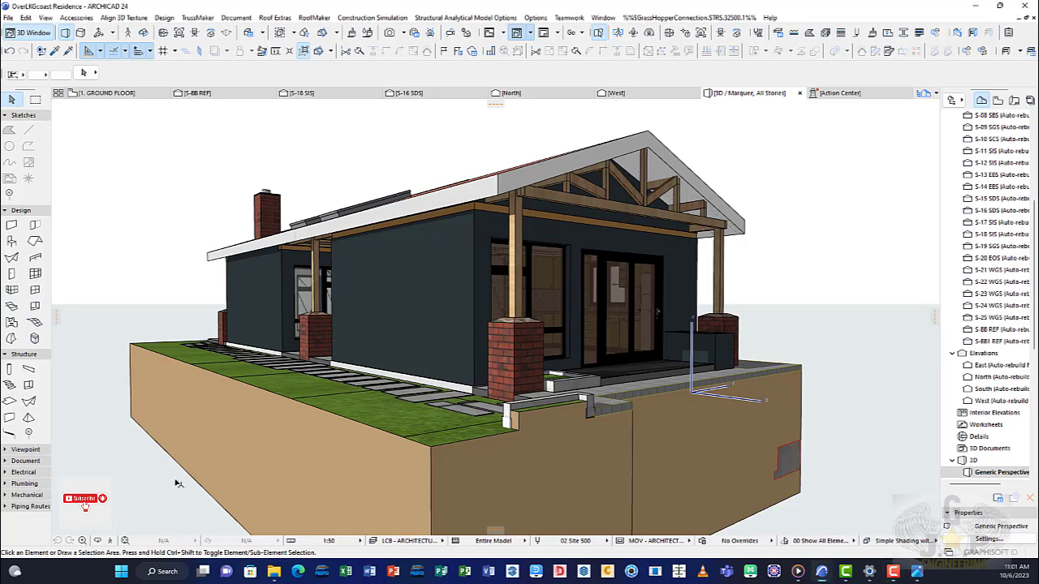
Orbit the 3D house model from the front gable round to the chimney side to examine its exterior.
left_click(97, 541)
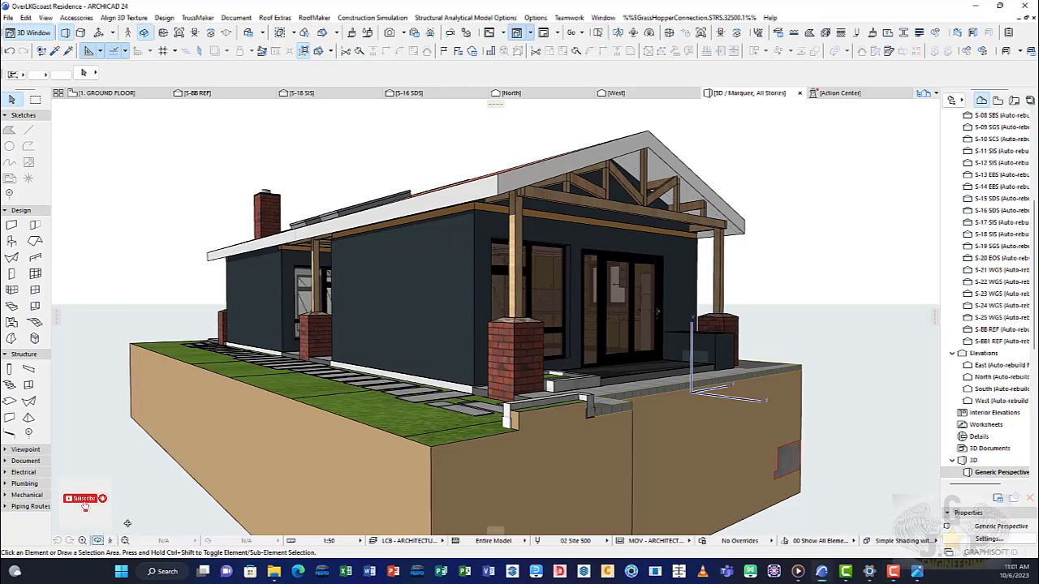
left_click_drag(677, 287, 523, 238)
left_click_drag(302, 269, 495, 318)
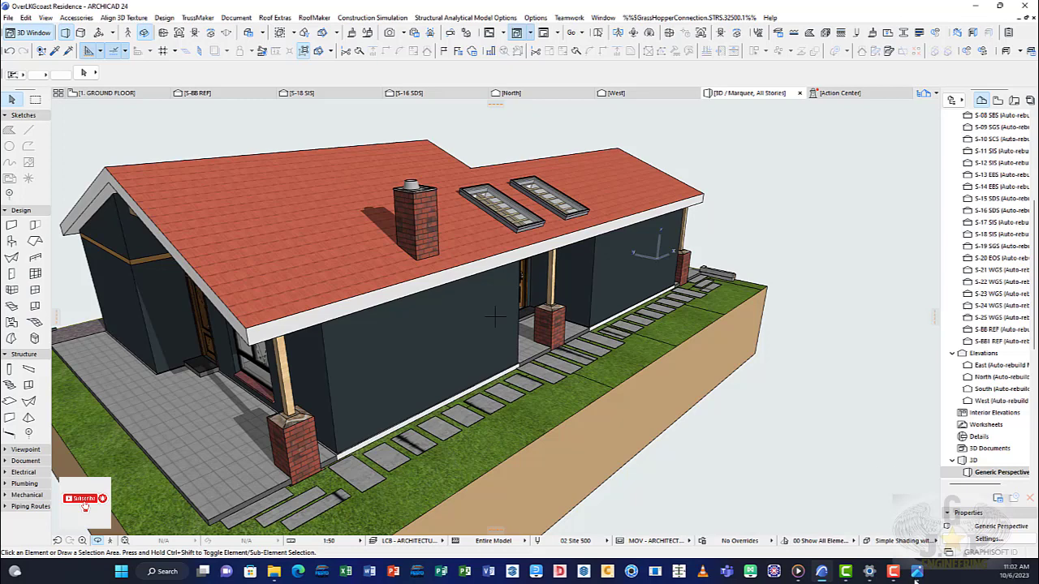
Open the OverLKGcoast Residence render in the image viewer, compare it beside the 3D model, and minimise it.
left_click(925, 574)
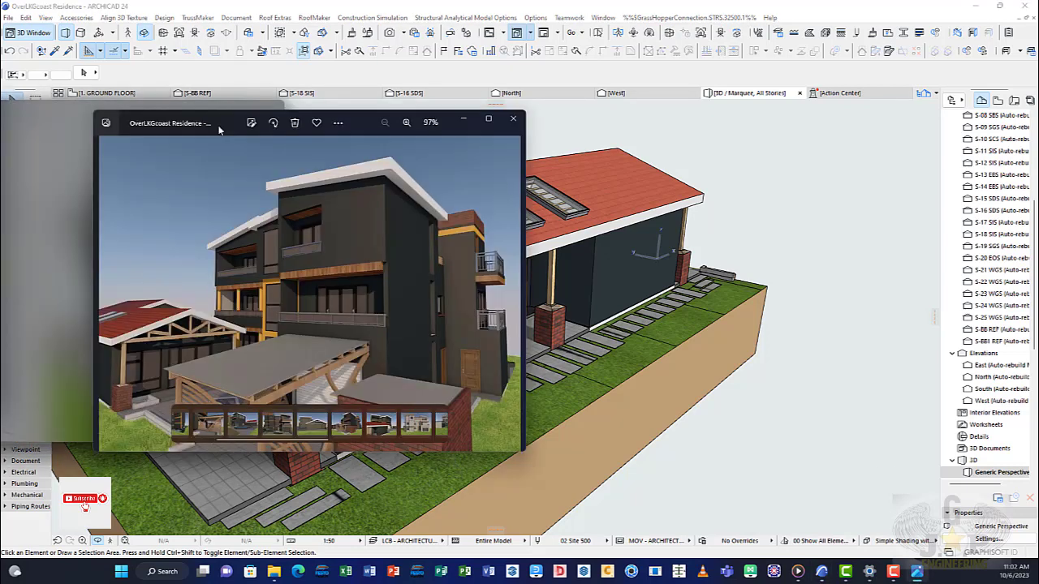
left_click_drag(180, 120, 639, 171)
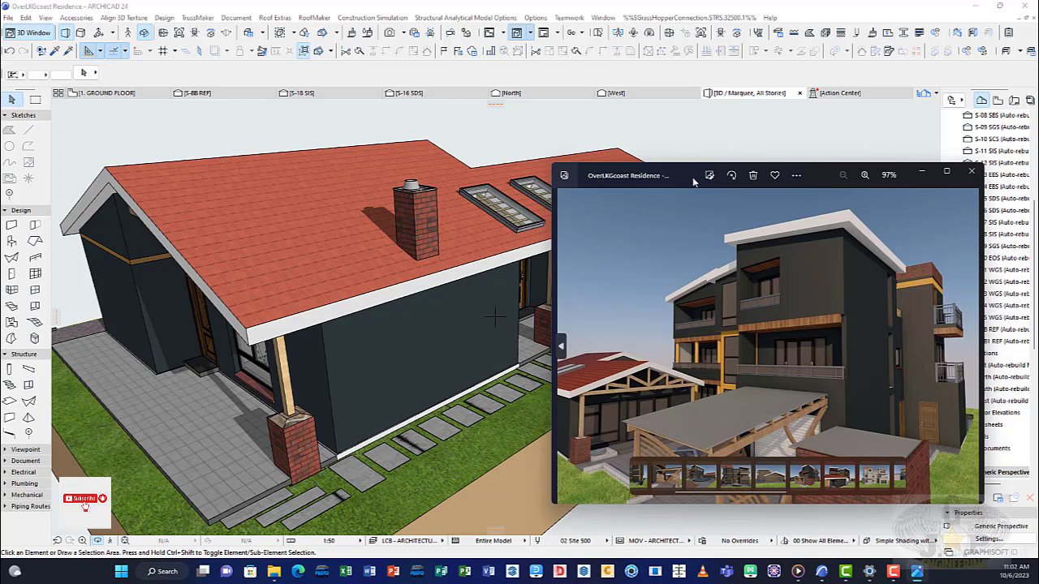
left_click_drag(910, 171, 881, 137)
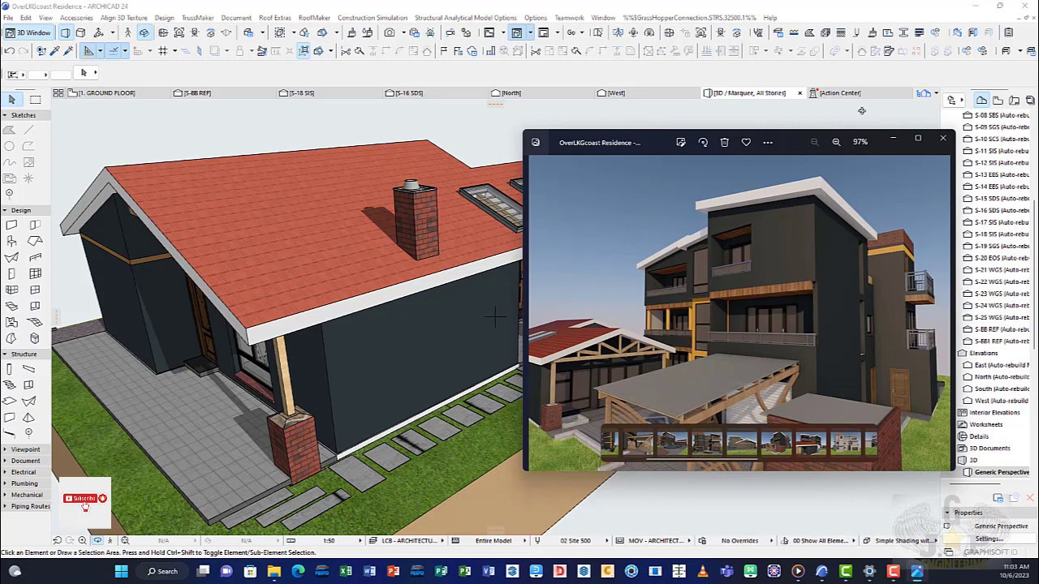
left_click_drag(784, 140, 717, 139)
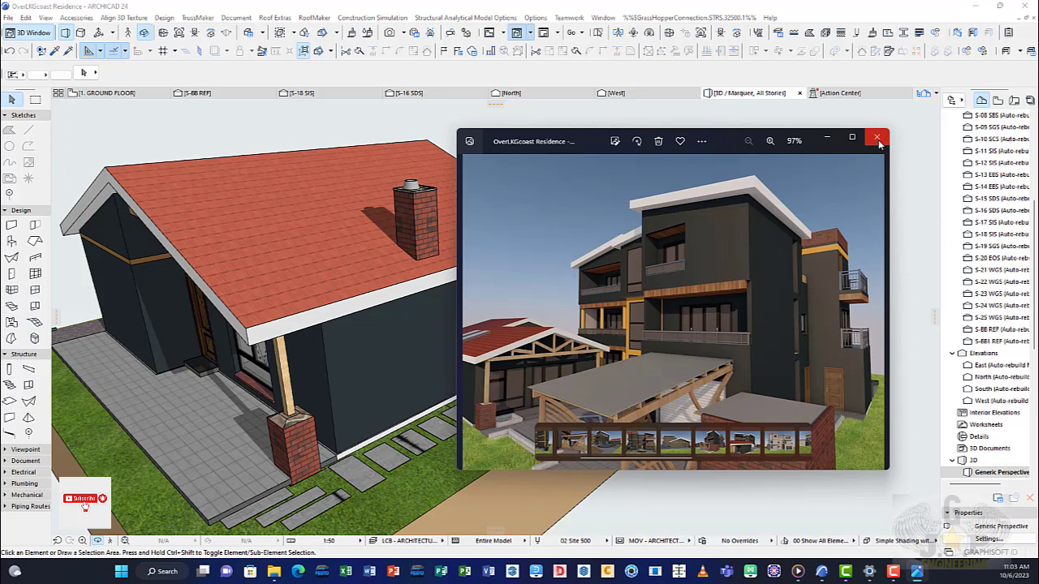
left_click_drag(722, 142, 729, 138)
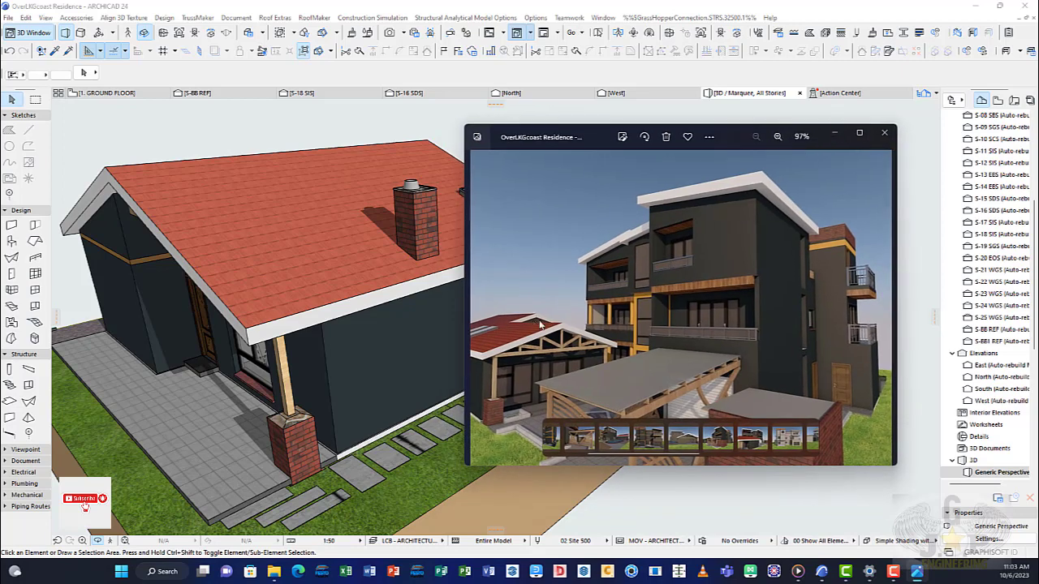
left_click(835, 133)
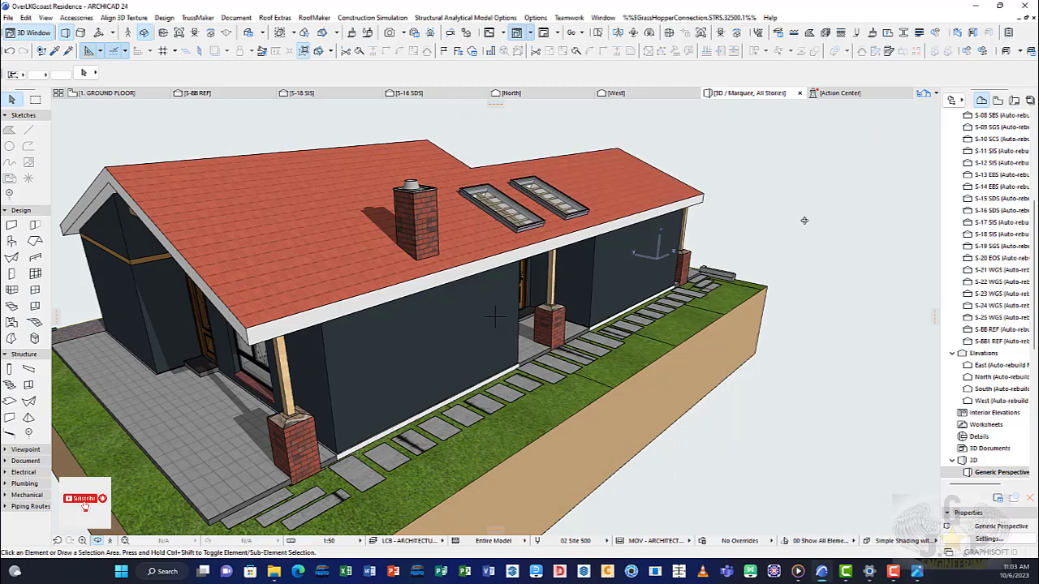
Enter the house through the front gable side and examine the corridor, its doors and the kitchen fittings.
middle_click_drag(804, 220, 413, 239, "shift")
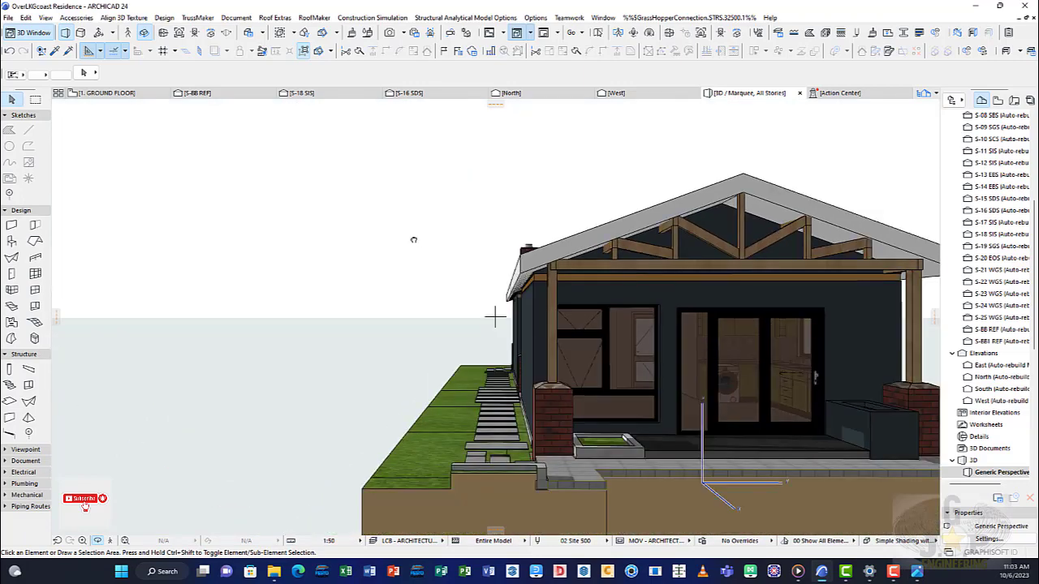
scroll(464, 331, "up", 10)
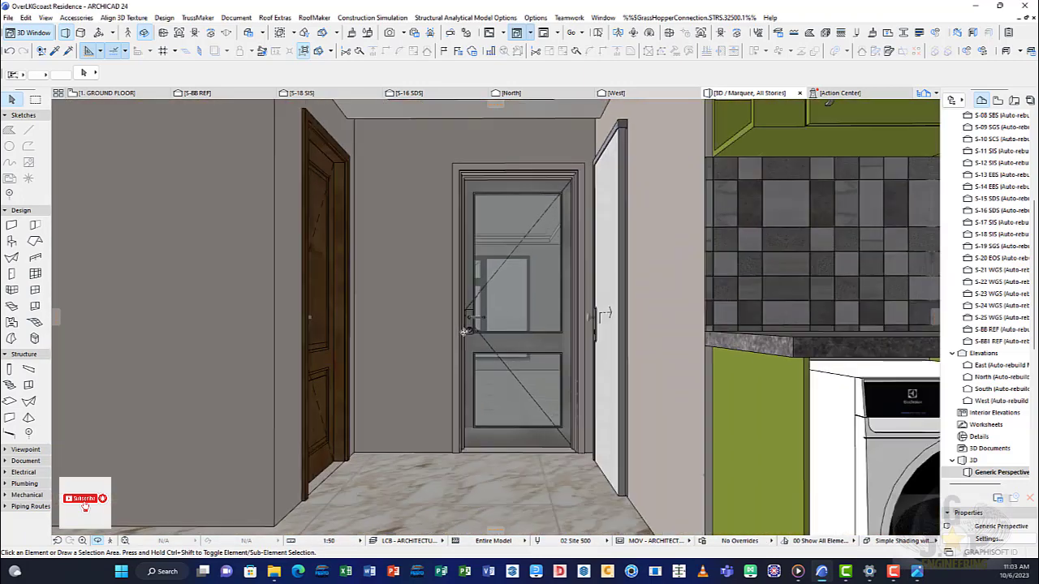
middle_click_drag(464, 331, 672, 342, "shift")
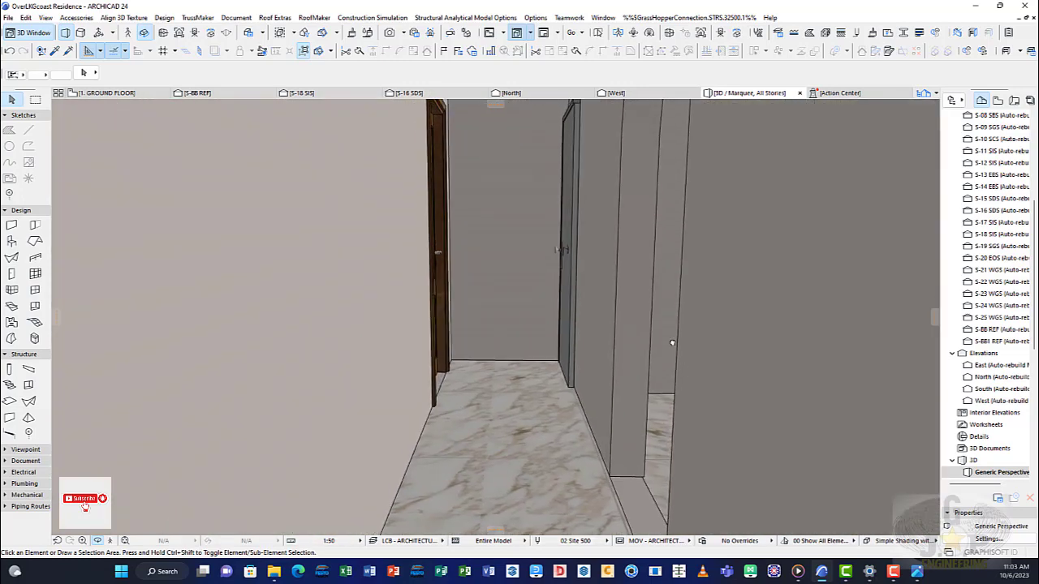
scroll(541, 232, "up", 3)
middle_click_drag(580, 219, 583, 239, "shift")
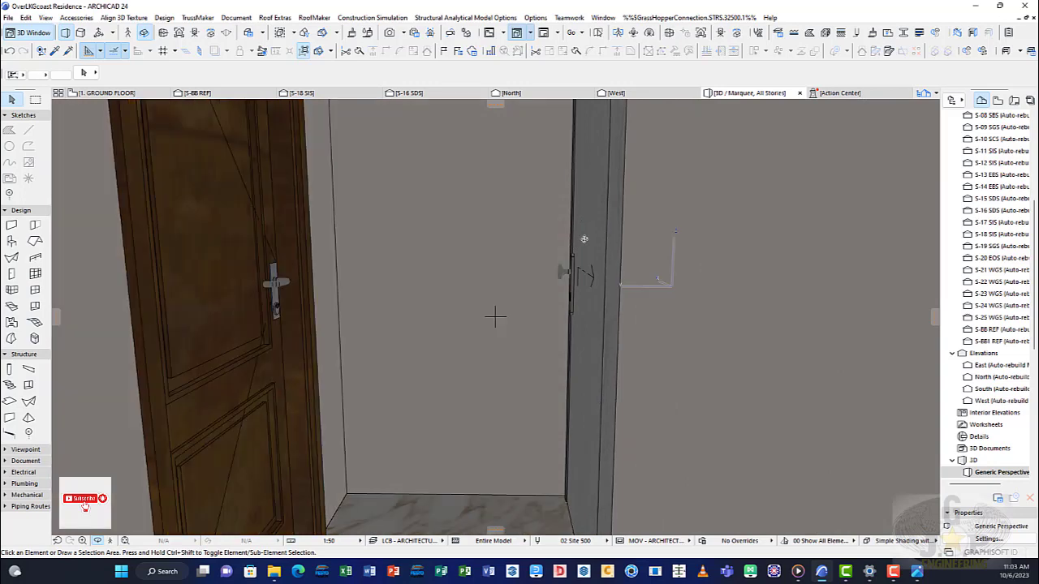
middle_click_drag(401, 311, 672, 290, "shift")
scroll(666, 261, "up", 5)
scroll(666, 261, "up", 3)
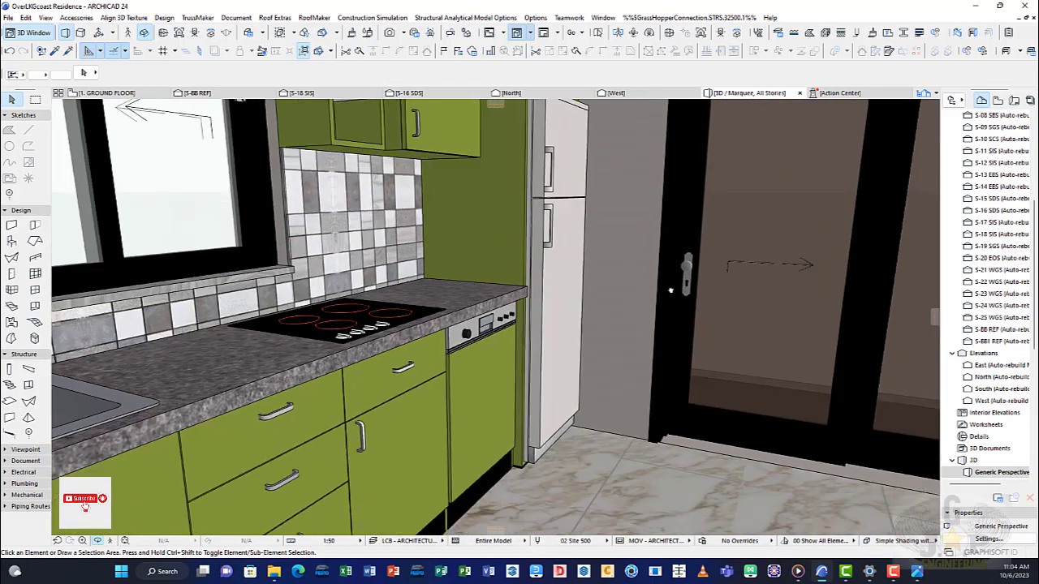
middle_click_drag(602, 294, 647, 239, "shift")
Examine the exterior around the front veranda, timber posts, gable truss and side walkway.
scroll(647, 239, "down", 10)
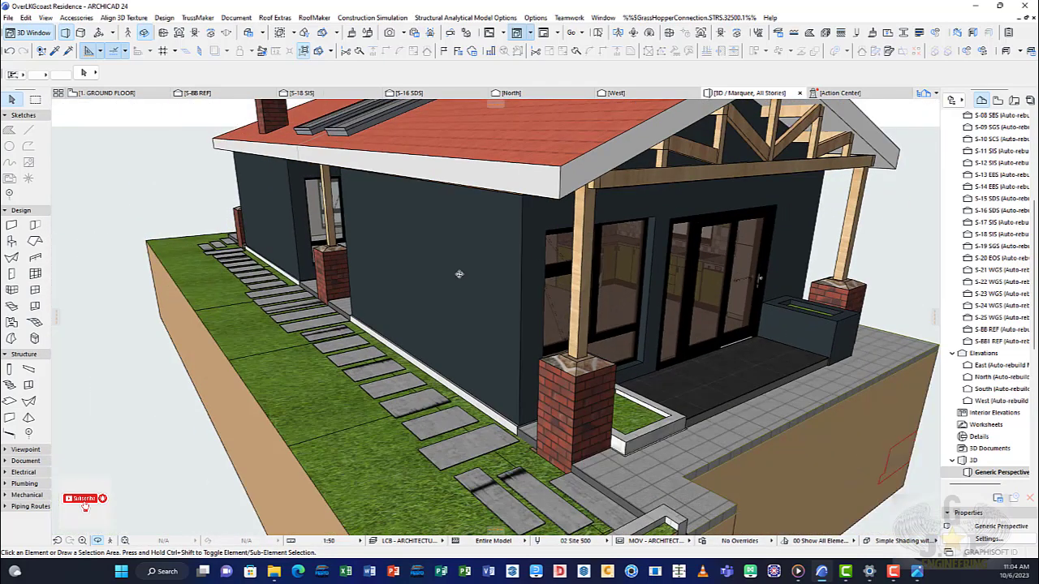
middle_click_drag(459, 274, 580, 284, "shift")
scroll(594, 261, "down", 4)
scroll(580, 259, "up", 3)
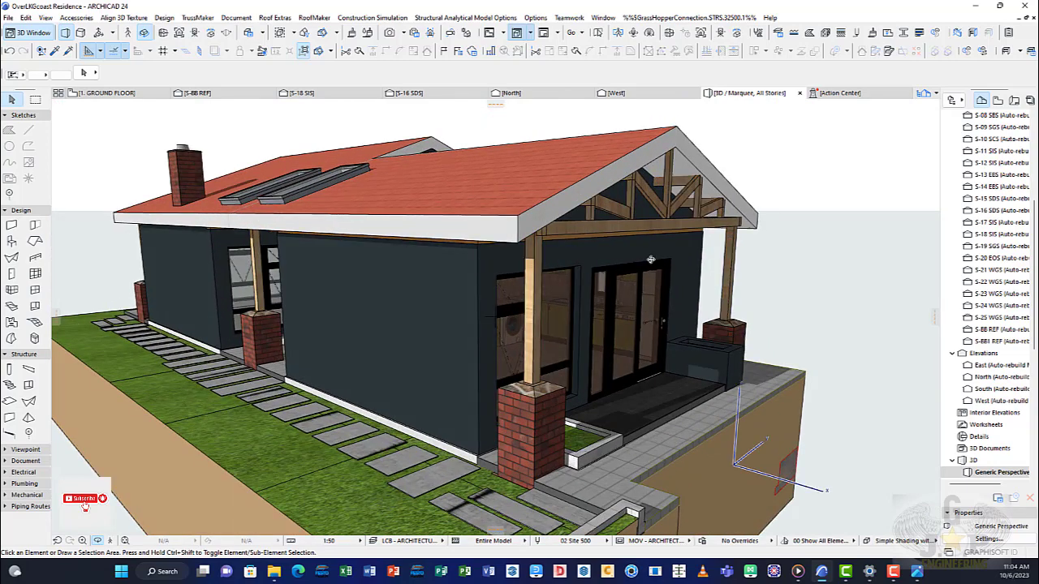
scroll(572, 260, "up", 3)
middle_click_drag(567, 259, 531, 271, "shift")
scroll(542, 245, "down", 3)
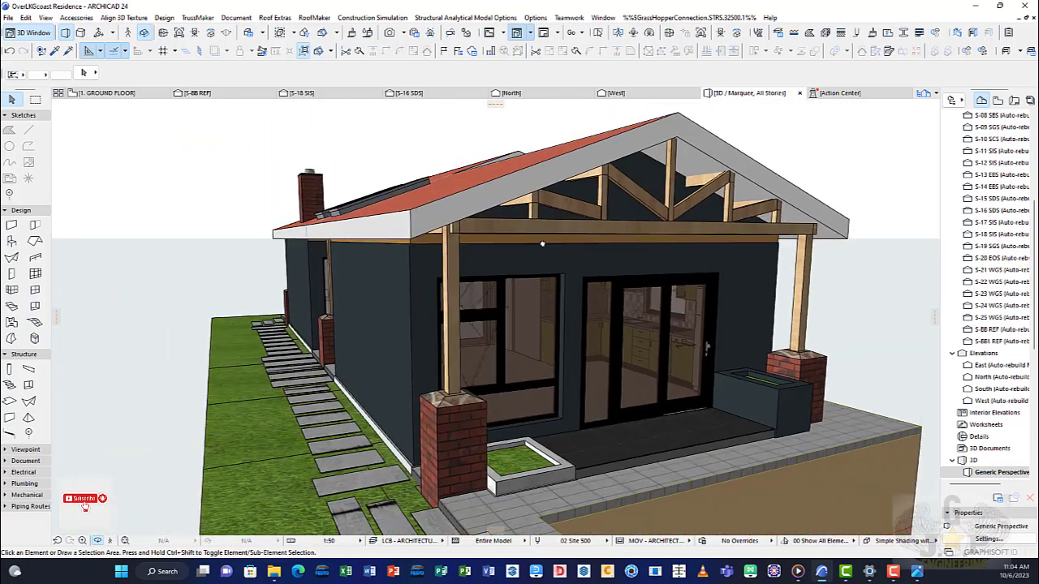
mouse_move(373, 261)
middle_mouse_down("shift")
mouse_move(454, 263)
mouse_move(408, 269)
middle_mouse_up("shift")
Go in through the long side wall and examine the interior partition, stepped ceiling and glazed door.
scroll(459, 266, "up", 8)
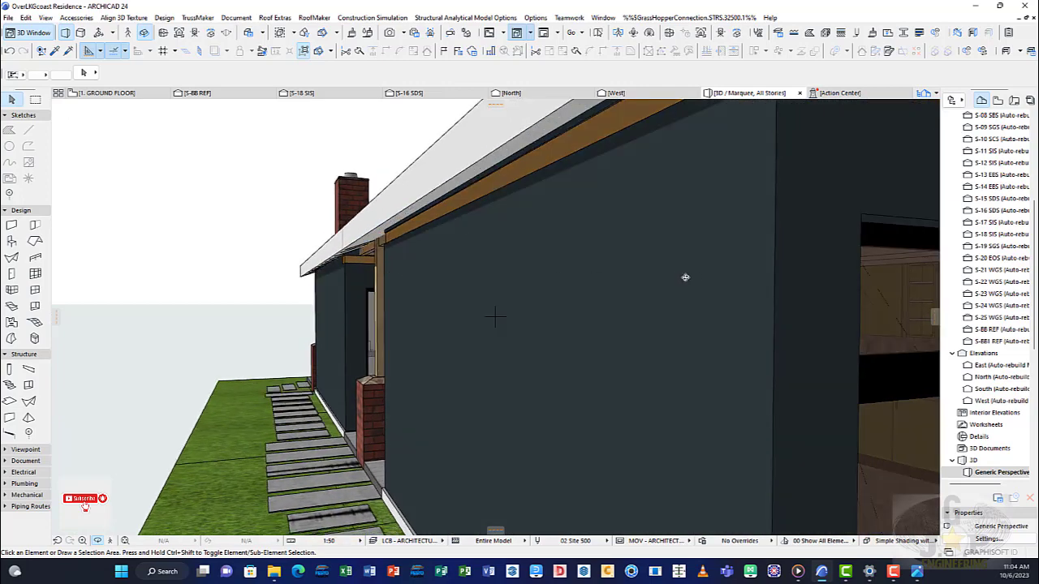
middle_click_drag(685, 278, 459, 233, "shift")
scroll(844, 284, "up", 5)
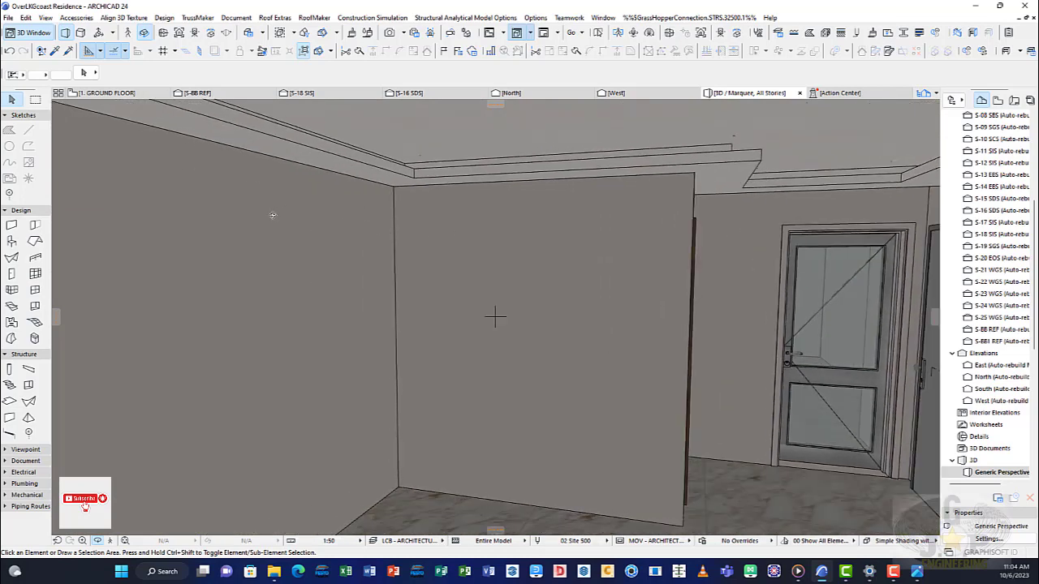
middle_click_drag(297, 220, 452, 238, "shift")
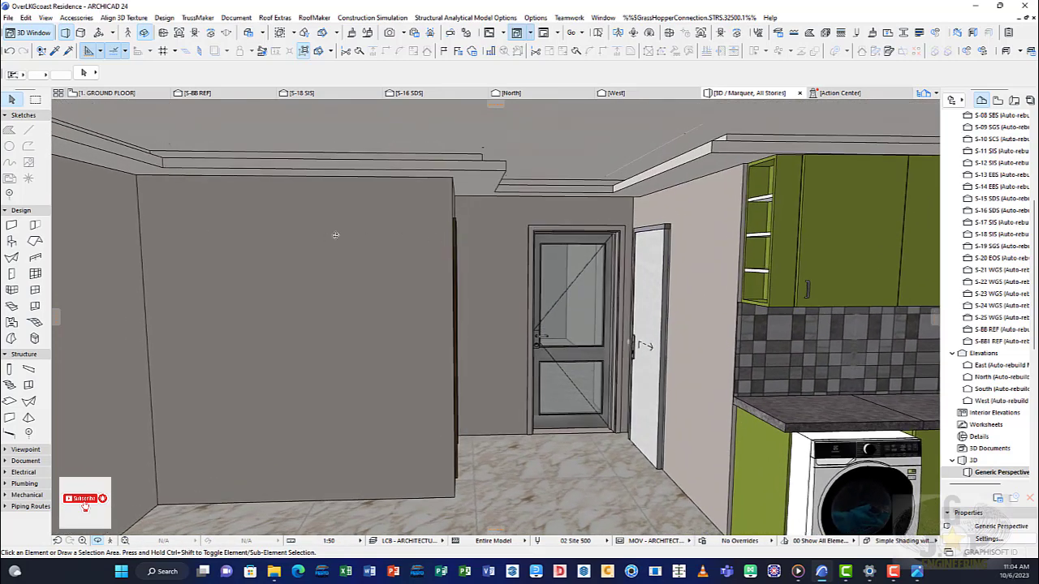
middle_click_drag(335, 235, 563, 248, "shift")
Examine the long side wall, the recessed side porch and the eaves from outside the house.
scroll(563, 249, "down", 8)
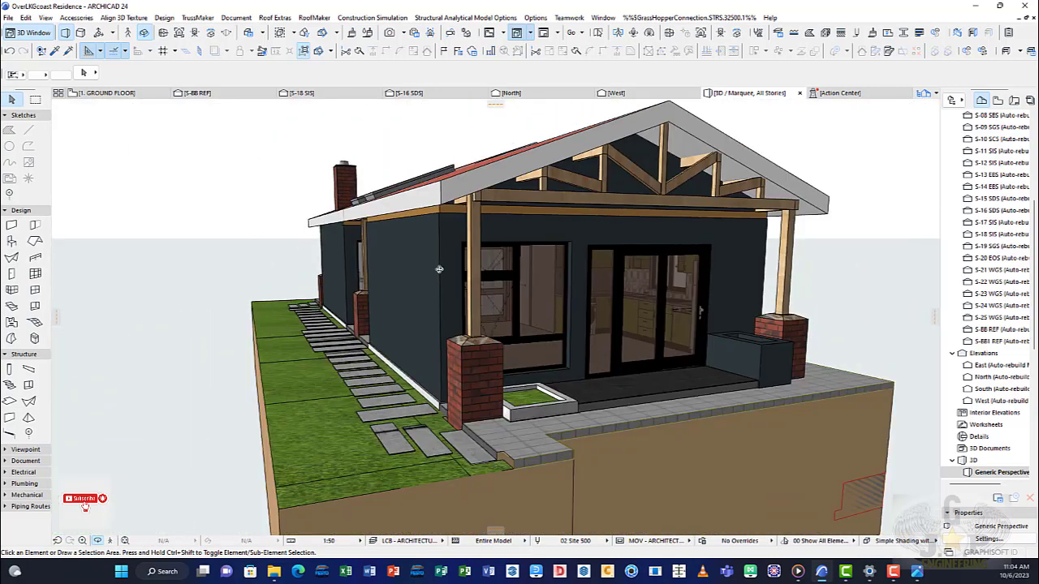
mouse_move(438, 268)
middle_mouse_down("shift")
mouse_move(490, 264)
mouse_move(441, 281)
middle_mouse_up("shift")
scroll(541, 276, "up", 3)
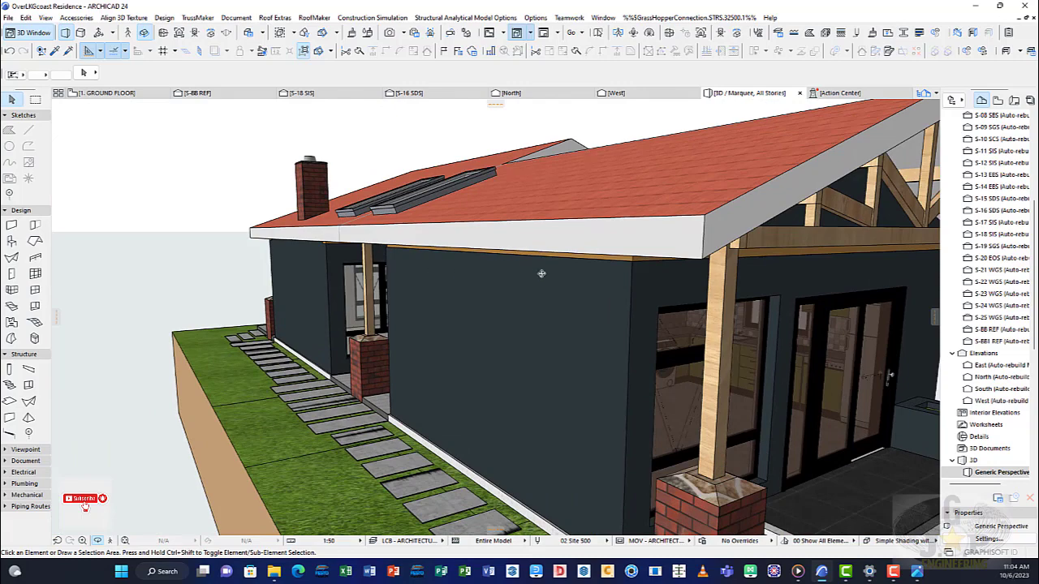
middle_click_drag(541, 273, 495, 273, "shift")
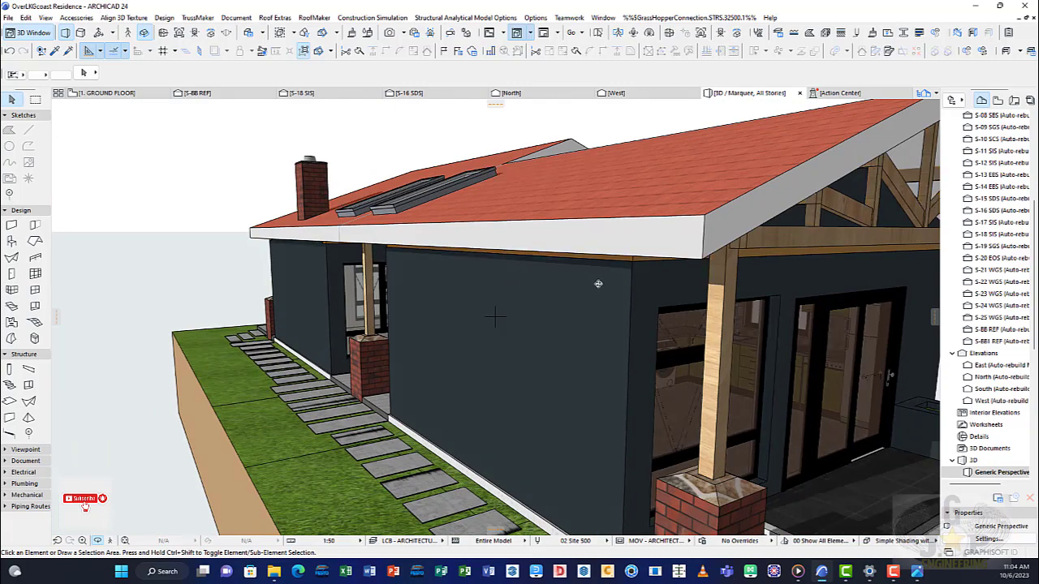
middle_click_drag(598, 283, 633, 285, "shift")
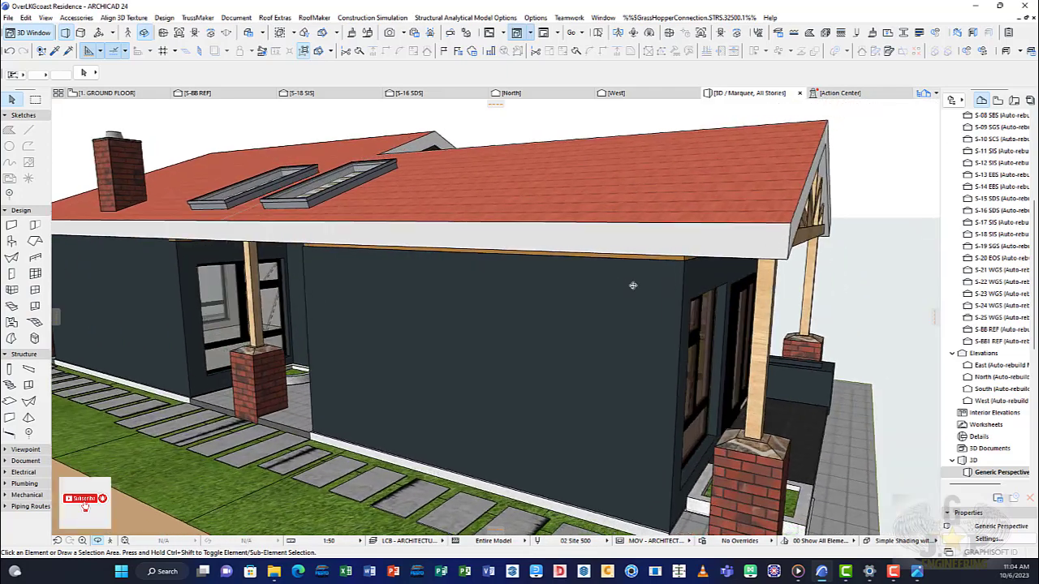
scroll(633, 286, "down", 3)
scroll(434, 263, "up", 4)
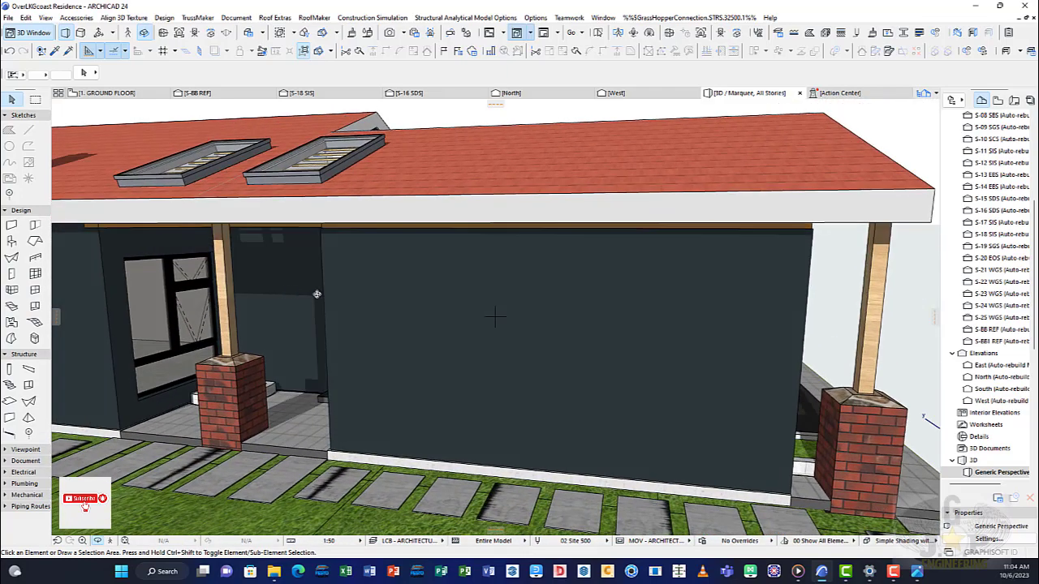
middle_click_drag(317, 293, 448, 262, "shift")
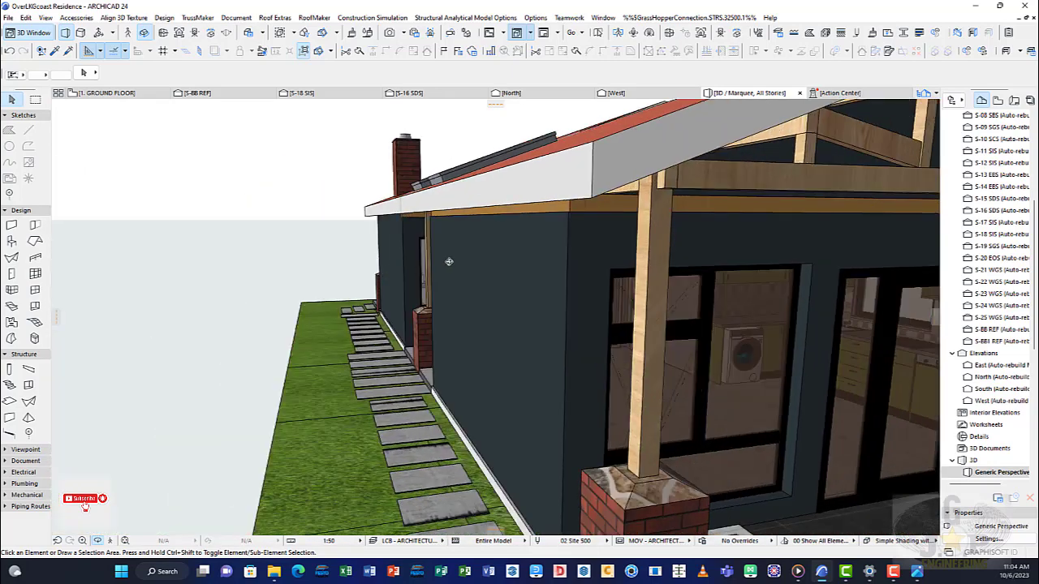
scroll(531, 244, "down", 5)
middle_click_drag(531, 243, 475, 295)
scroll(532, 277, "up", 3)
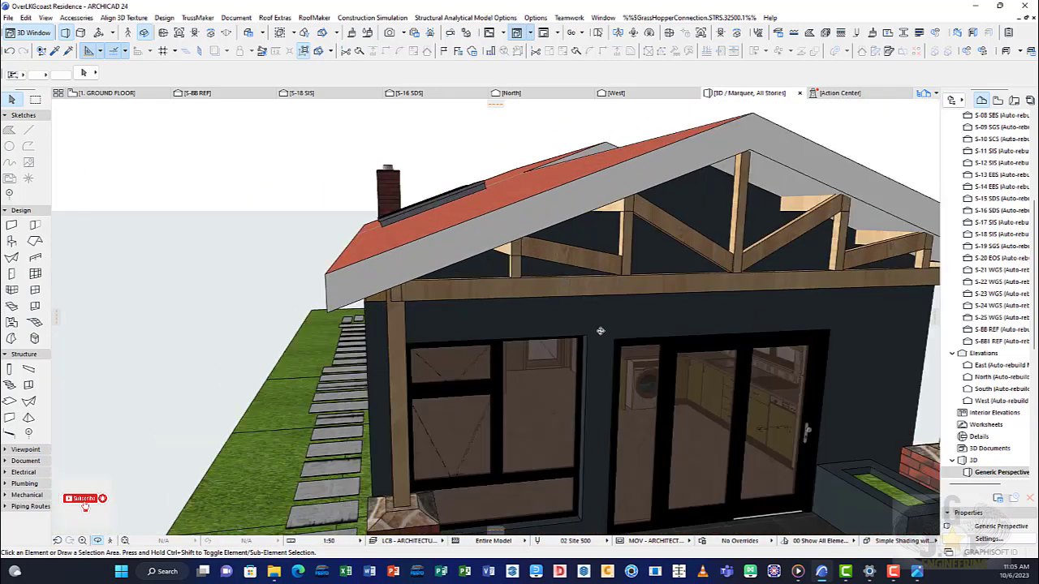
middle_click_drag(563, 316, 495, 284, "shift")
Pass through the front sliding door and examine the kitchen cabinets, washing machine and passage doors.
middle_click_drag(617, 381, 541, 307)
scroll(541, 307, "up", 10)
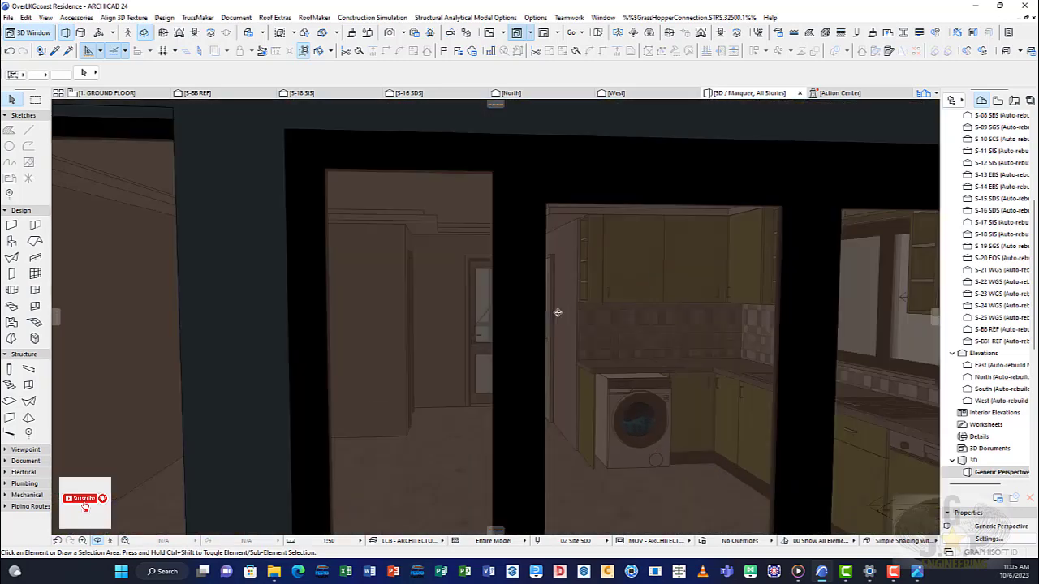
scroll(488, 278, "down", 3)
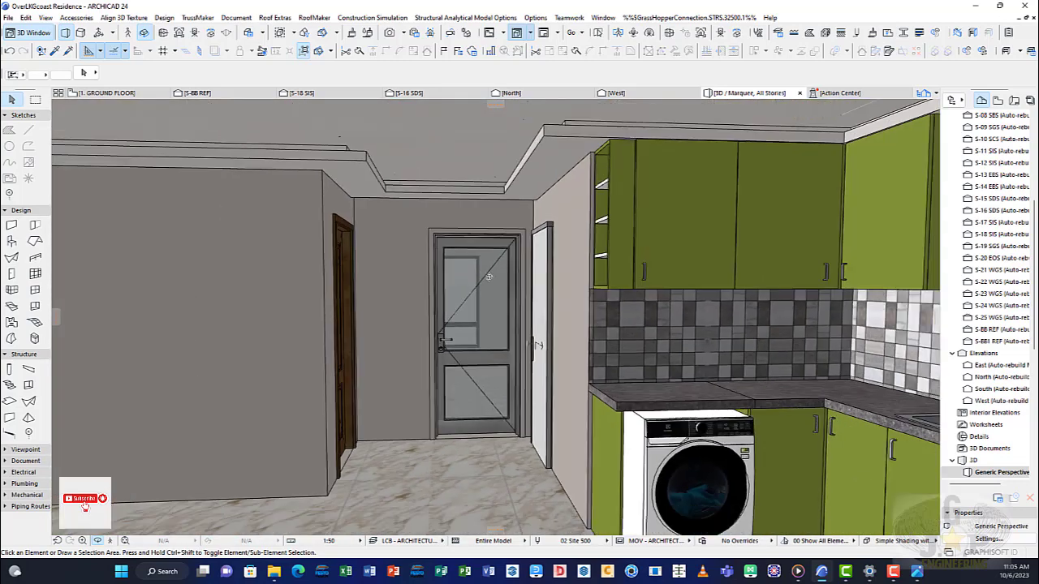
middle_click_drag(490, 276, 388, 278)
scroll(357, 247, "down", 3)
middle_click_drag(352, 241, 281, 236)
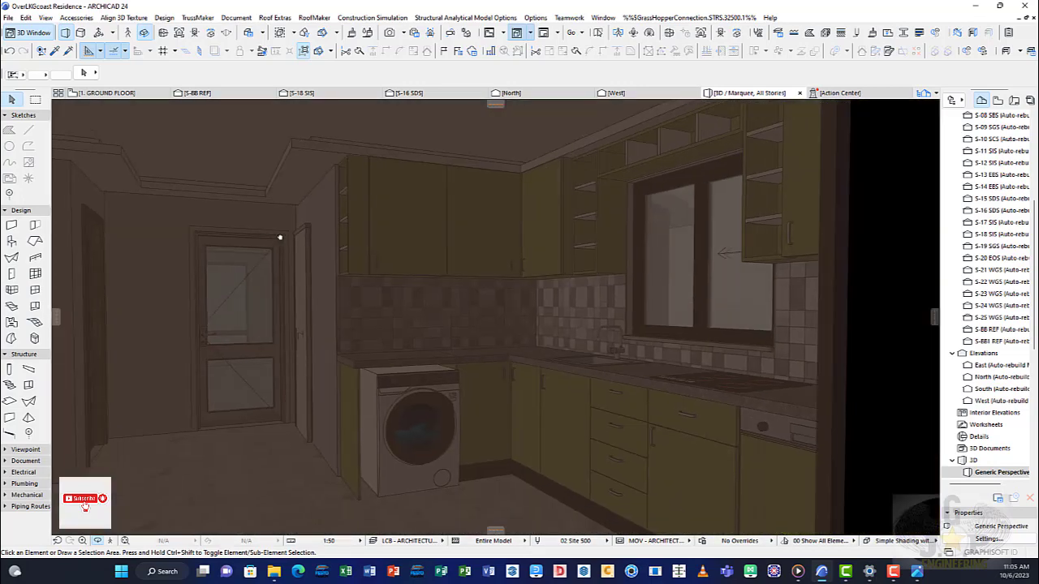
Examine the front elevation with its gable truss, window, sliding door and planters from outside.
scroll(531, 313, "down", 4)
scroll(531, 313, "up", 3)
scroll(531, 313, "down", 2)
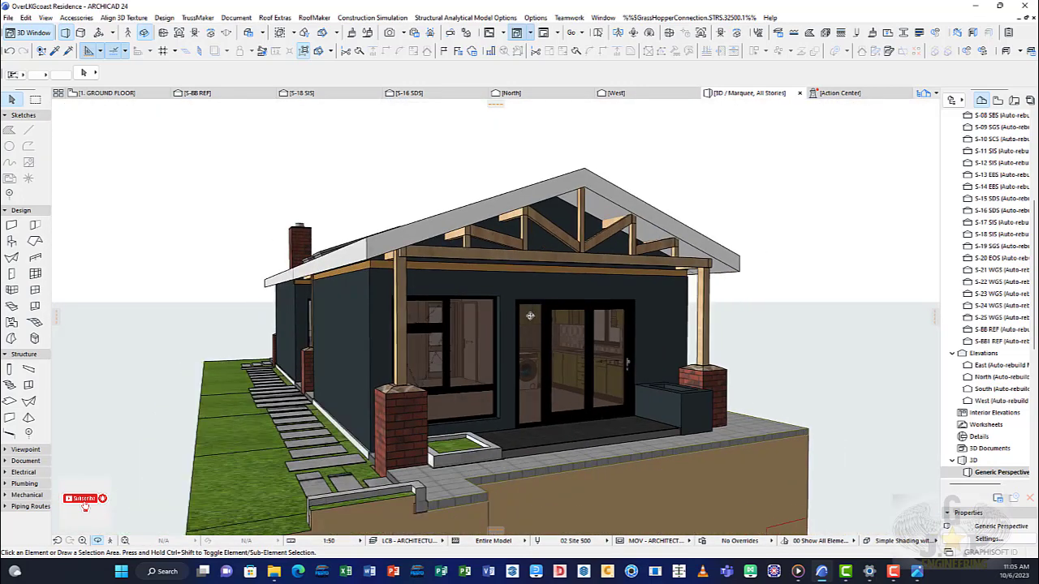
middle_click_drag(530, 314, 513, 302)
scroll(549, 350, "up", 2)
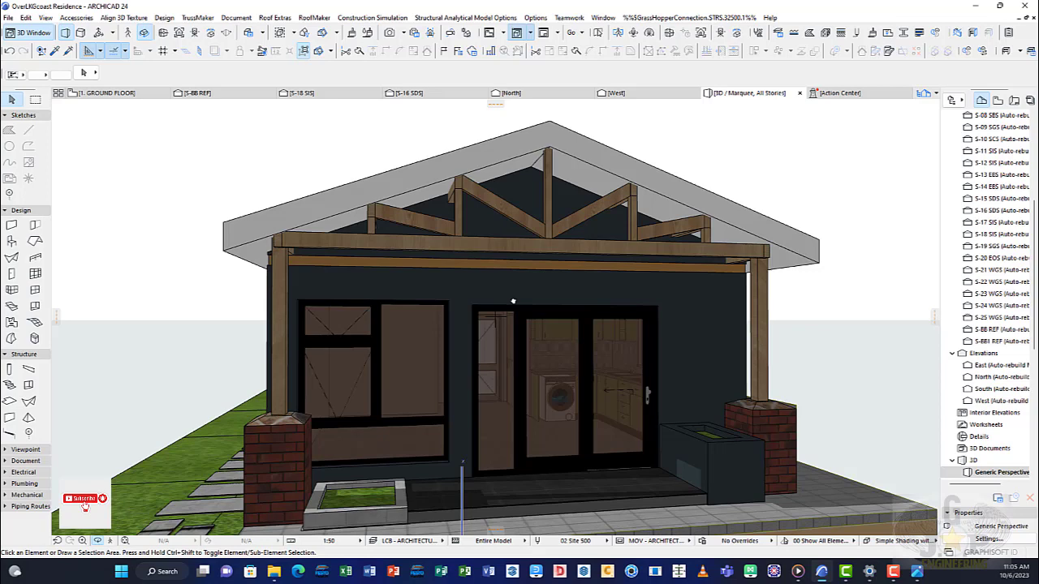
Examine the roof from above and the two detached wall segments standing apart from the house.
middle_click_drag(513, 302, 518, 324, "shift")
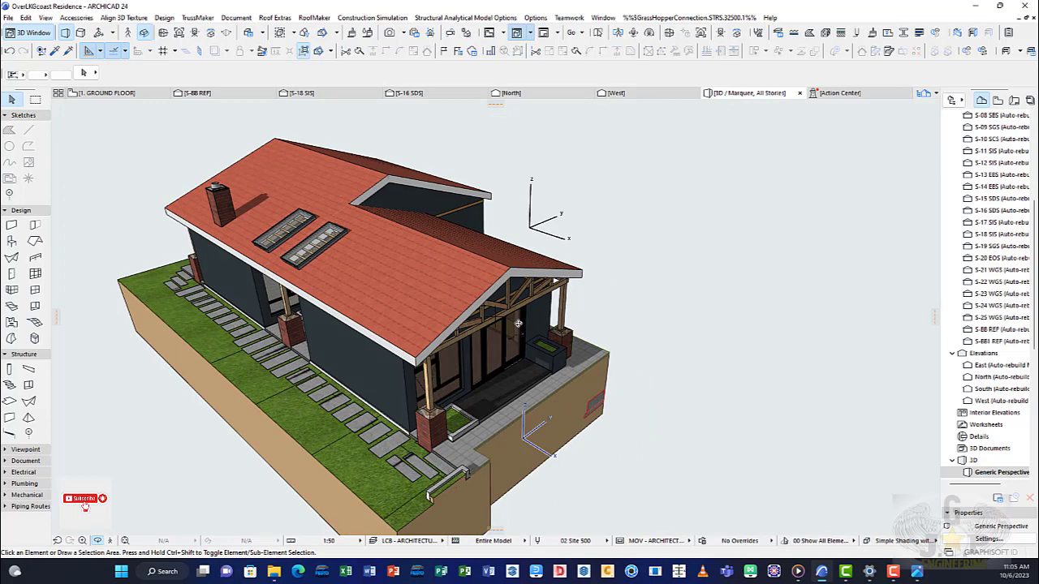
middle_click_drag(545, 302, 372, 204, "shift")
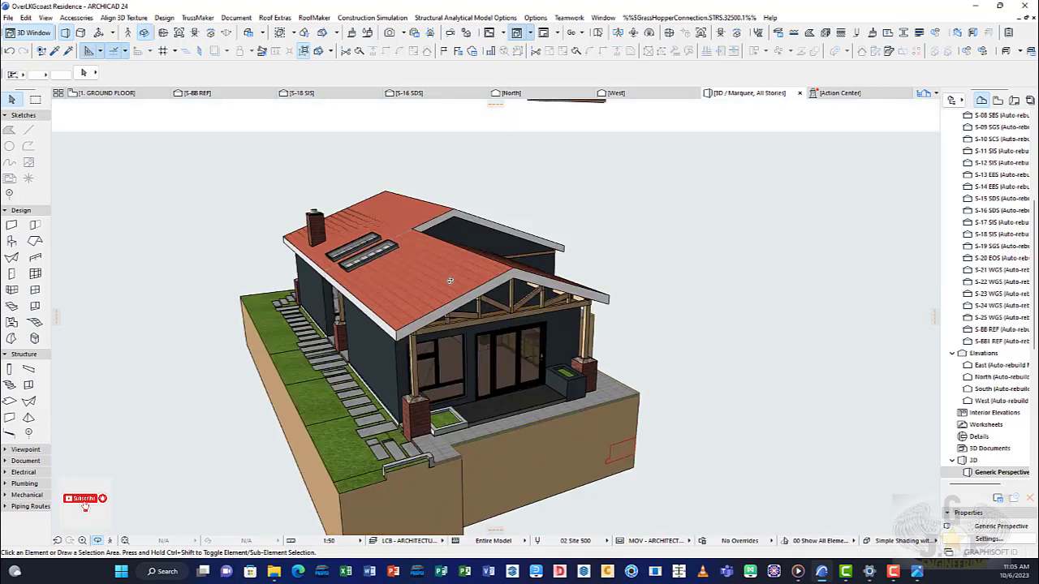
middle_click_drag(449, 281, 508, 290, "shift")
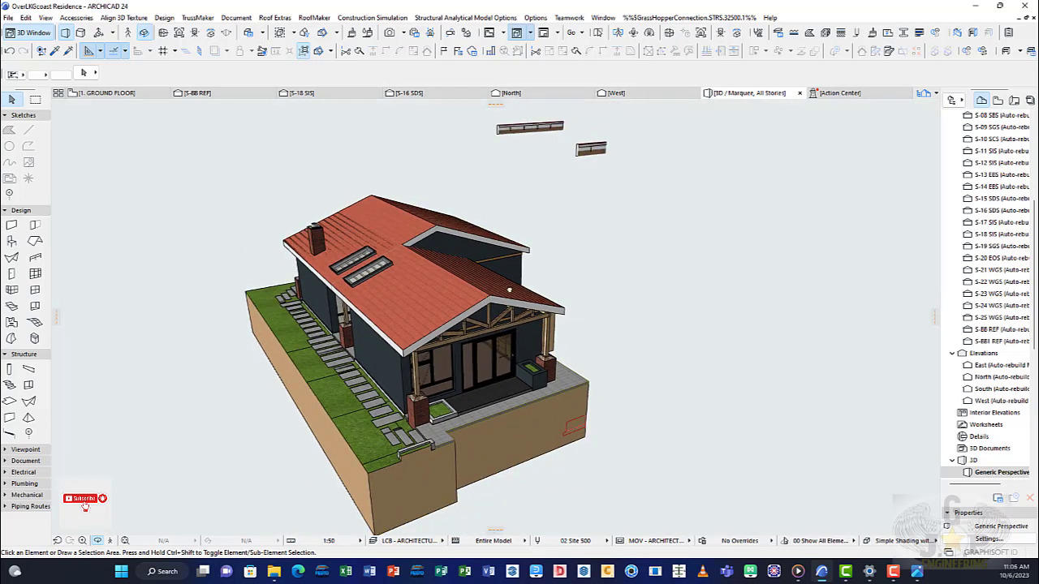
scroll(495, 317, "up", 5)
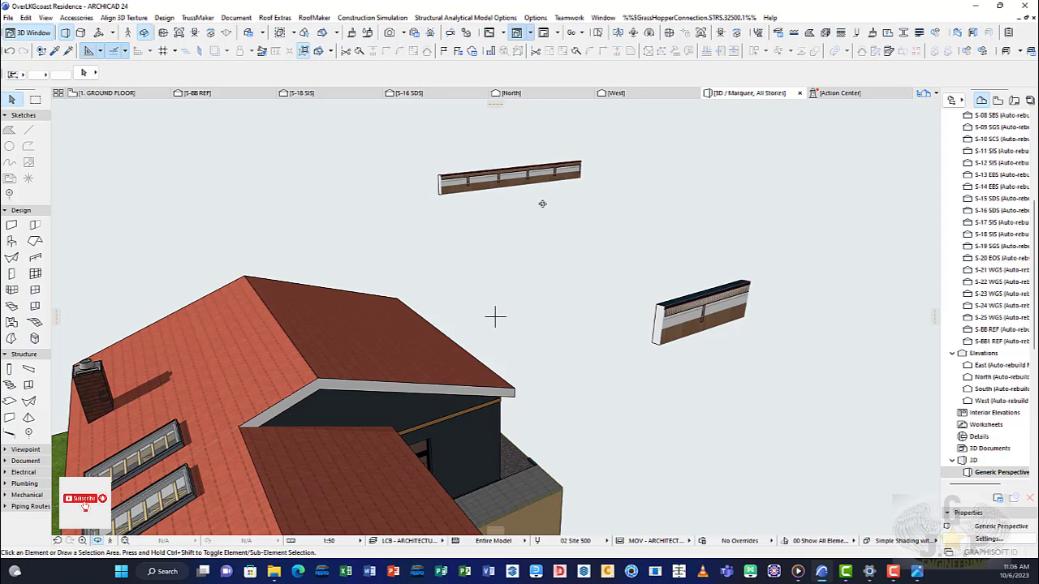
Examine the house from its front corner, including the chimney, skylights, gable truss and stepping-stone path.
scroll(495, 317, "down", 3)
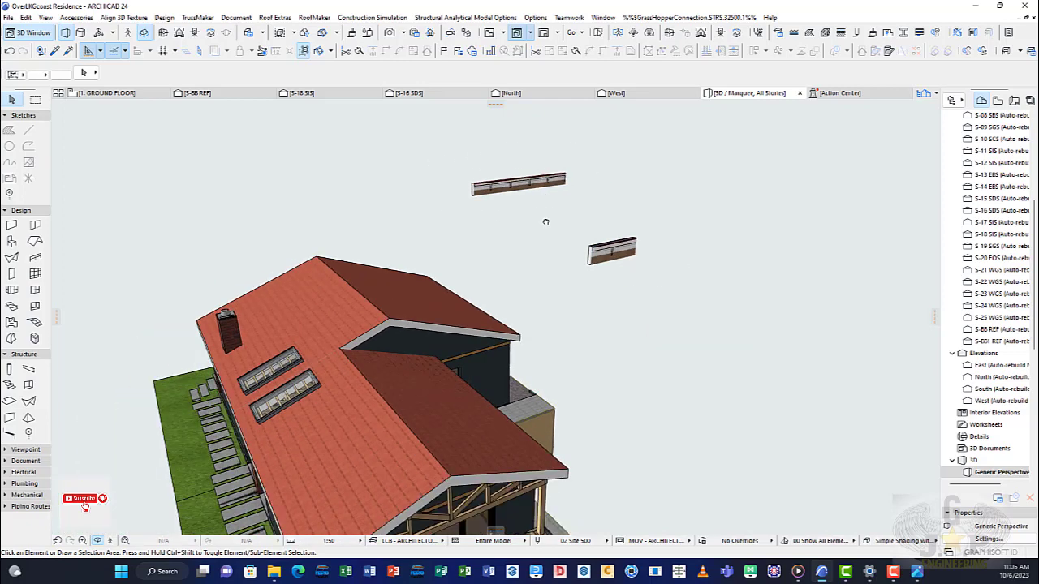
middle_click_drag(569, 248, 630, 193, "shift")
middle_click_drag(570, 262, 591, 220, "shift")
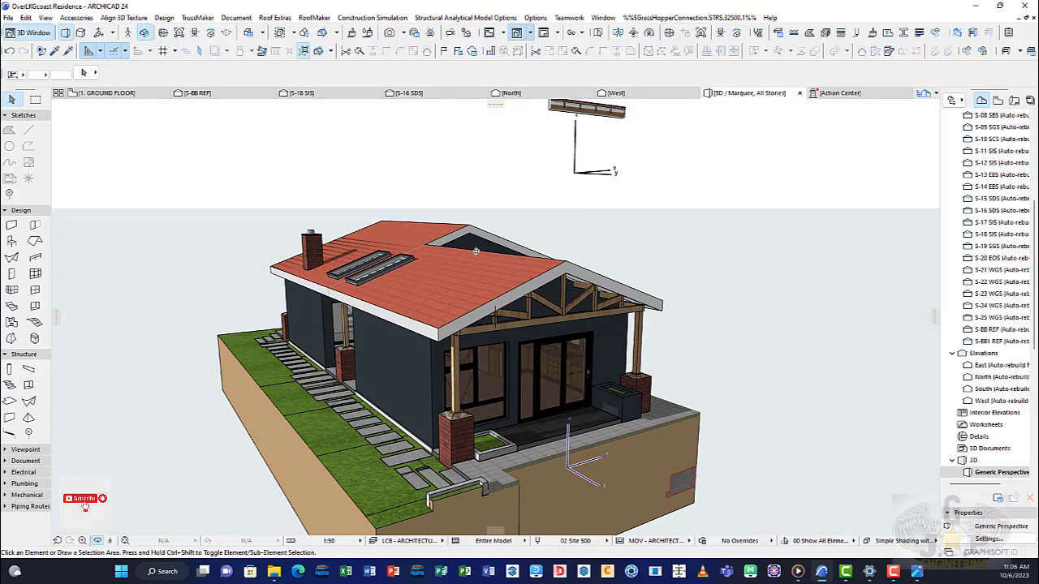
mouse_move(476, 251)
middle_mouse_down("shift")
mouse_move(510, 225)
mouse_move(518, 268)
mouse_move(603, 176)
mouse_move(630, 214)
mouse_move(552, 216)
mouse_move(570, 224)
mouse_move(480, 240)
middle_mouse_up("shift")
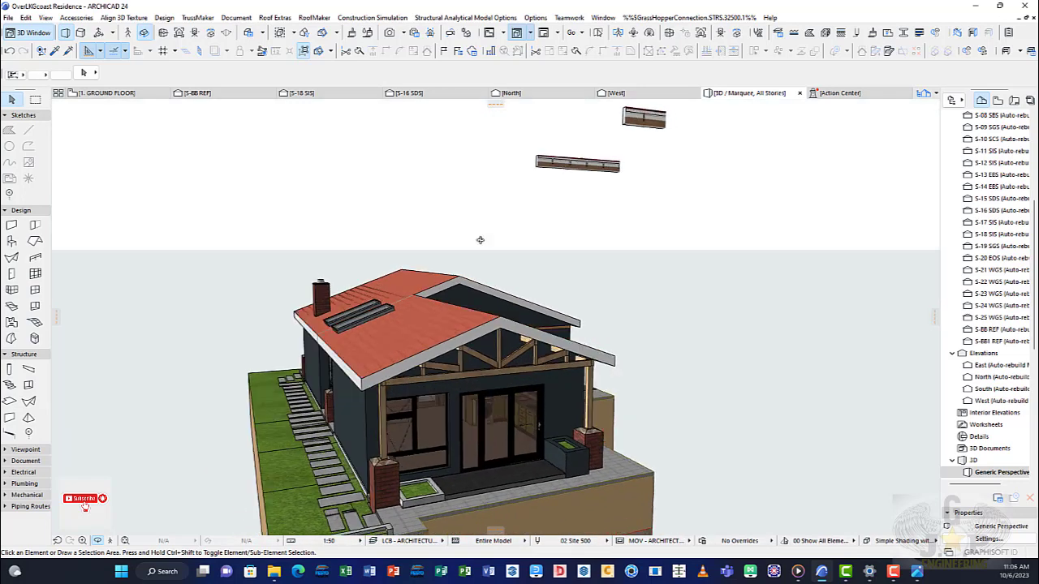
scroll(560, 272, "down", 3)
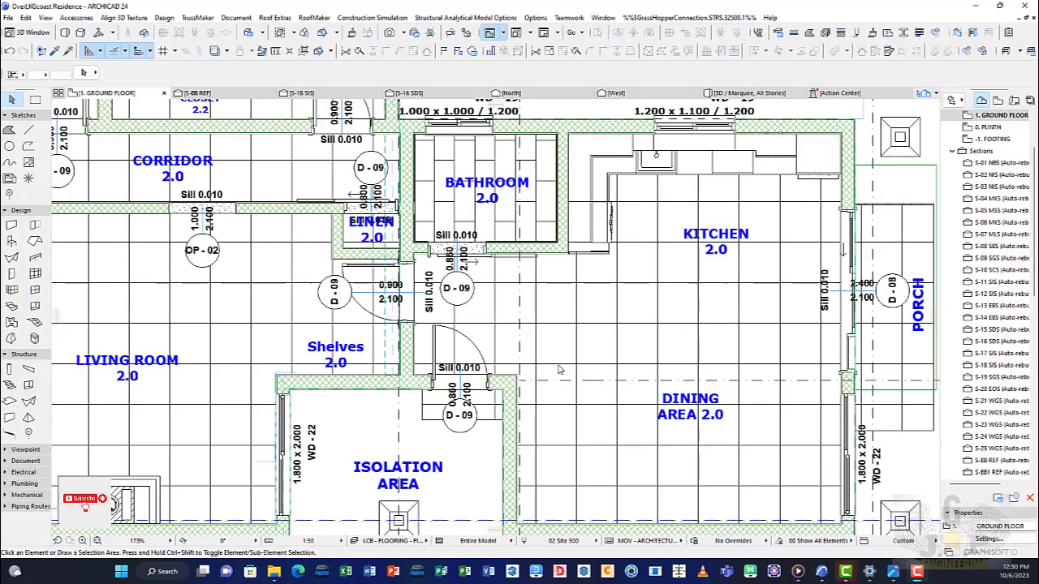
Examine the ground floor plan and the small rectangular grille beside the linen hanging area.
scroll(558, 370, "down", 6)
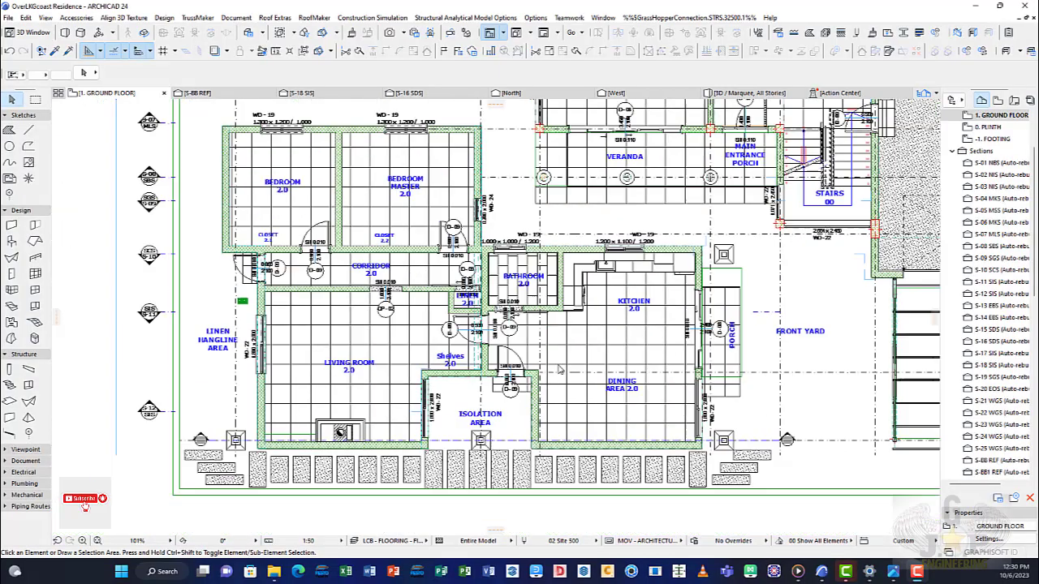
scroll(455, 333, "up", 15)
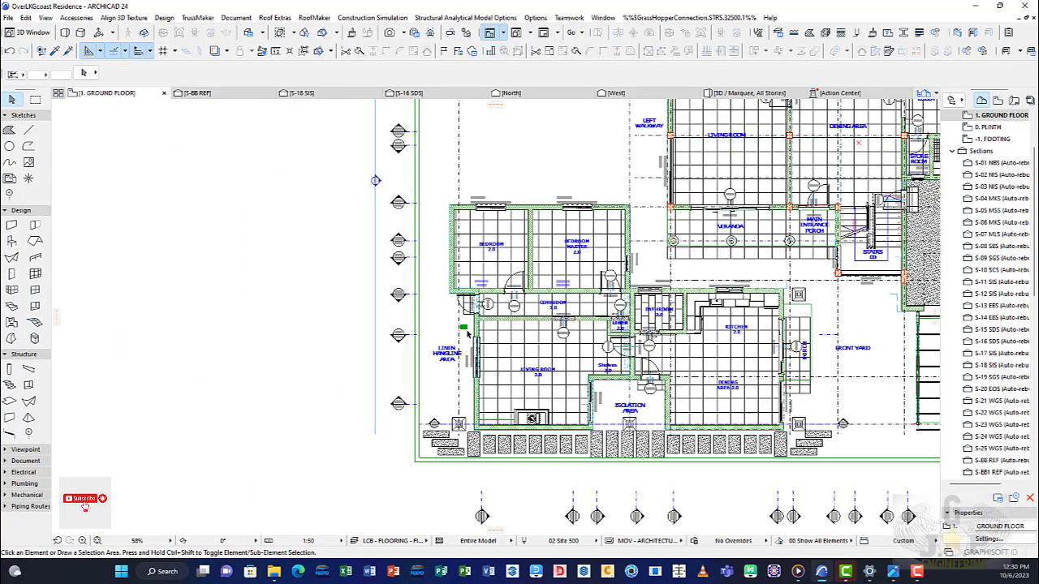
scroll(568, 341, "up", 4)
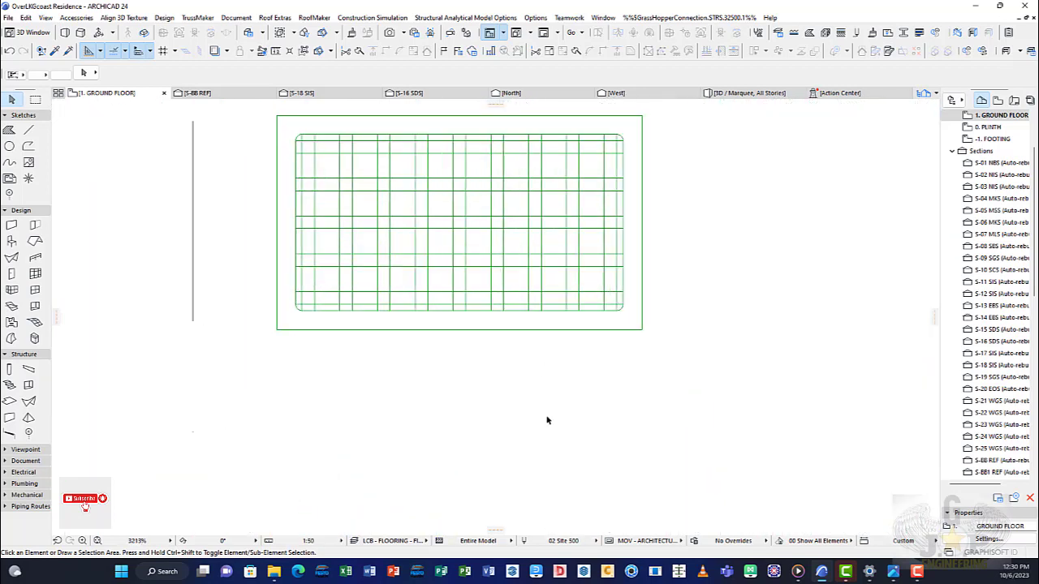
scroll(528, 388, "up", 2)
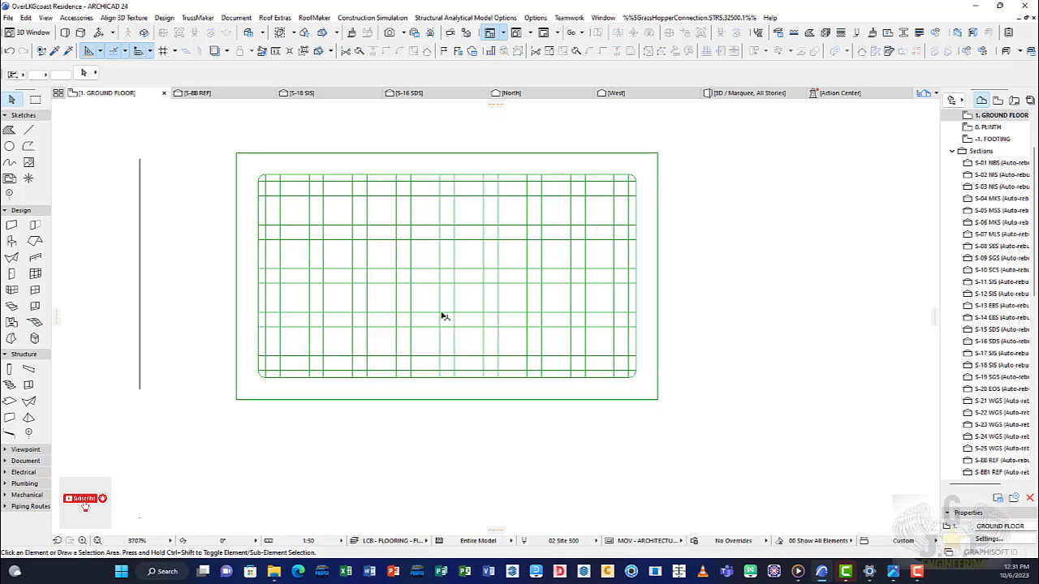
scroll(446, 311, "up", 2)
scroll(452, 308, "down", 2)
scroll(468, 359, "down", 2)
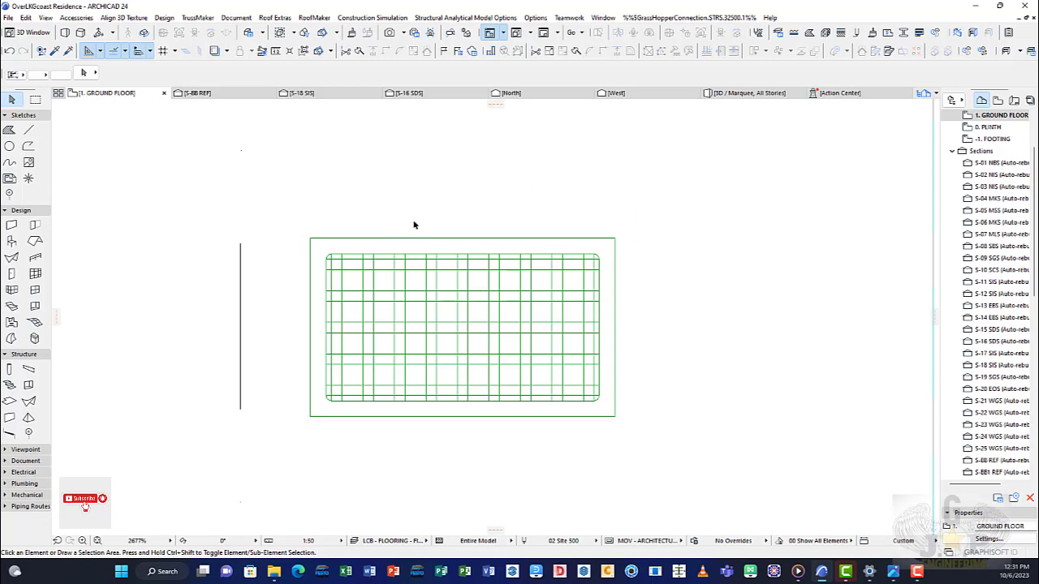
scroll(418, 224, "down", 2)
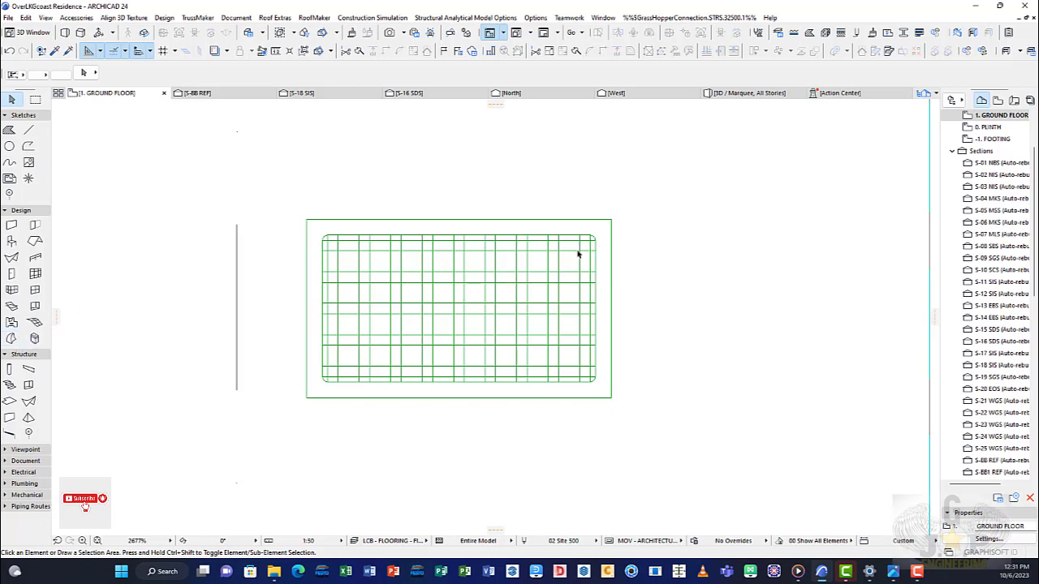
Set the Morph tool to the rectangular construction method with the building material IC-04 Plastic - Glossy Green.
left_click(11, 339)
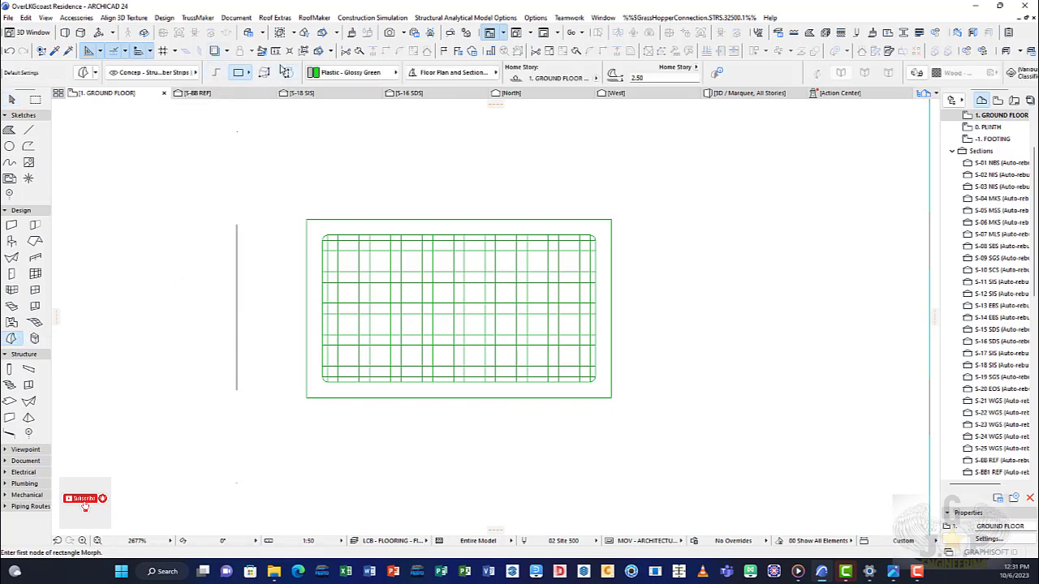
left_click(245, 74)
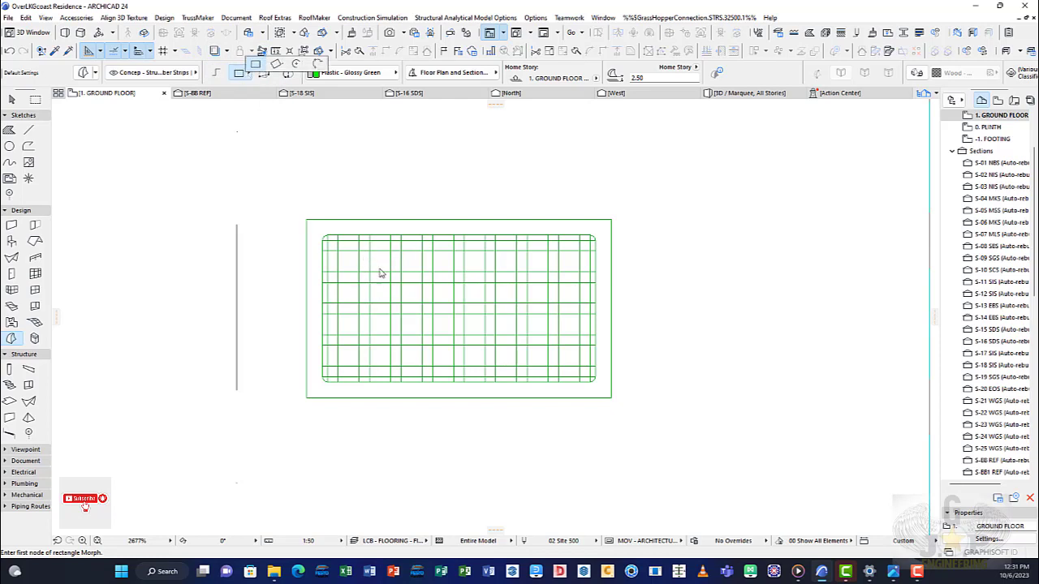
left_click(257, 66)
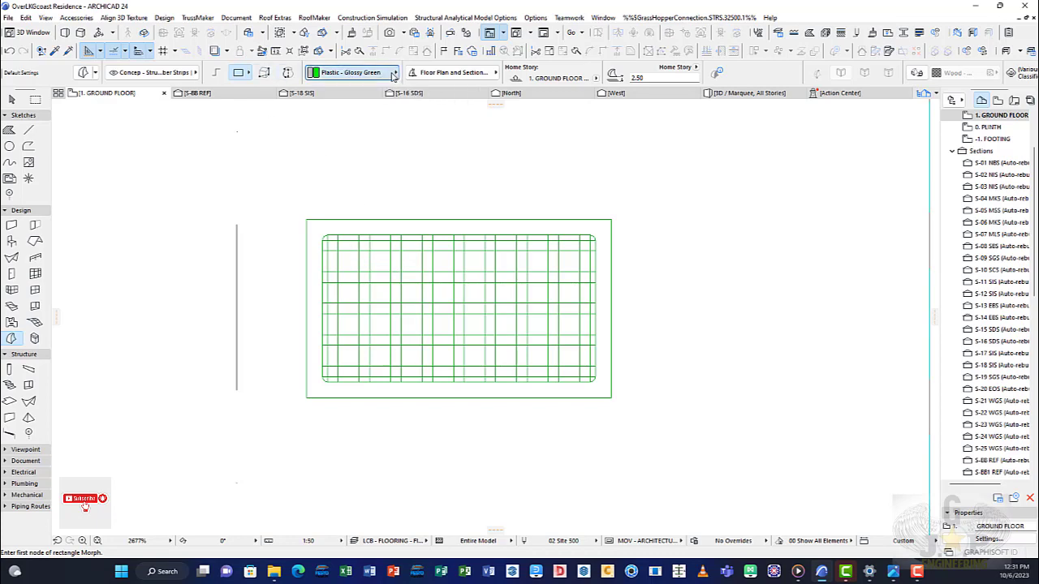
left_click(365, 72)
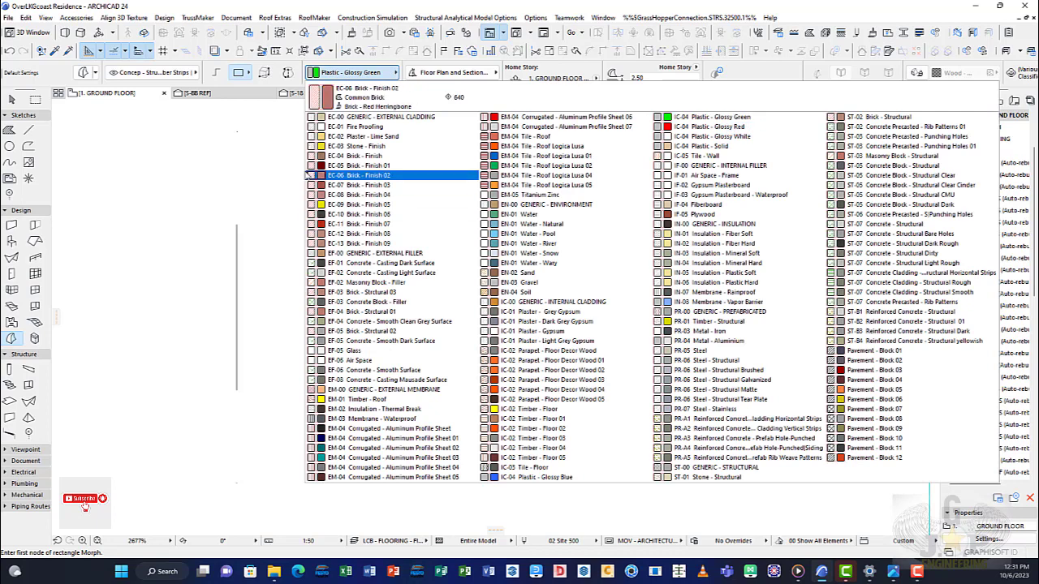
left_click(706, 118)
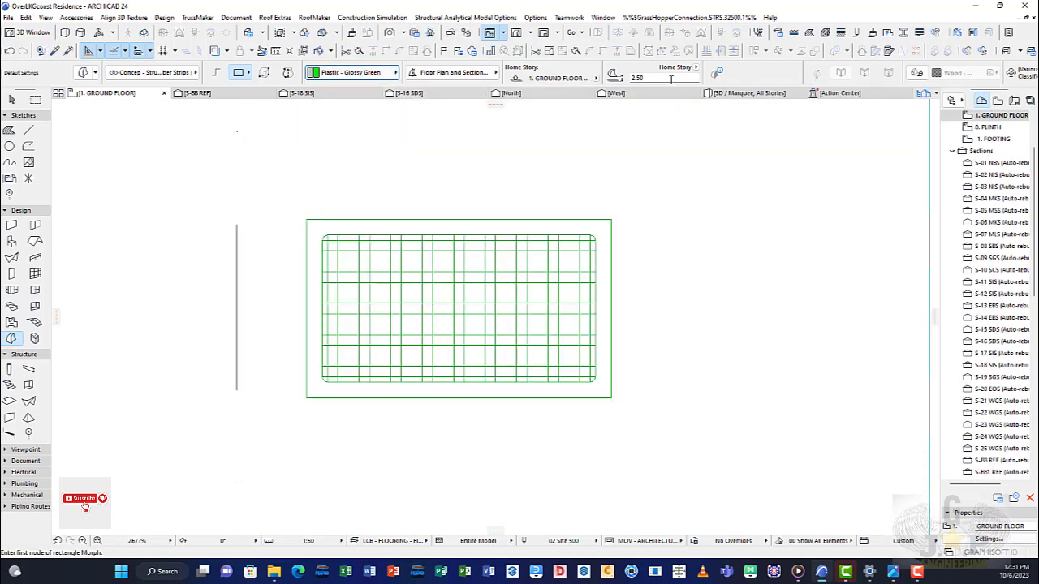
Review the Morph tool's default classifications, ID and properties without changing them.
scroll(668, 77, "down", 7)
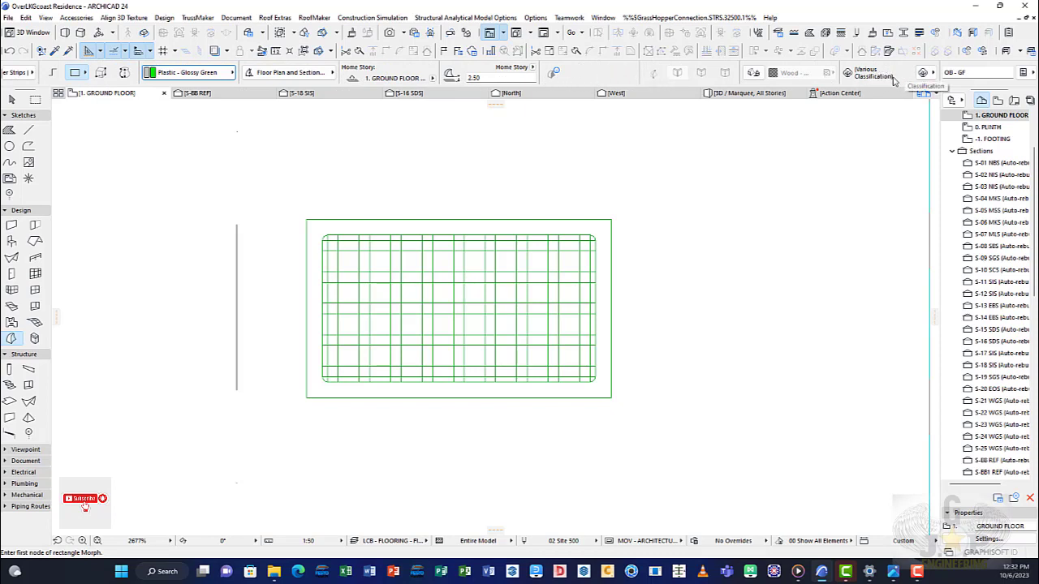
left_click(928, 73)
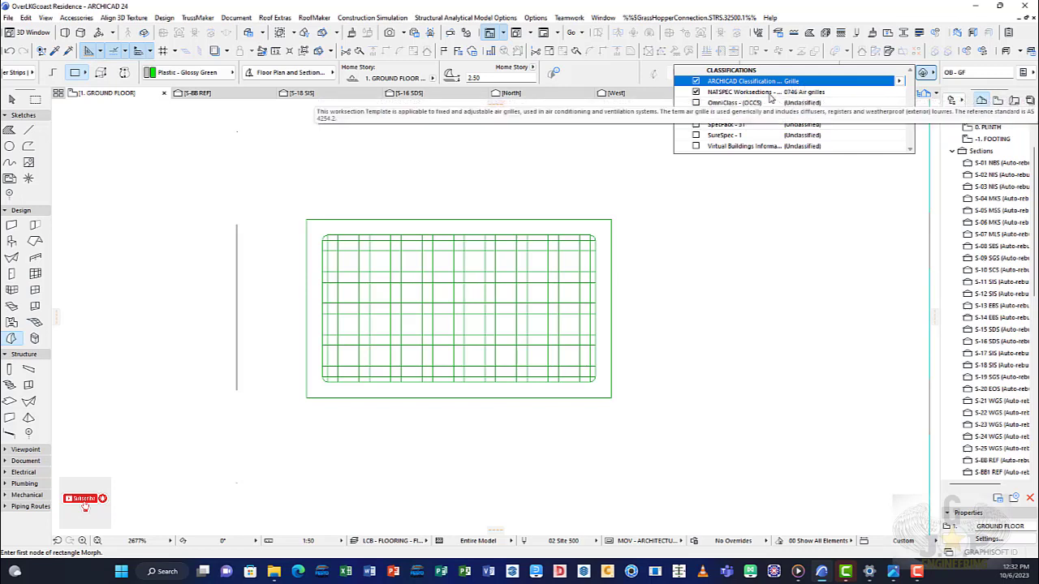
left_click(611, 155)
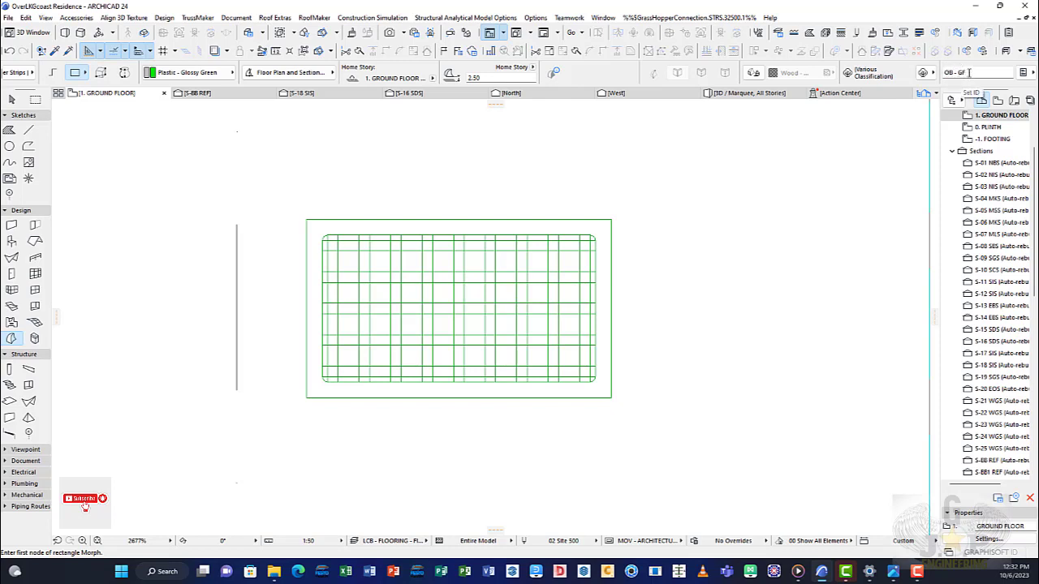
left_click(1028, 73)
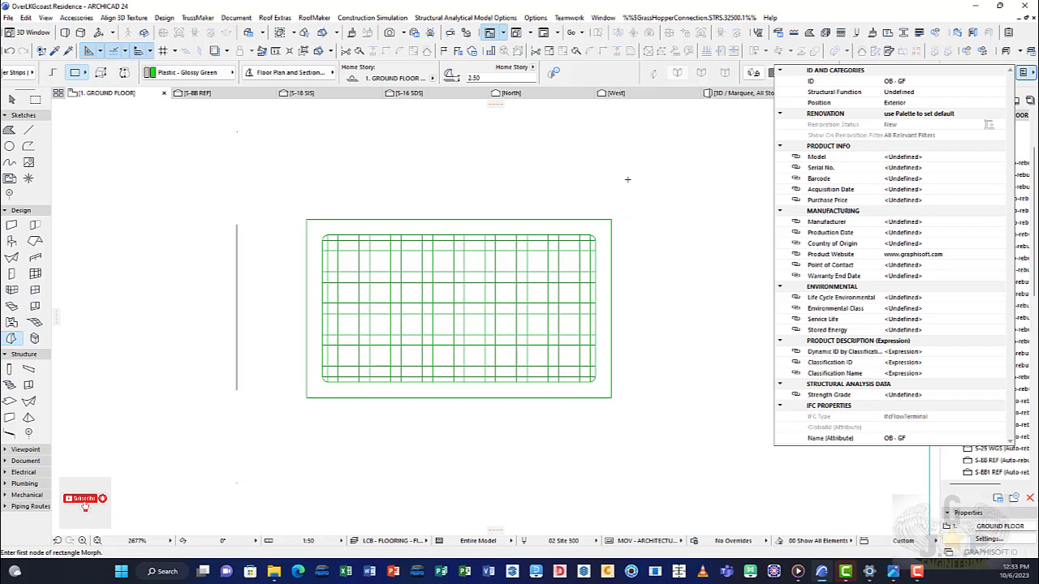
left_click(627, 179)
Examine the grille's outer frame, rounded opening and crossing bars up close in plan.
scroll(608, 224, "down", 2)
middle_click_drag(576, 243, 634, 237)
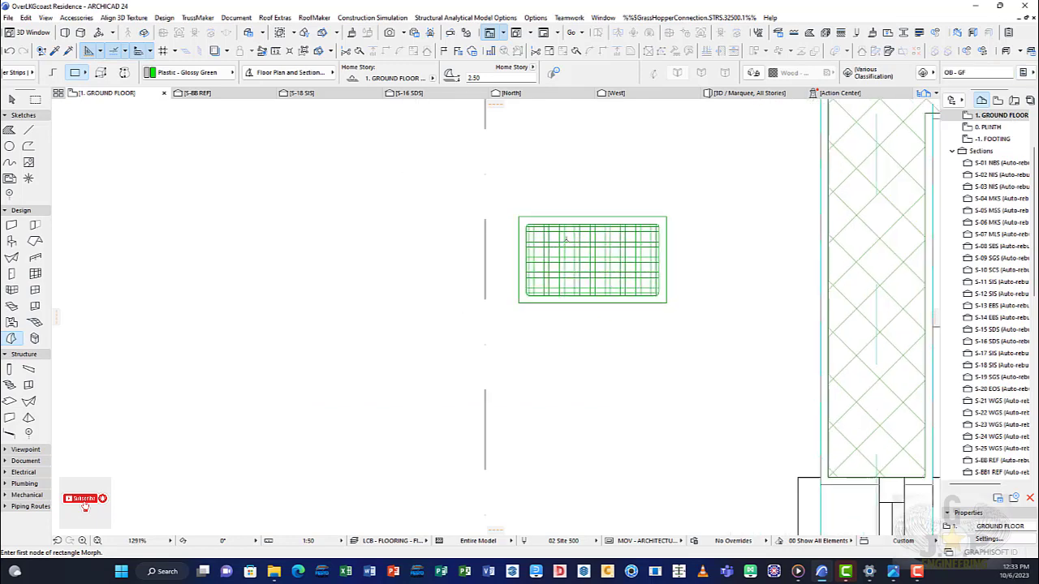
scroll(566, 240, "up", 4)
middle_click_drag(565, 229, 520, 232)
scroll(498, 213, "down", 1)
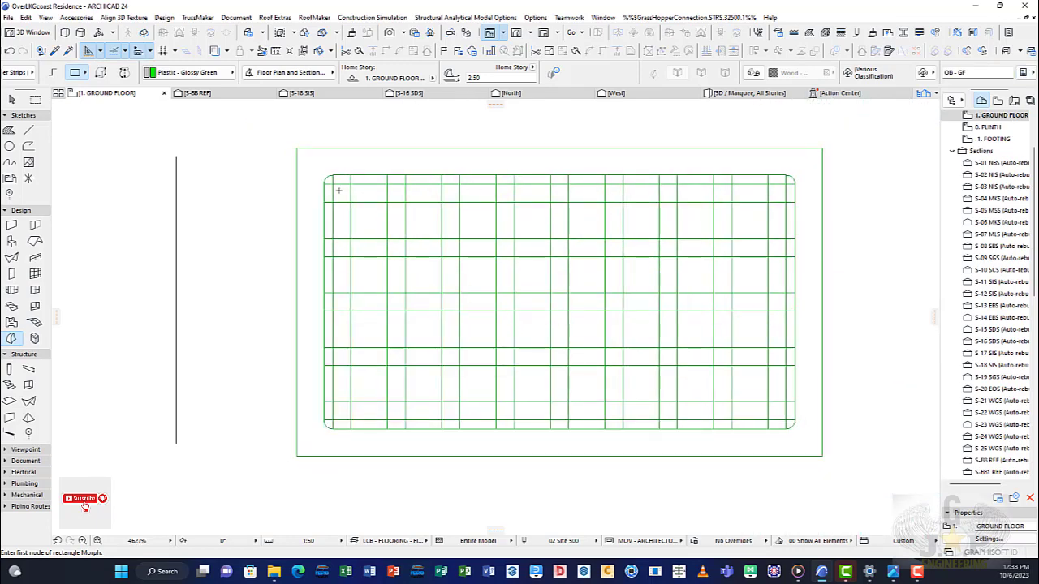
scroll(338, 191, "up", 2)
scroll(338, 191, "down", 3)
middle_click_drag(391, 197, 354, 196)
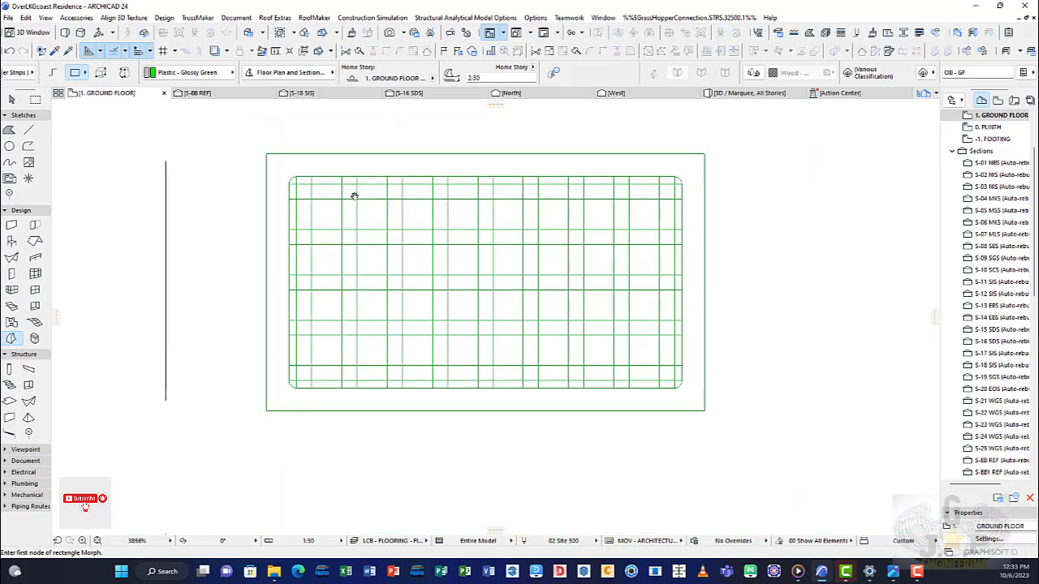
scroll(350, 178, "up", 2)
scroll(340, 195, "up", 1)
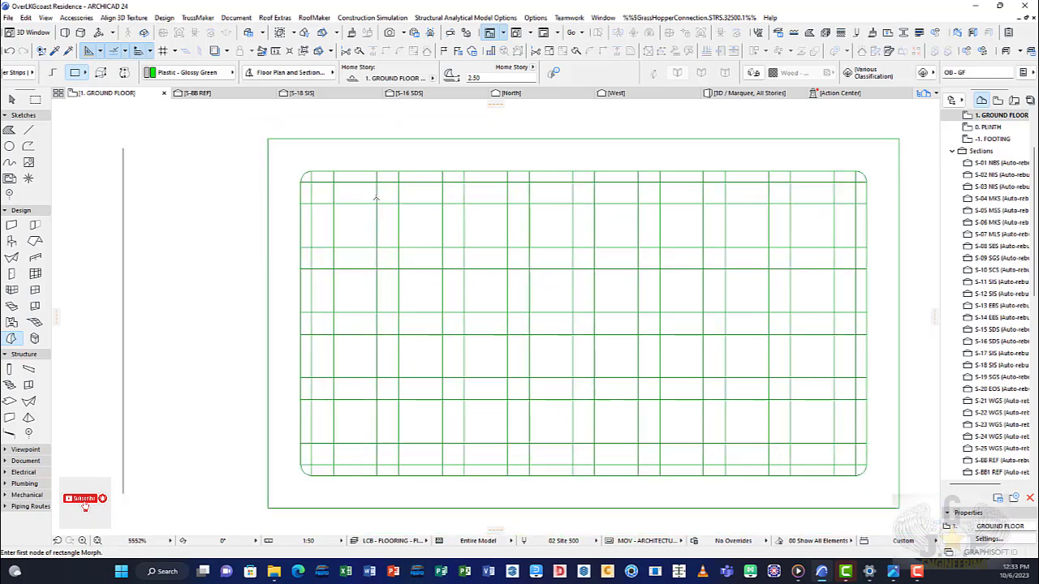
scroll(324, 207, "down", 2)
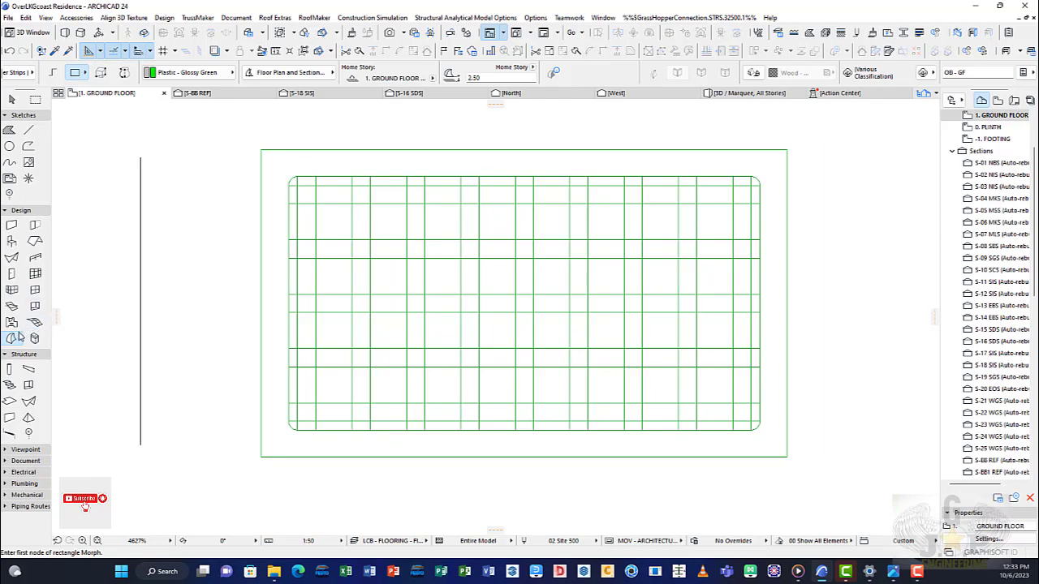
Draw a rectangular morph about 0.26 by 0.01 m over the uppermost horizontal bar inside the grille's rounded opening.
scroll(244, 74, "up", 1)
scroll(243, 73, "up", 8)
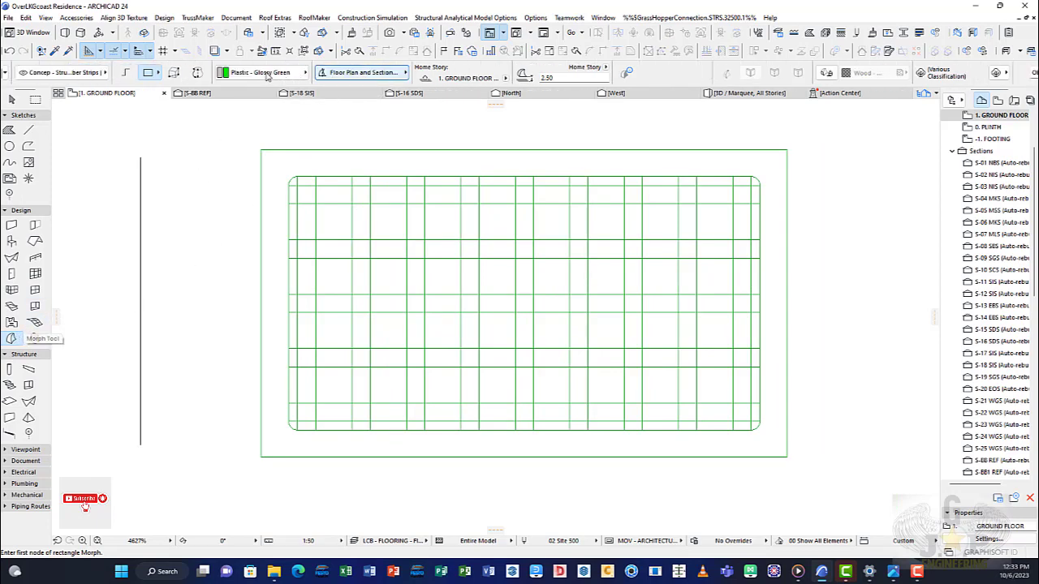
scroll(310, 193, "up", 4)
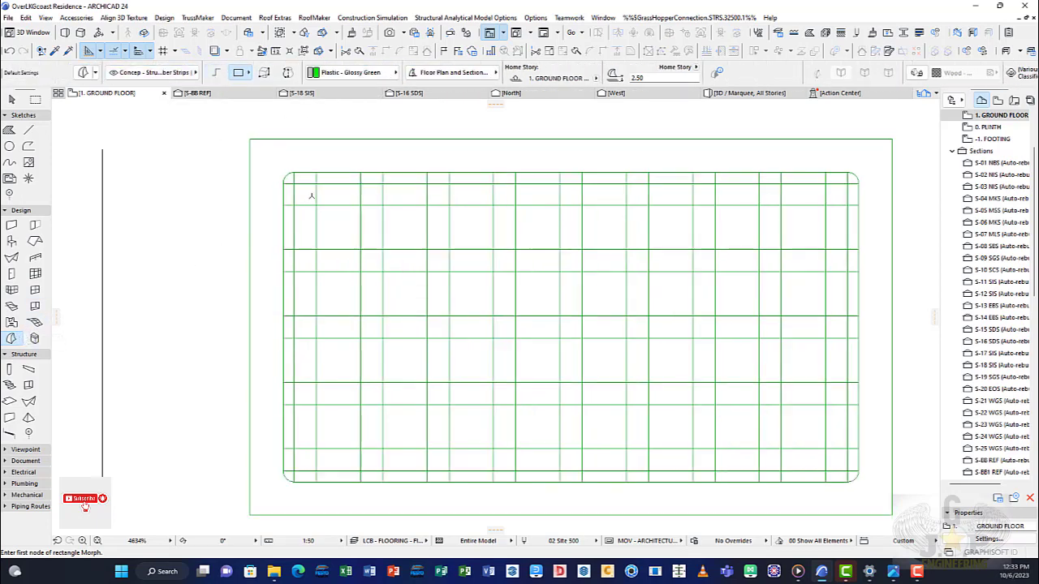
left_click(264, 170)
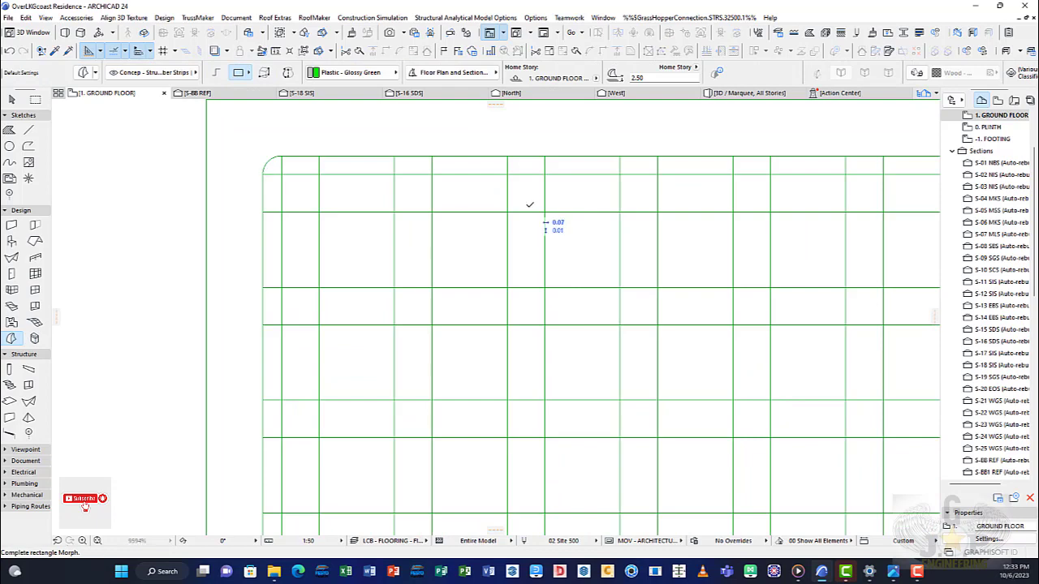
scroll(630, 195, "down", 4)
scroll(698, 195, "up", 5)
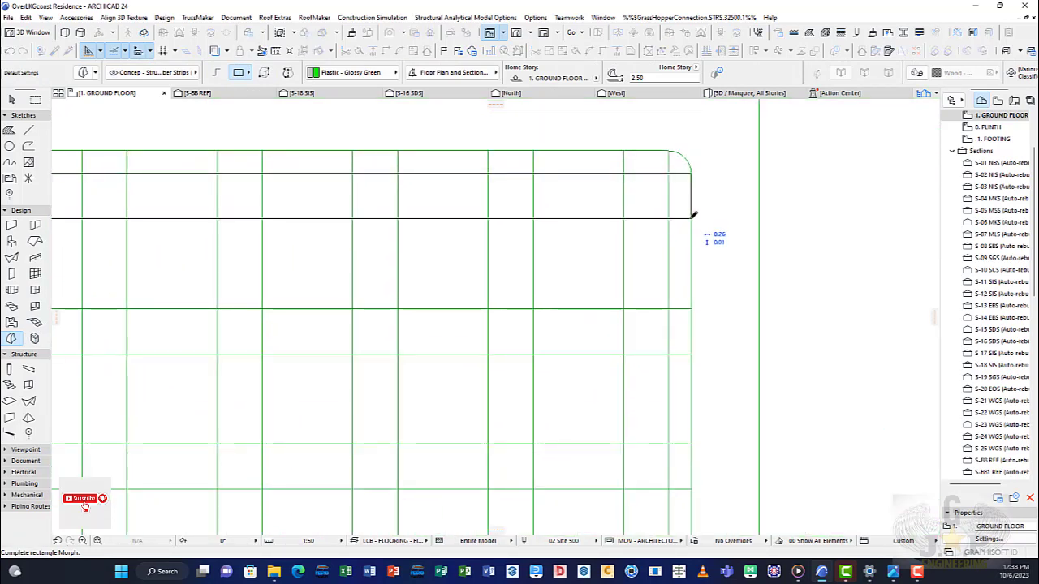
left_click(612, 215)
scroll(622, 206, "down", 3)
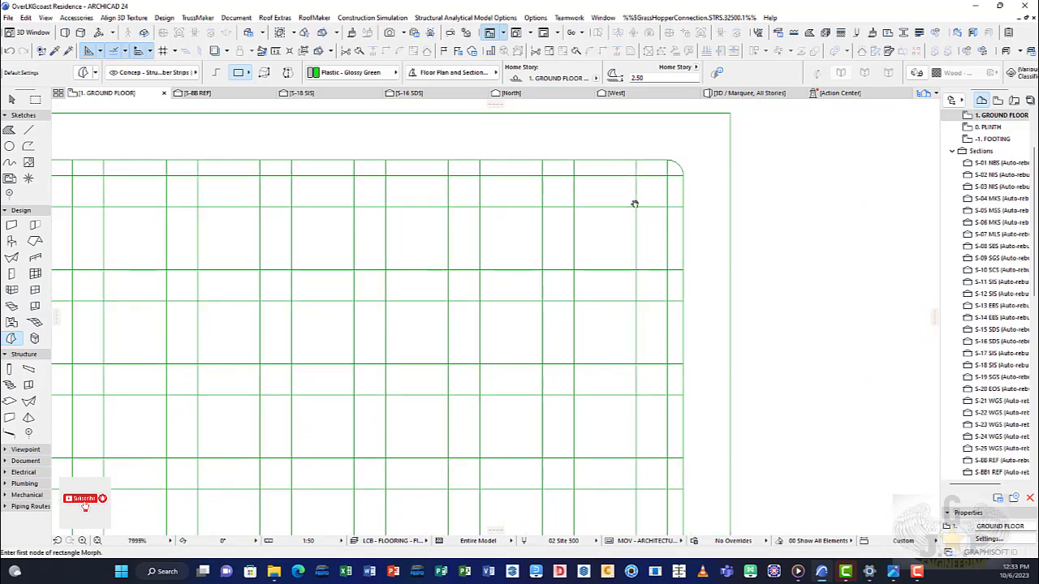
key("Escape")
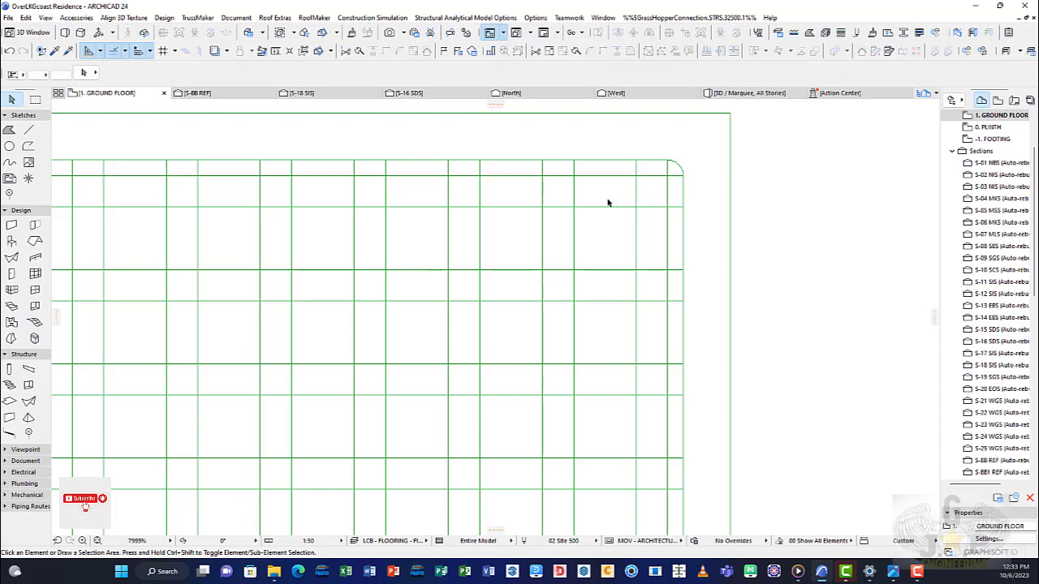
Select the morph strip on the grille's uppermost bar to check its settings, and return to the Morph tool.
scroll(611, 213, "down", 5)
scroll(524, 218, "up", 3)
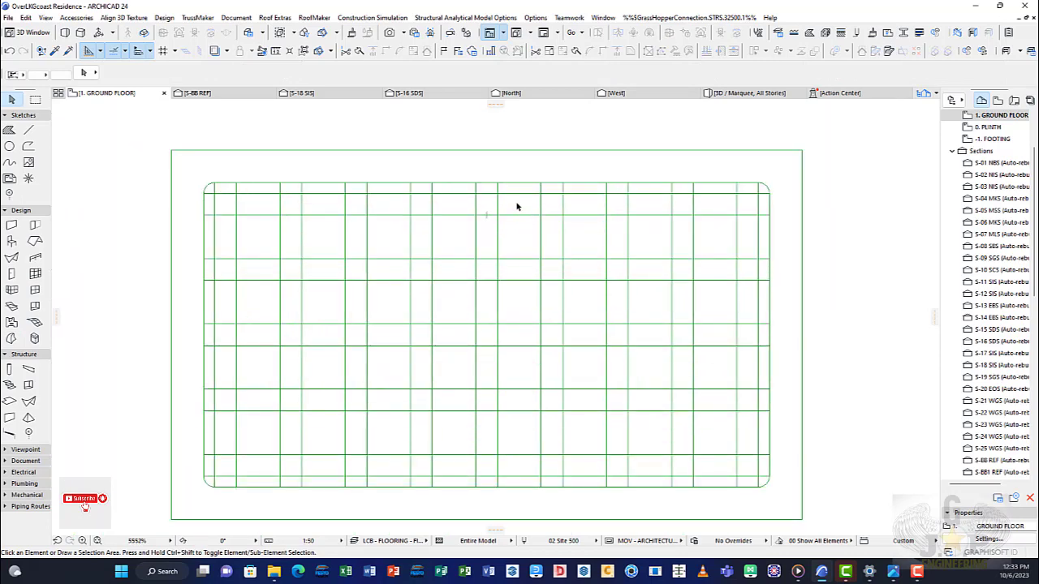
key("space")
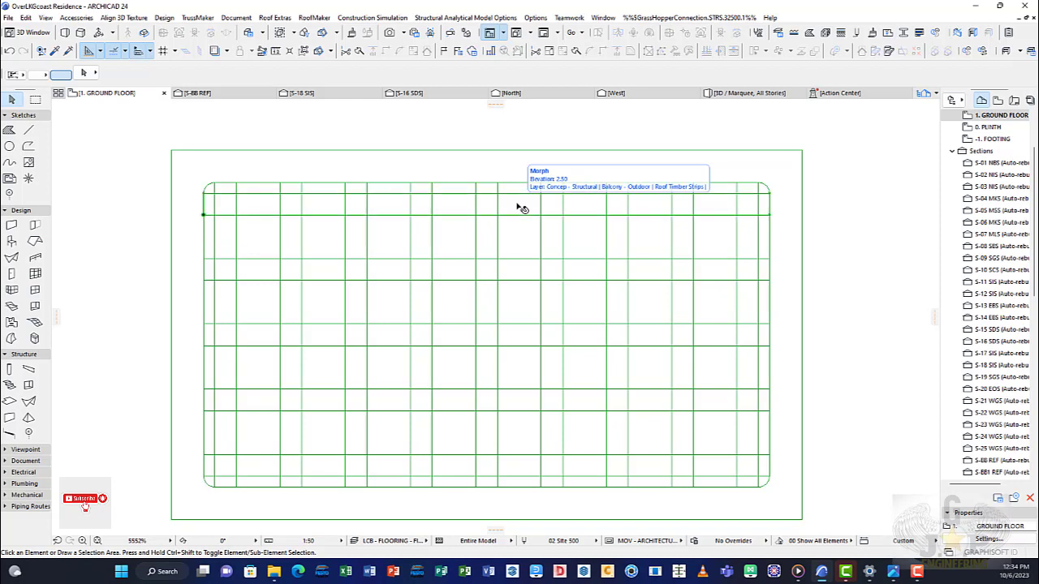
left_click(520, 208)
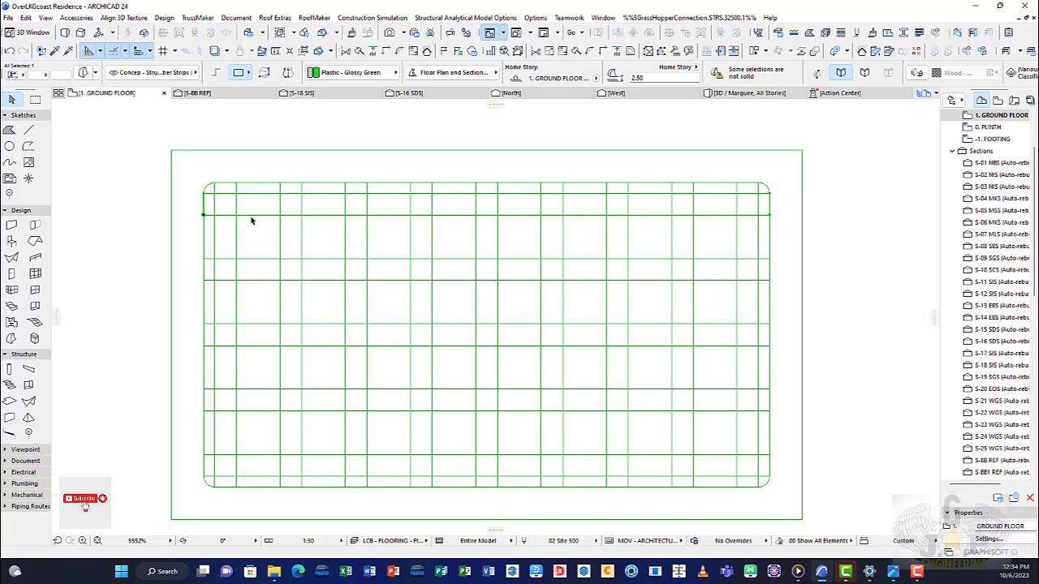
middle_click_drag(531, 206, 579, 207)
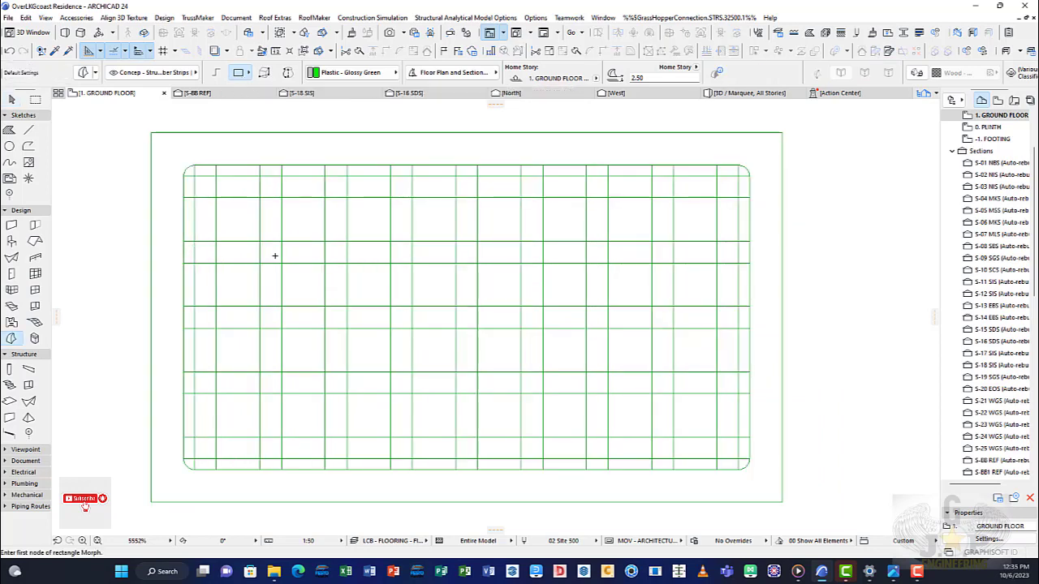
middle_click_drag(278, 260, 281, 263)
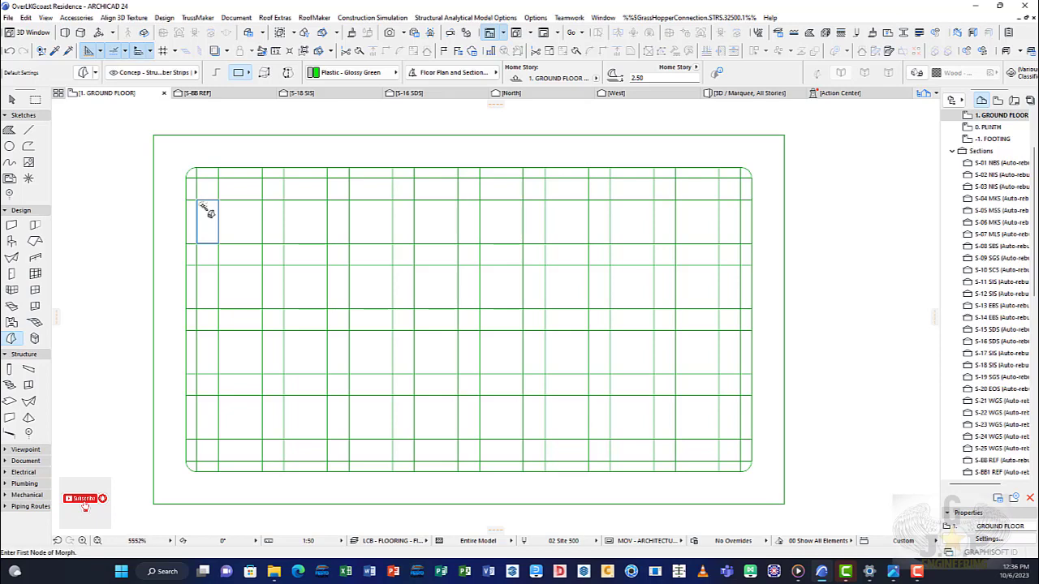
Trace the leftmost vertical bar's segment between the first and second horizontal bars with a morph, and check it in 3D.
scroll(207, 207, "up", 10)
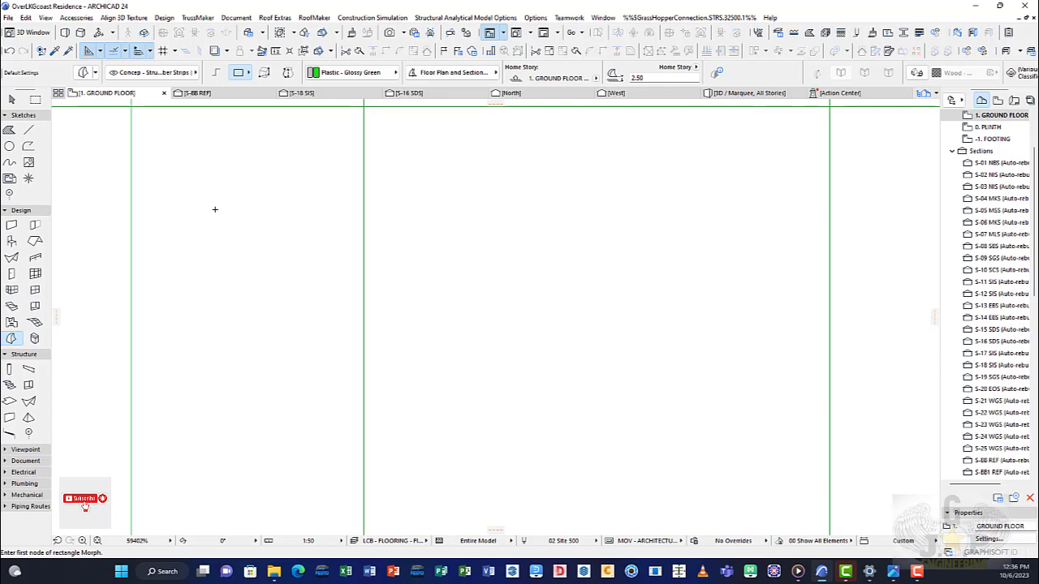
key("Escape")
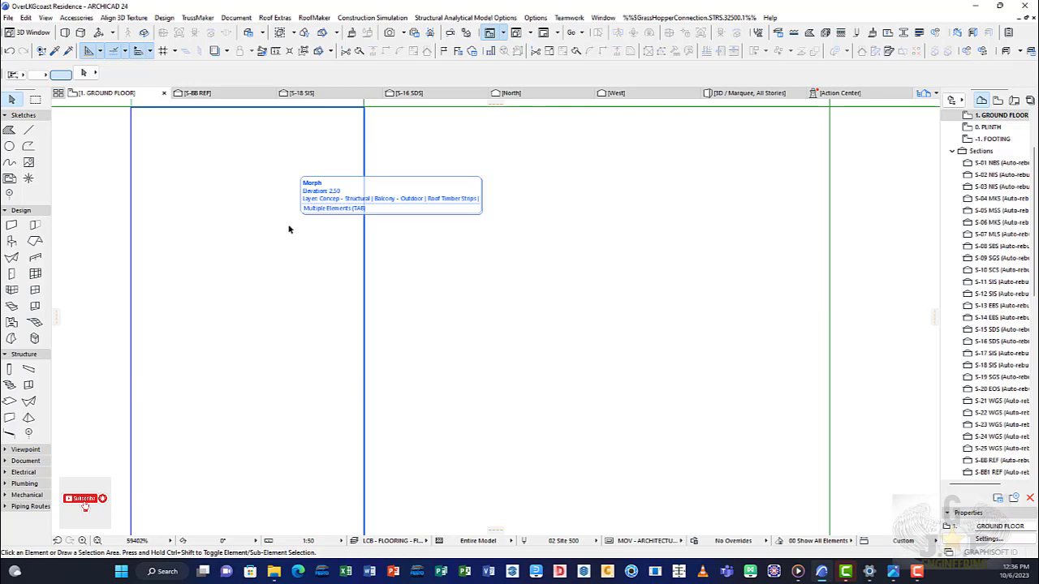
scroll(291, 231, "down", 2)
scroll(294, 234, "down", 1)
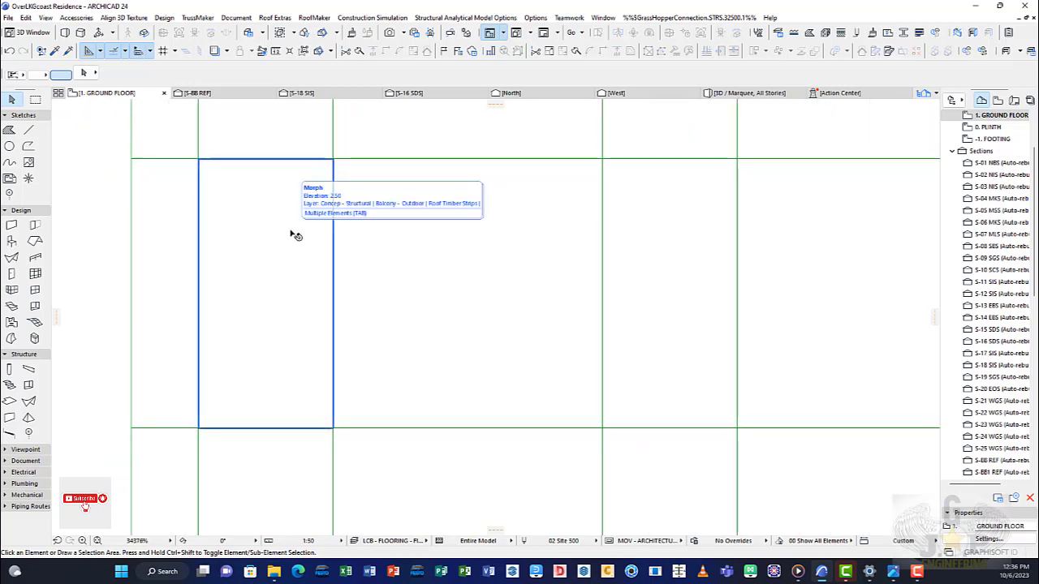
key("F3")
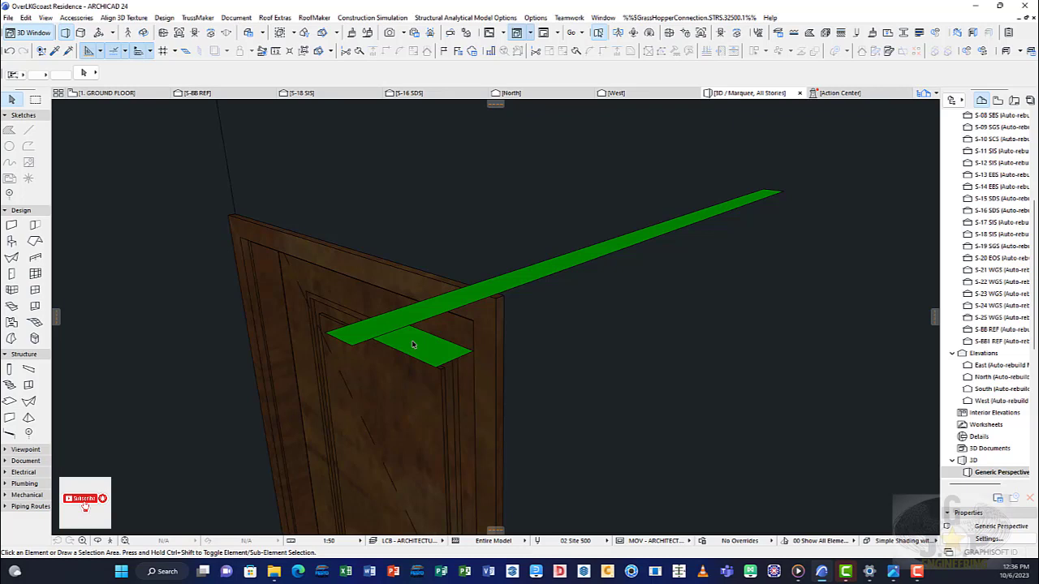
On the ground floor plan, trace the leftmost vertical bar's segment between the second and third horizontal bars with a morph.
left_click(112, 94)
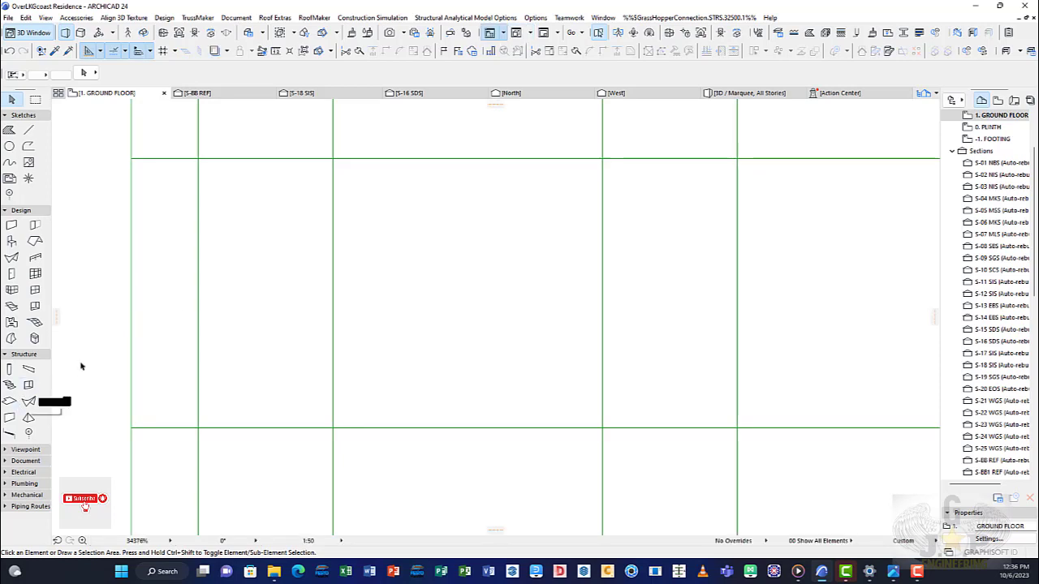
left_click(11, 339)
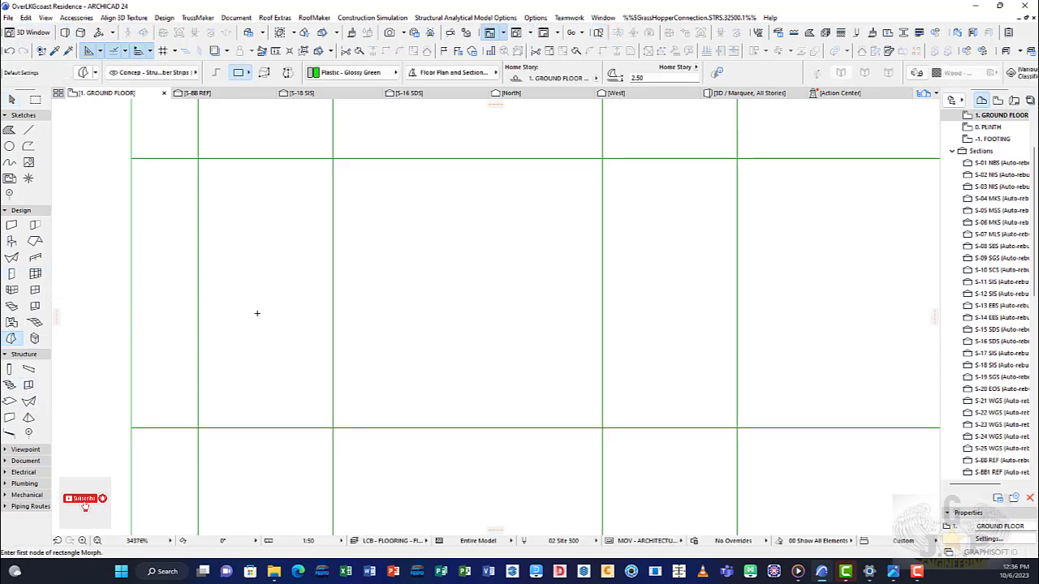
scroll(281, 316, "down", 5)
scroll(335, 301, "up", 6)
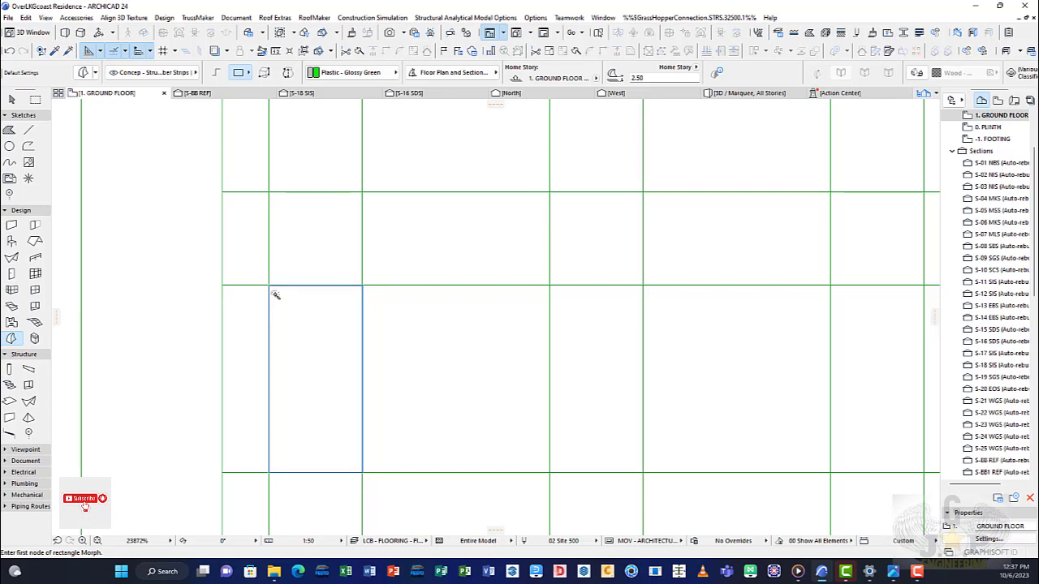
left_click(274, 294)
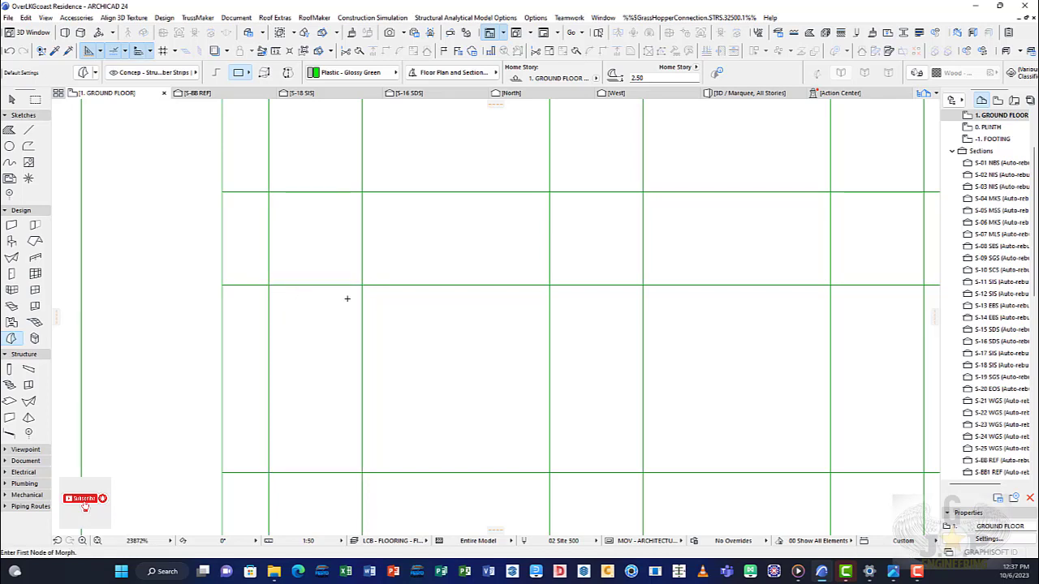
In the 3D view, extrude the long morph strip of the uppermost bar upward by 0.02 m.
left_click(743, 93)
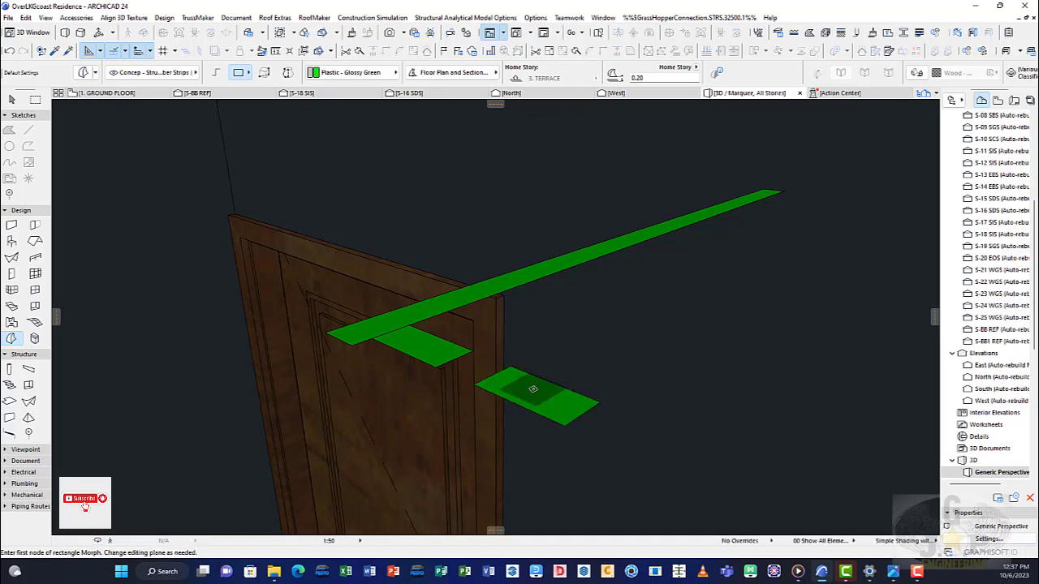
key("Escape")
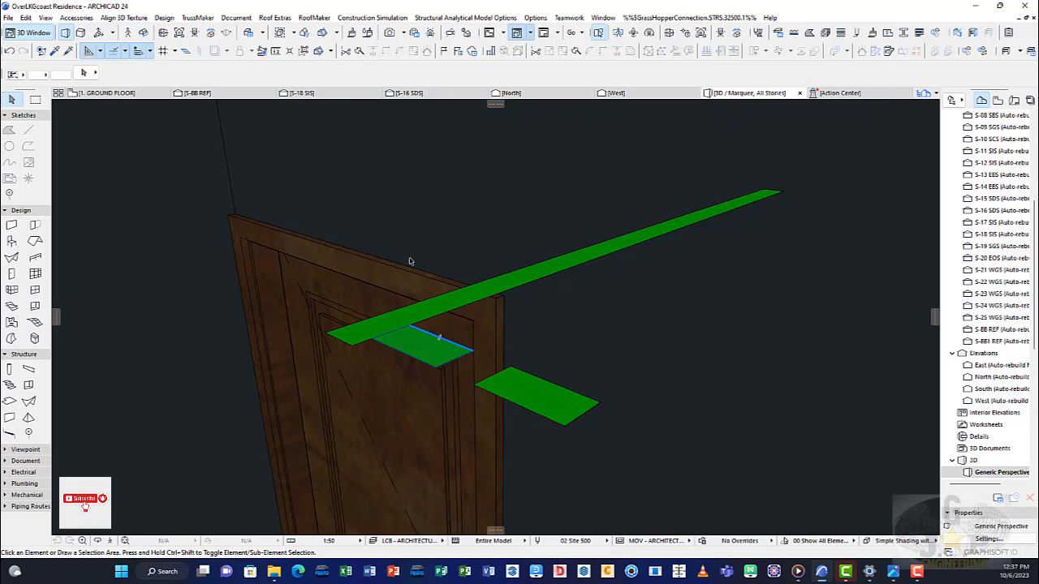
left_click(438, 309)
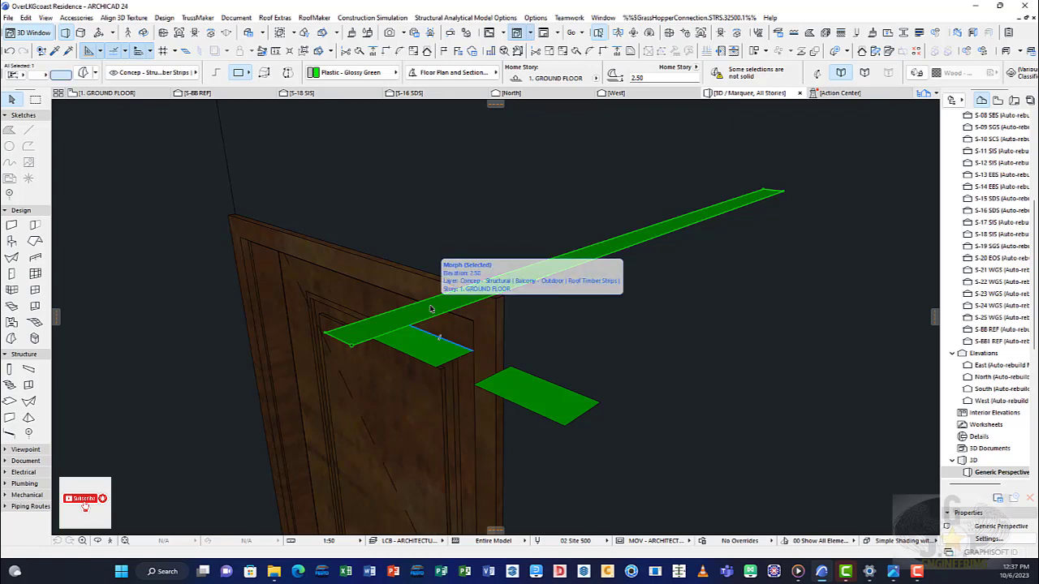
left_click(434, 310)
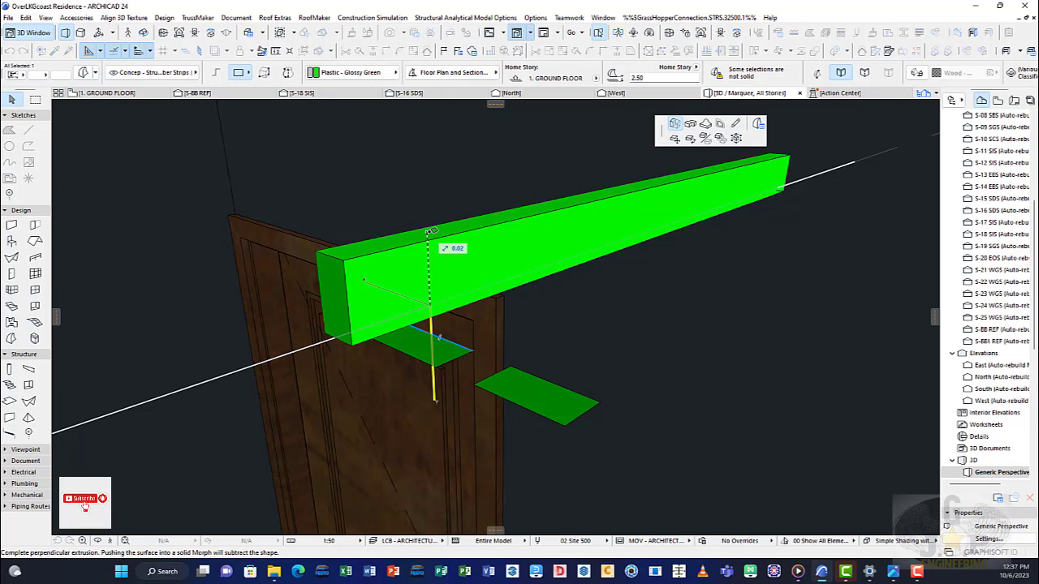
type(".02")
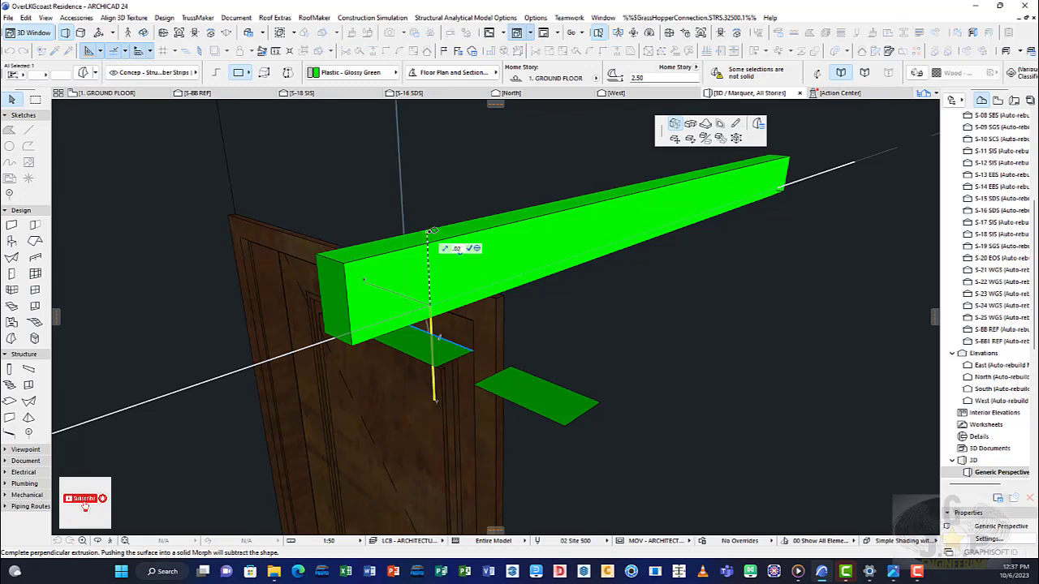
key("Return")
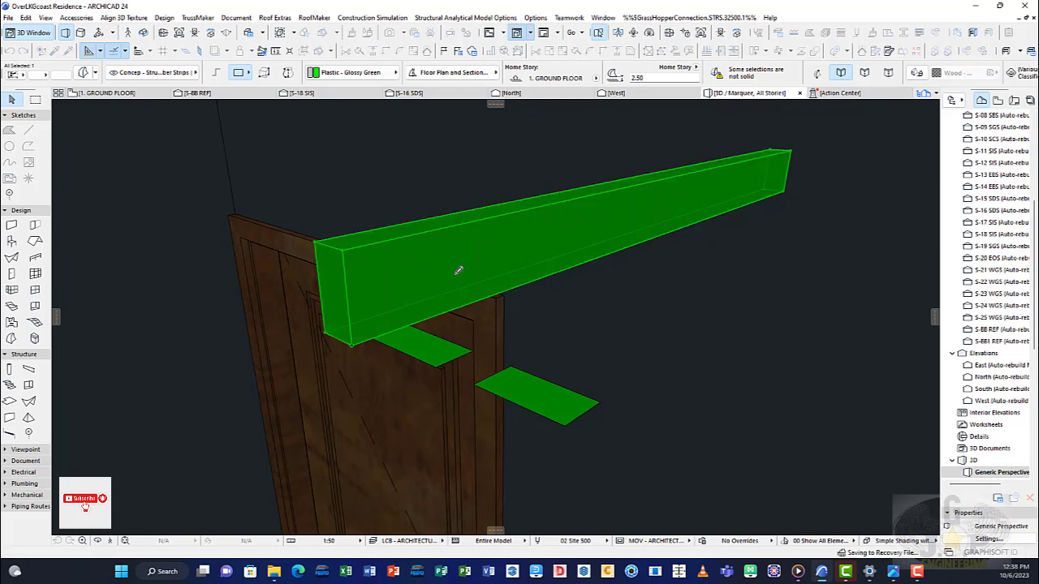
Extrude both short vertical-bar morphs together by 0.02 m, up to the top of the long bar.
left_click(519, 386, "shift")
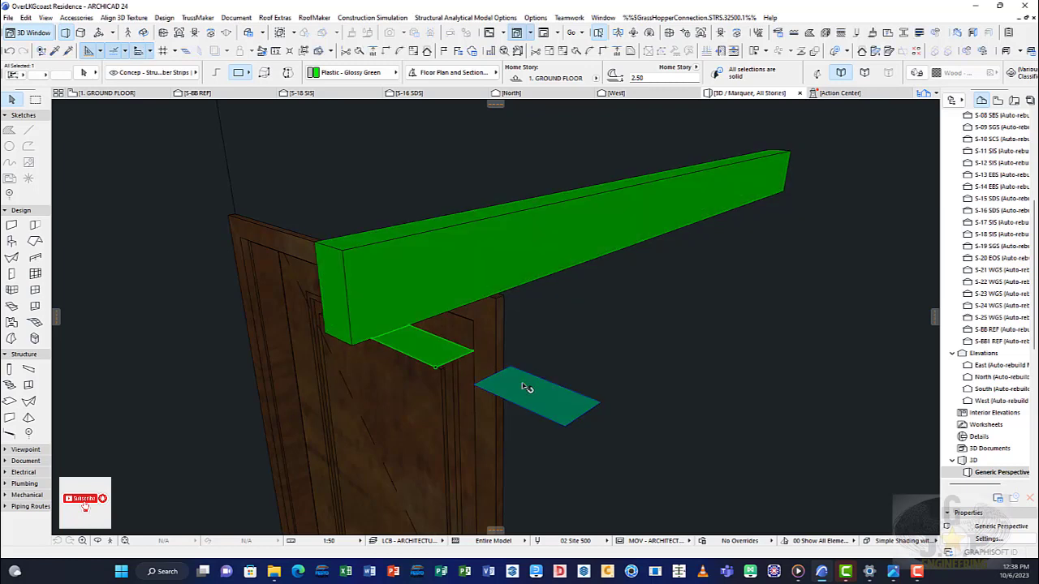
left_click(425, 346, "shift")
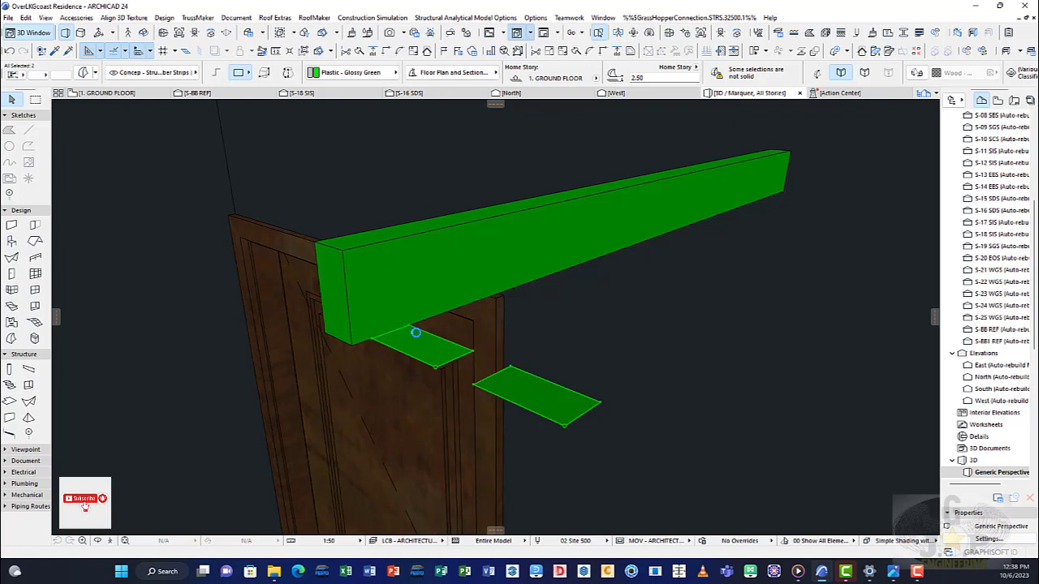
left_click(356, 247)
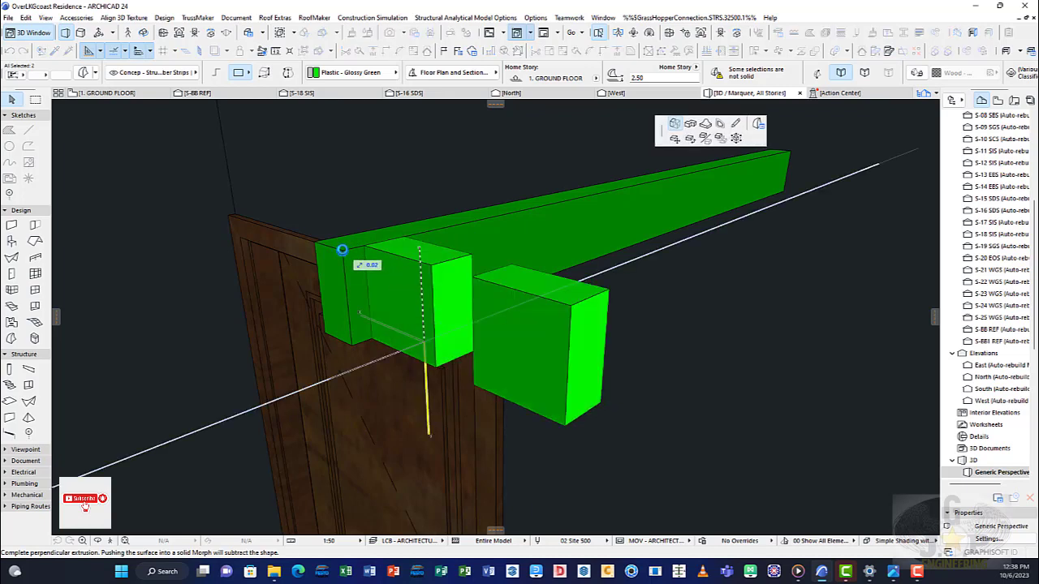
key("Escape")
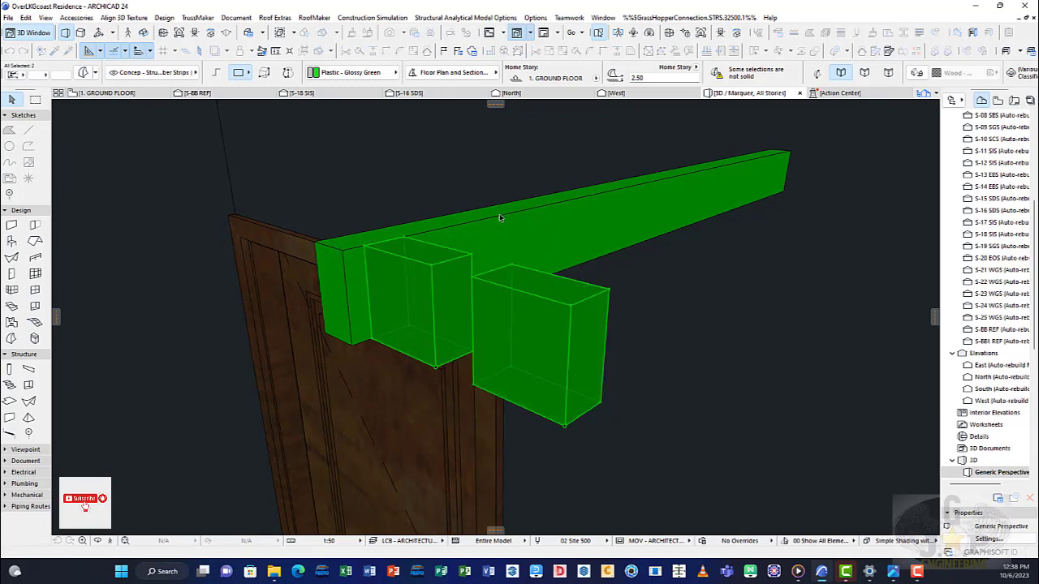
middle_click_drag(474, 237, 495, 262)
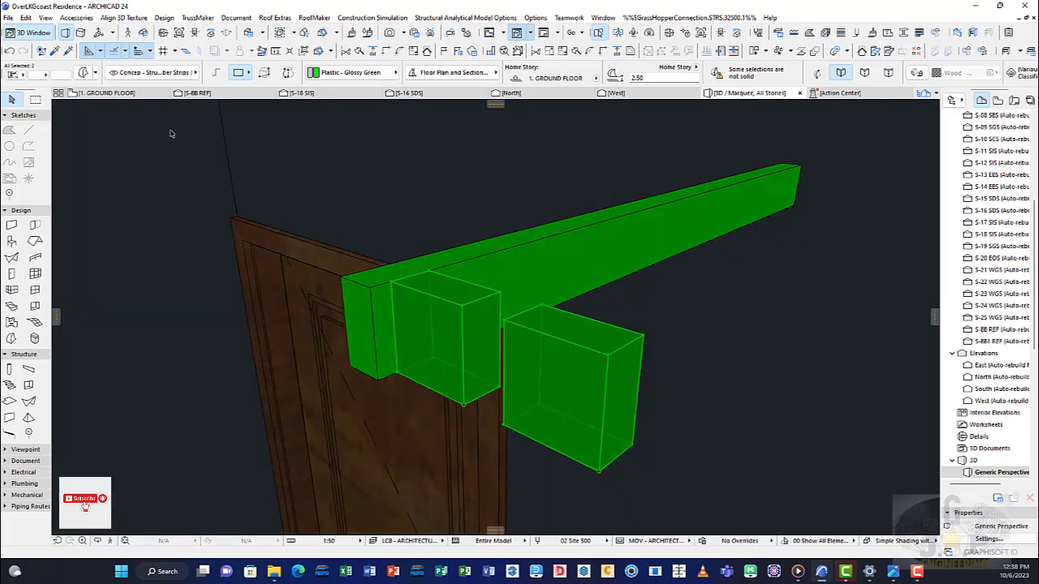
On the ground floor plan, drag a copy of the uppermost horizontal morph bar onto the second horizontal bar's outline.
left_click(114, 93)
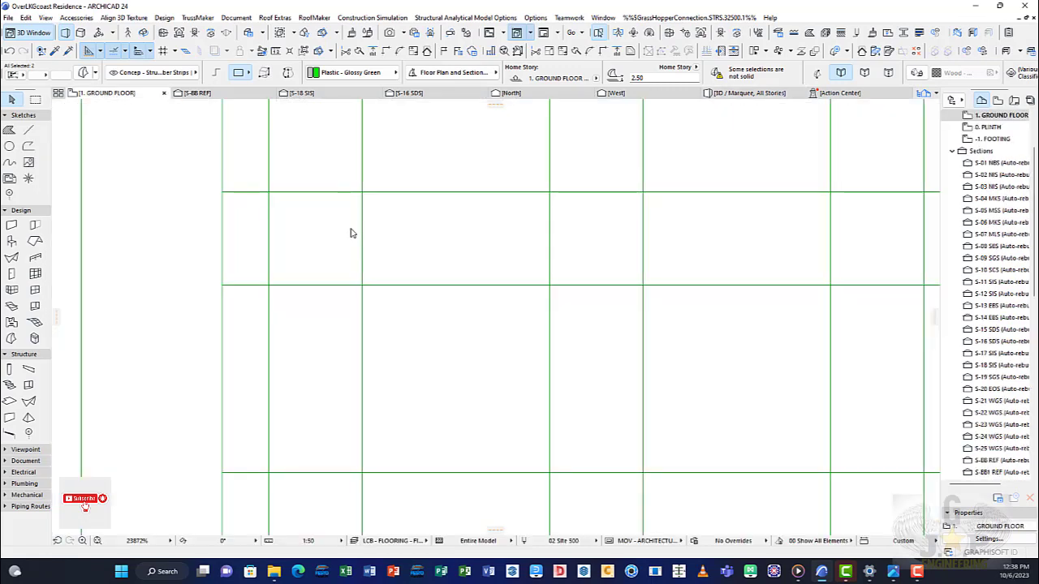
scroll(351, 233, "down", 6)
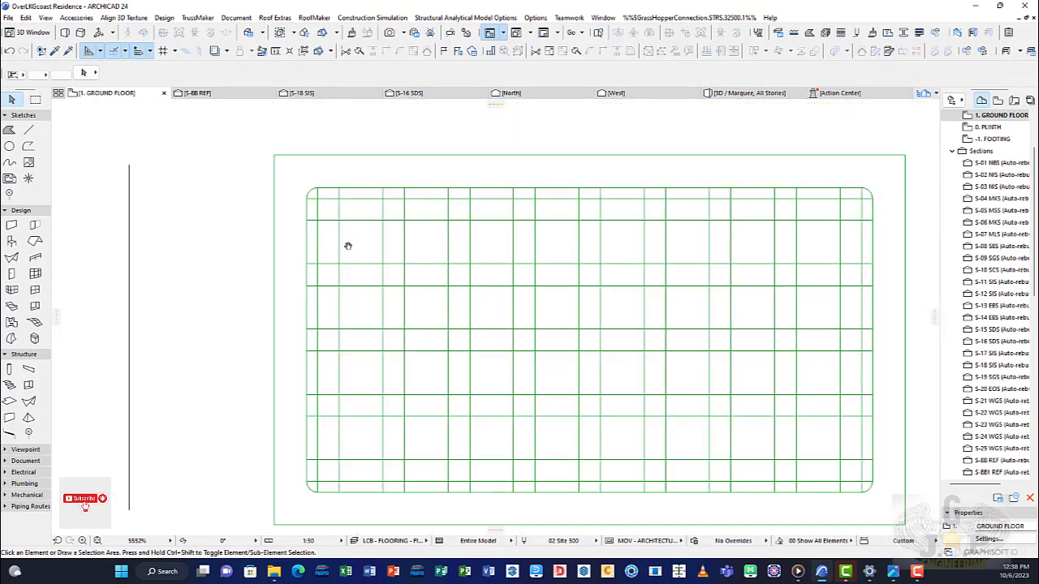
scroll(308, 208, "up", 3)
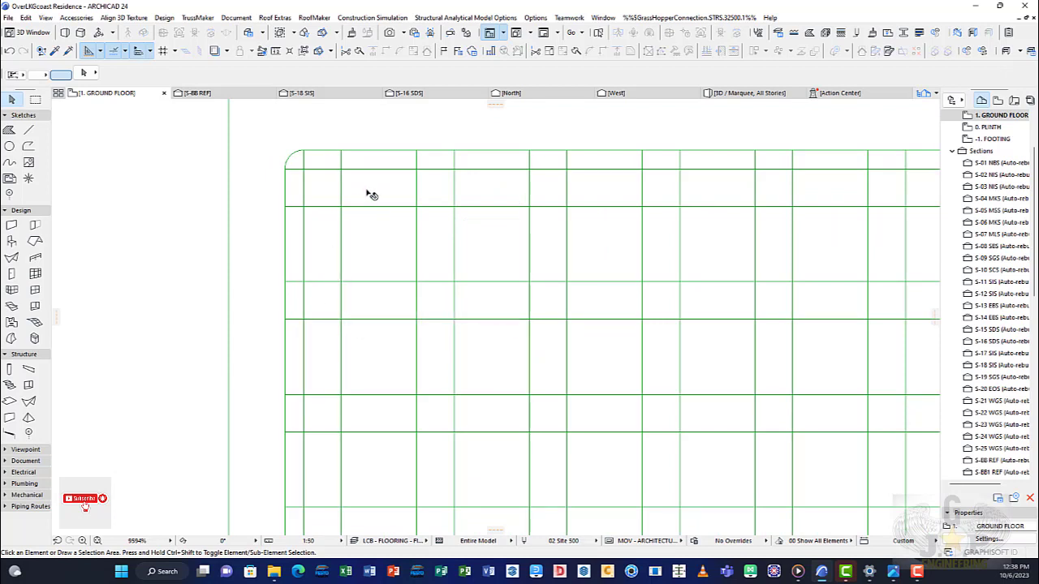
left_click(437, 237)
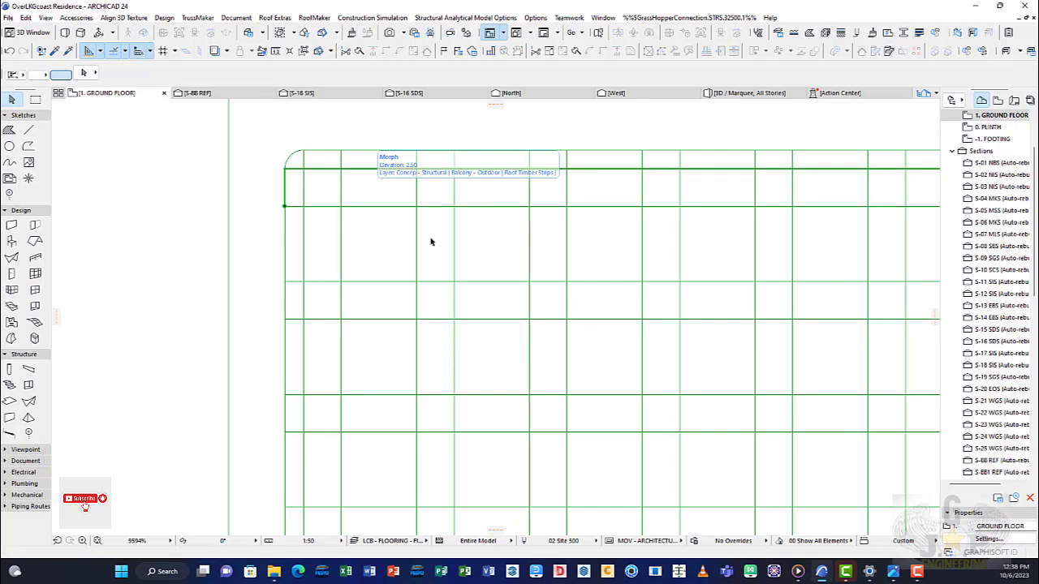
scroll(425, 227, "down", 3)
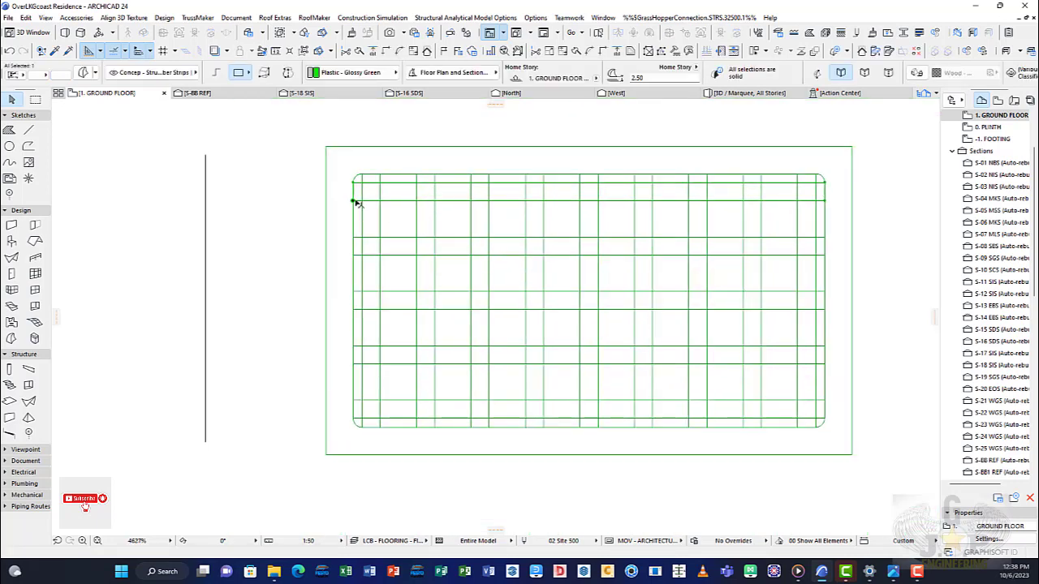
scroll(354, 202, "up", 3)
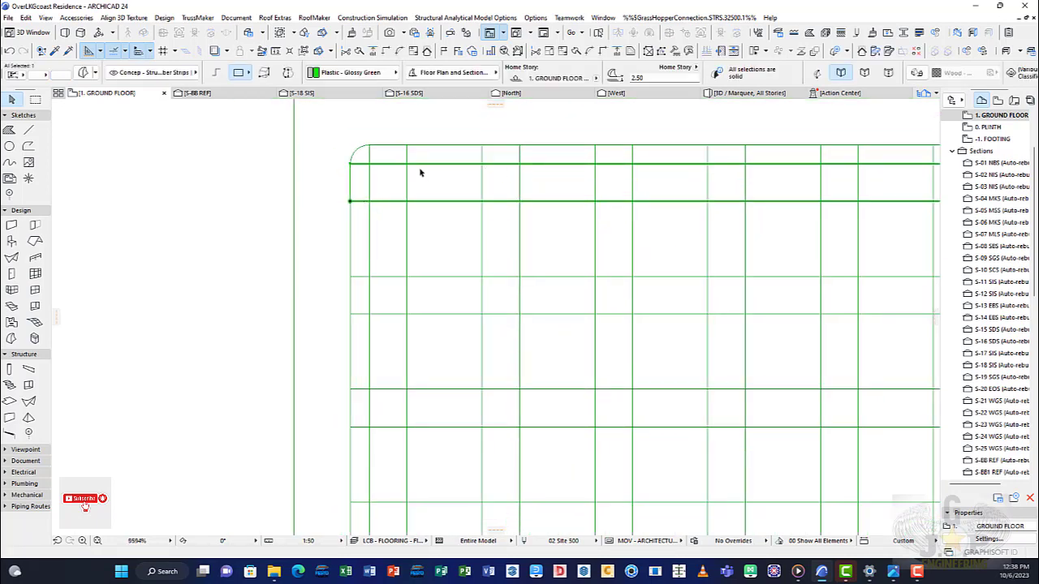
left_click(355, 166)
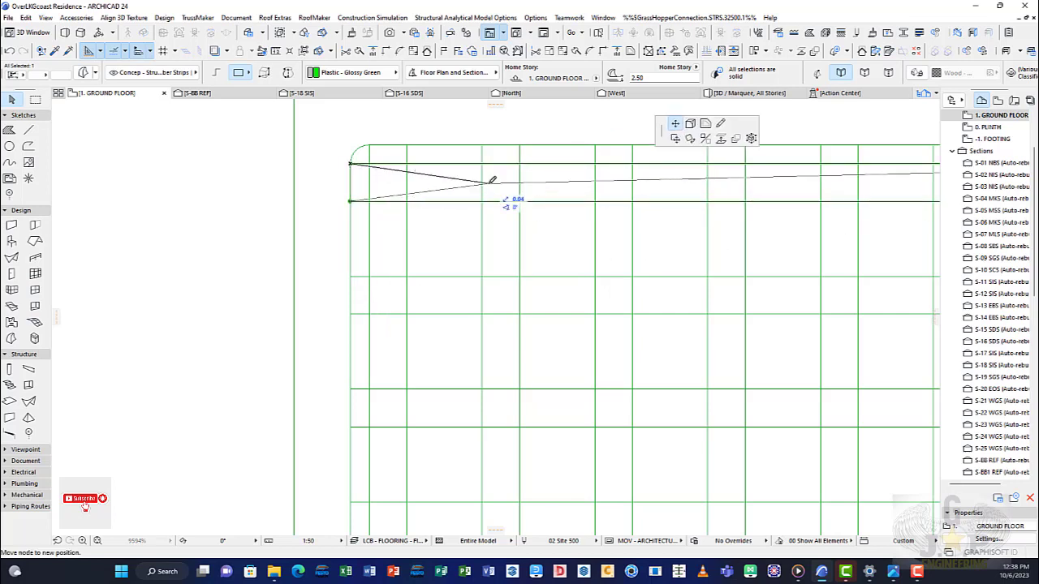
left_click(674, 139)
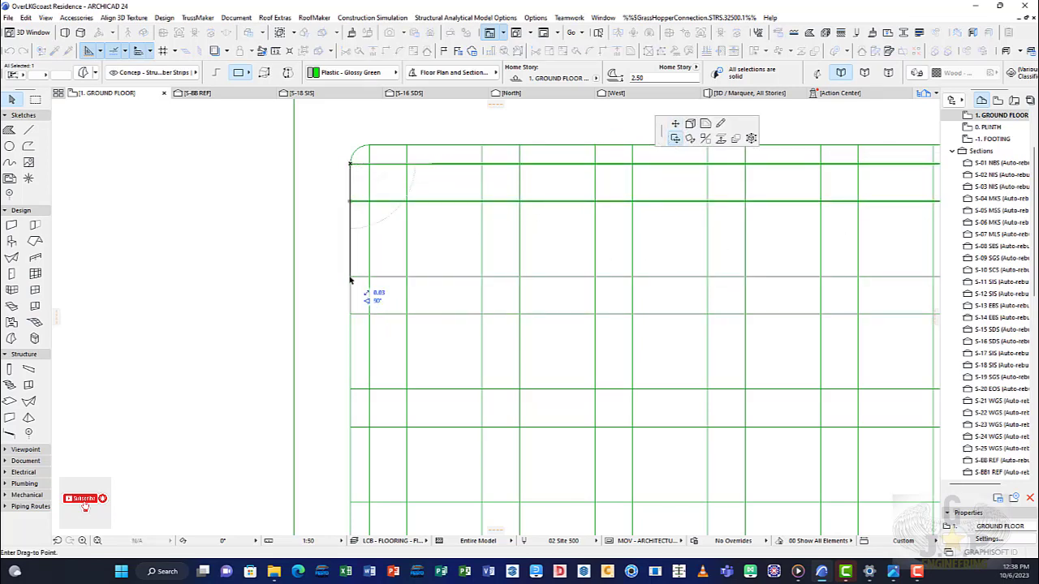
scroll(349, 277, "down", 2)
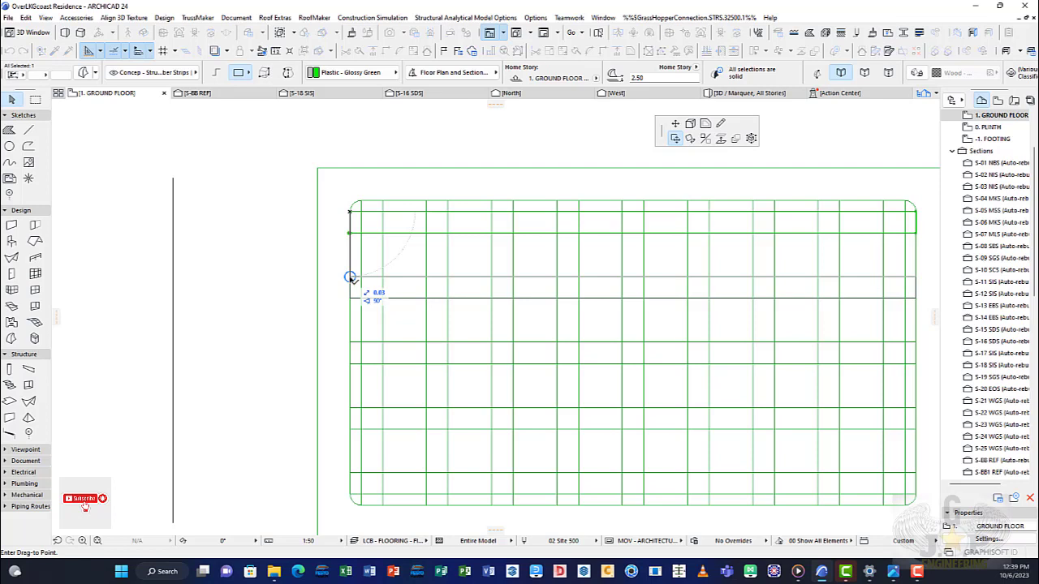
key("ctrl")
left_click(350, 277)
left_click(352, 280)
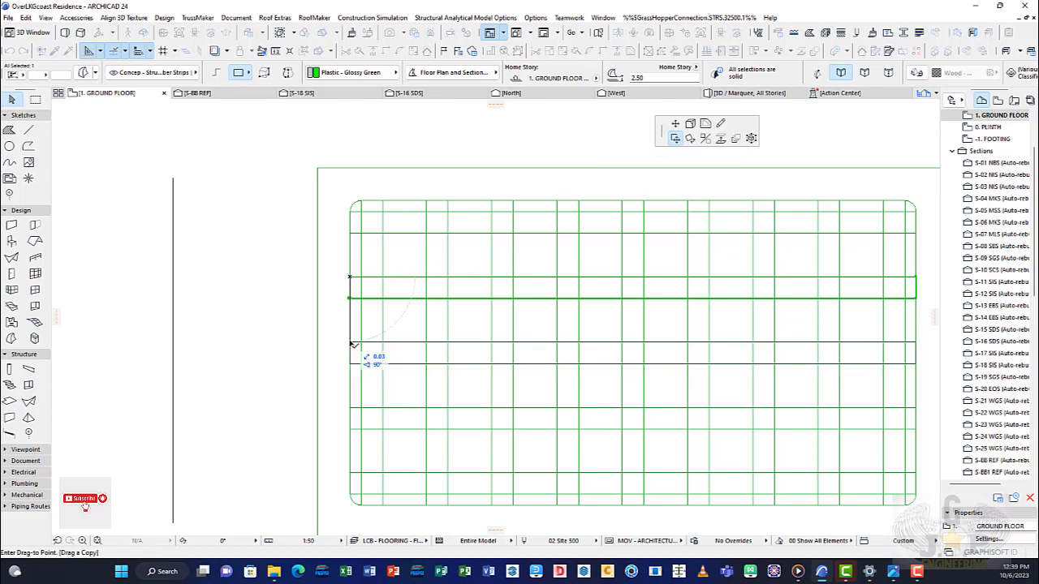
Drag further copies of the horizontal morph bar onto the third, fourth and lowest bar outlines, and check them in 3D.
left_click(352, 345)
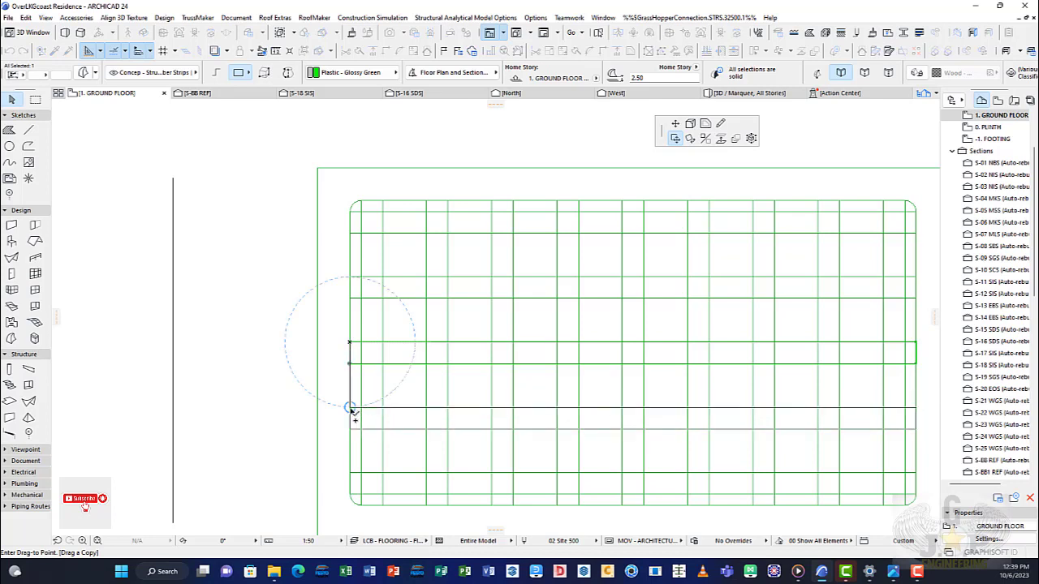
left_click(352, 408)
left_click(373, 429)
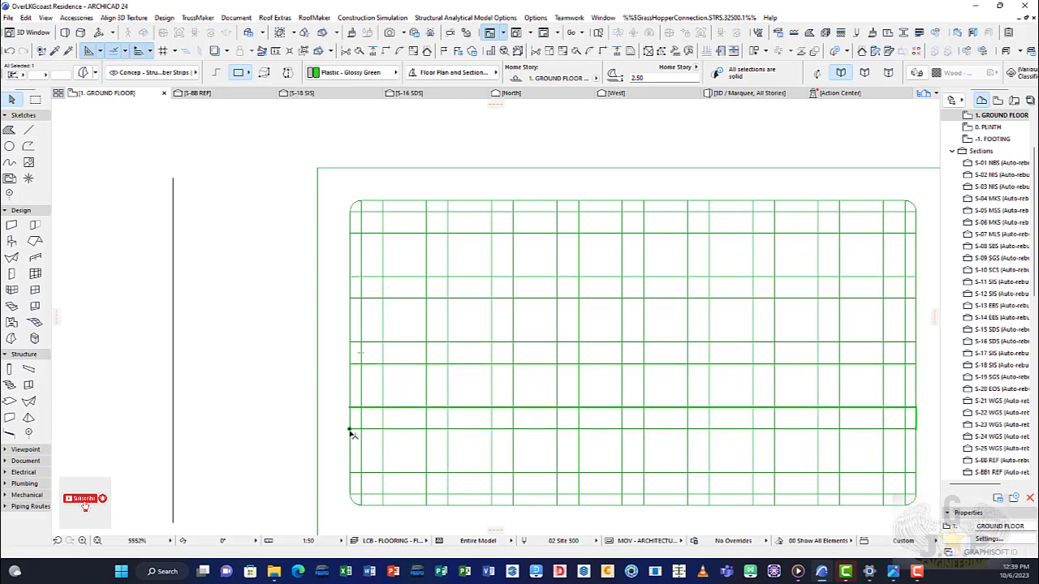
left_click(355, 410)
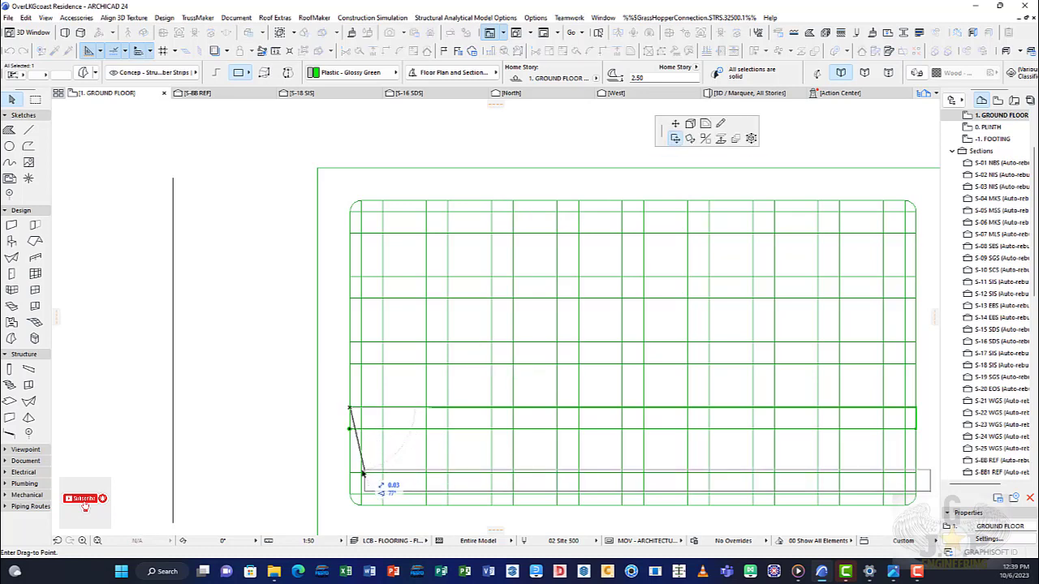
key("ctrl")
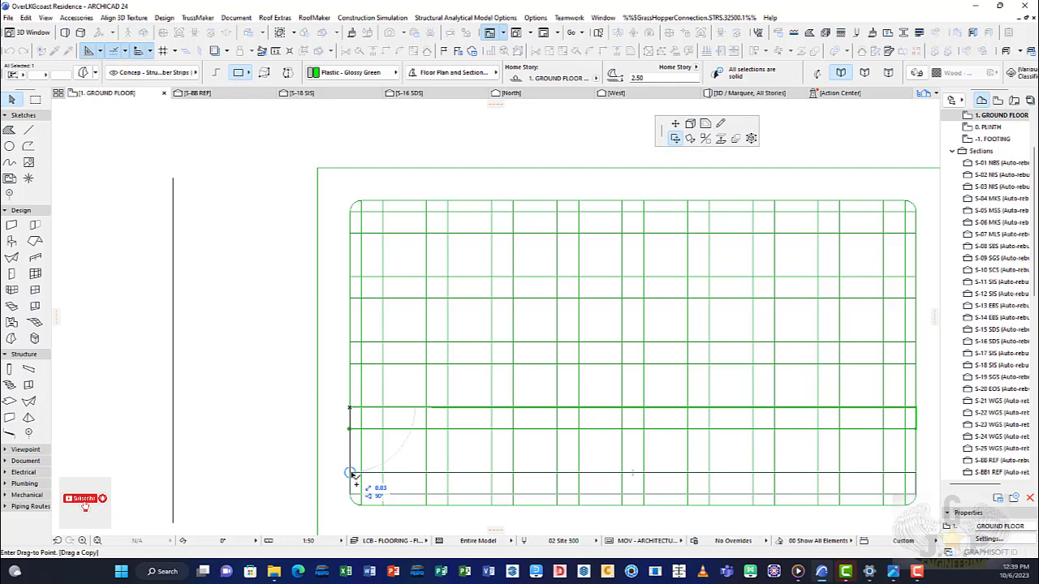
left_click(350, 473)
scroll(430, 415, "down", 4)
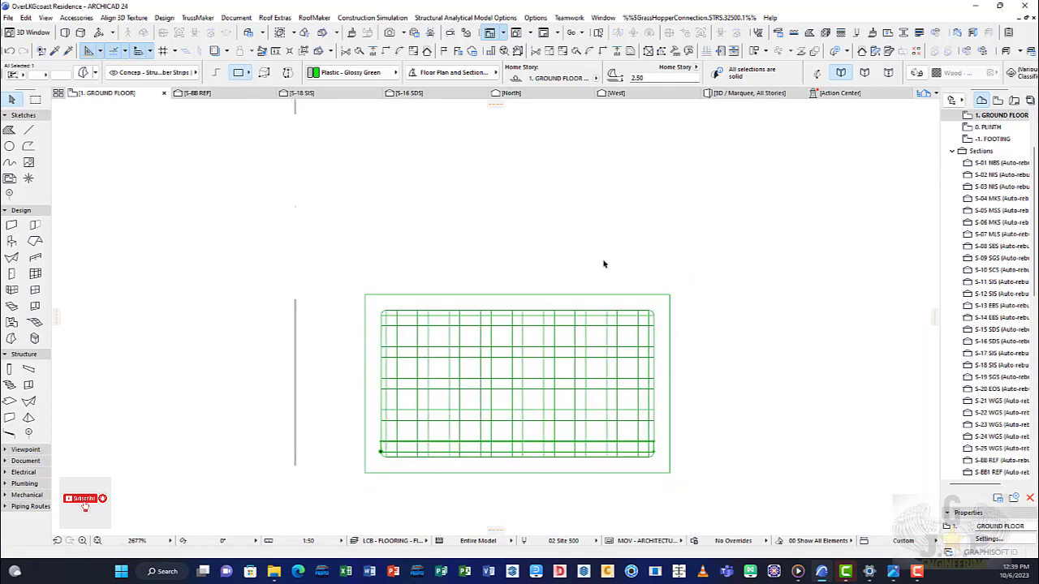
left_click(739, 94)
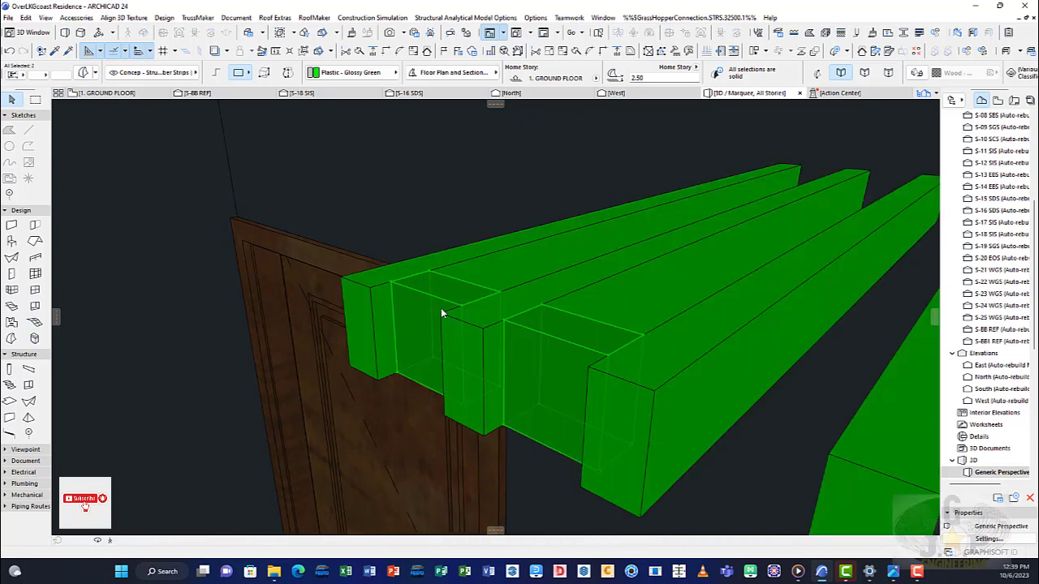
On the ground floor plan, trace two small rectangular morphs: the leftmost vertical bar's stub above the uppermost horizontal bar, and that horizontal bar's left end.
scroll(485, 320, "down", 5)
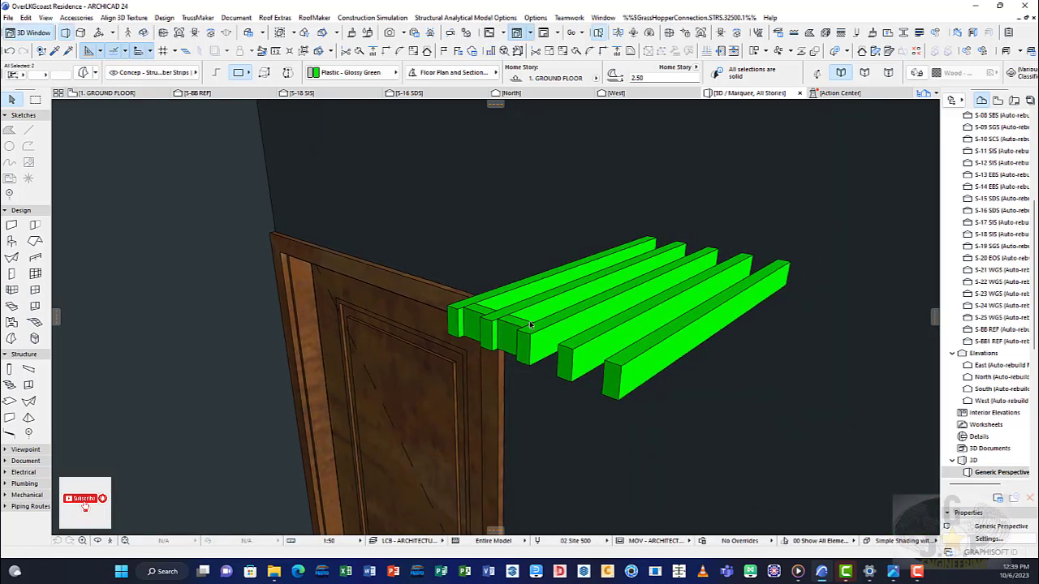
scroll(471, 325, "up", 4)
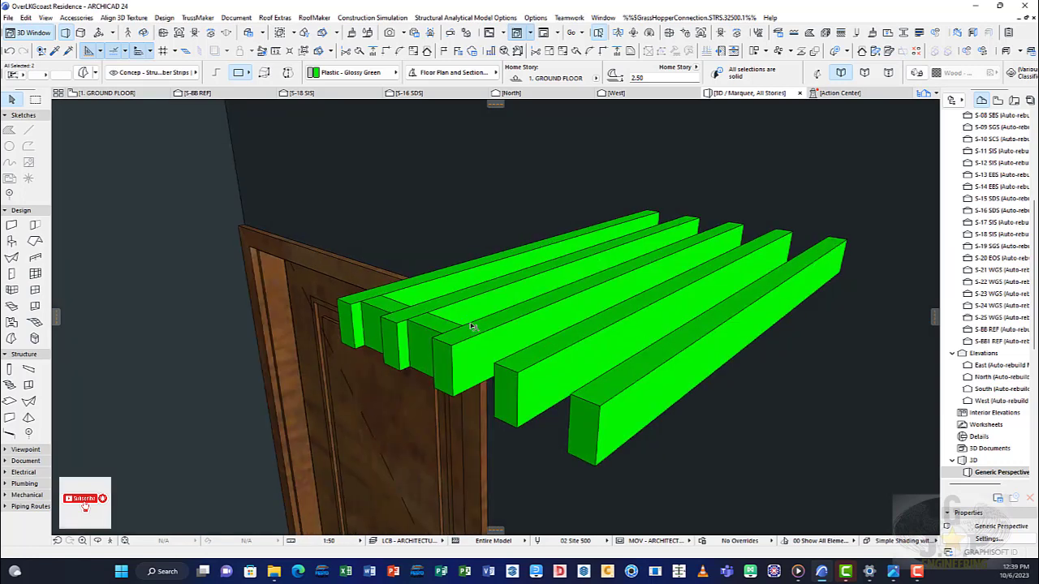
scroll(473, 326, "up", 3)
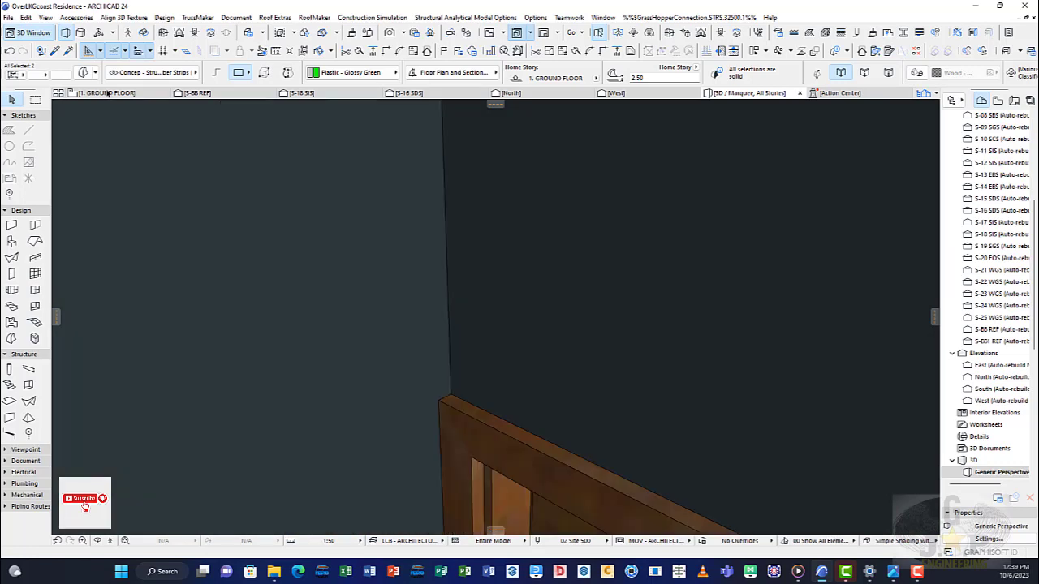
left_click(105, 92)
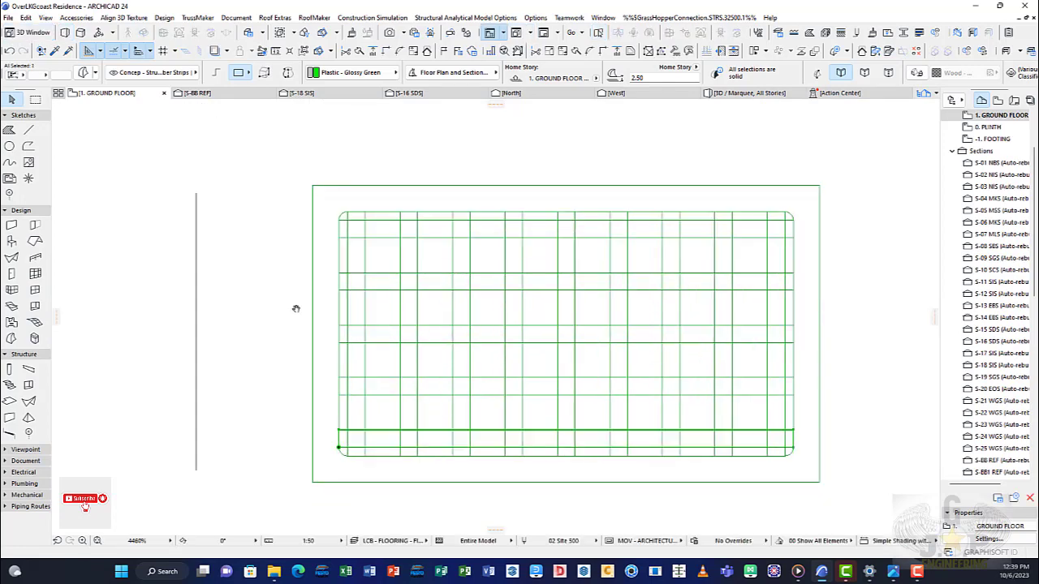
scroll(436, 317, "down", 3)
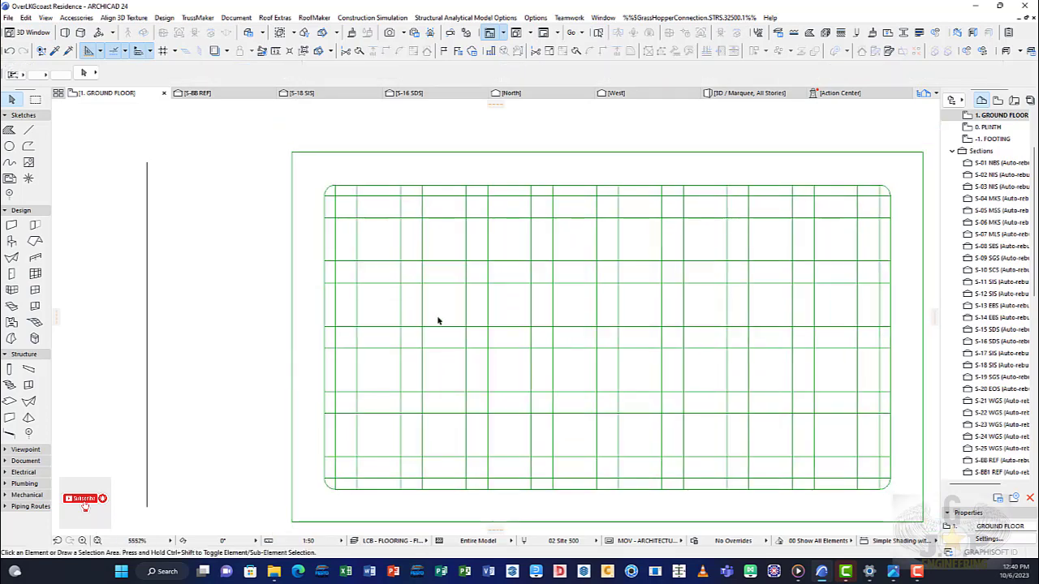
scroll(376, 215, "up", 3)
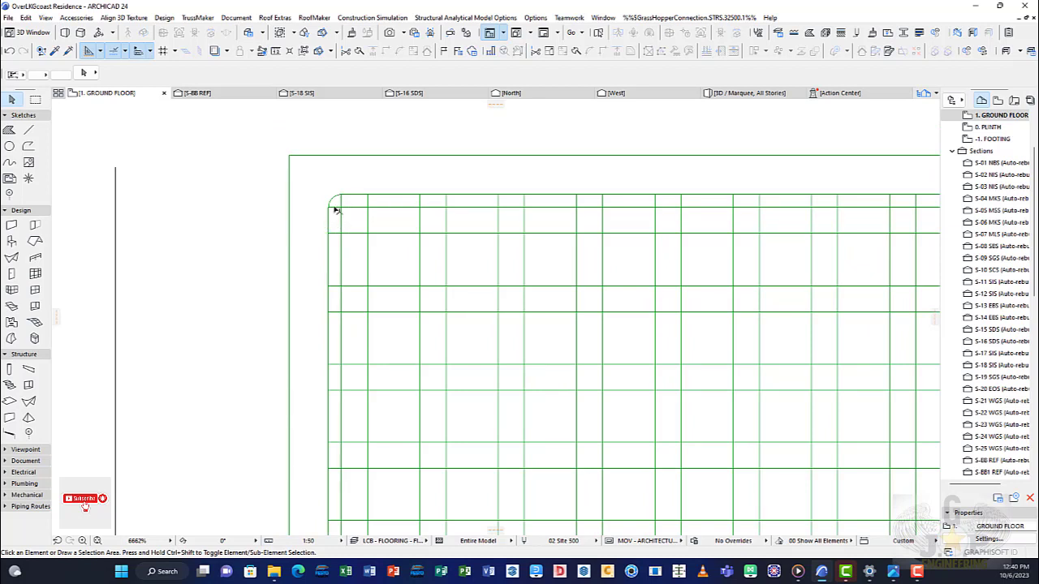
left_click(12, 339)
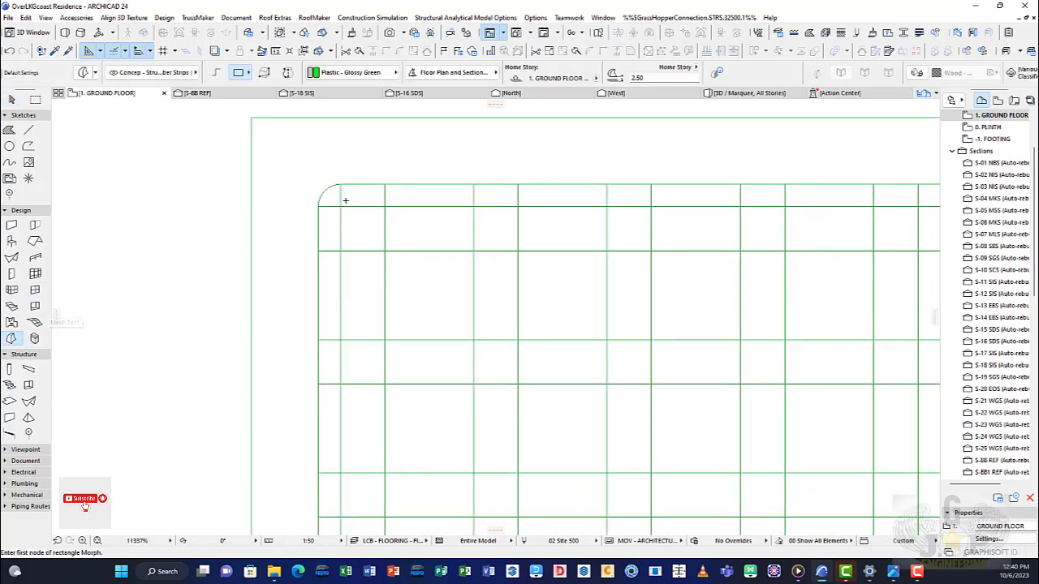
scroll(341, 205, "up", 4)
left_click(396, 205)
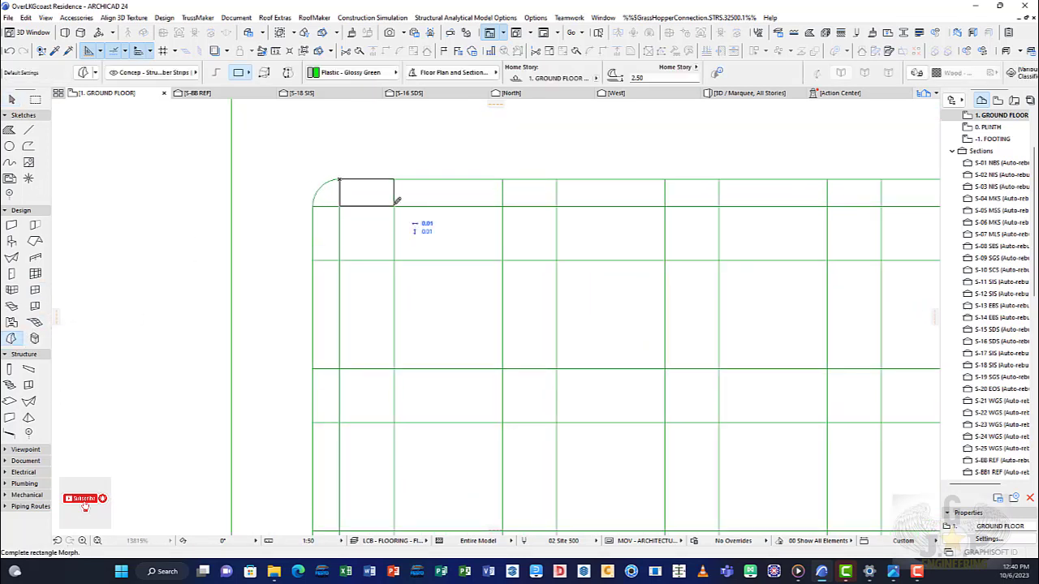
left_click(313, 206)
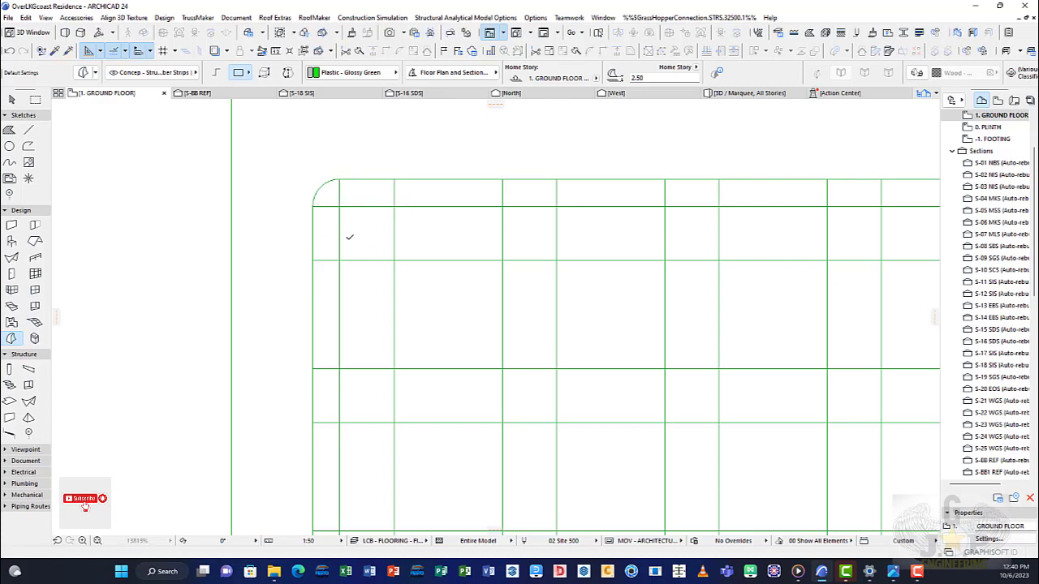
key("Escape")
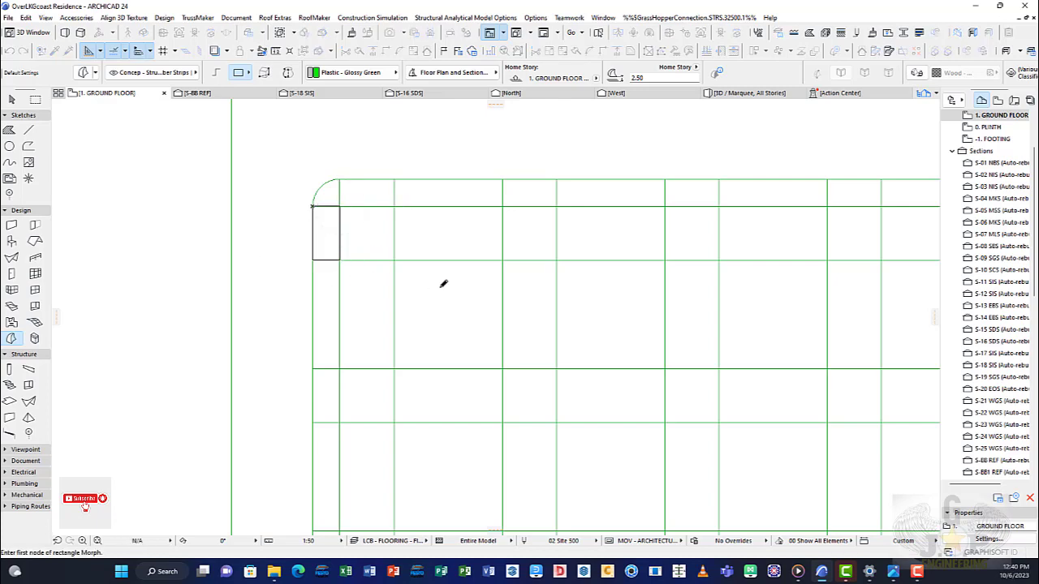
Examine the grille bars in 3D from above and below to locate the newly traced flat morphs beside the outermost long bar.
left_click(751, 94)
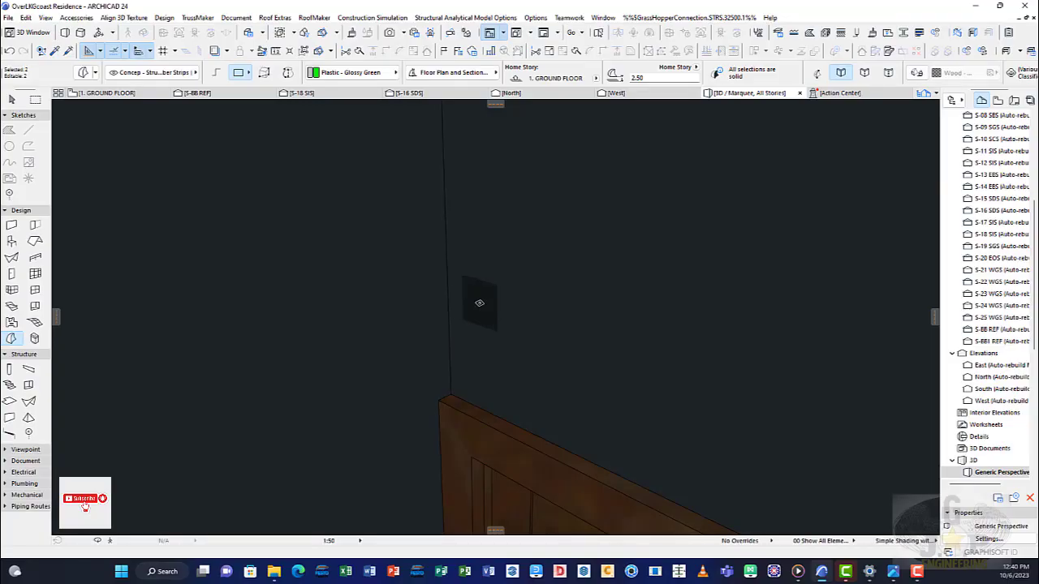
scroll(493, 306, "down", 5)
scroll(540, 334, "up", 2)
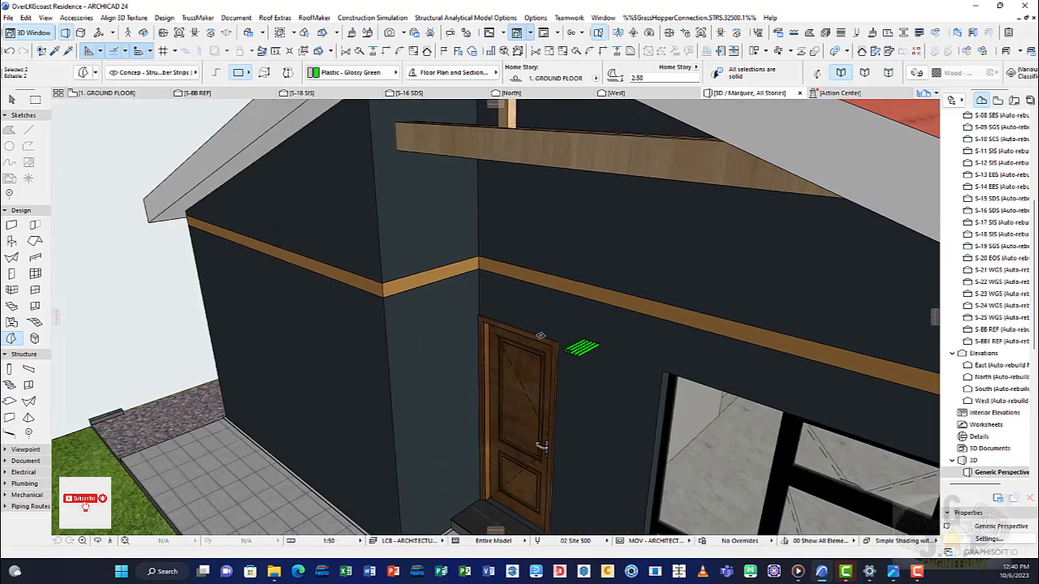
scroll(572, 352, "up", 6)
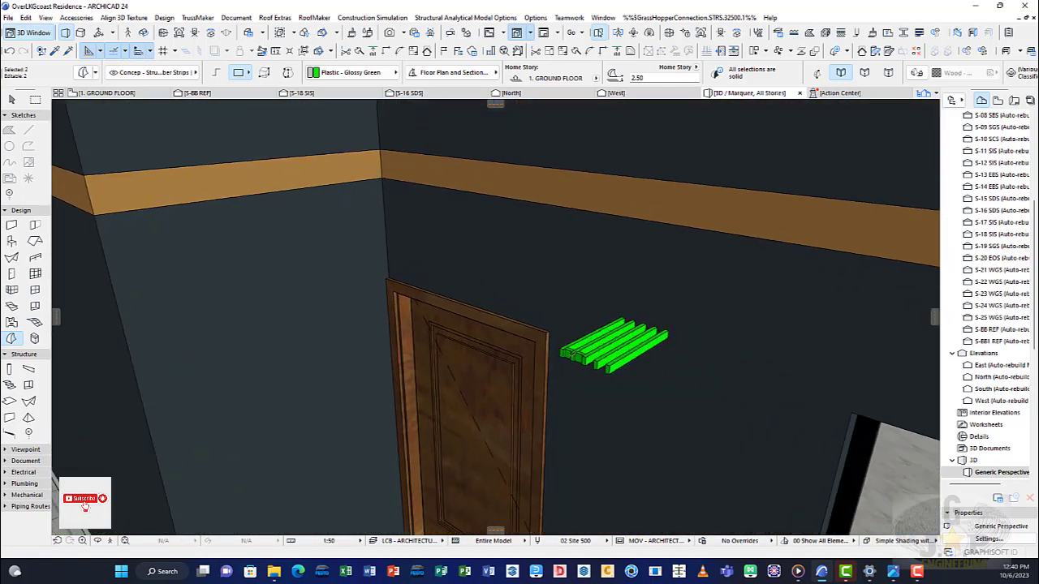
scroll(572, 349, "up", 4)
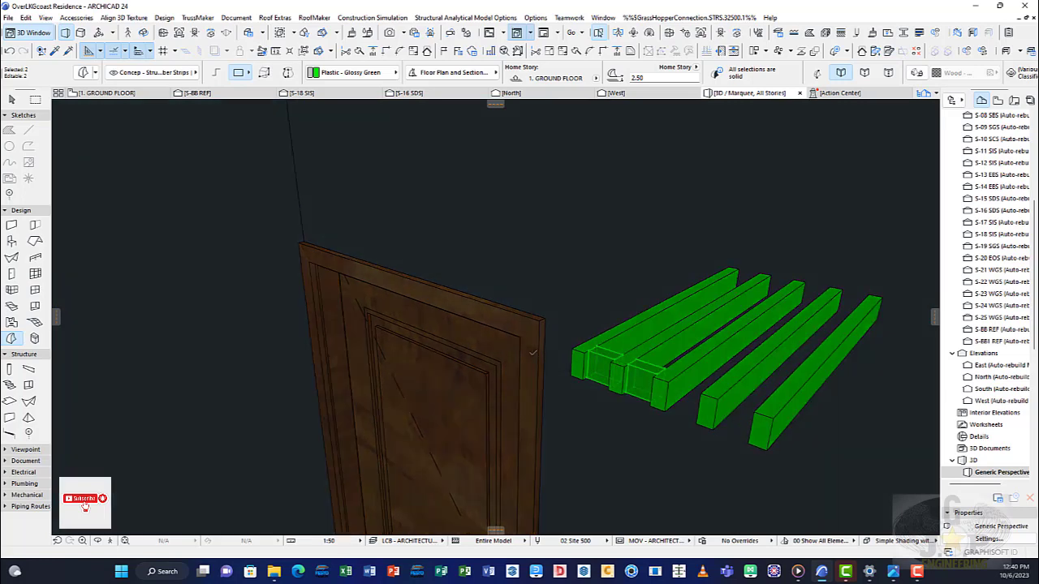
left_click(216, 402)
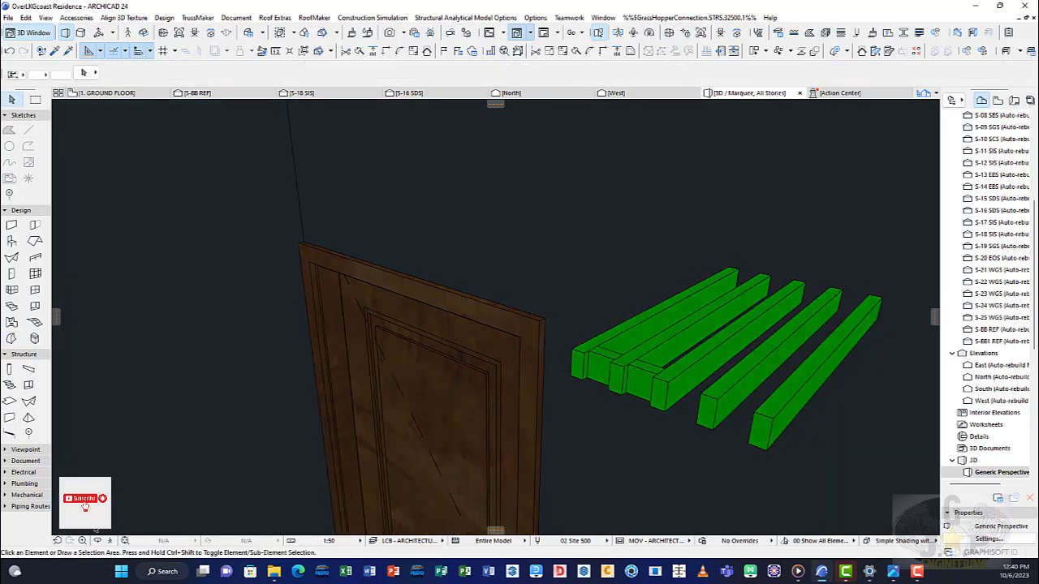
left_click(98, 539)
mouse_move(447, 349)
left_mouse_down()
mouse_move(705, 352)
mouse_move(454, 358)
left_mouse_up()
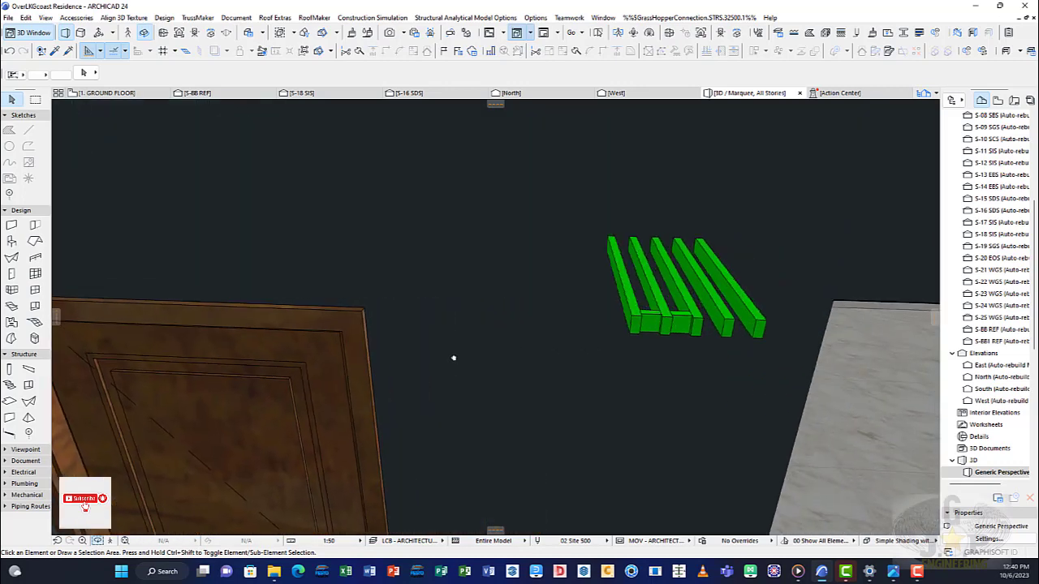
scroll(650, 338, "up", 5)
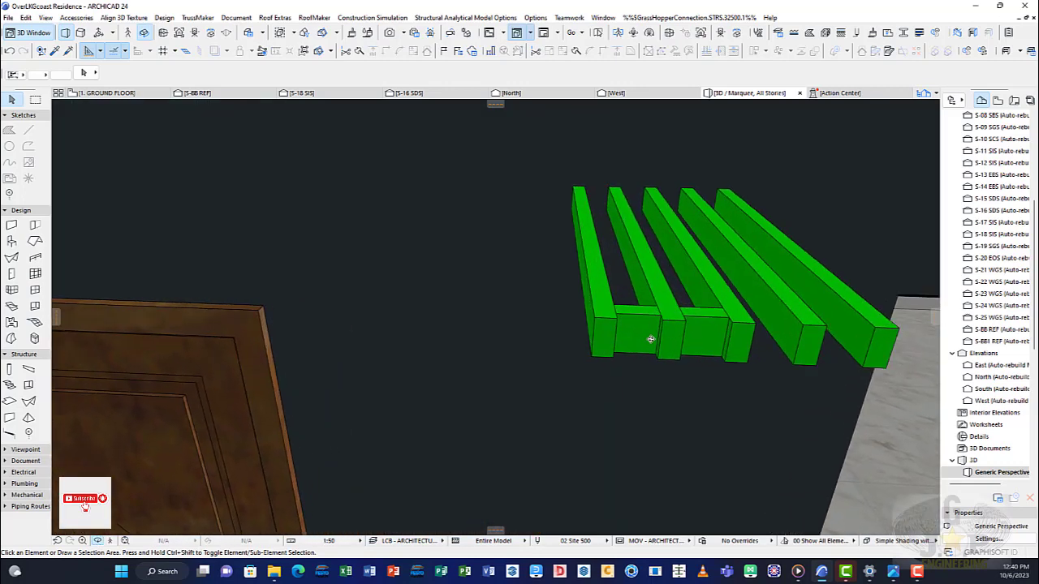
left_click_drag(650, 338, 682, 316)
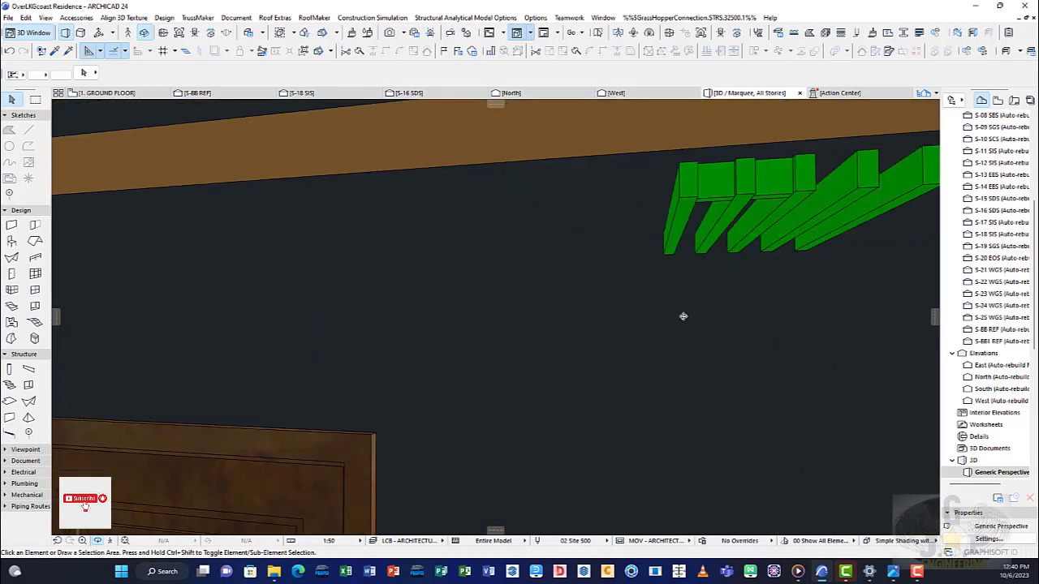
scroll(692, 200, "up", 4)
middle_click_drag(693, 202, 649, 214)
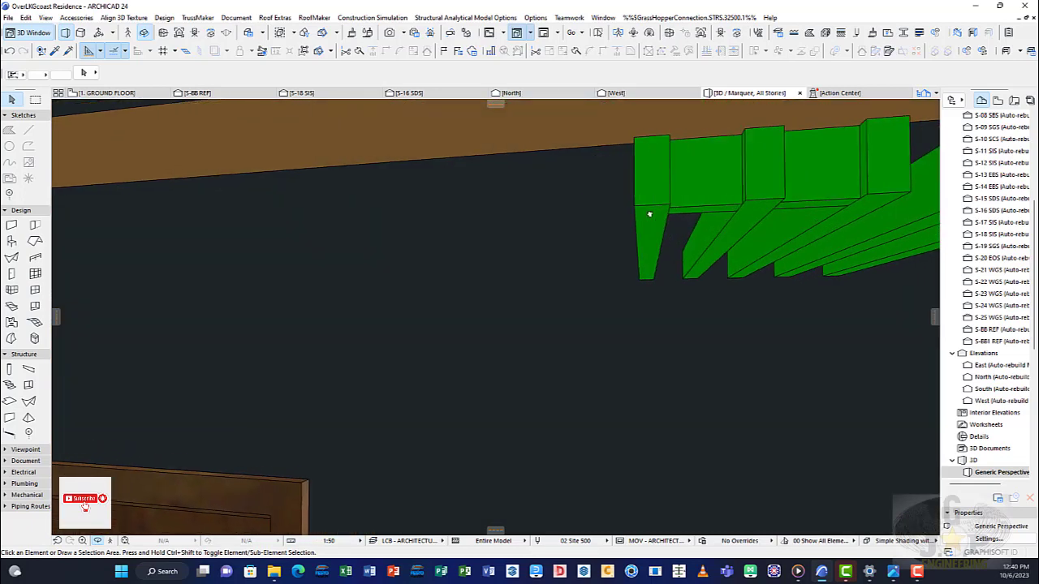
scroll(652, 212, "up", 5)
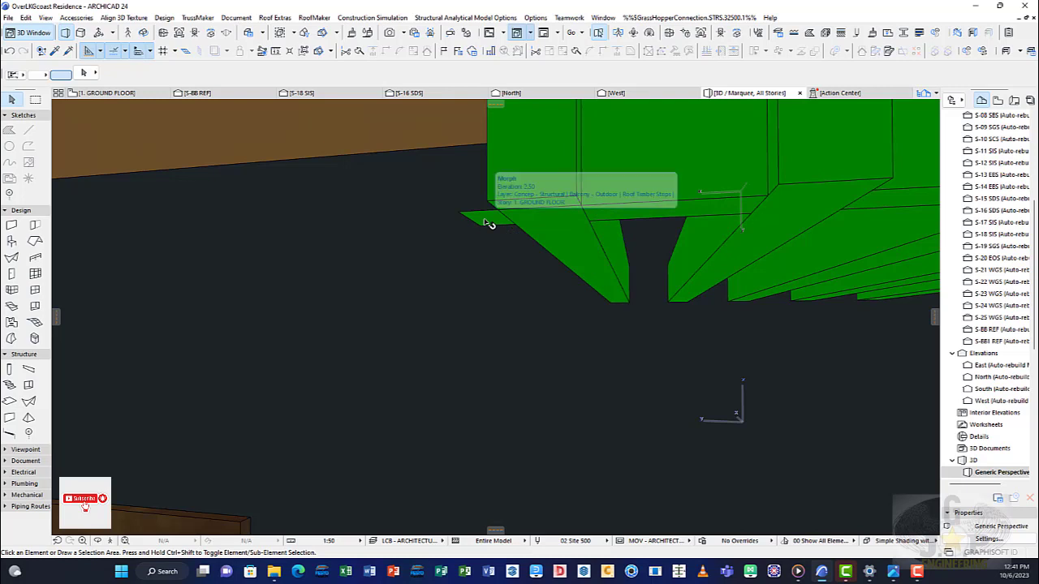
Check the small rectangular morph at the left end of the uppermost horizontal bar on the ground floor plan.
left_click(72, 95)
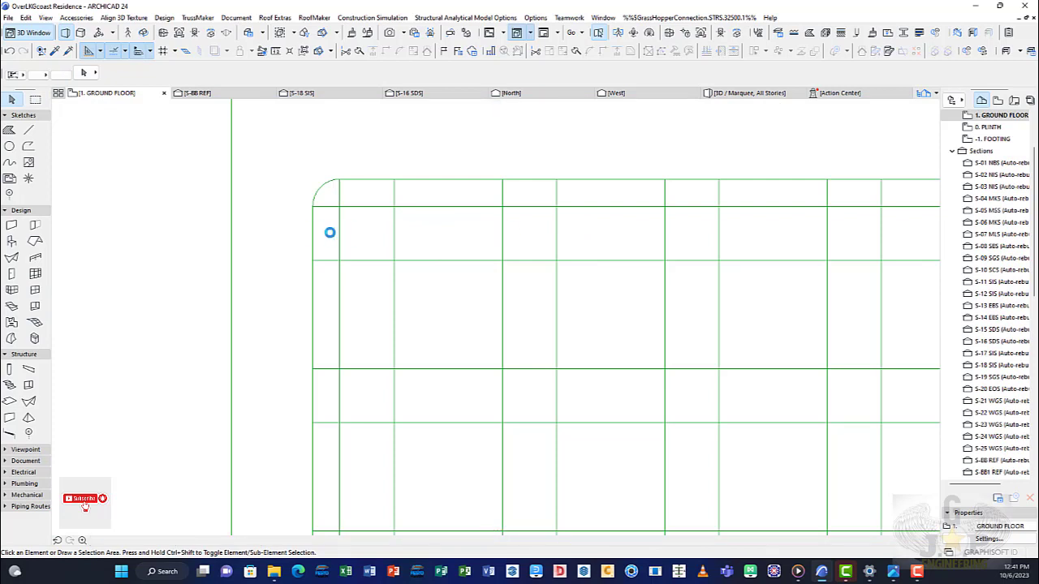
left_click(339, 244)
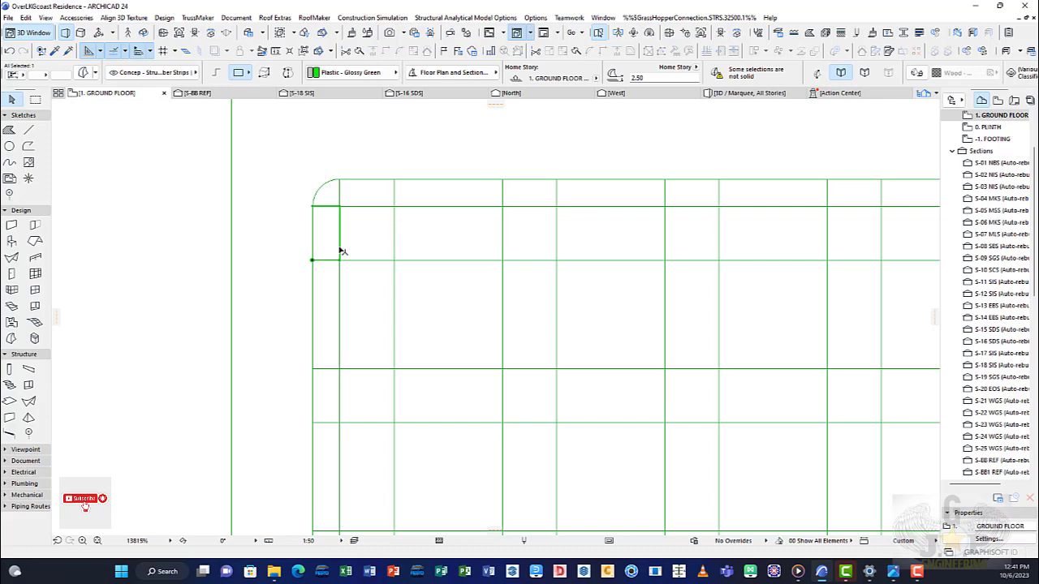
key("Escape")
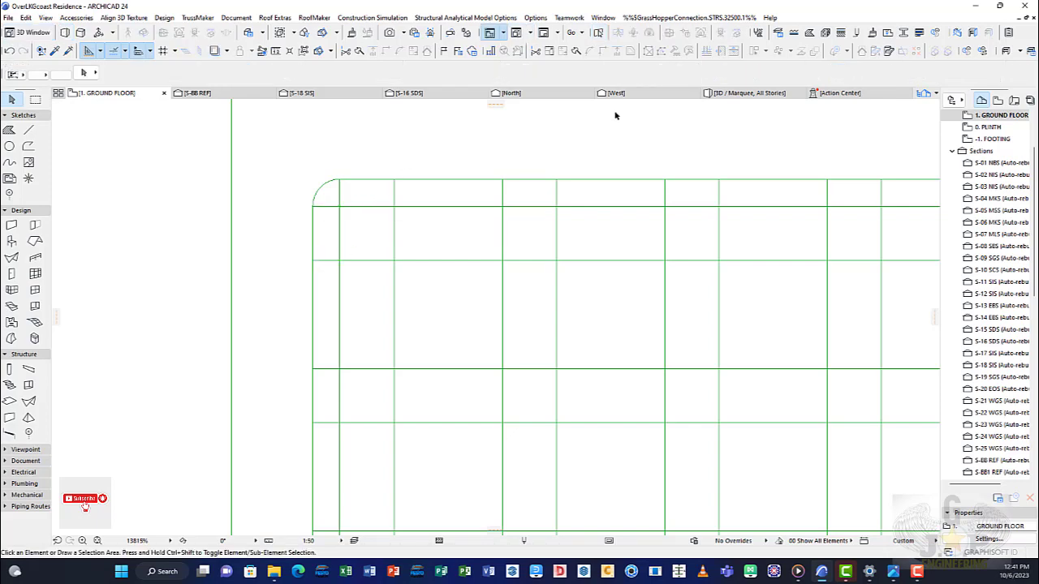
In the 3D view, extrude the small flat morph outside the outermost long bar upward to that bar's top, and check the grille.
left_click(759, 93)
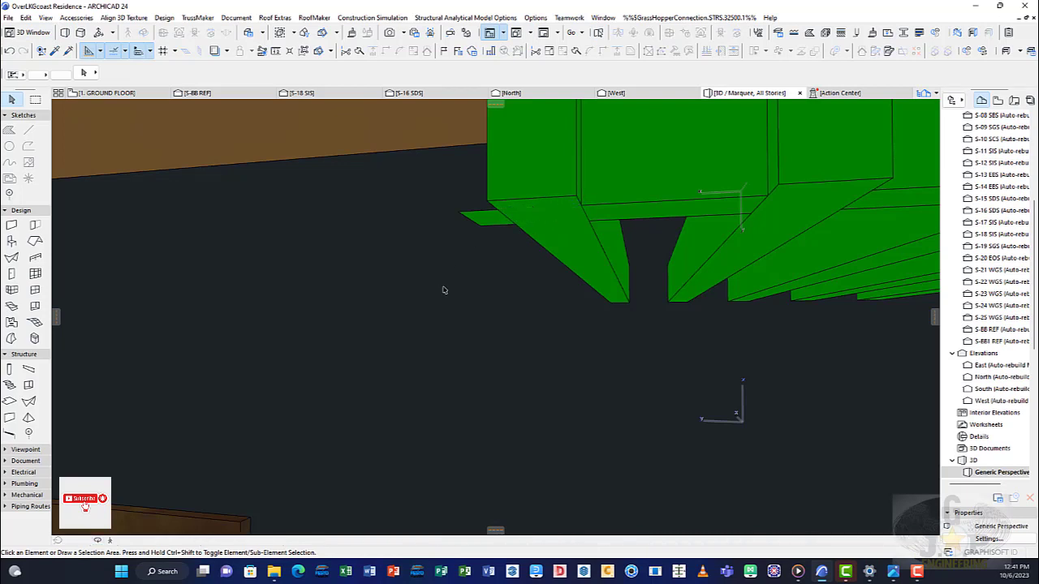
left_click(99, 542)
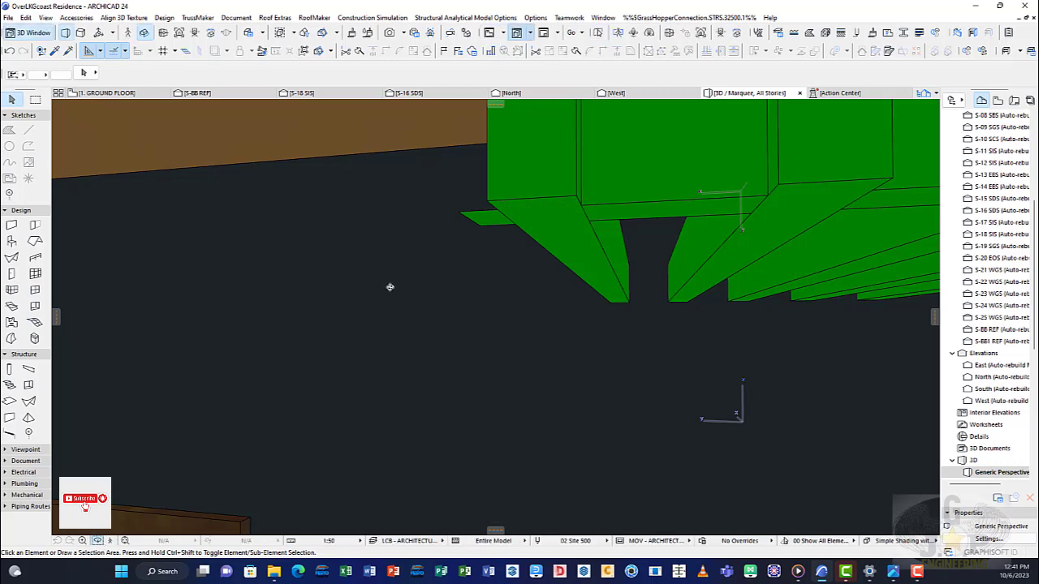
left_click_drag(401, 300, 547, 458)
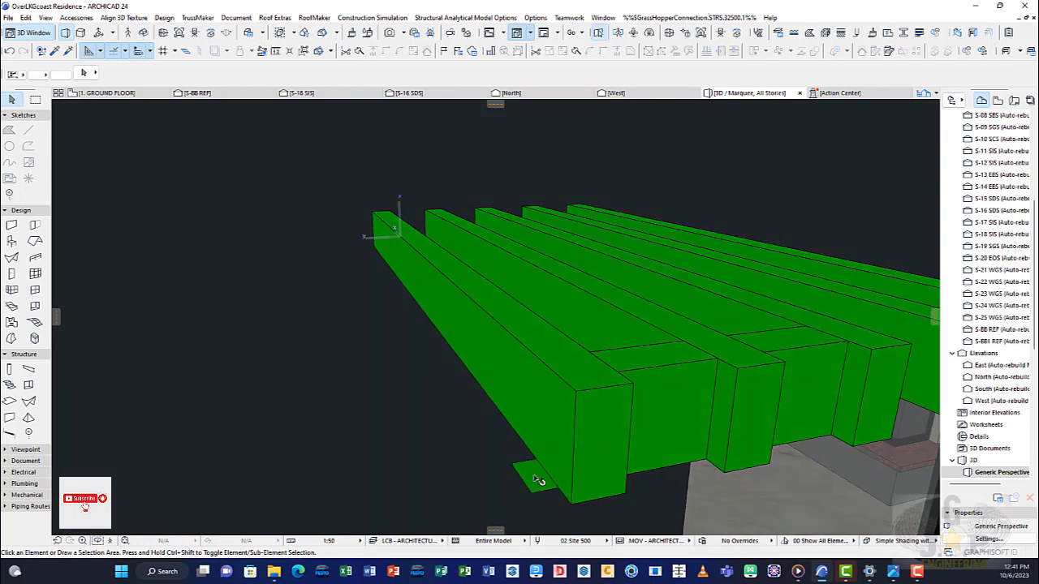
left_click(537, 480)
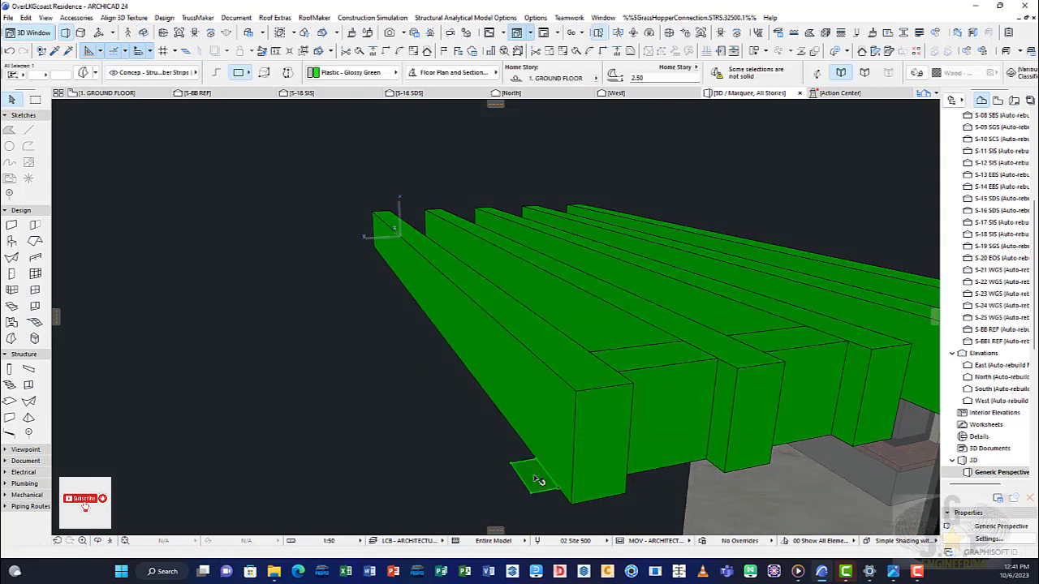
mouse_move(537, 481)
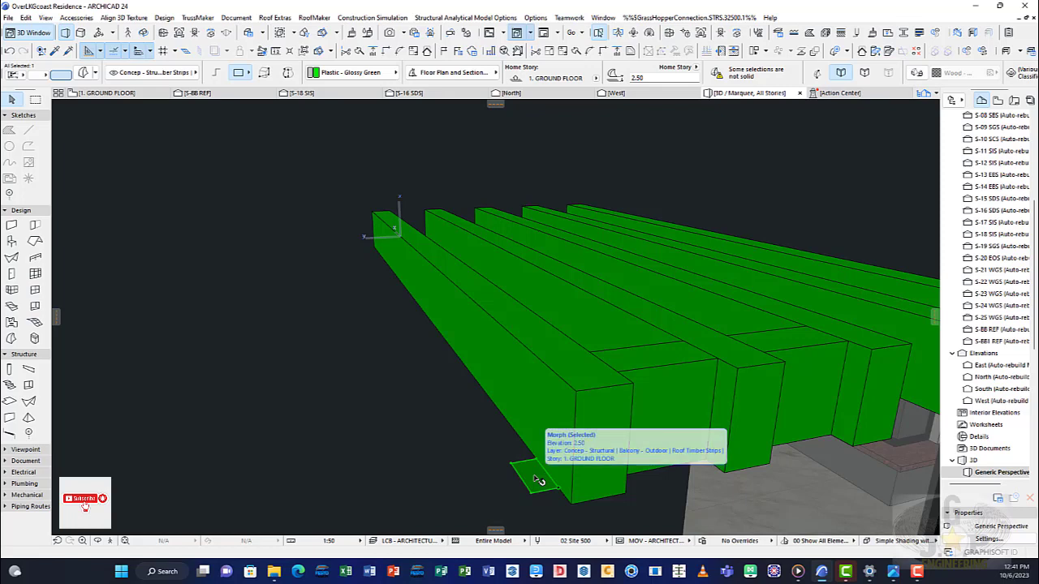
left_click(574, 390)
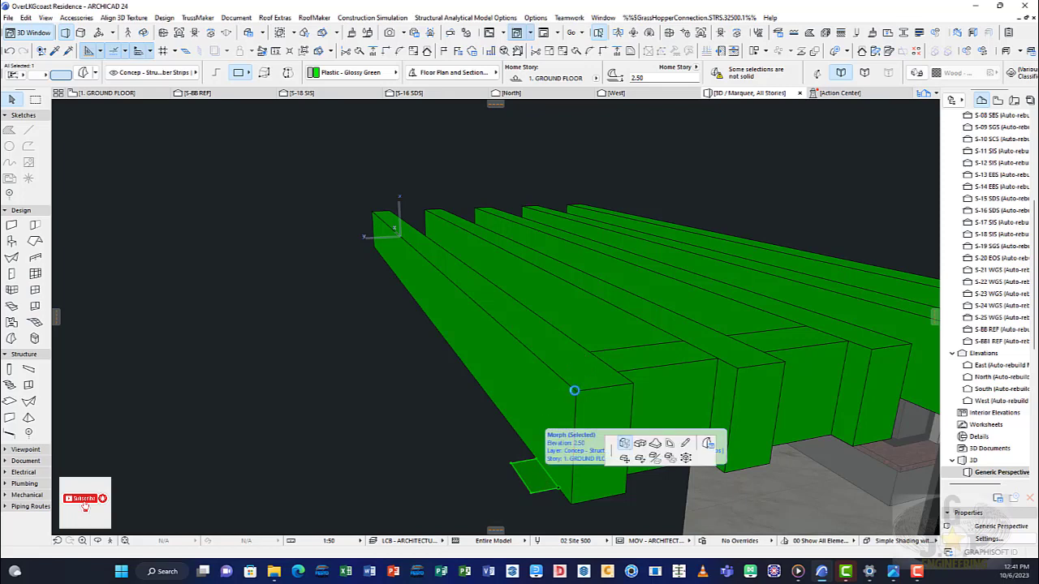
left_click(575, 389)
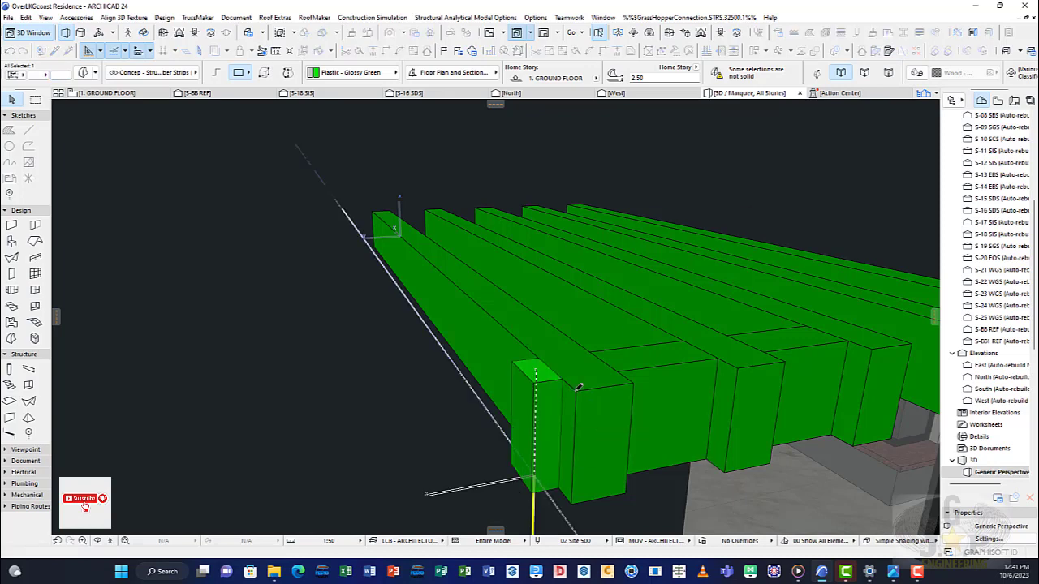
left_click(153, 509)
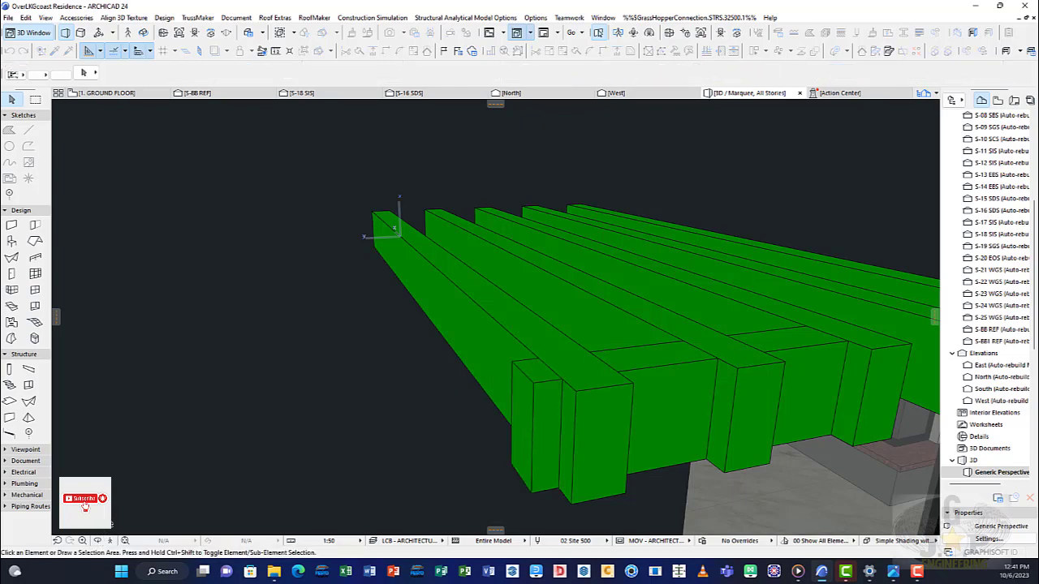
left_click(98, 542)
left_click_drag(526, 314, 503, 325)
scroll(508, 323, "down", 5)
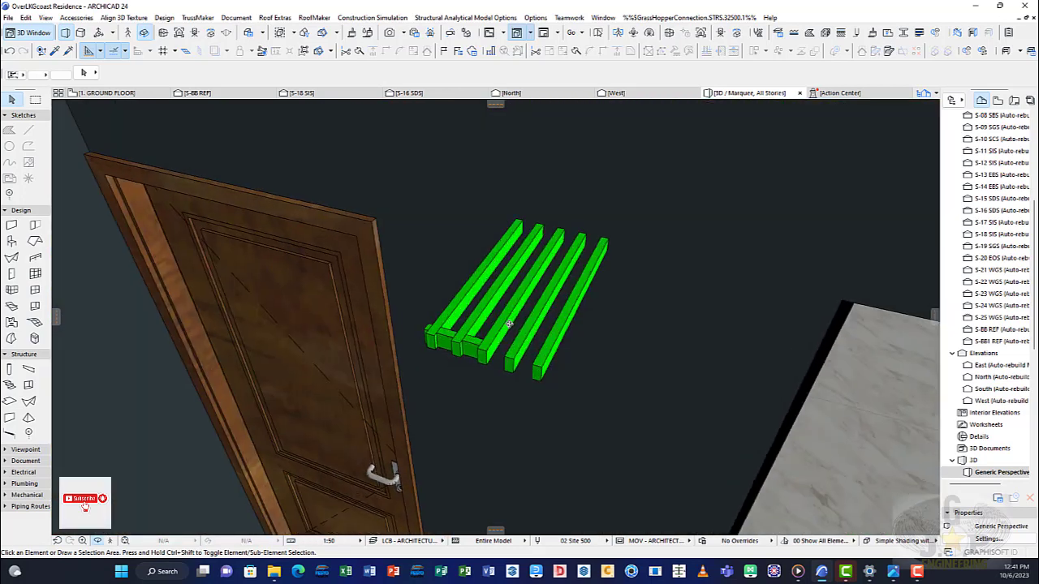
On the ground floor plan, trace a rectangular morph over the grille's outer frame outline, corner to corner.
left_click(146, 93)
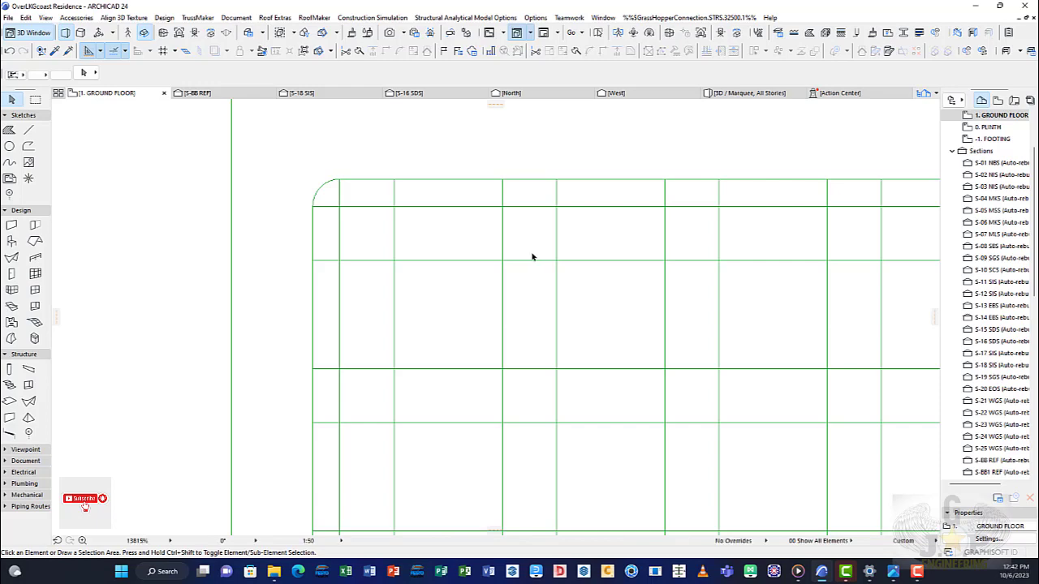
scroll(538, 257, "down", 5)
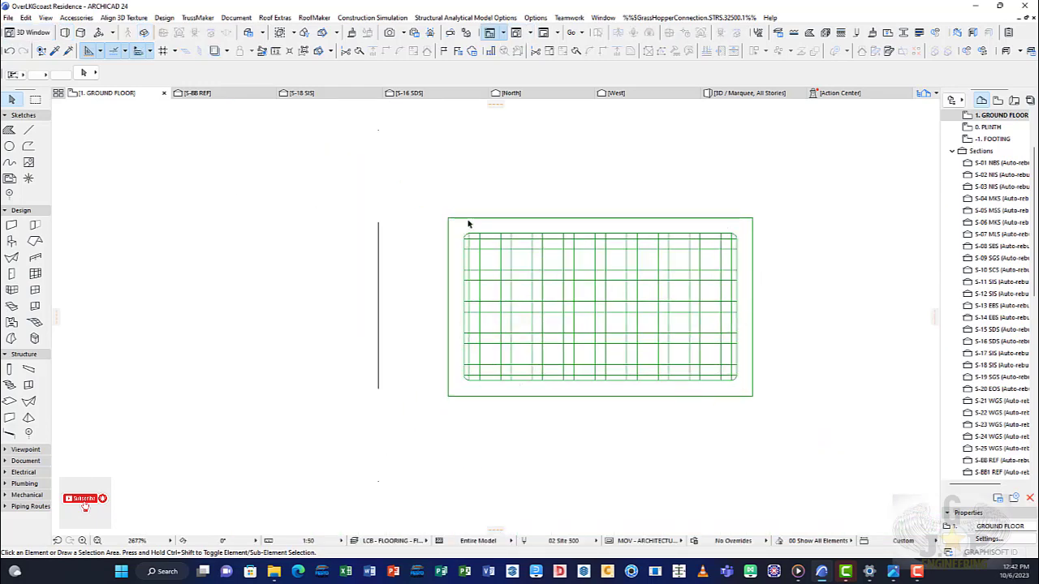
scroll(522, 257, "up", 2)
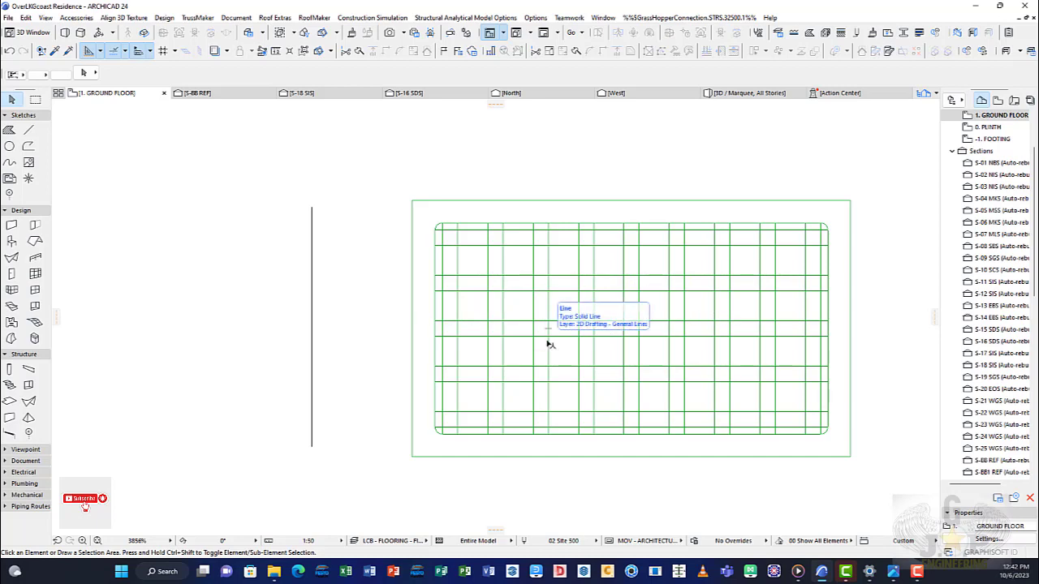
middle_click_drag(556, 354, 509, 334)
scroll(511, 331, "up", 2)
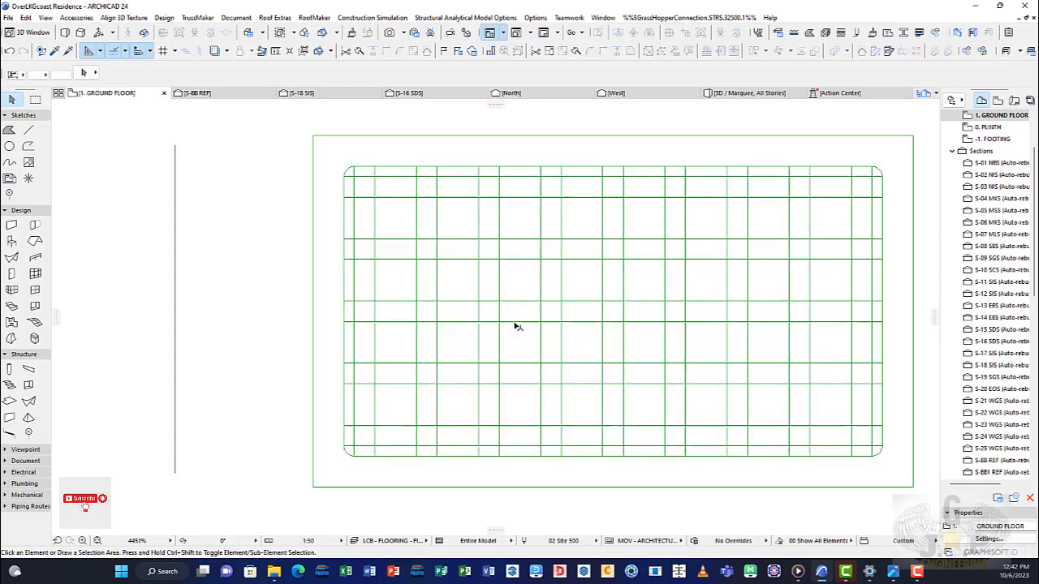
scroll(373, 261, "down", 1)
scroll(374, 262, "down", 2)
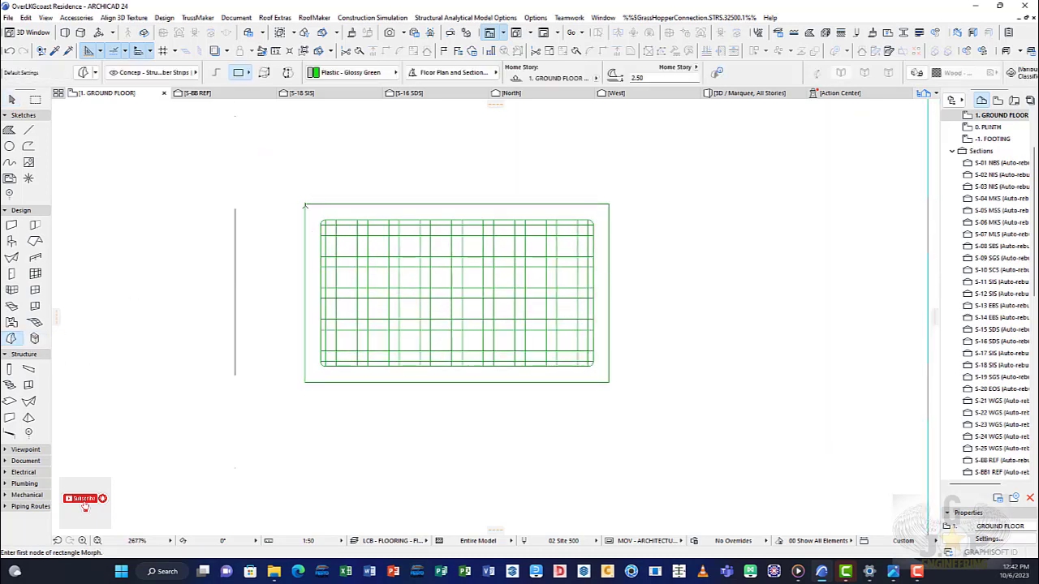
scroll(304, 202, "up", 1)
left_click(306, 202)
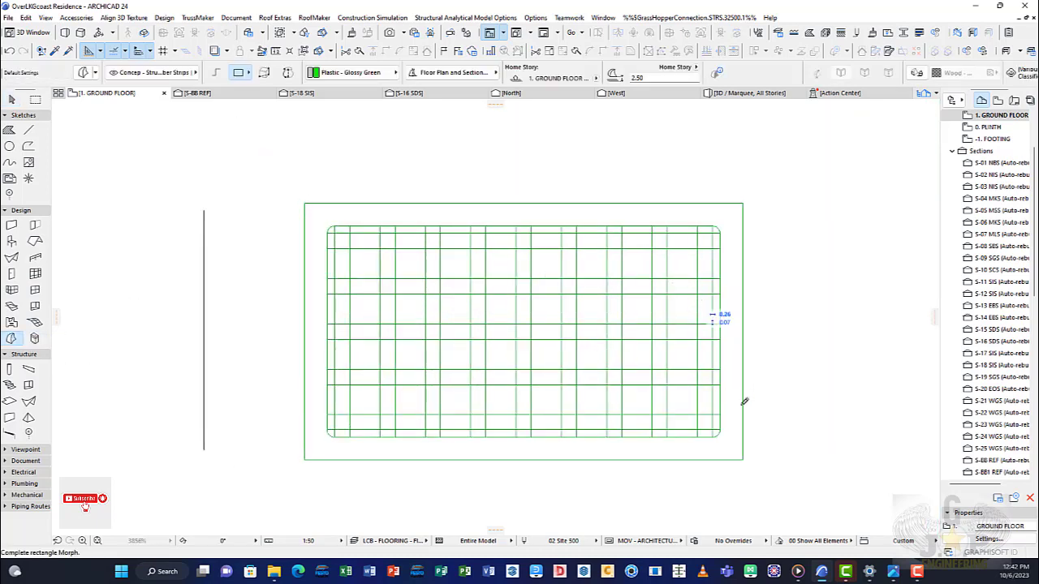
left_click(742, 460)
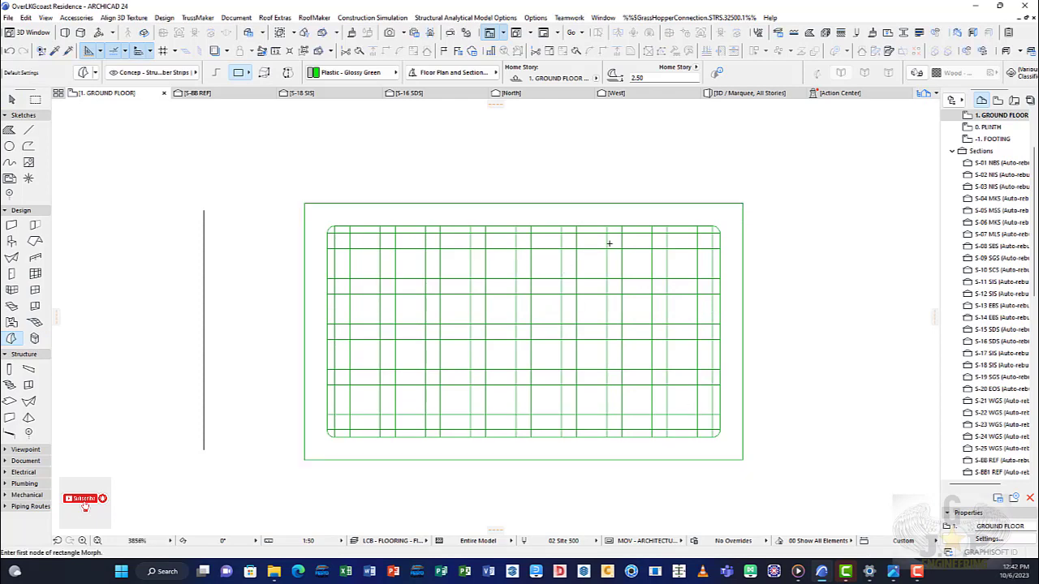
In the 3D view, extrude the large flat frame morph upward by 0.03.
left_click(753, 93)
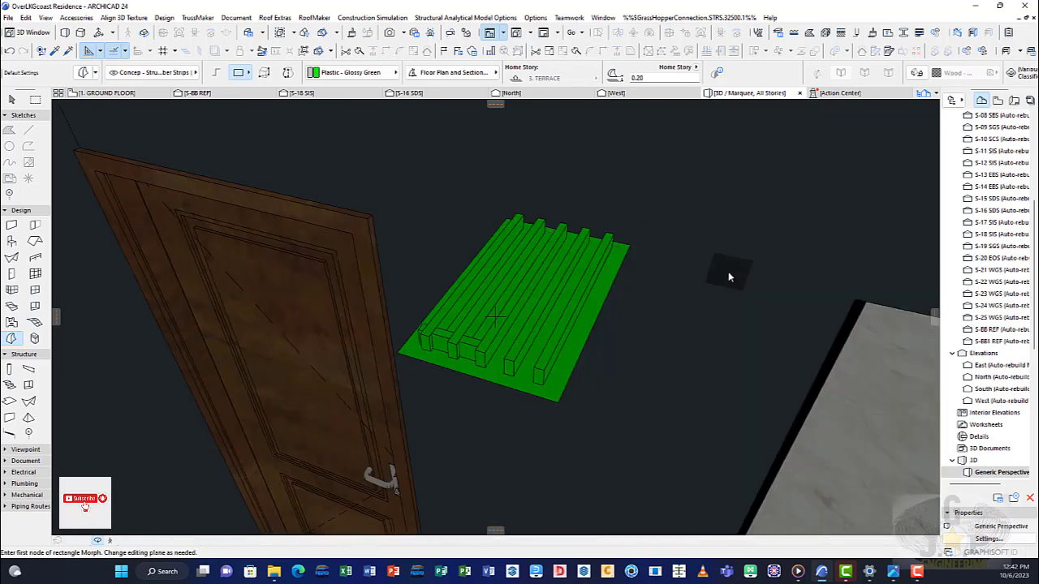
scroll(468, 333, "up", 3)
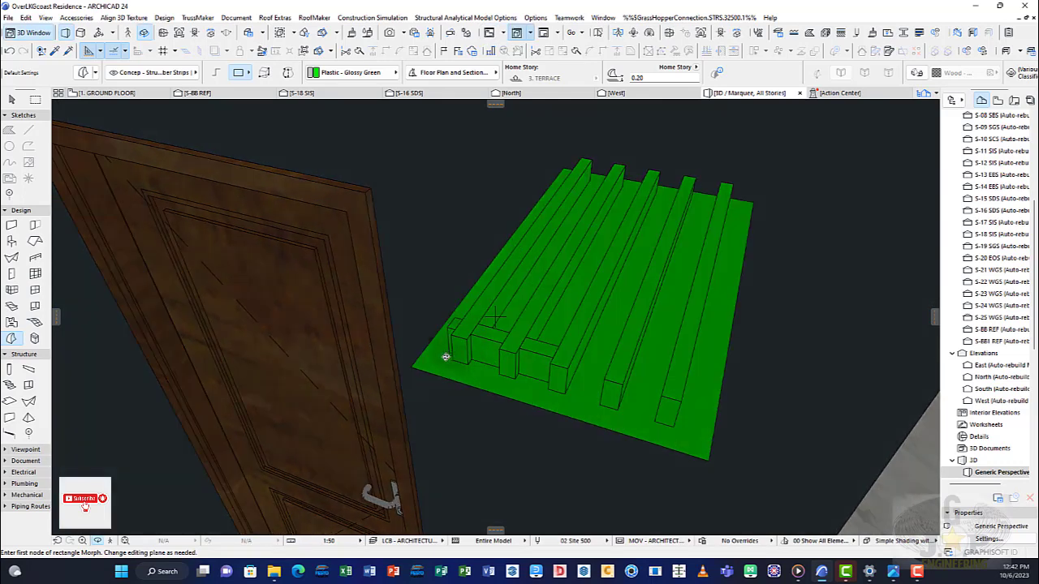
key("Escape")
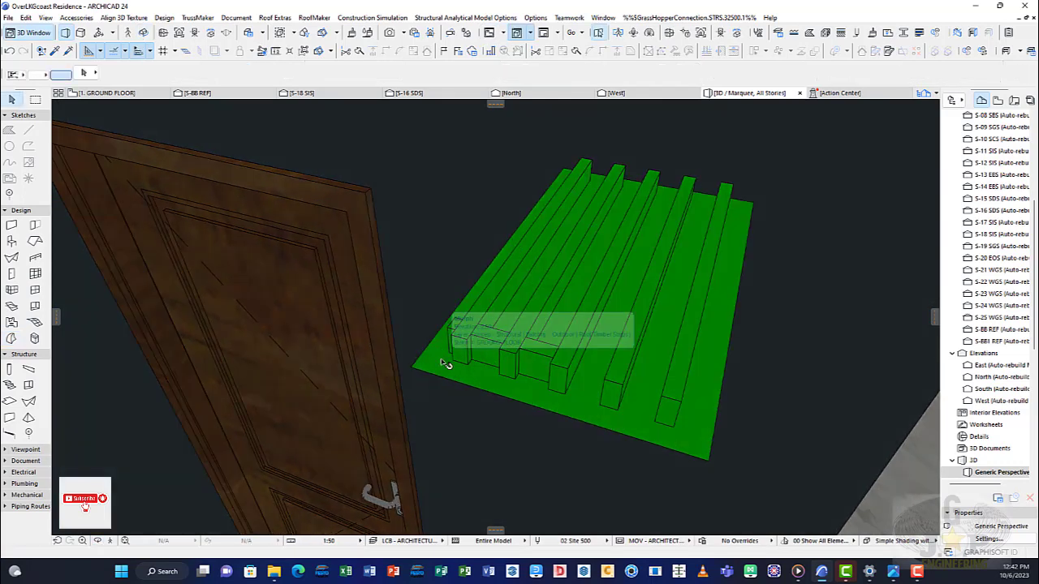
left_click(446, 363)
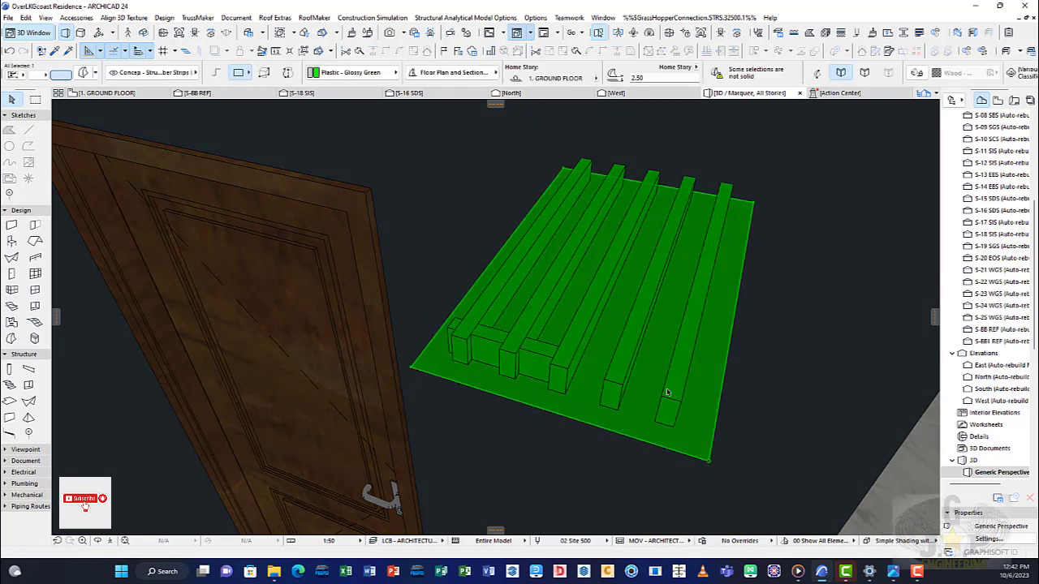
left_click(442, 355)
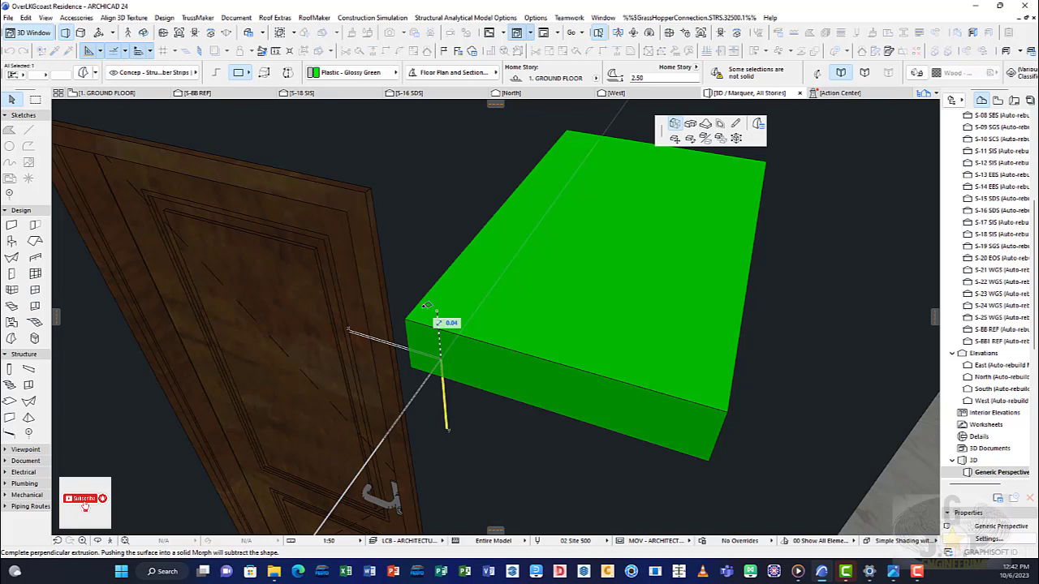
type(".03")
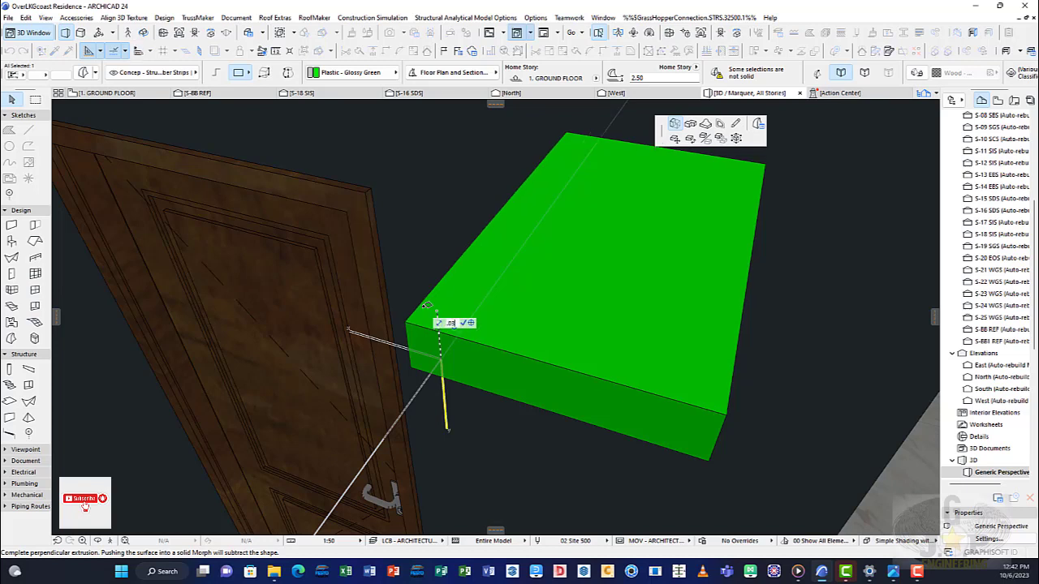
key("Return")
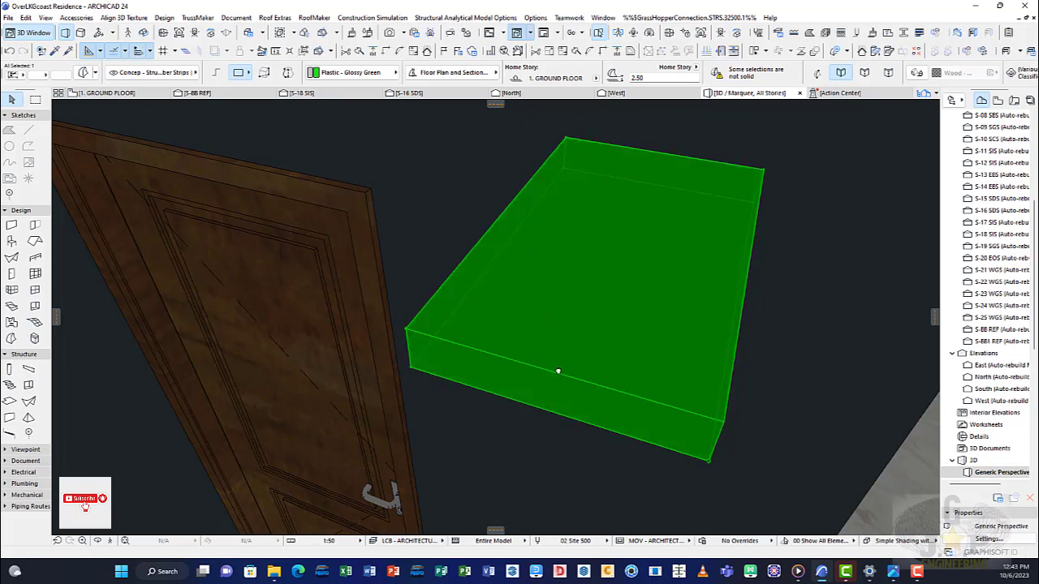
middle_click_drag(621, 371, 460, 341, "shift")
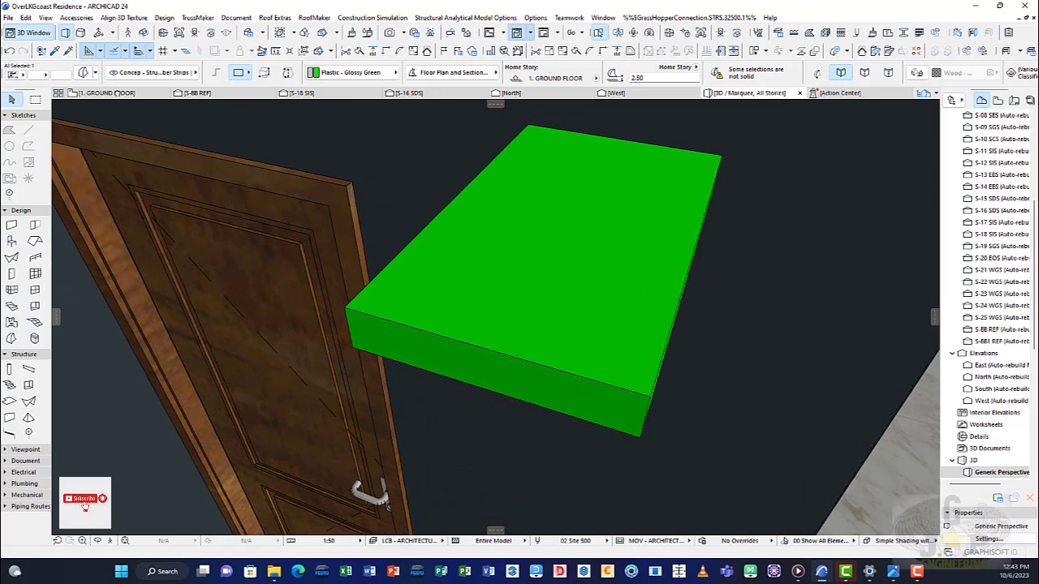
On the ground floor plan, trace the inner rounded rectangle outline as a morph and inspect its upper-left arc.
key("F2")
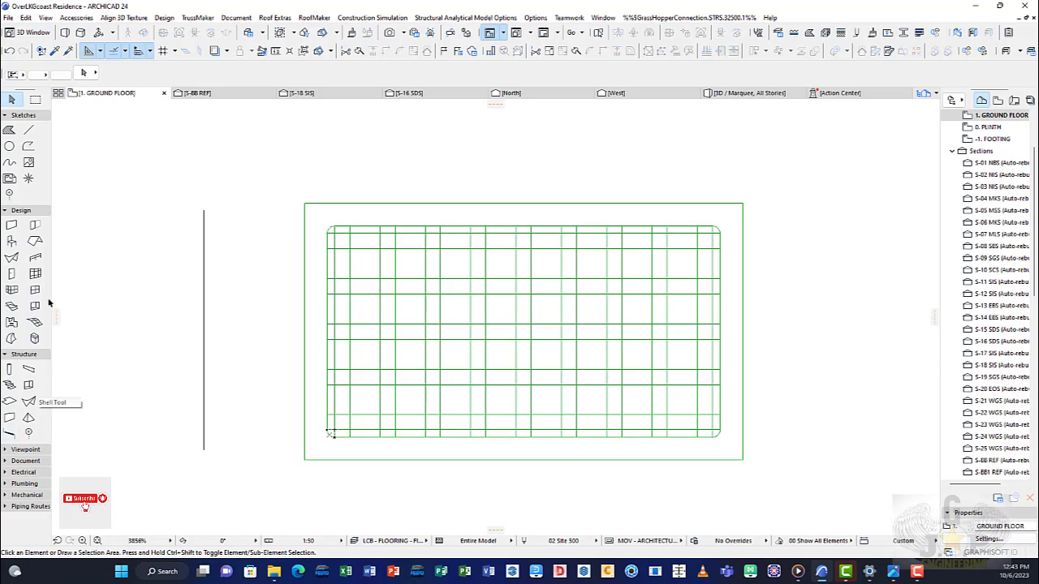
left_click(11, 338)
scroll(336, 228, "up", 5)
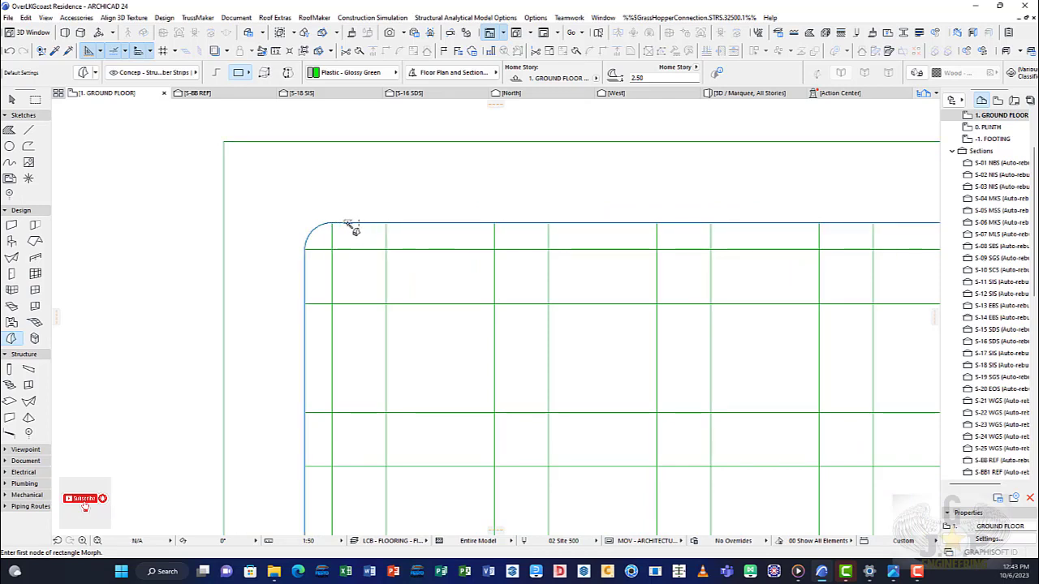
scroll(355, 230, "up", 3)
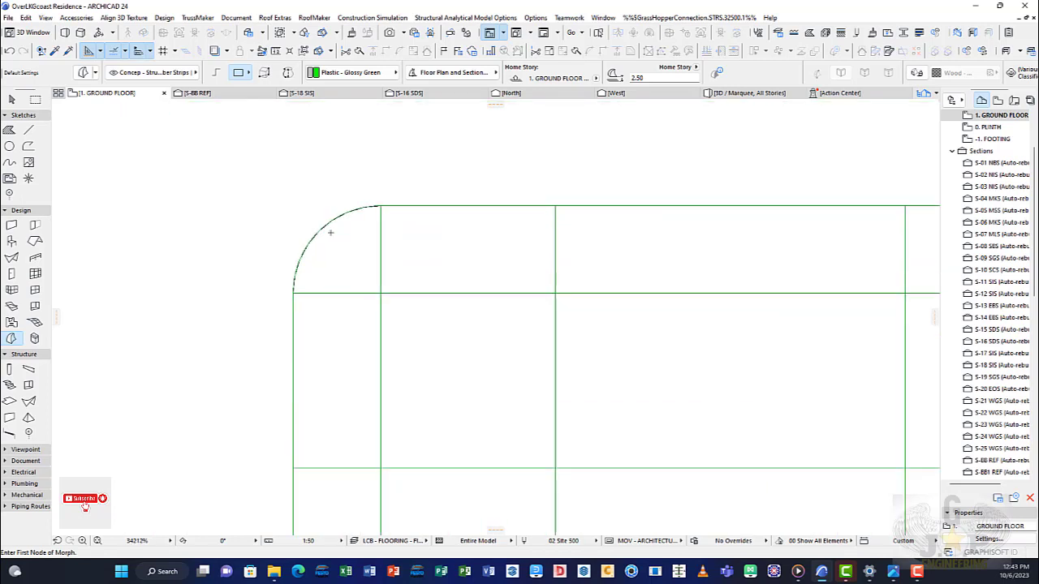
scroll(497, 148, "down", 3)
scroll(457, 171, "up", 4)
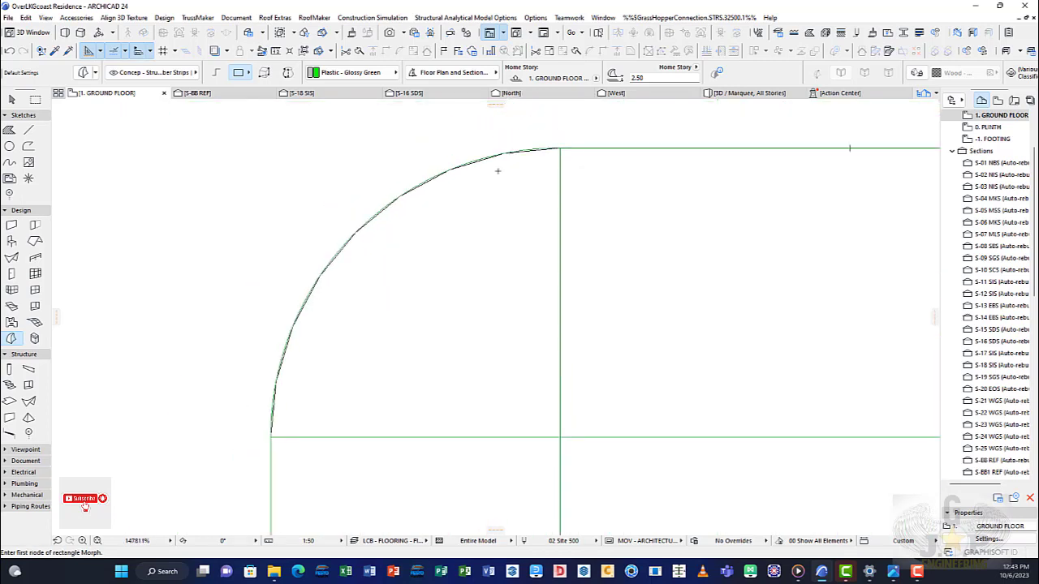
scroll(477, 203, "up", 1)
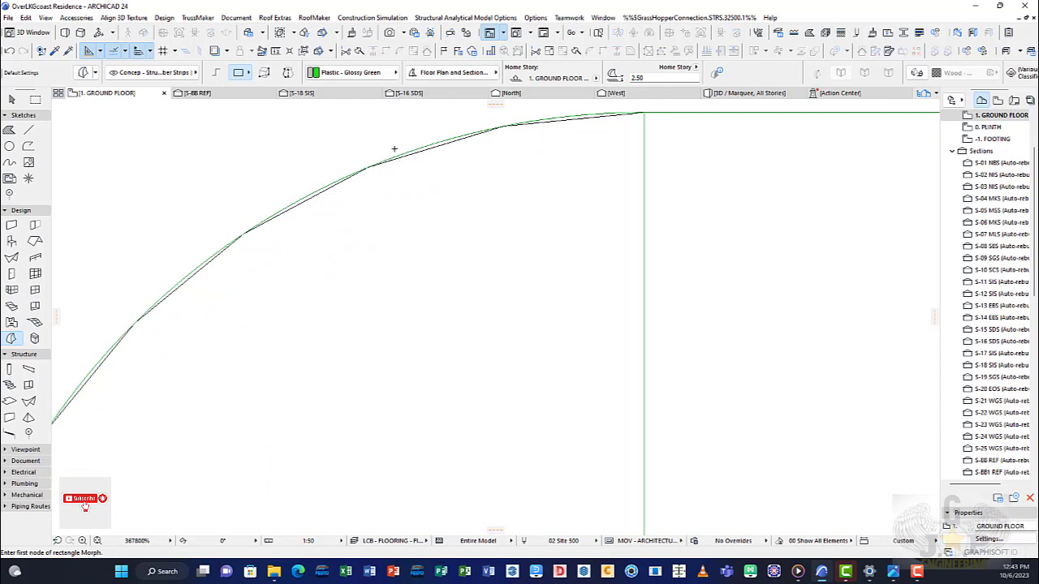
scroll(570, 151, "down", 5)
scroll(573, 171, "up", 1)
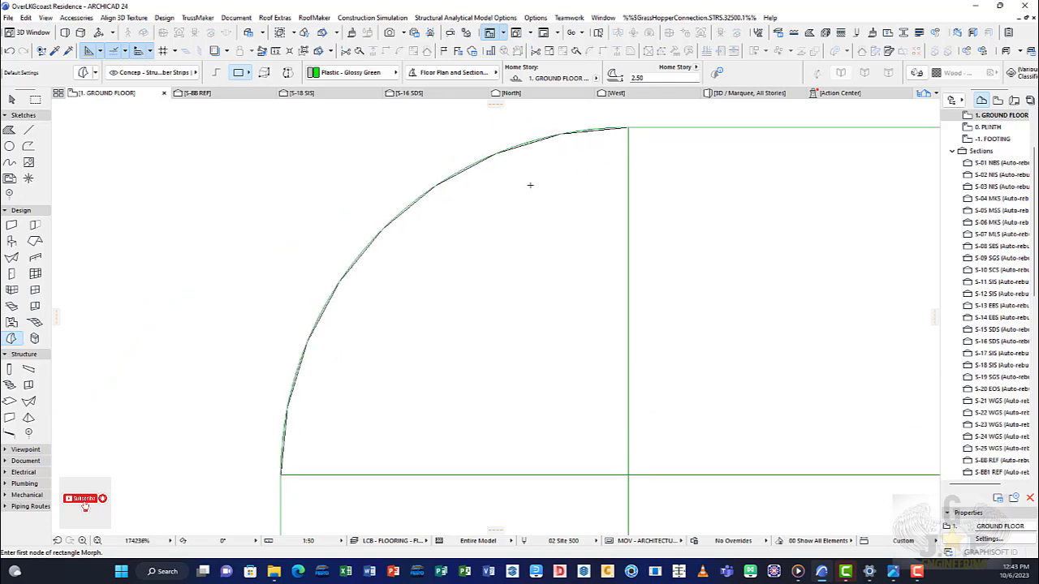
In the 3D view from below, extrude the flat rounded rectangle morph downward about 0.05.
left_click(747, 94)
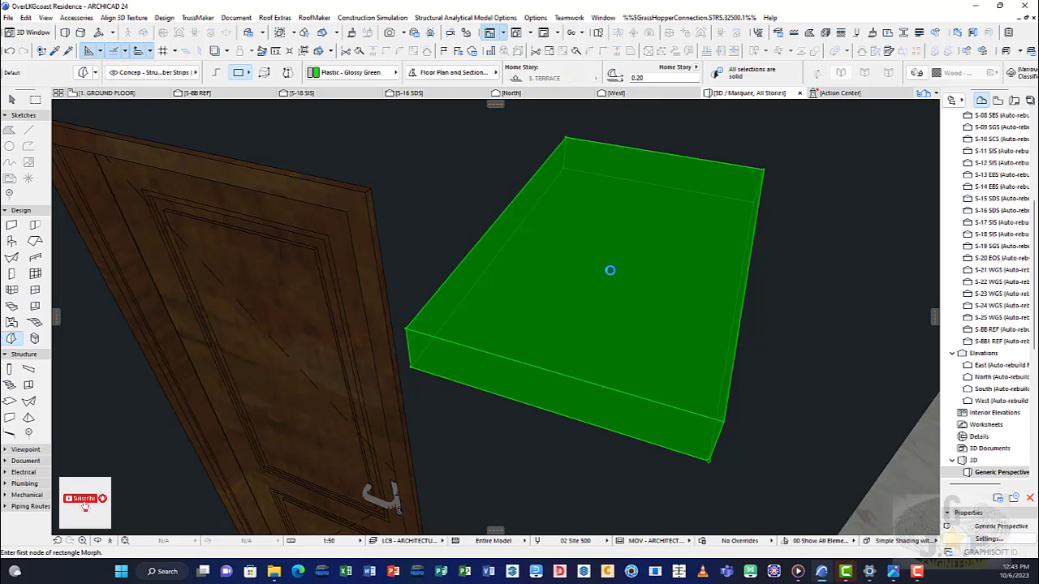
key("Escape")
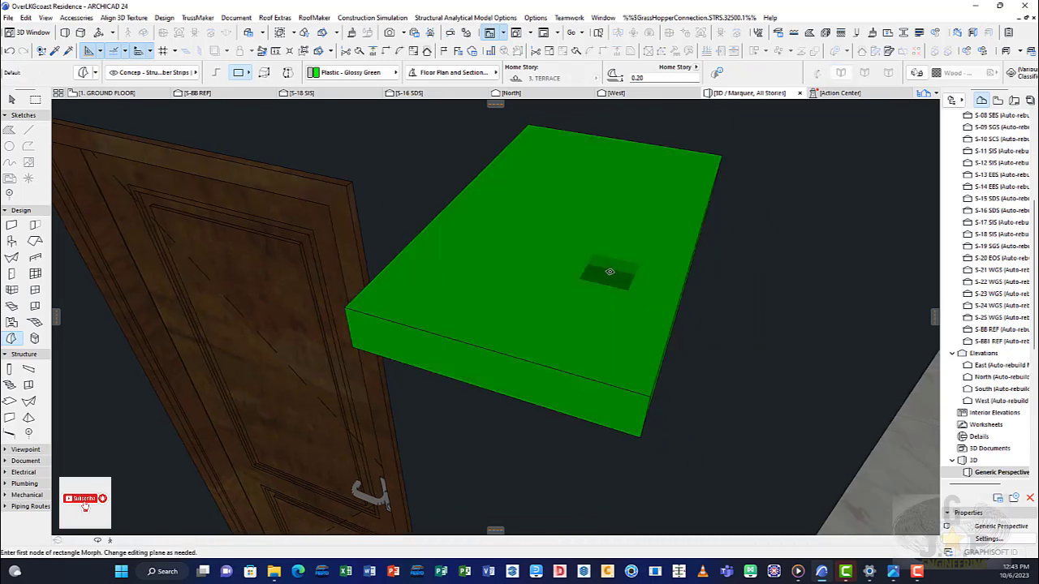
left_click(98, 540)
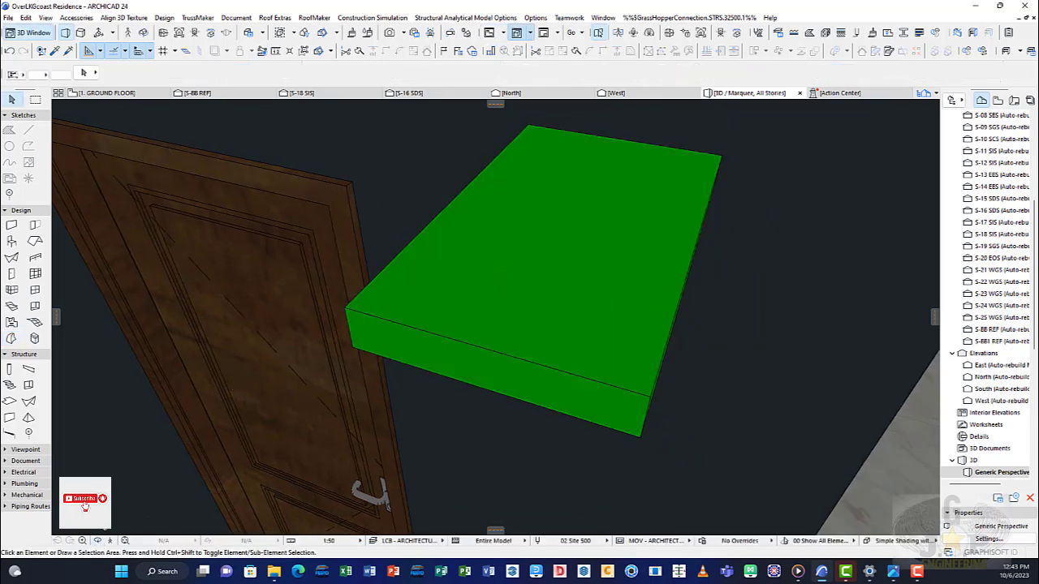
left_click_drag(528, 308, 487, 178)
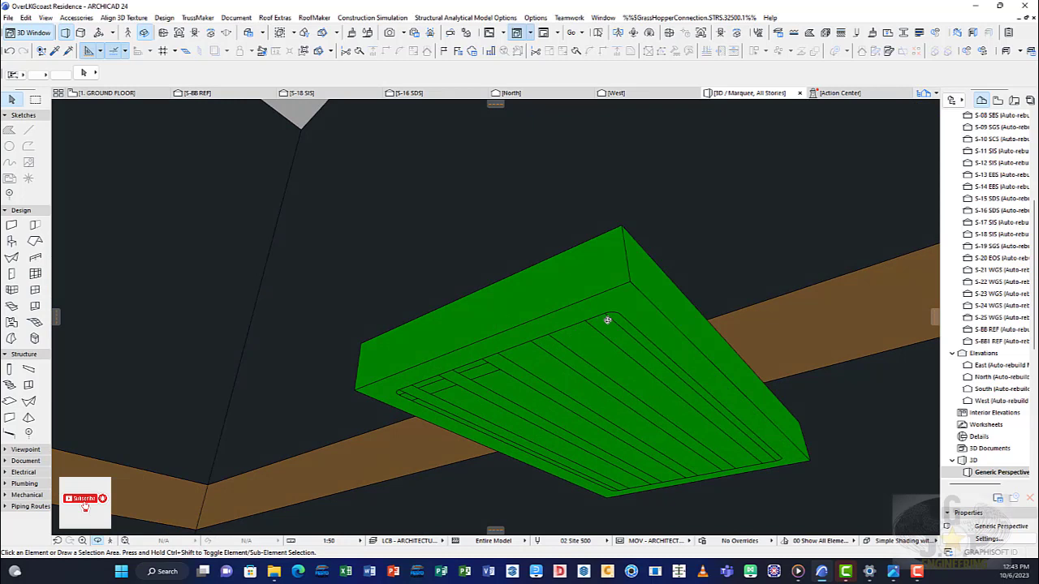
key("Escape")
left_click(606, 317)
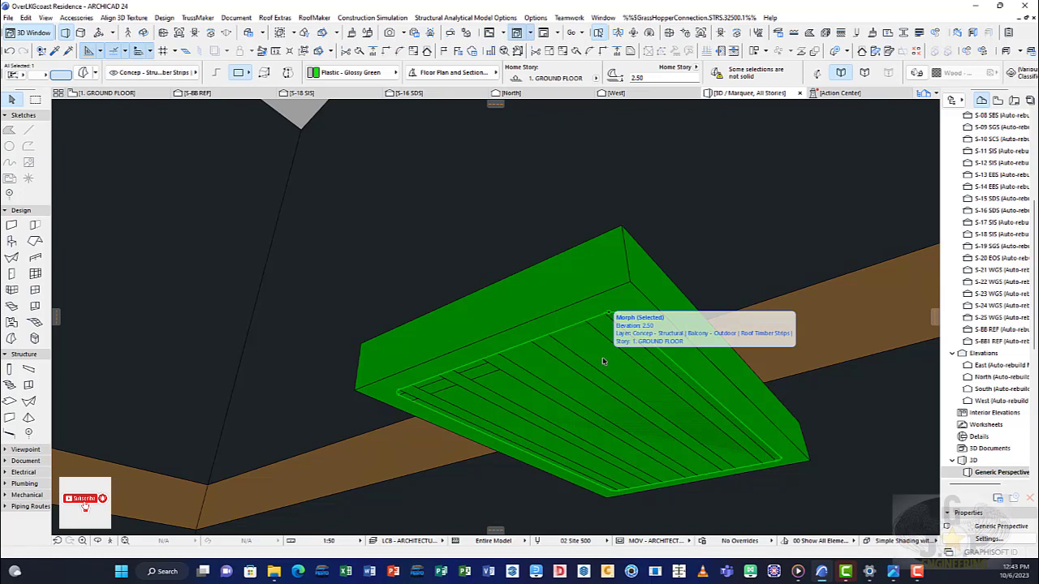
left_click(611, 456)
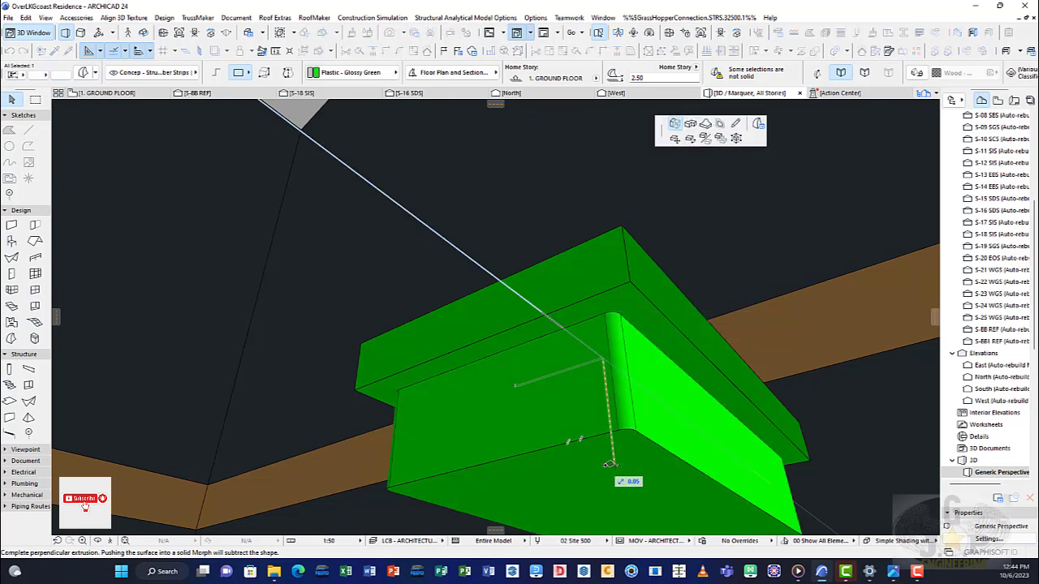
left_click(609, 464)
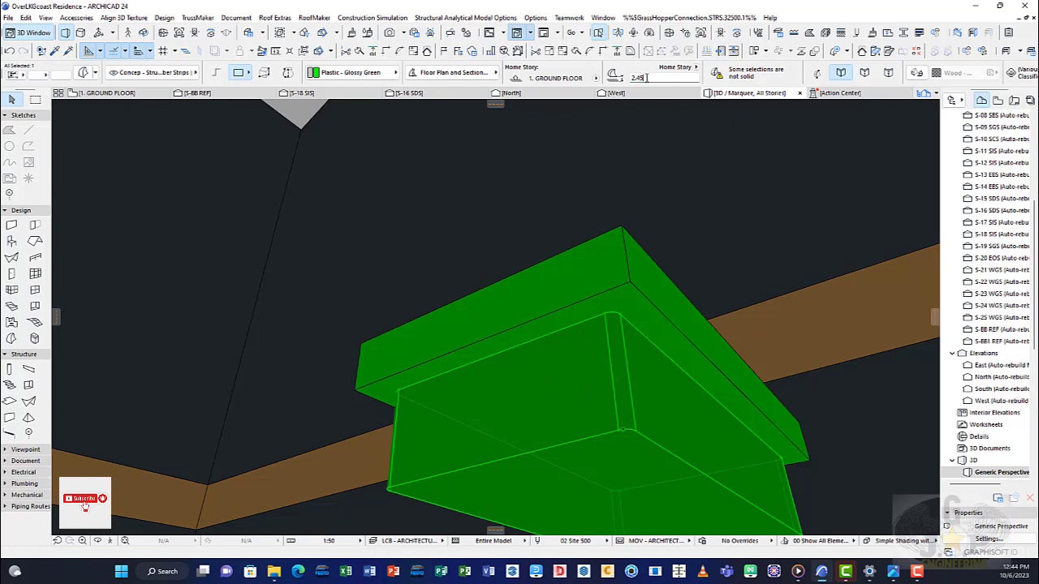
Set the rounded block's elevation to 2.47 and check its position against the frame slab from the side.
key("Return")
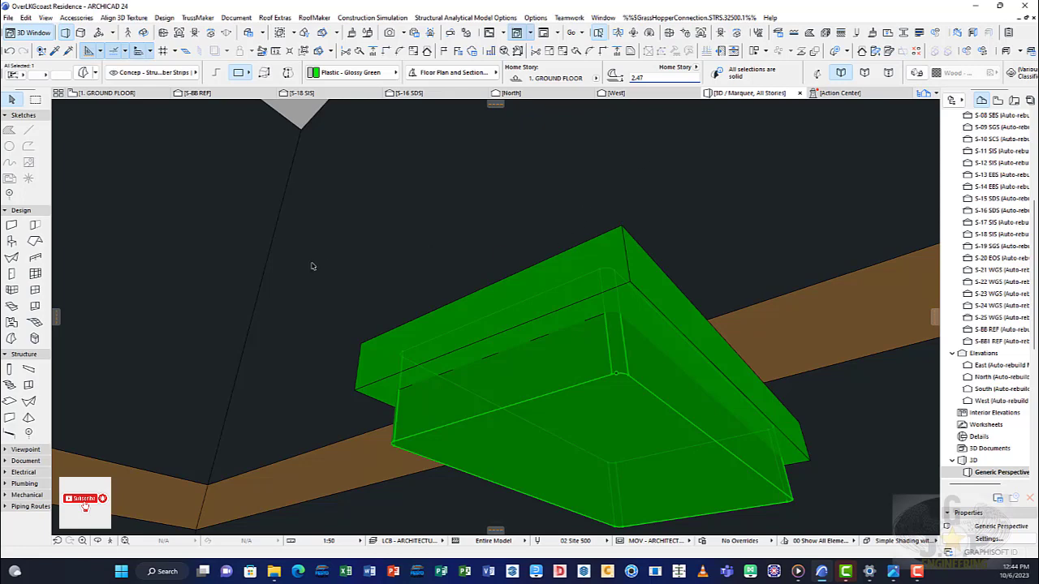
left_click(97, 540)
left_click_drag(352, 344, 550, 371)
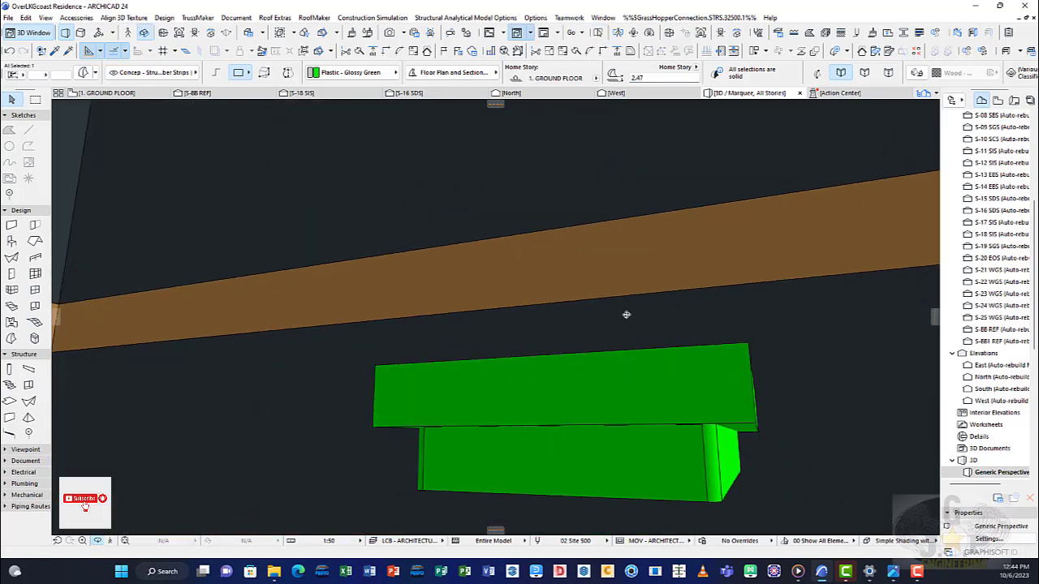
key("Escape")
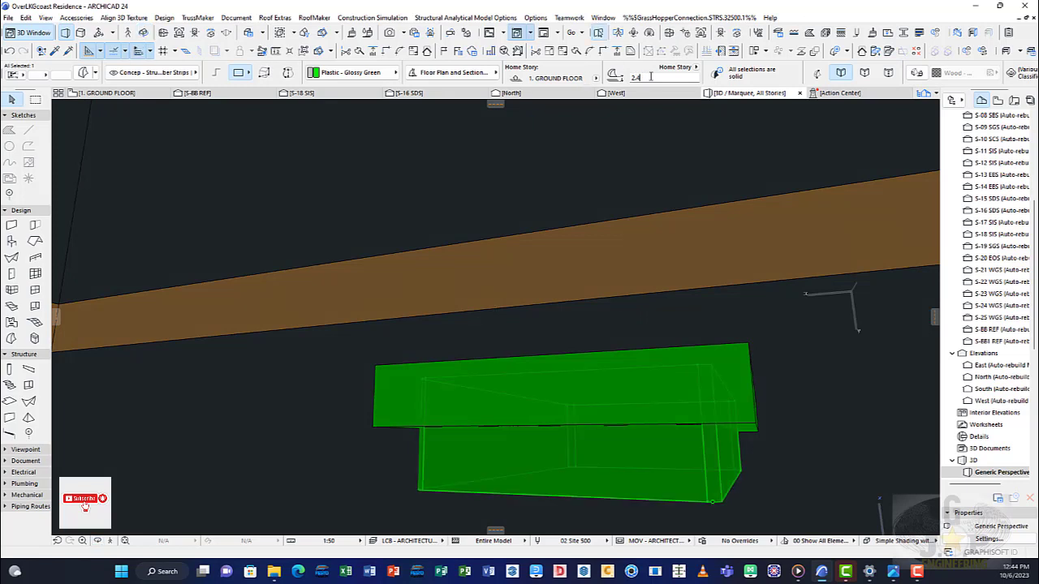
Set the rounded block's elevation to 2.49 and check from several angles that it passes through the frame slab.
key("Return")
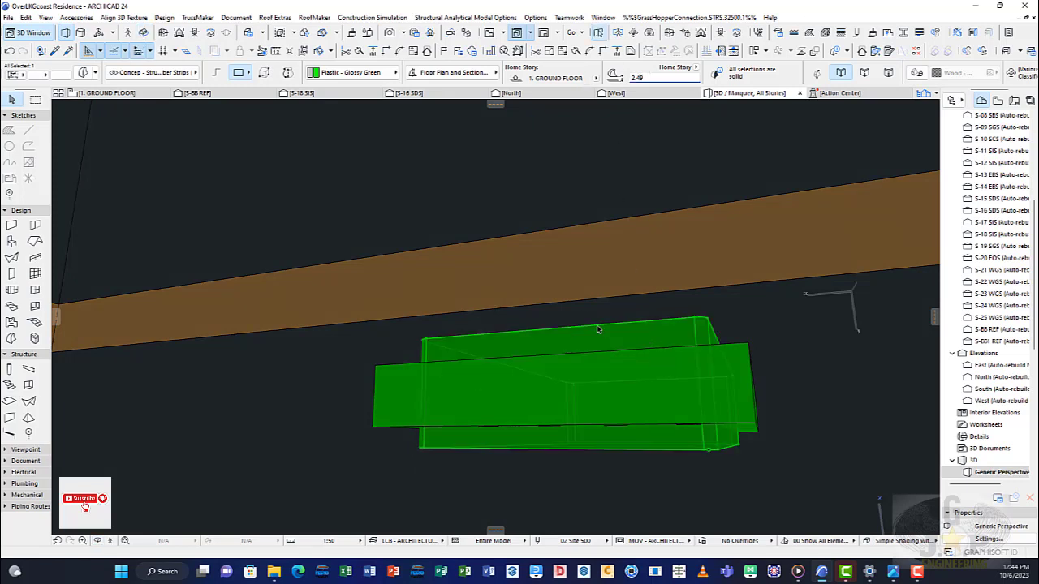
middle_click_drag(598, 329, 571, 249, "shift")
mouse_move(635, 260)
middle_mouse_down("shift")
mouse_move(693, 262)
mouse_move(658, 276)
mouse_move(558, 254)
middle_mouse_up("shift")
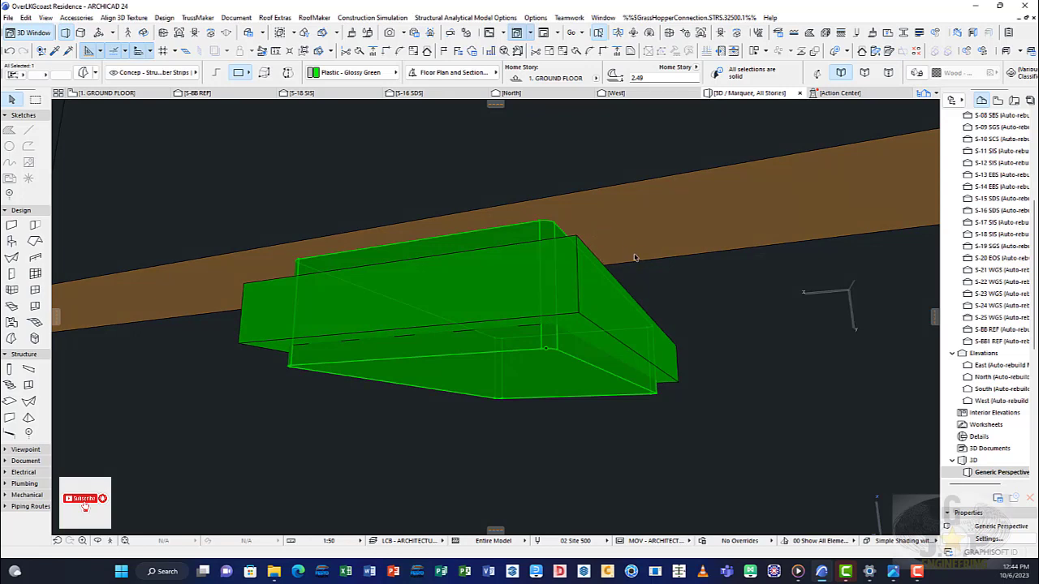
middle_click_drag(635, 258, 642, 279, "shift")
mouse_move(561, 309)
middle_mouse_down("shift")
mouse_move(574, 362)
mouse_move(621, 335)
middle_mouse_up("shift")
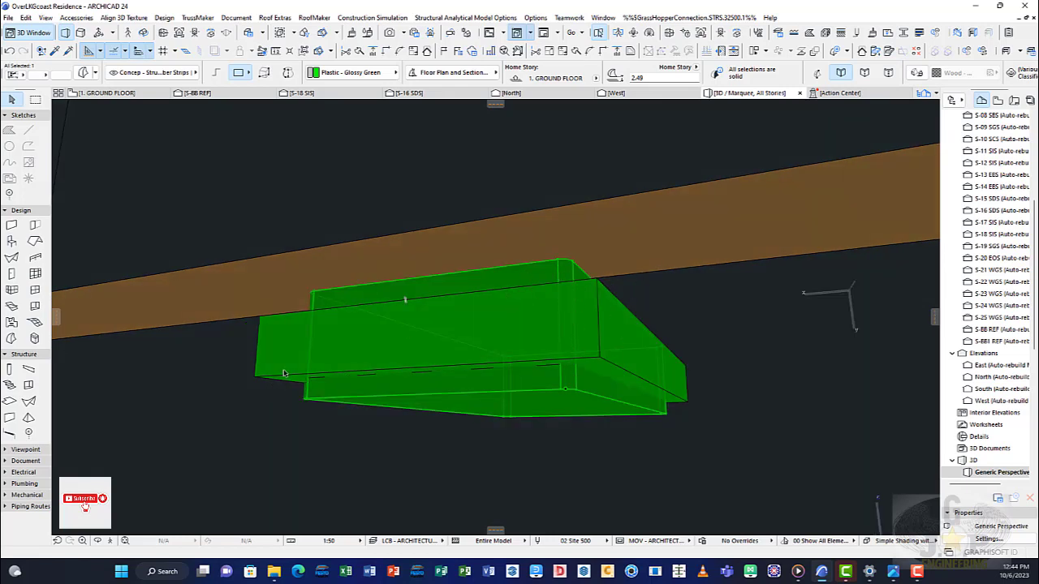
left_click(98, 540)
left_click_drag(427, 395, 505, 340)
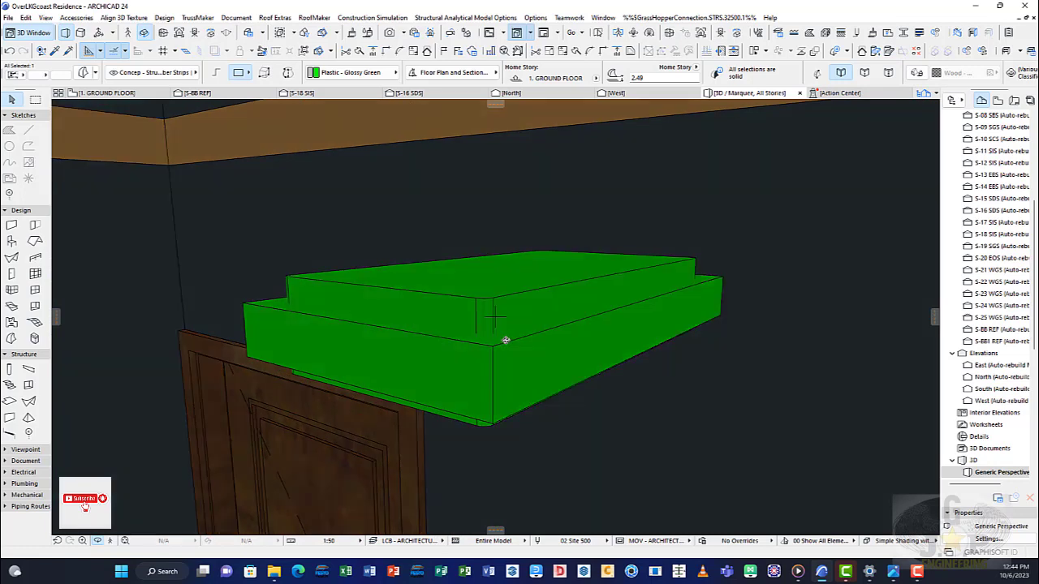
Subtract the rounded block from the green frame slab with the morph Subtract operation and view the opening from above.
key("Escape")
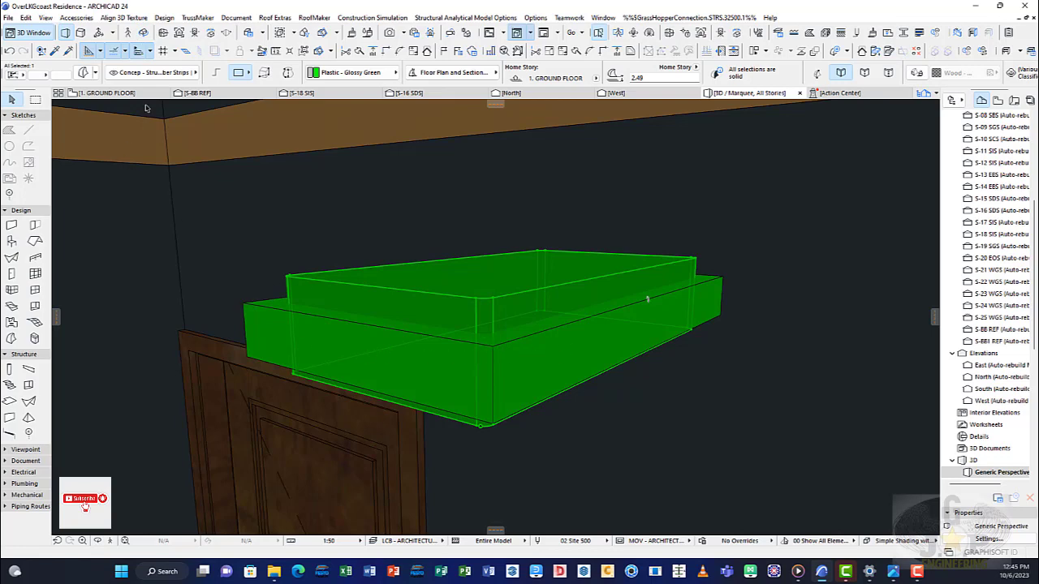
left_click(164, 17)
mouse_move(167, 192)
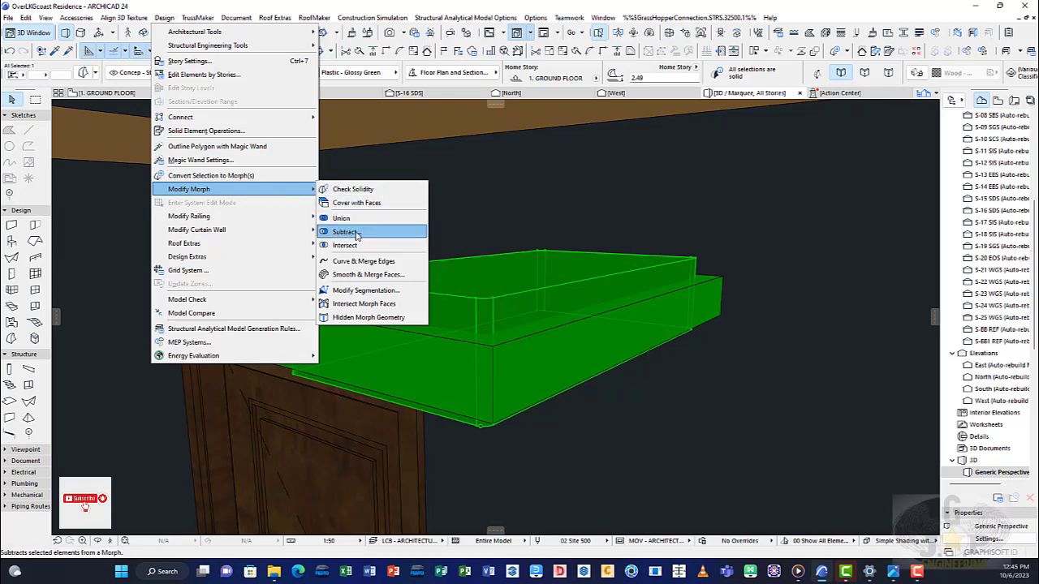
left_click(344, 232)
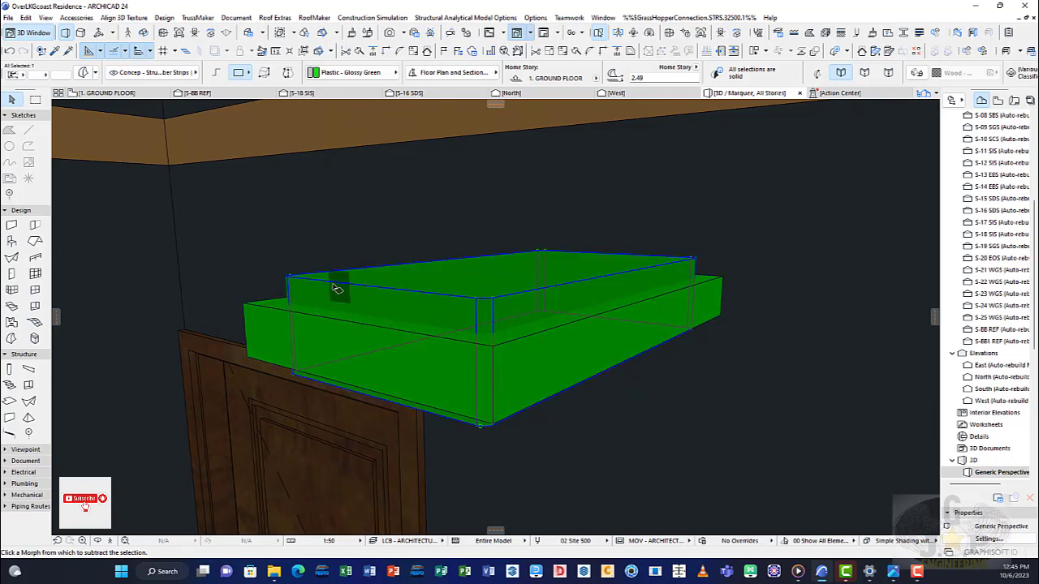
left_click(253, 330)
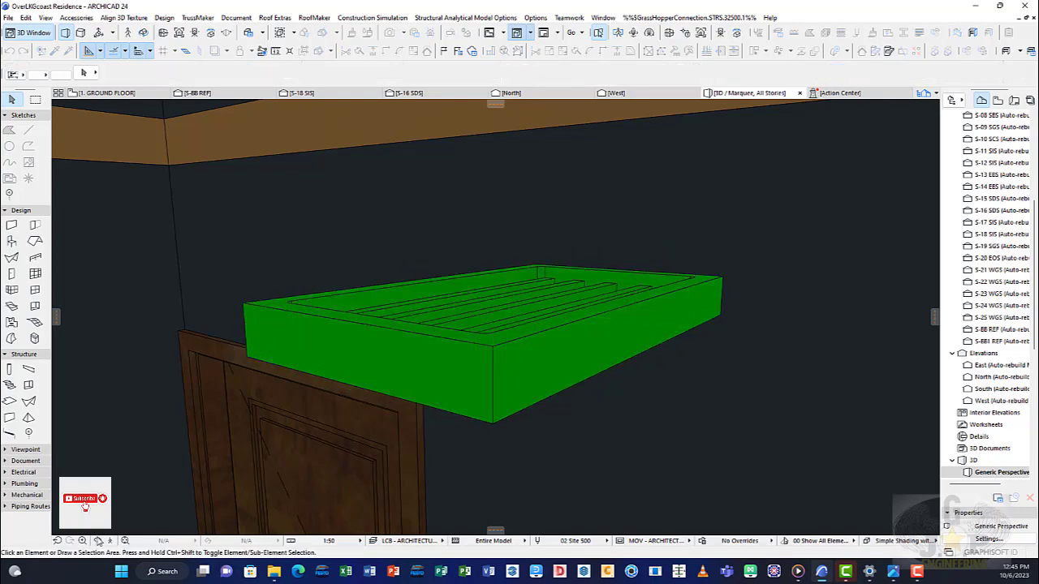
left_click(96, 540)
left_click_drag(375, 311, 453, 327)
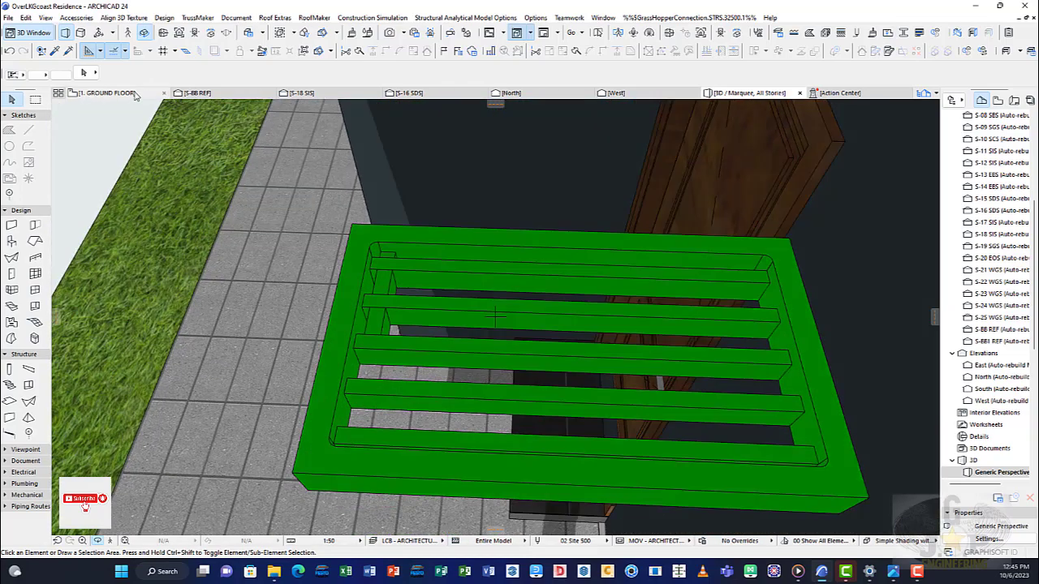
On the ground floor plan, copy the two leftmost cross pieces between the upper bars about 0.06 straight down into the next two gaps.
left_click(134, 93)
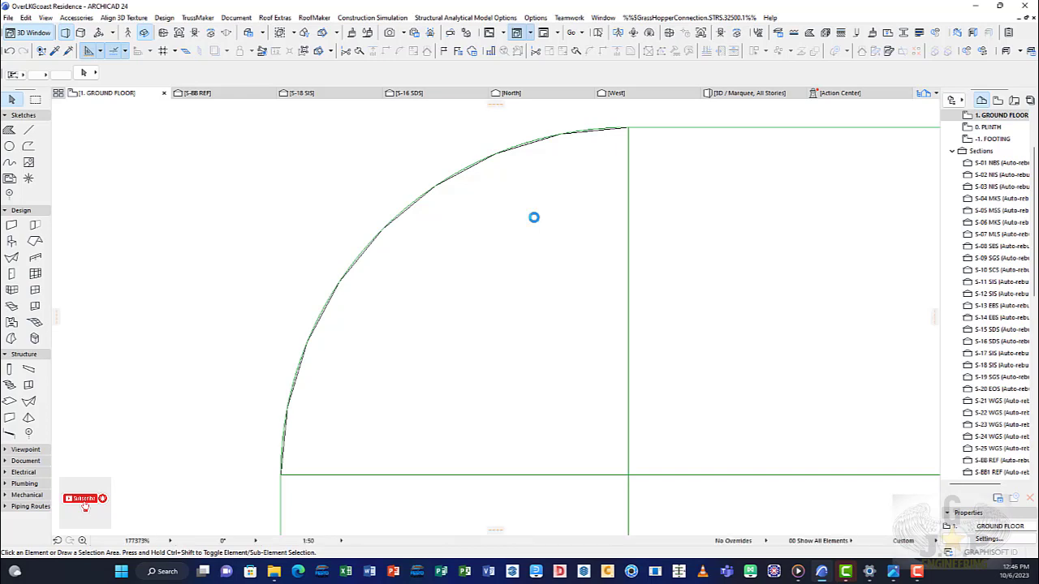
scroll(555, 217, "down", 2)
scroll(555, 218, "down", 5)
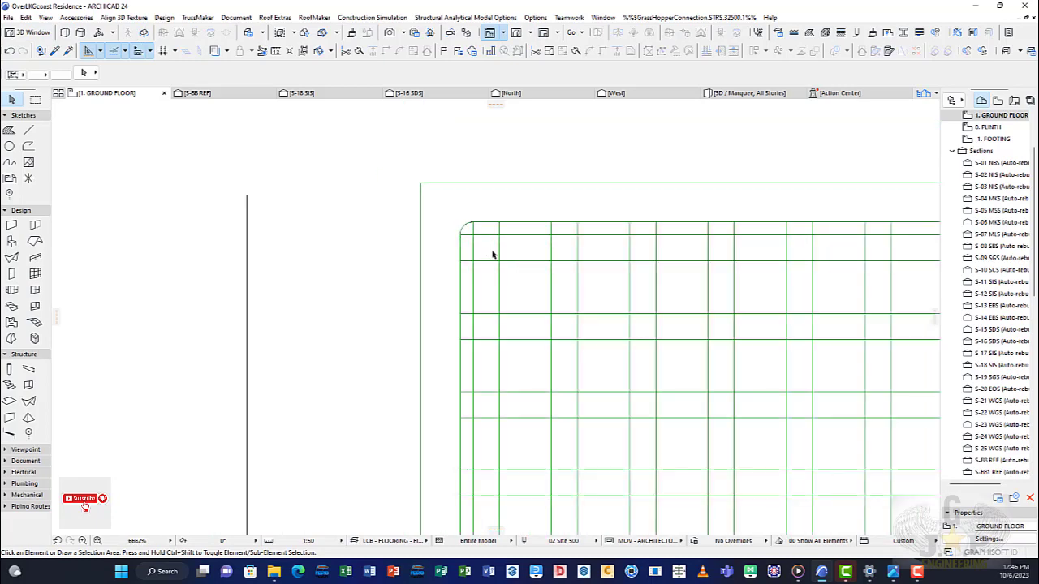
scroll(495, 248, "up", 1)
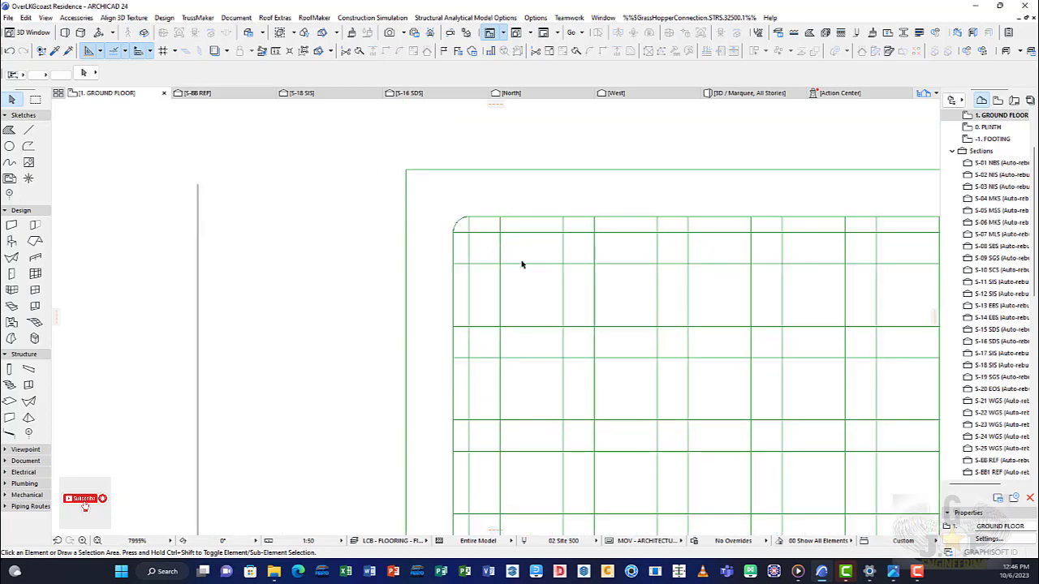
scroll(520, 308, "down", 2)
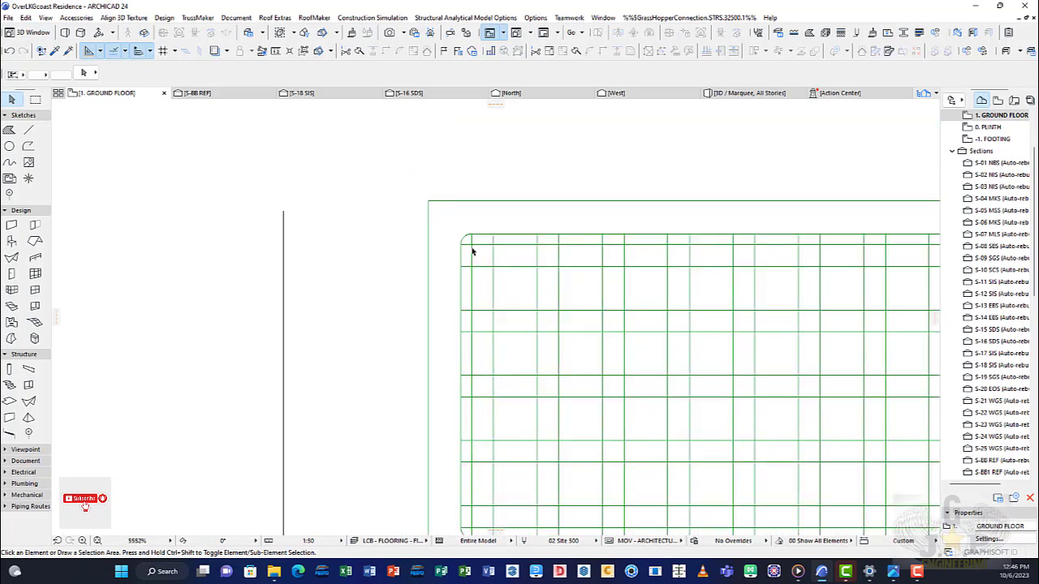
scroll(473, 251, "up", 3)
left_click(490, 236)
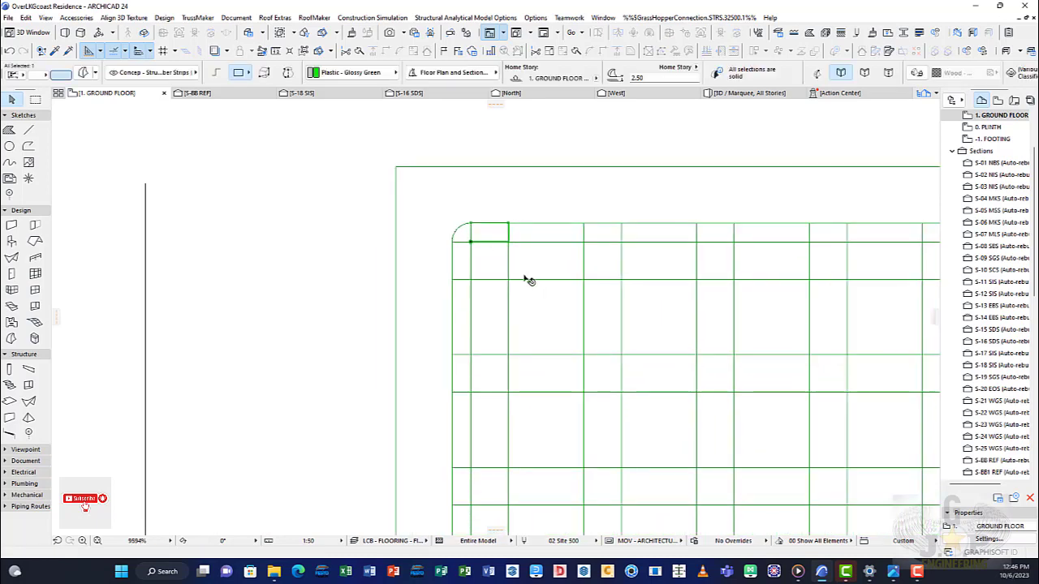
scroll(511, 277, "down", 2)
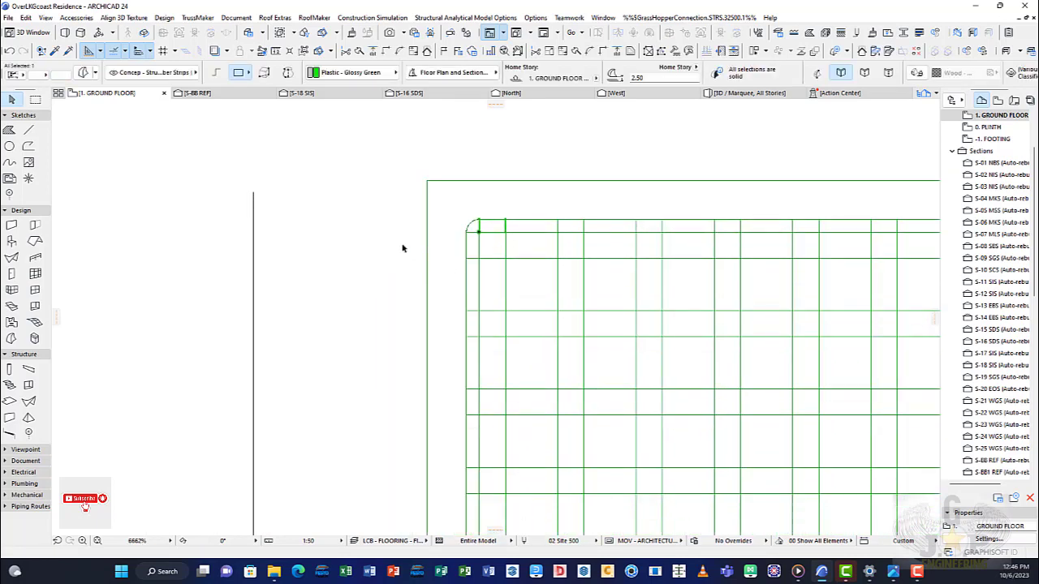
left_click(388, 243)
left_click(498, 289)
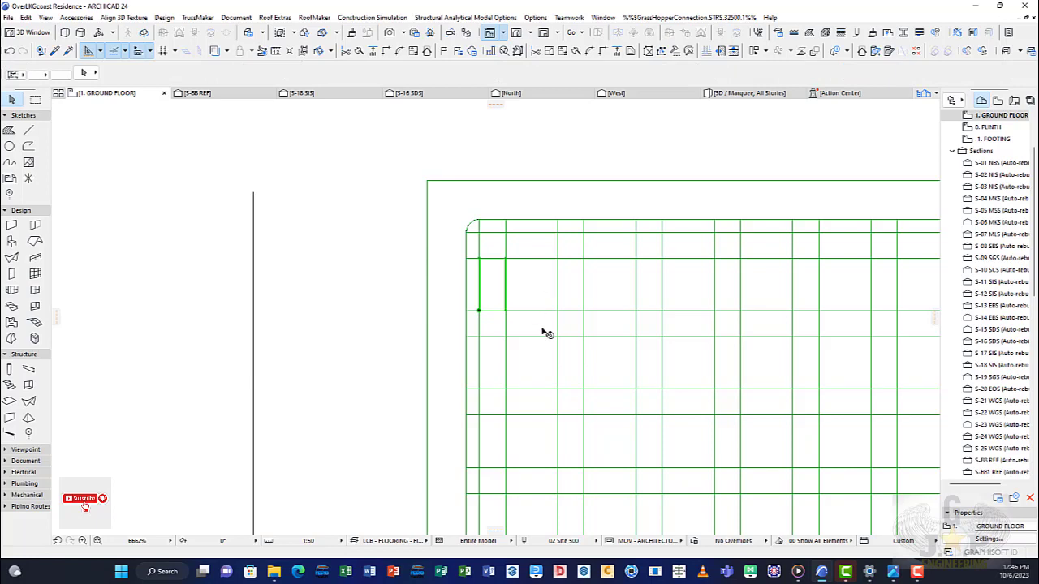
scroll(529, 262, "down", 2)
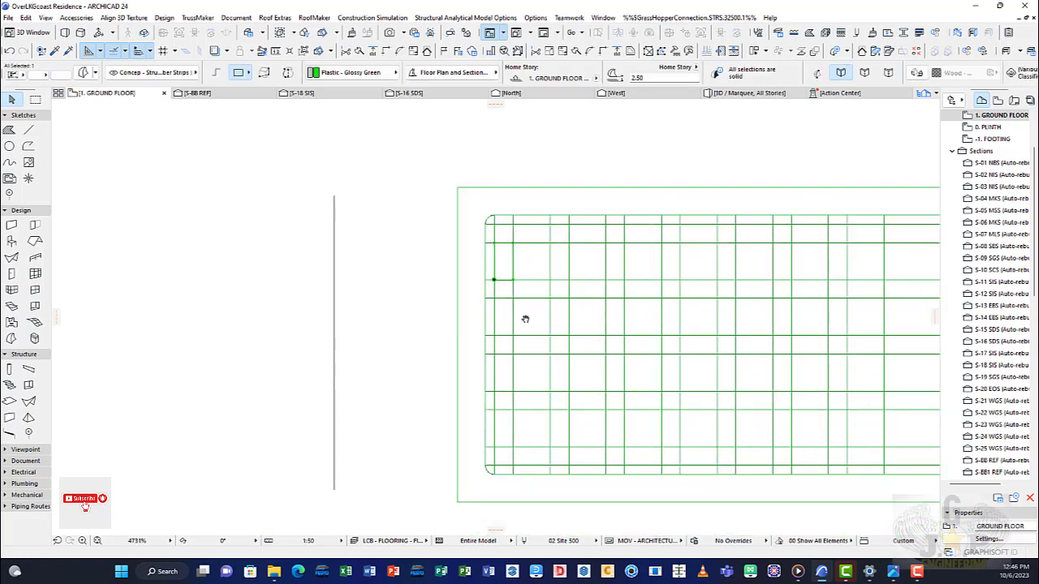
left_click(508, 318, "shift")
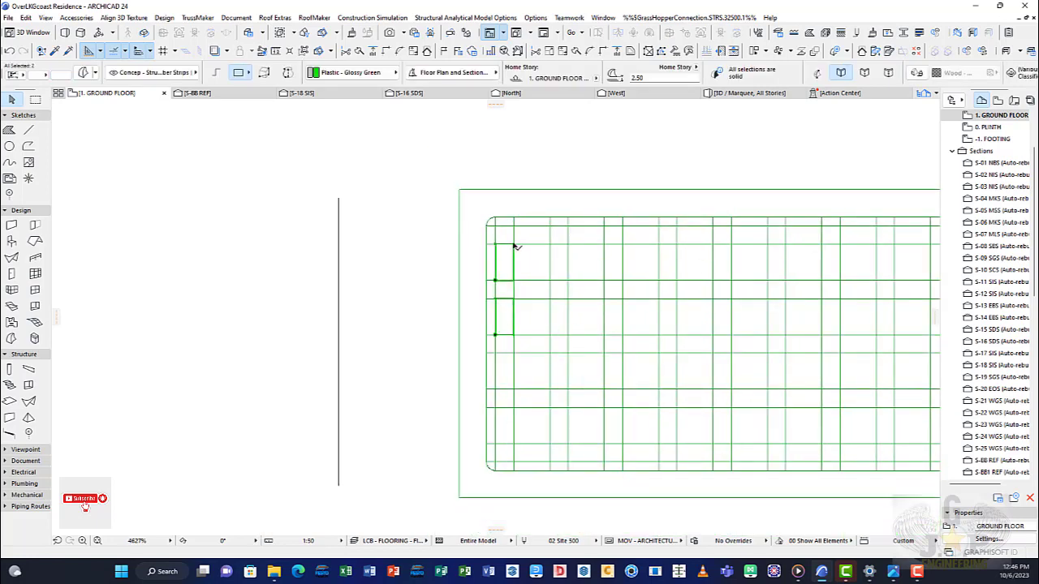
left_click(575, 318)
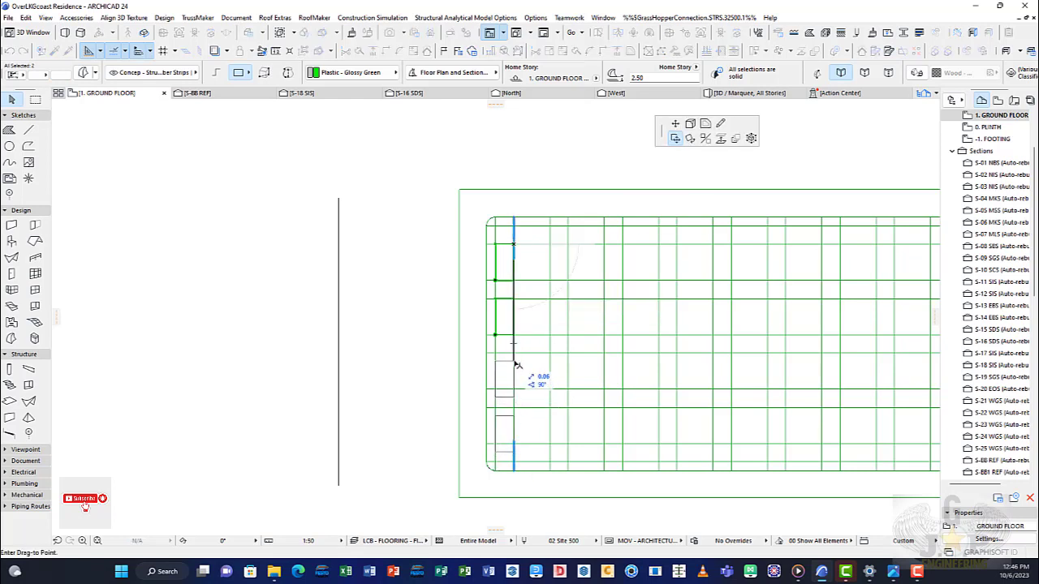
key("ctrl")
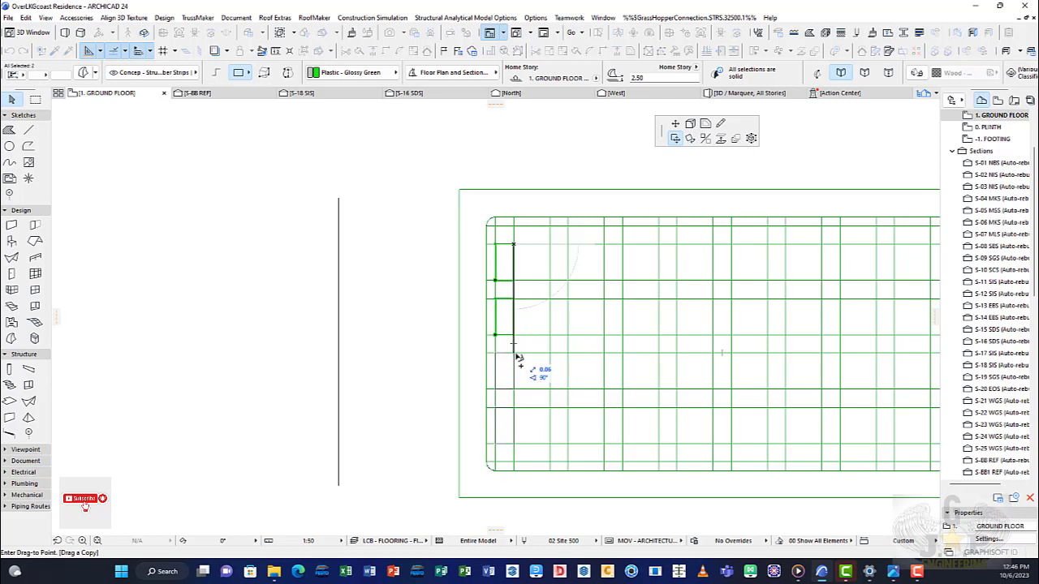
left_click(605, 359)
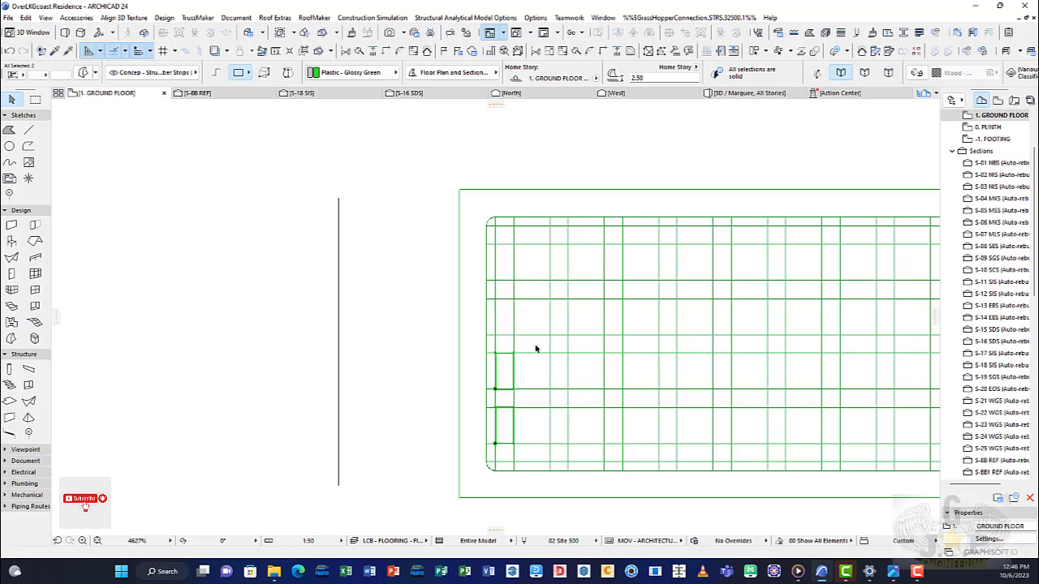
key("Escape")
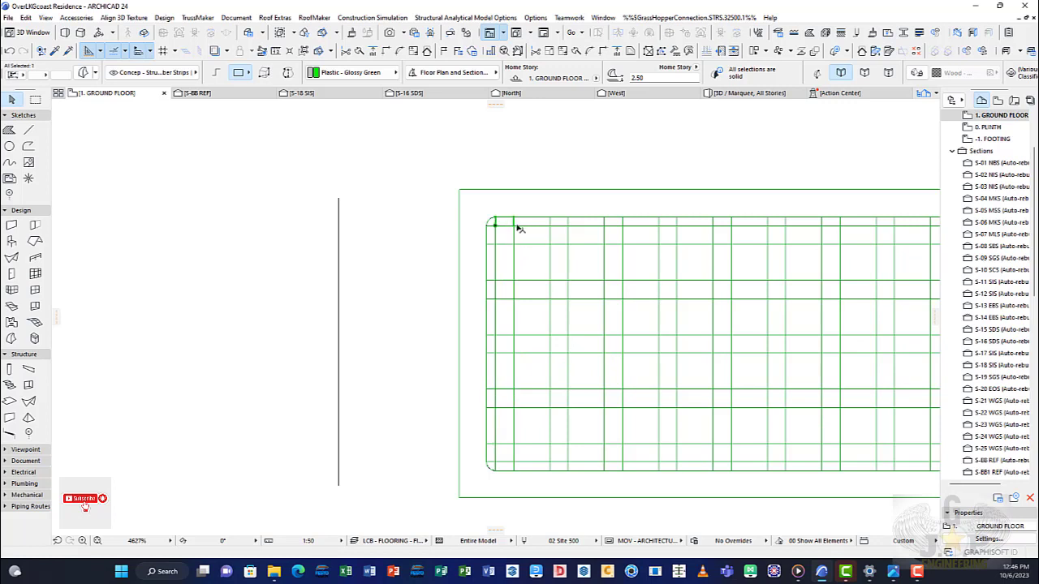
Mirror a copy of the short cross piece at the grille's upper-left corner about the grille's horizontal centre line.
left_click(515, 227)
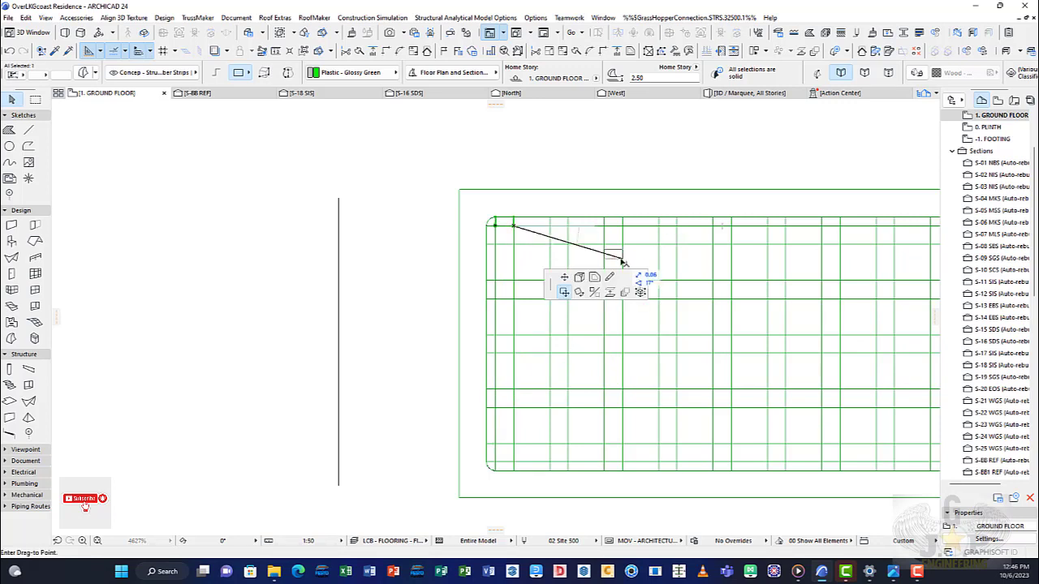
left_click(706, 138)
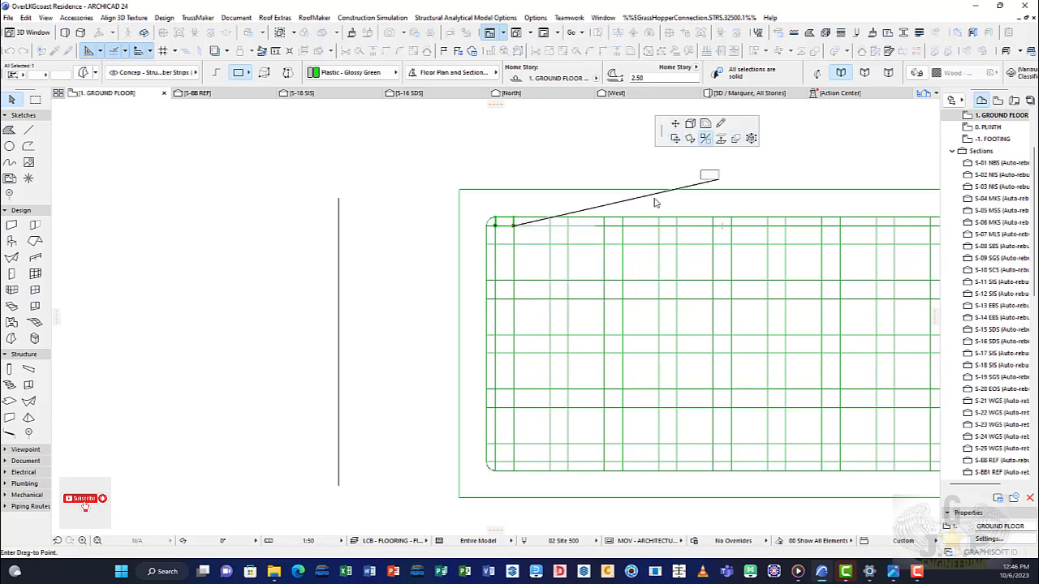
left_click(487, 344)
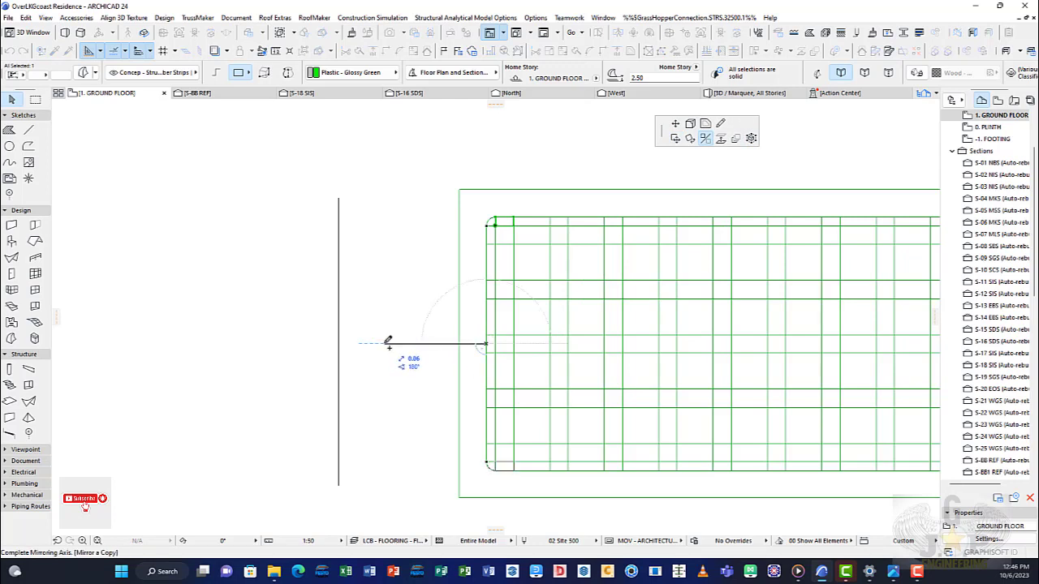
left_click(388, 341)
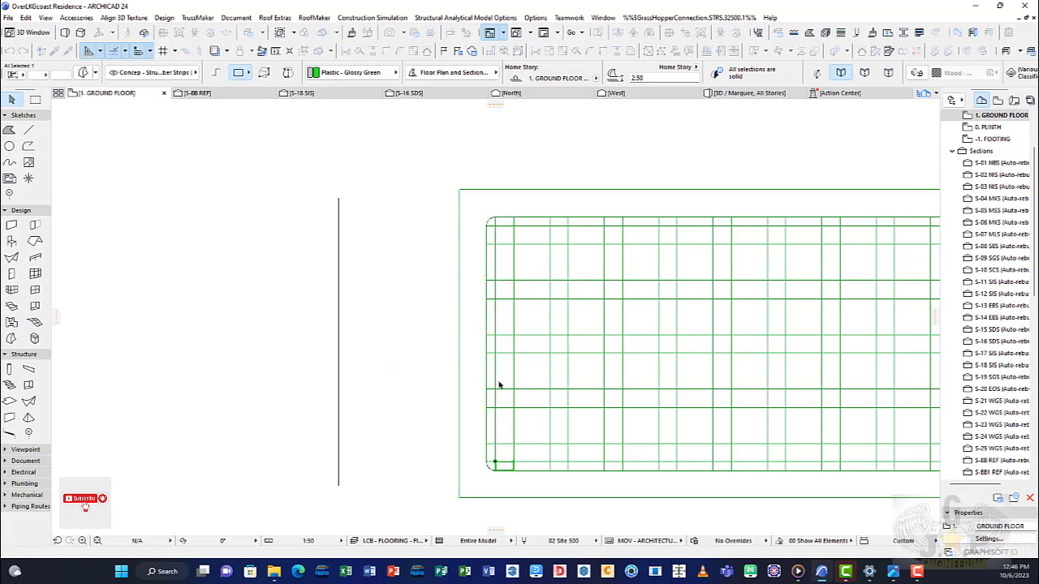
key("Escape")
Copy one horizontal grid line about 0.08 straight up beyond the frame's upper edge and delete the copy.
scroll(493, 406, "down", 3)
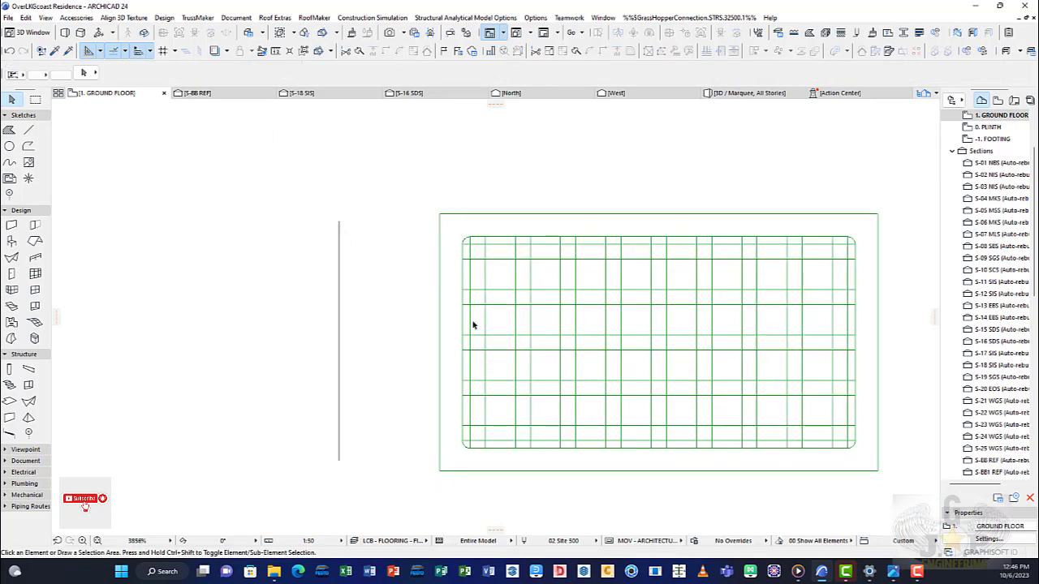
left_click(467, 306)
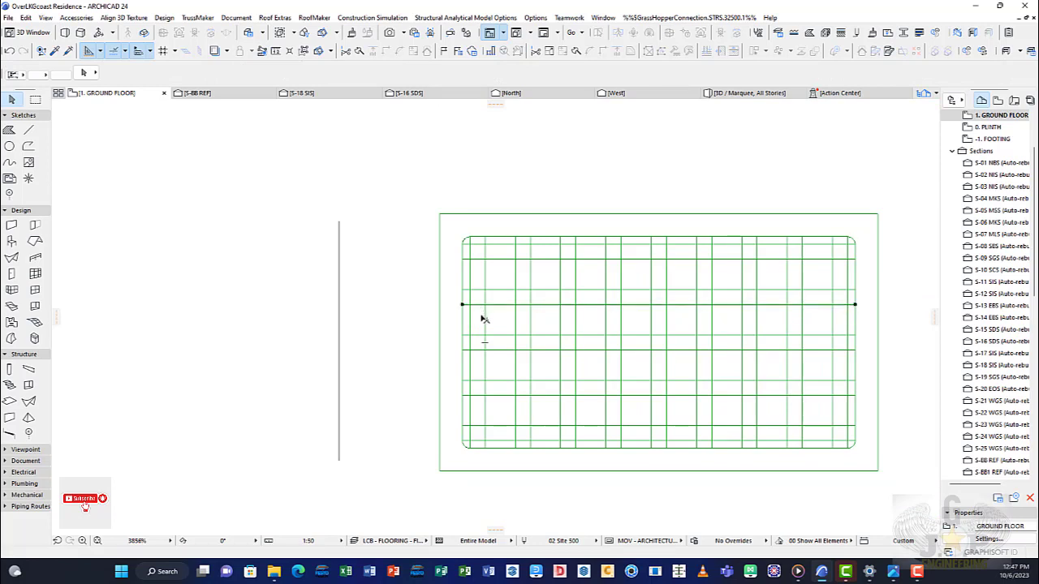
key("ctrl+m")
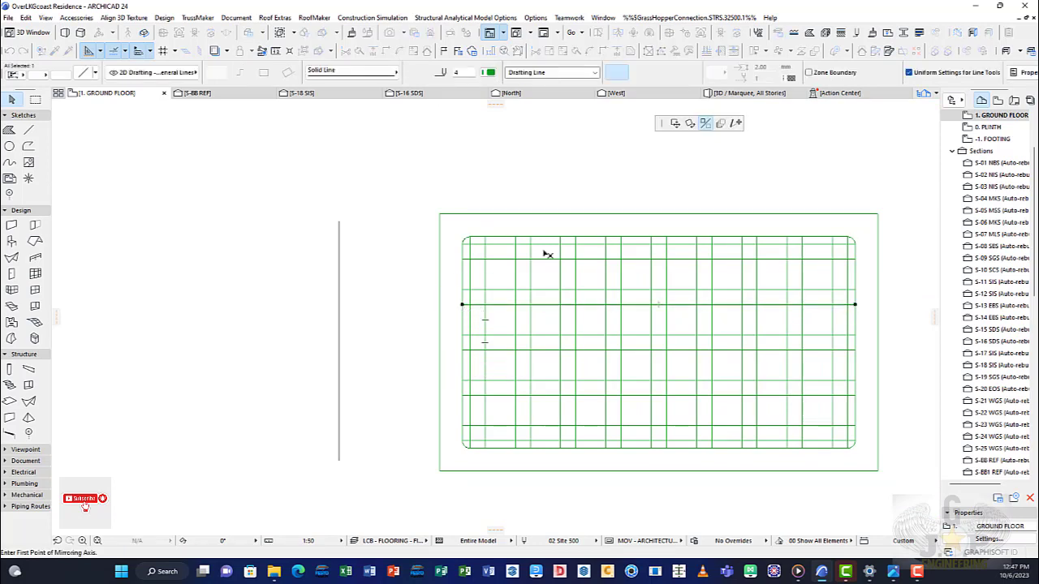
left_click(674, 123)
left_click(462, 304)
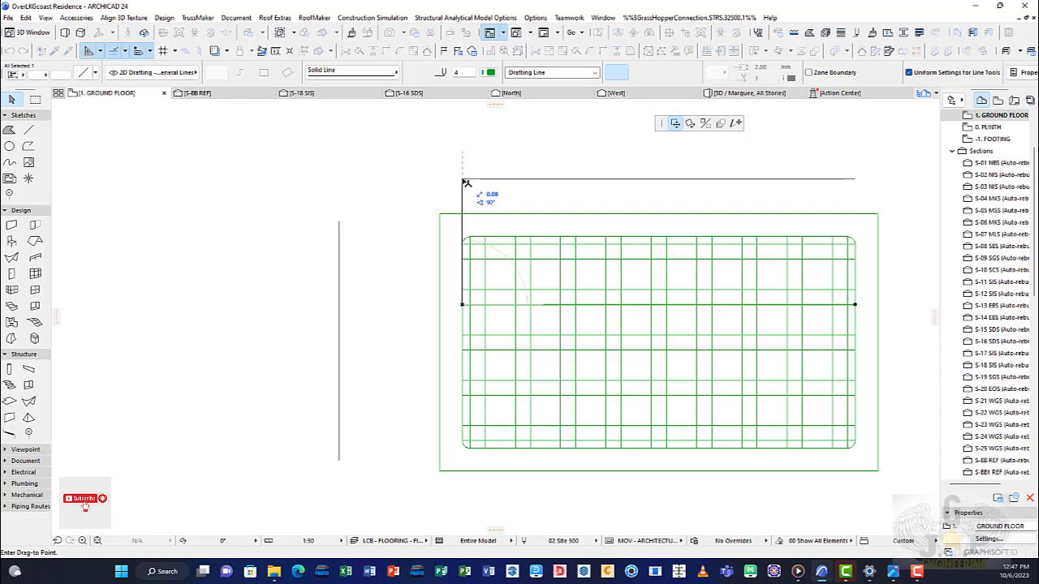
key("ctrl")
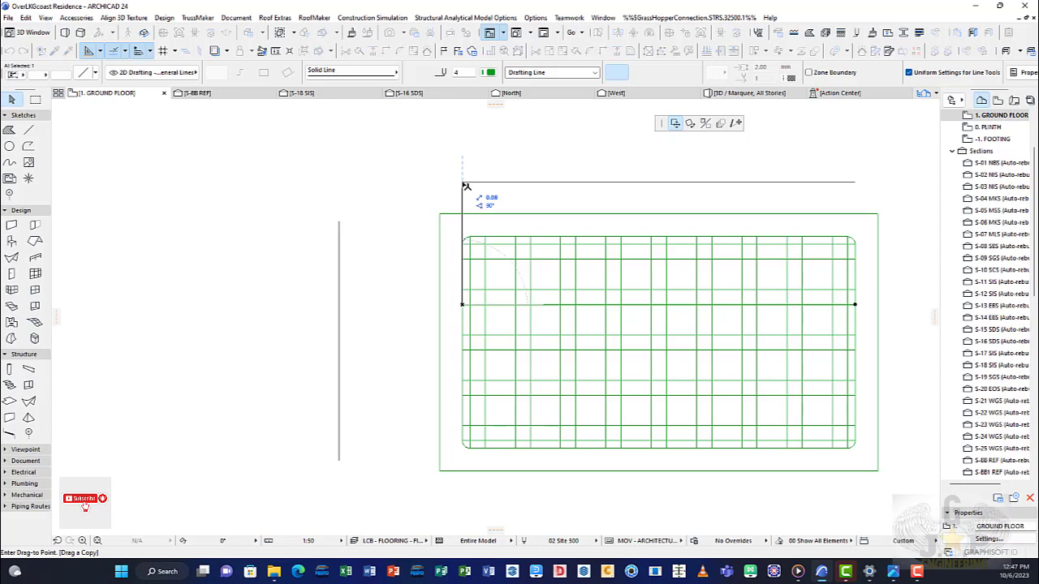
left_click(466, 186)
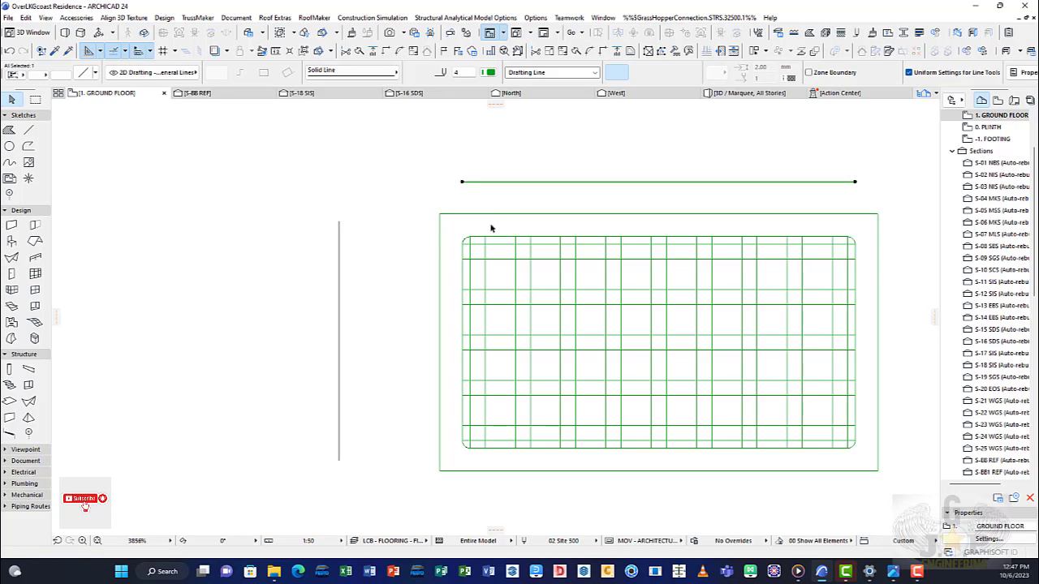
key("Delete")
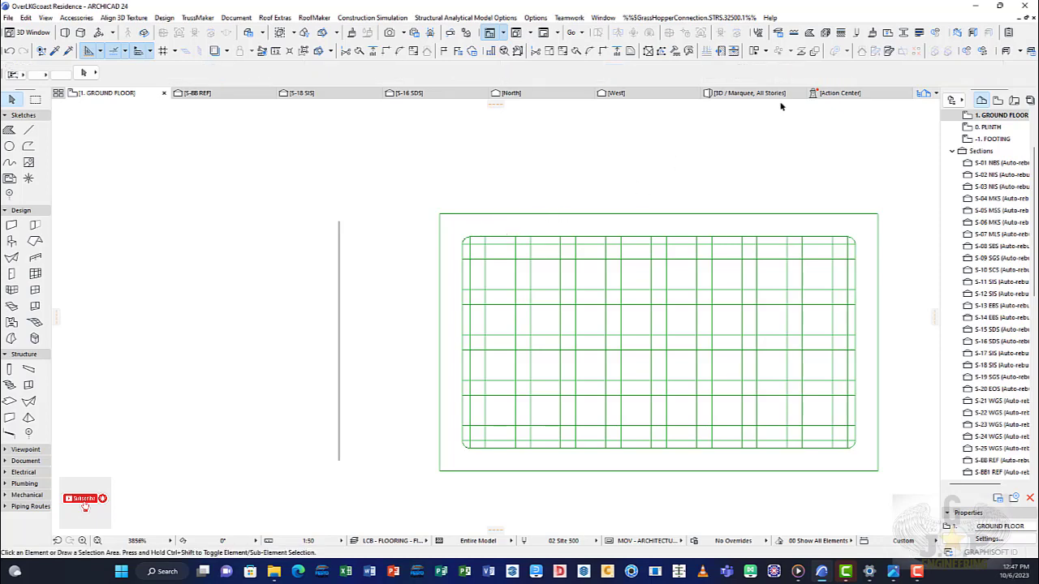
In the 3D window, view the grille from below and raise its bars and cross pieces slightly into the frame's rounded opening.
left_click(749, 93)
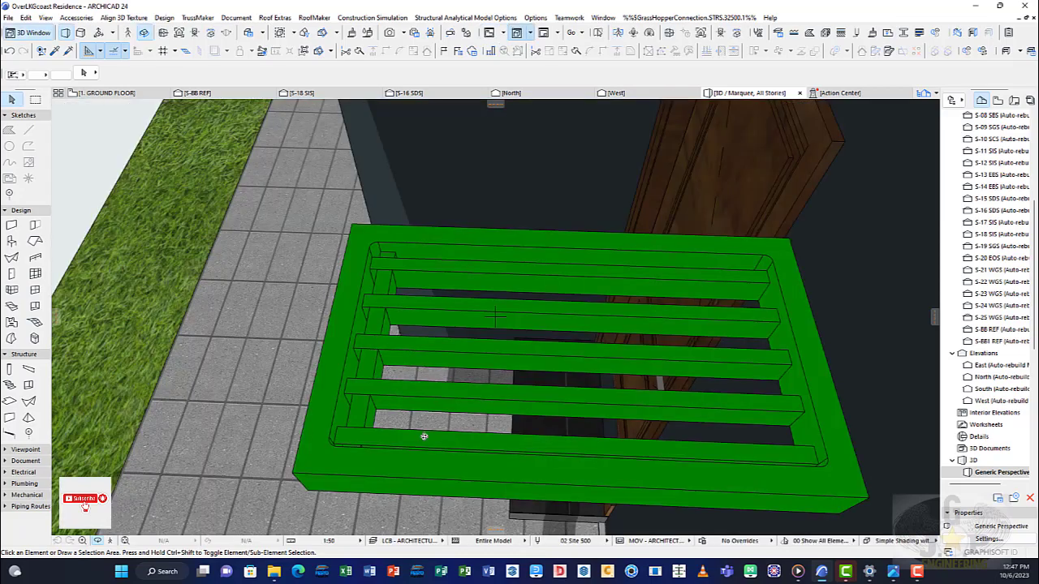
left_click_drag(424, 437, 394, 360)
scroll(394, 360, "up", 2)
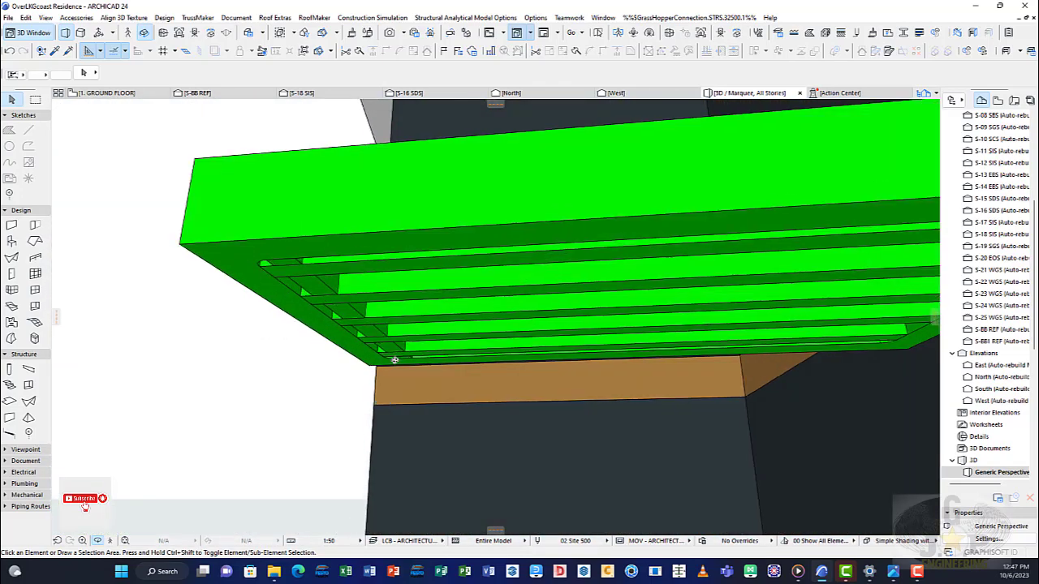
left_click_drag(301, 289, 318, 297)
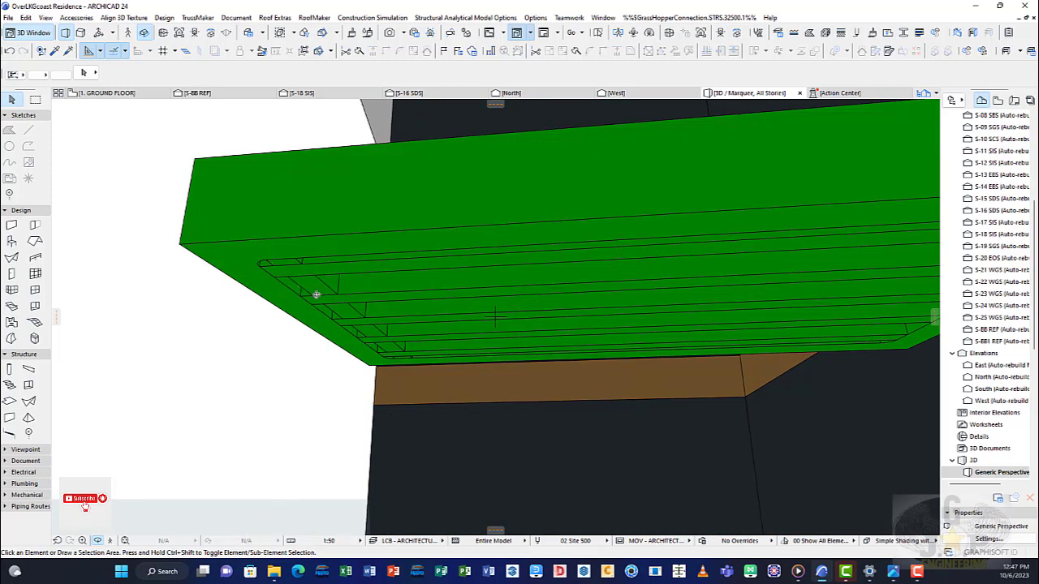
mouse_move(317, 294)
left_mouse_down()
mouse_move(322, 334)
mouse_move(394, 346)
mouse_move(383, 224)
mouse_move(311, 320)
mouse_move(218, 261)
left_mouse_up()
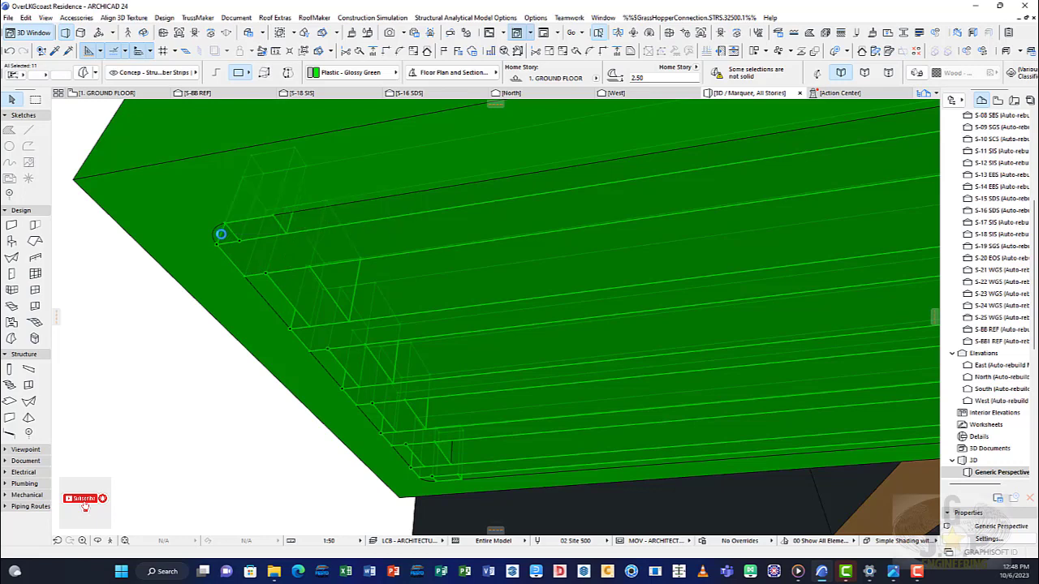
left_click(221, 234)
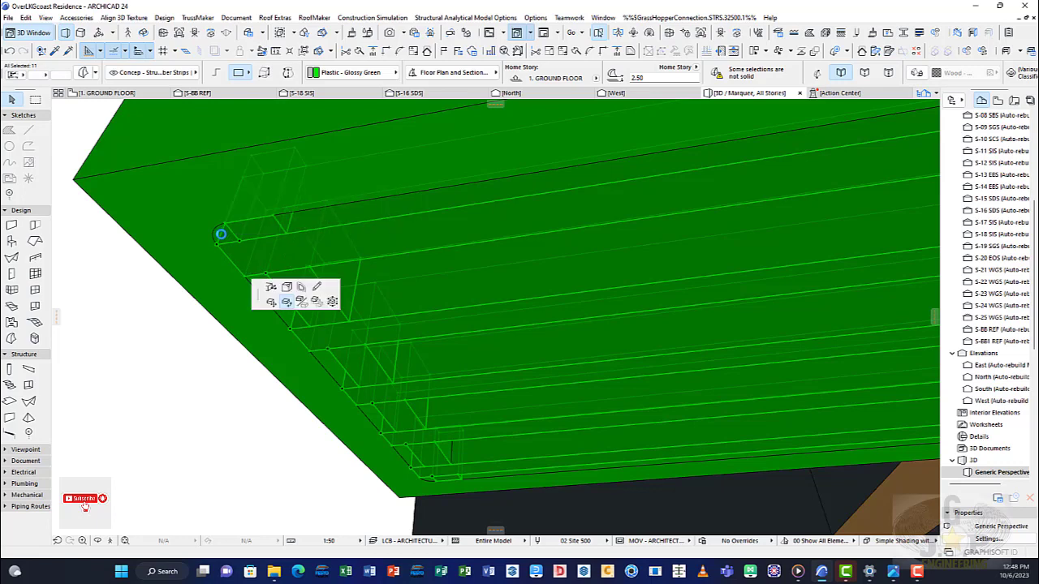
left_click(286, 301)
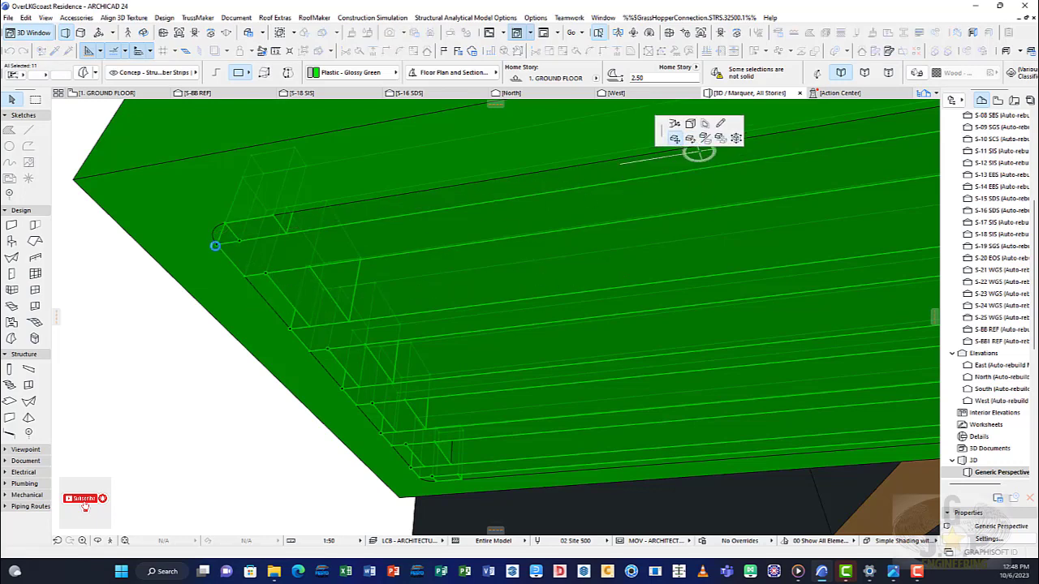
left_click(218, 237)
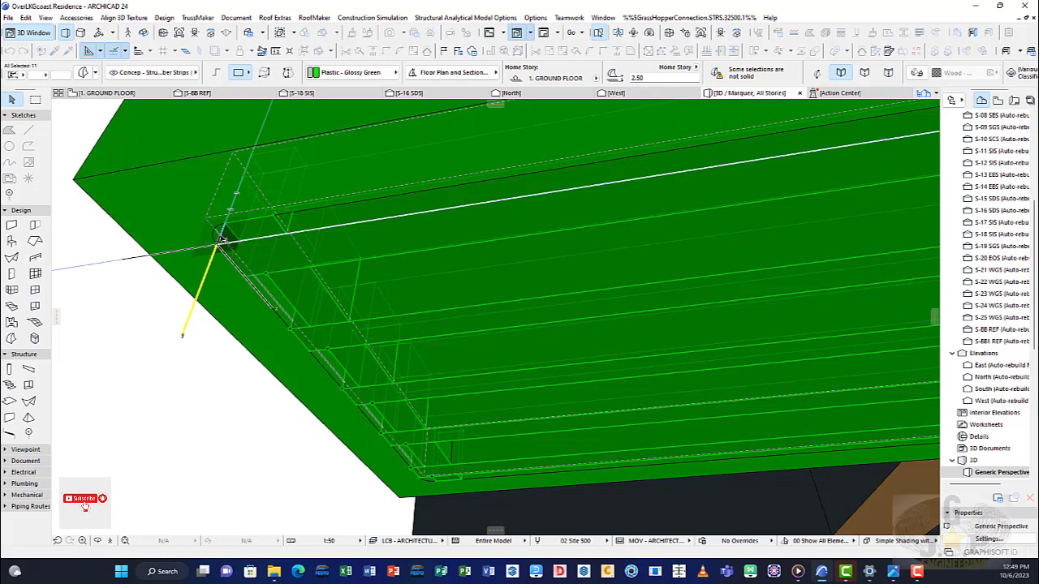
scroll(220, 237, "up", 3)
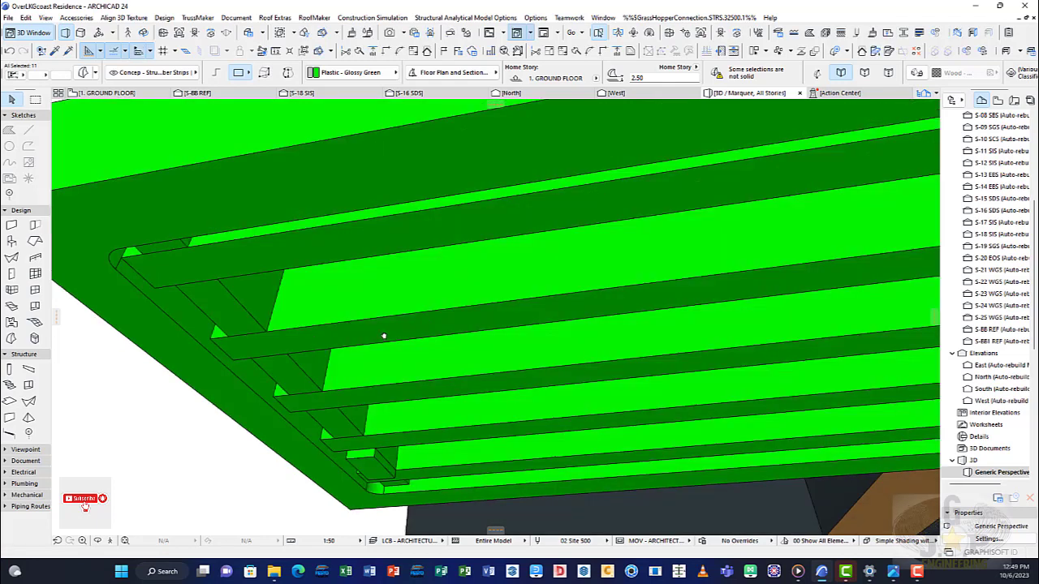
middle_click_drag(383, 335, 378, 329)
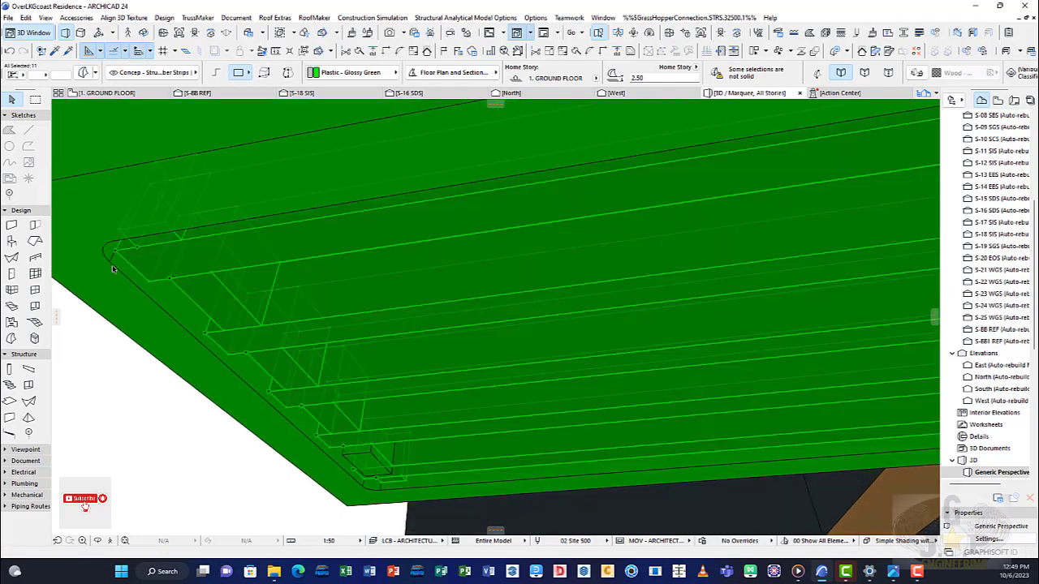
middle_click_drag(136, 278, 183, 297)
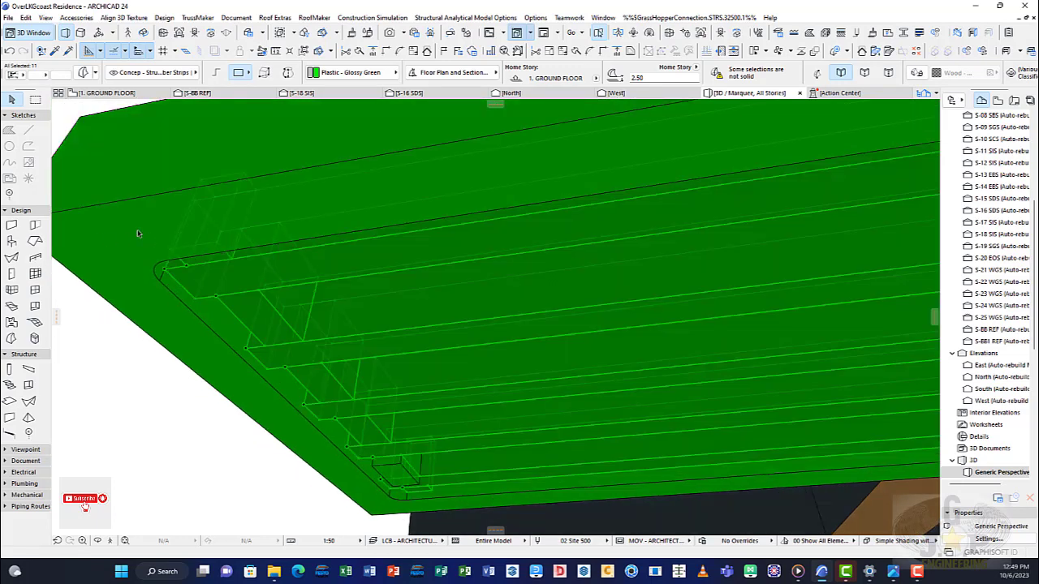
left_click(155, 394)
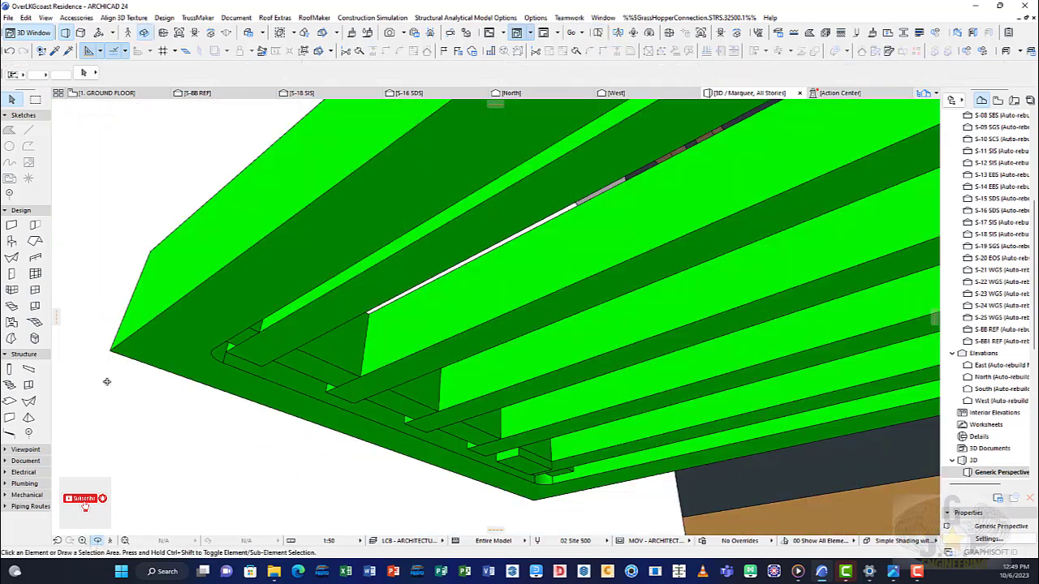
middle_click_drag(107, 382, 417, 399, "shift")
scroll(417, 398, "down", 4)
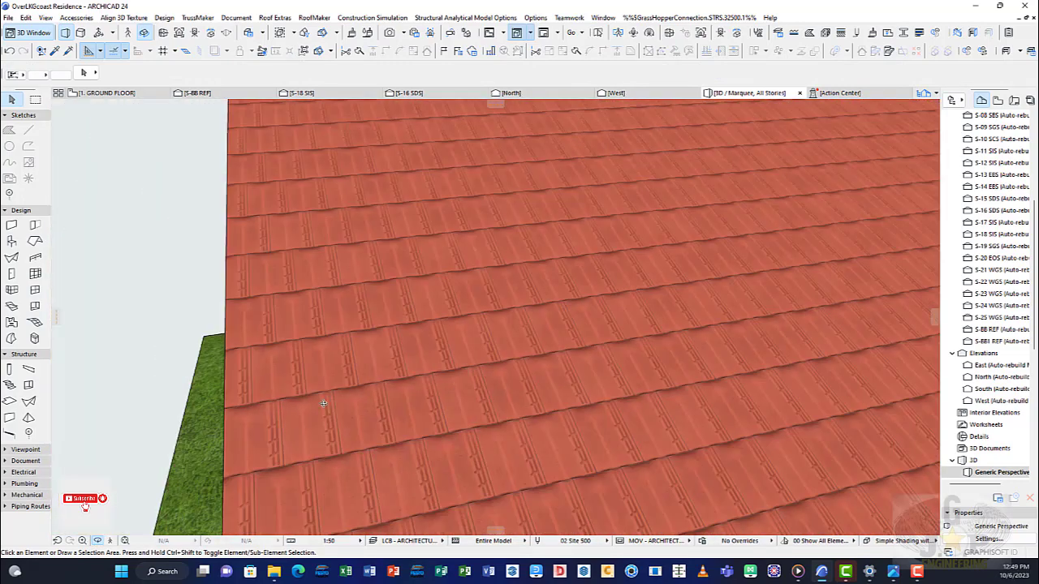
scroll(296, 435, "up", 3)
scroll(311, 469, "up", 3)
middle_click_drag(686, 322, 508, 357, "shift")
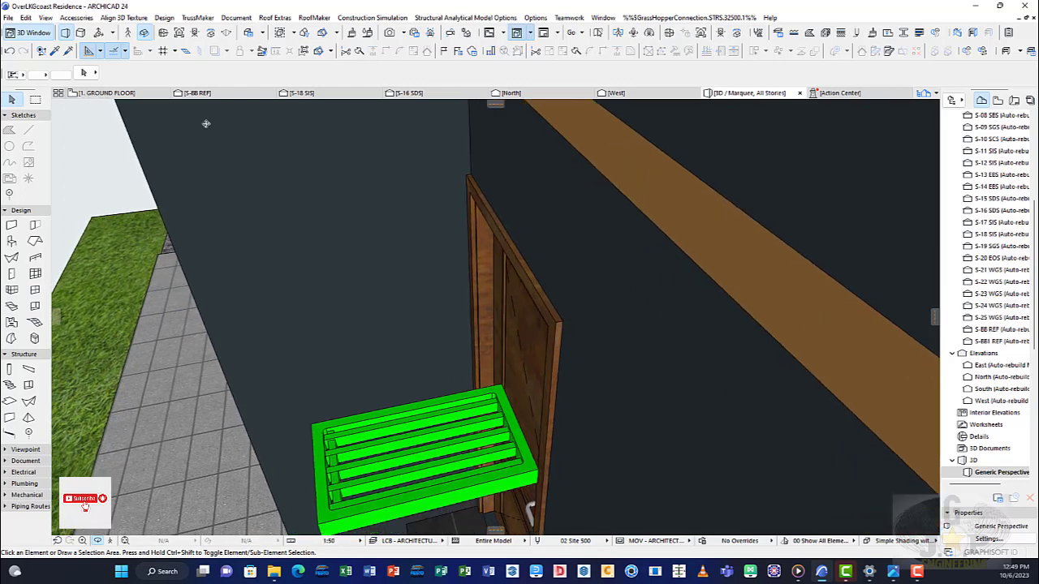
On the ground floor plan, select all six cross pieces in the grille's leftmost column, including the short ones at both ends.
left_click(143, 93)
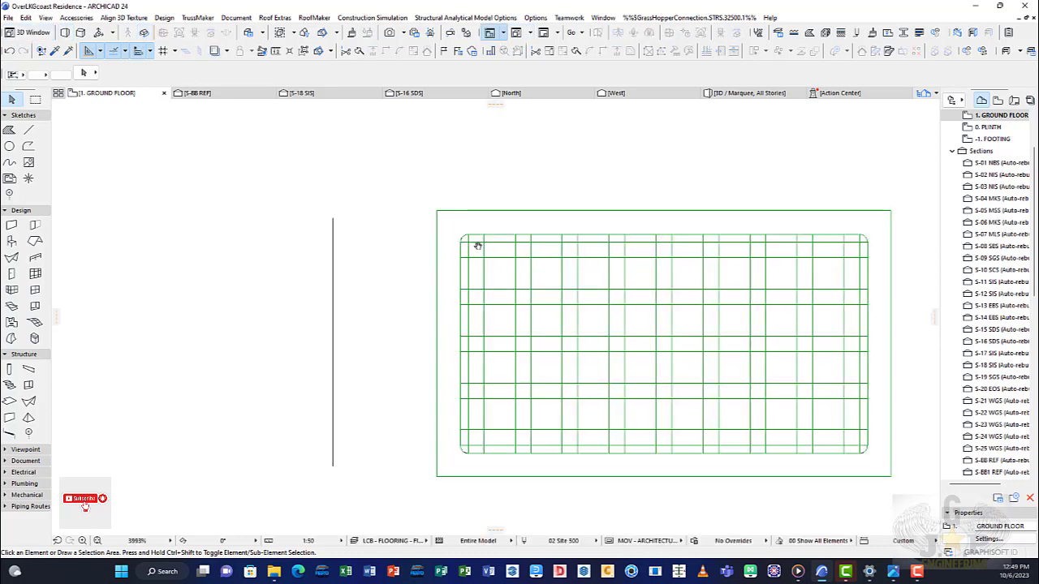
scroll(479, 248, "up", 2)
middle_click_drag(498, 284, 454, 211)
key("space")
left_click(436, 162)
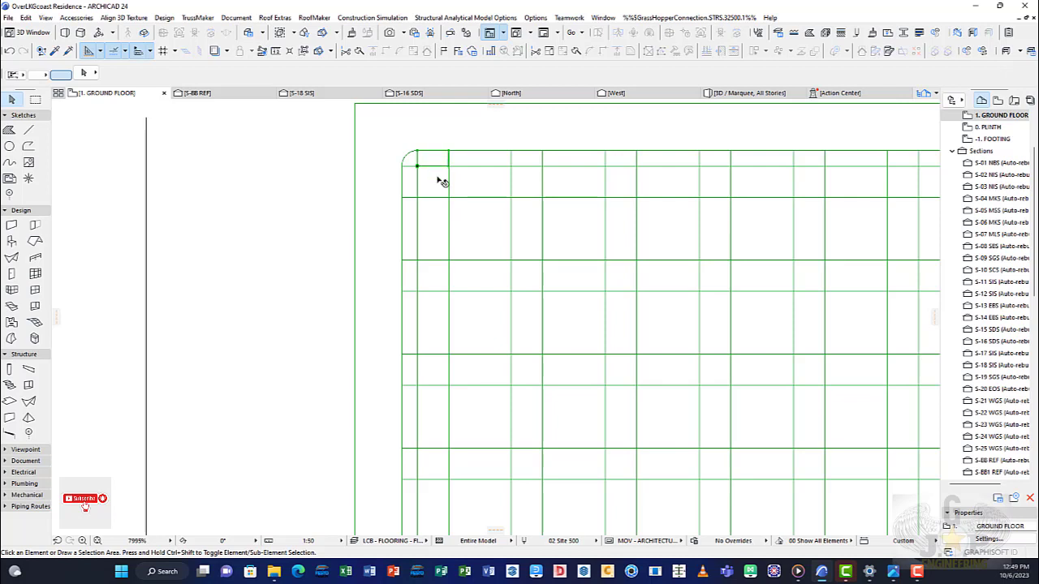
left_click(441, 225, "shift")
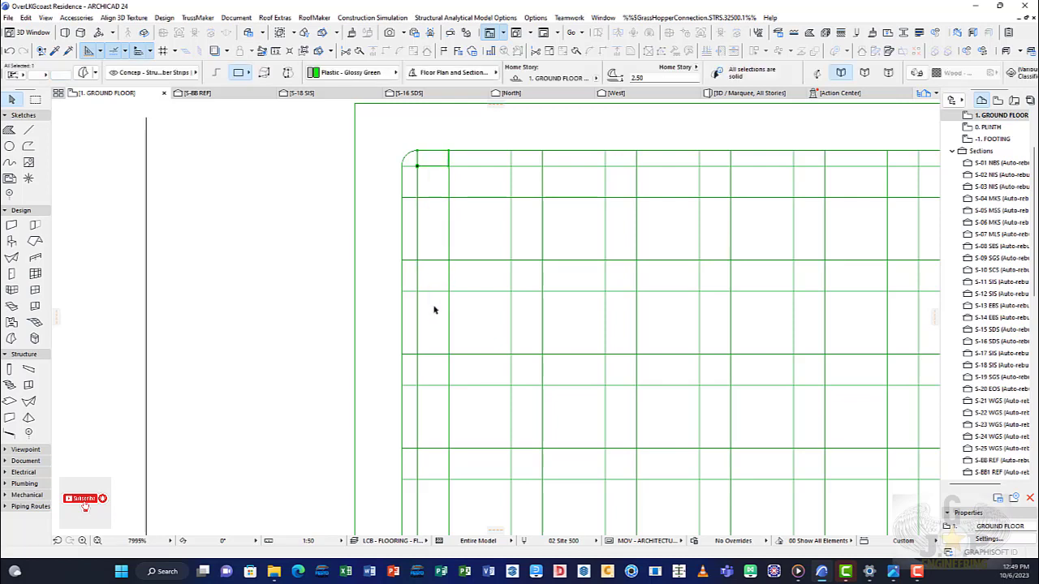
left_click(435, 311, "shift")
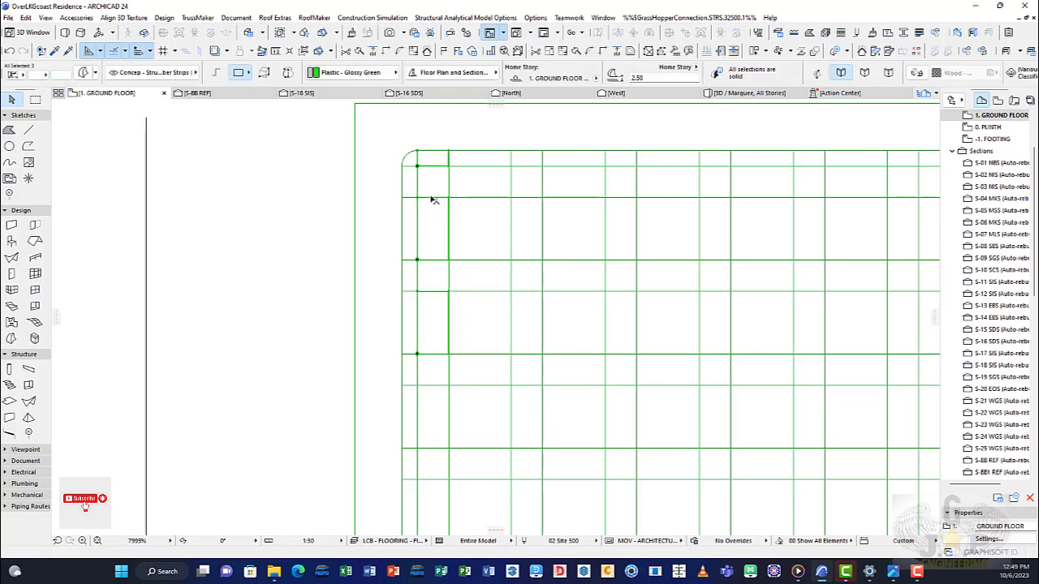
middle_click_drag(432, 441, 393, 264)
left_click(388, 252, "shift")
left_click(394, 333, "shift")
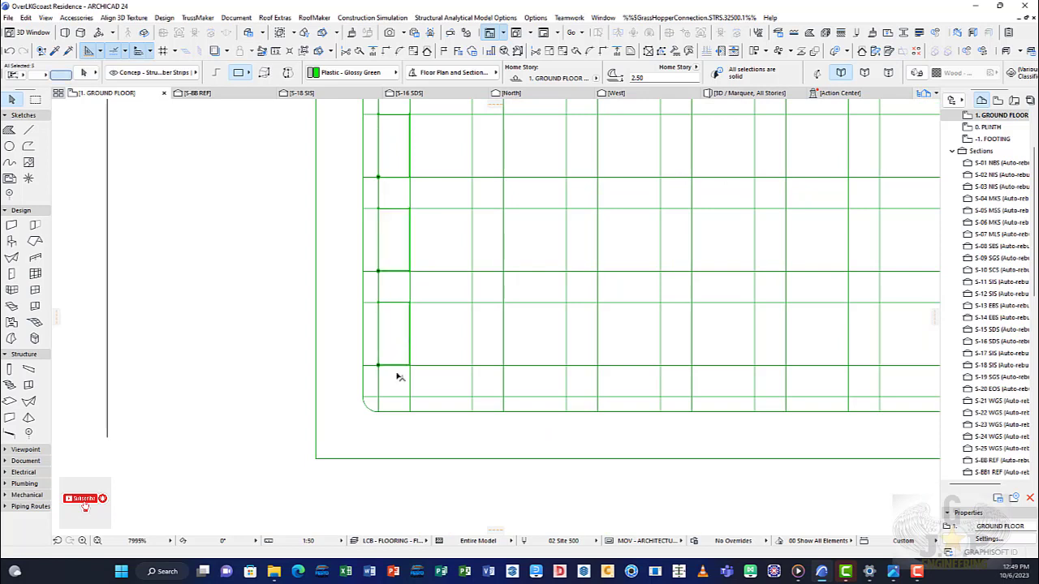
left_click(397, 401, "shift")
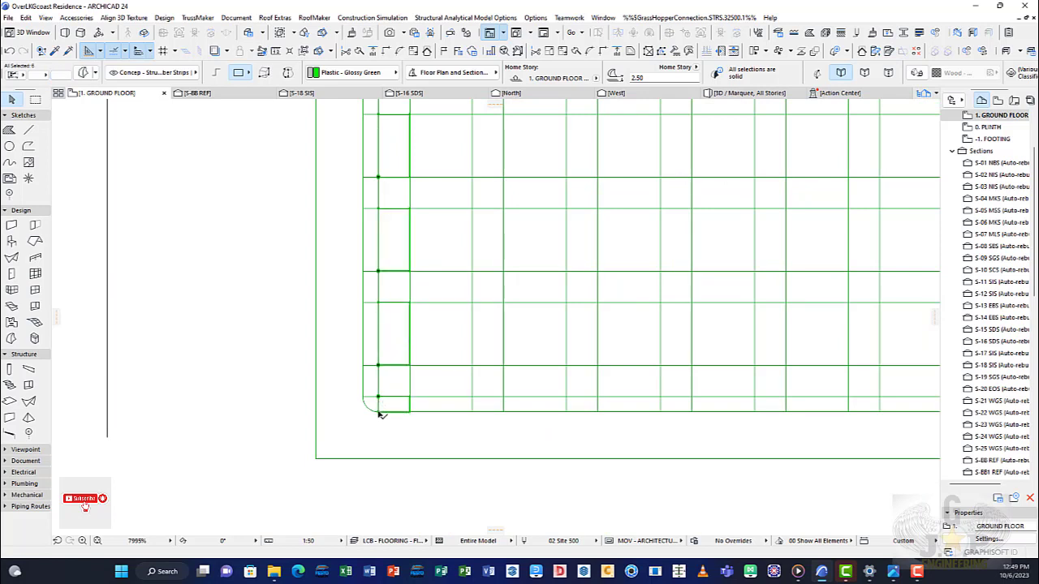
Multiply the selected cross pieces by Drag with the Spread method at 0.03 spacing, from the opening's lower-left corner to its lower-right corner.
left_click(380, 413)
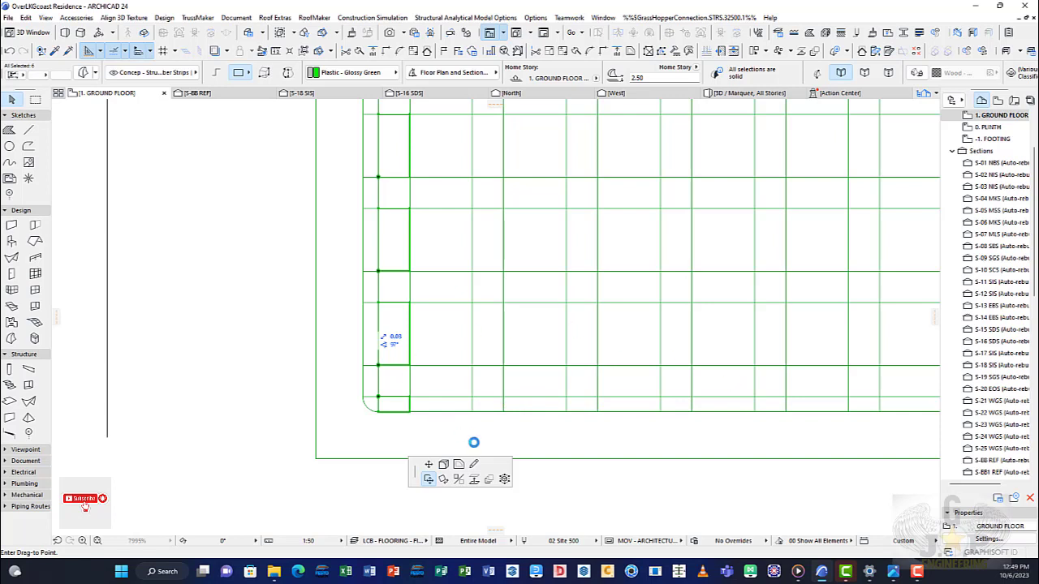
left_click(489, 479)
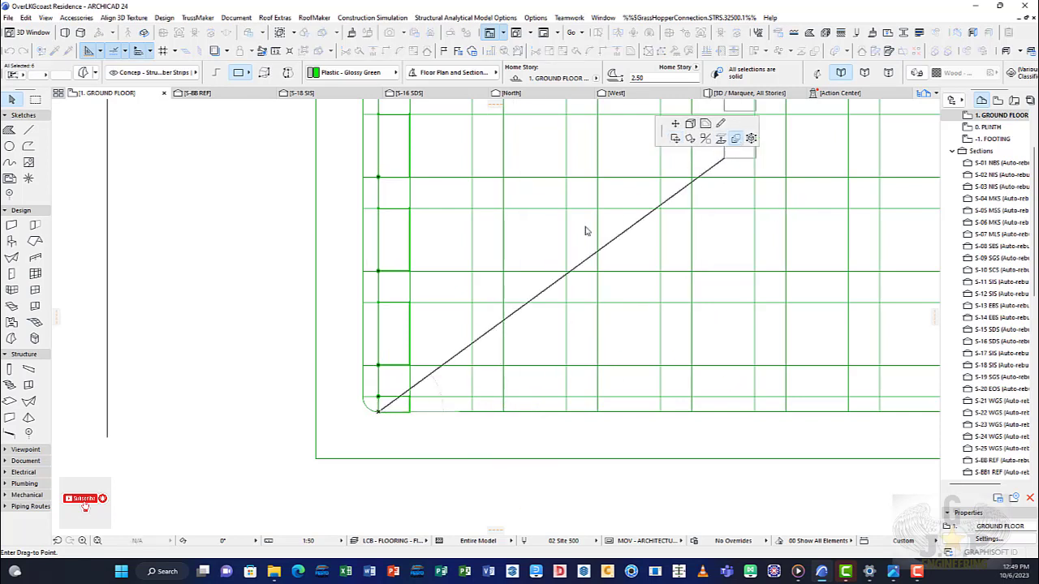
left_click(735, 139)
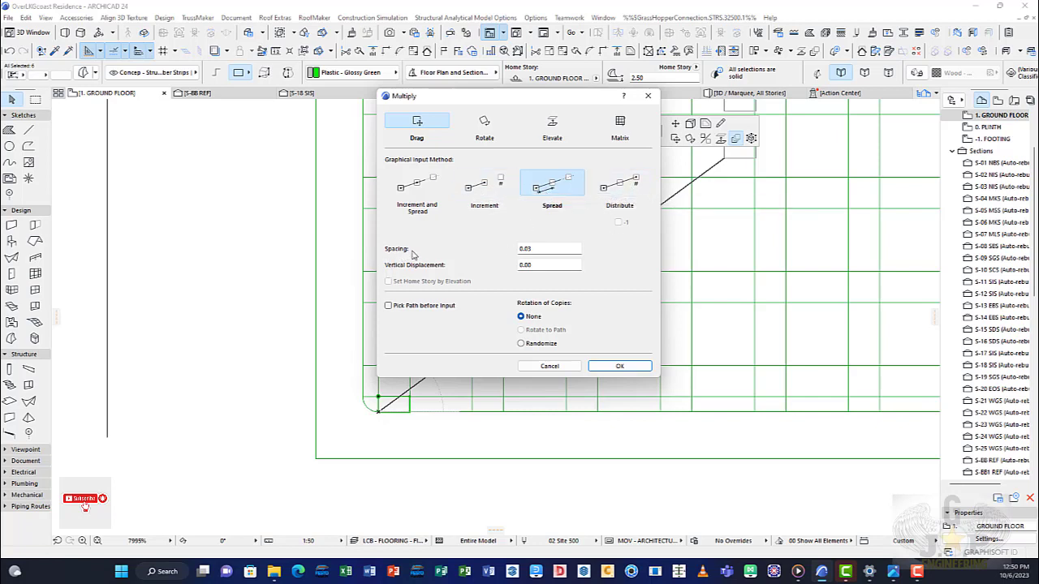
left_click(388, 306)
left_click(388, 306)
left_click(619, 366)
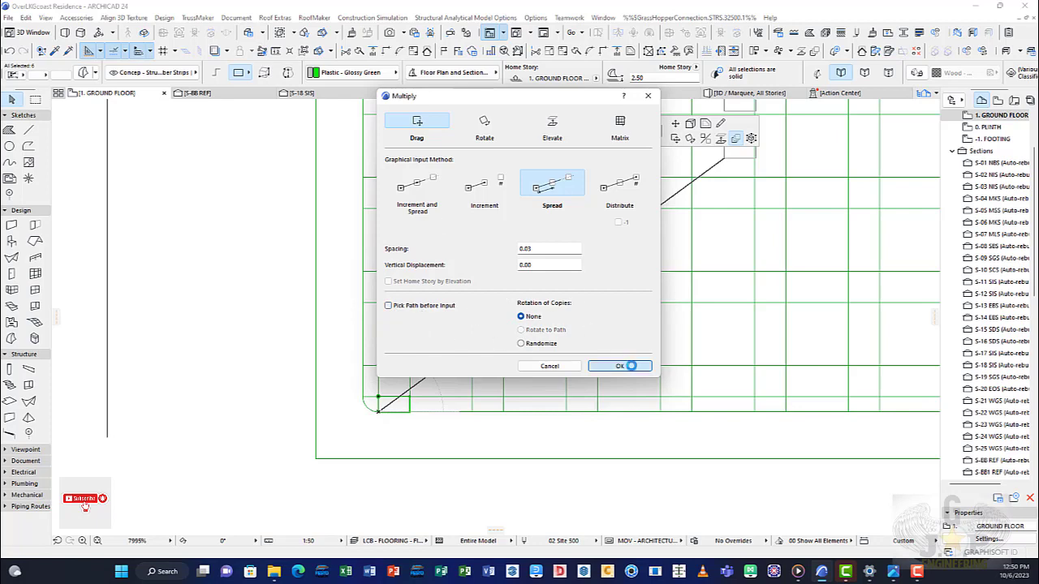
left_click(378, 412)
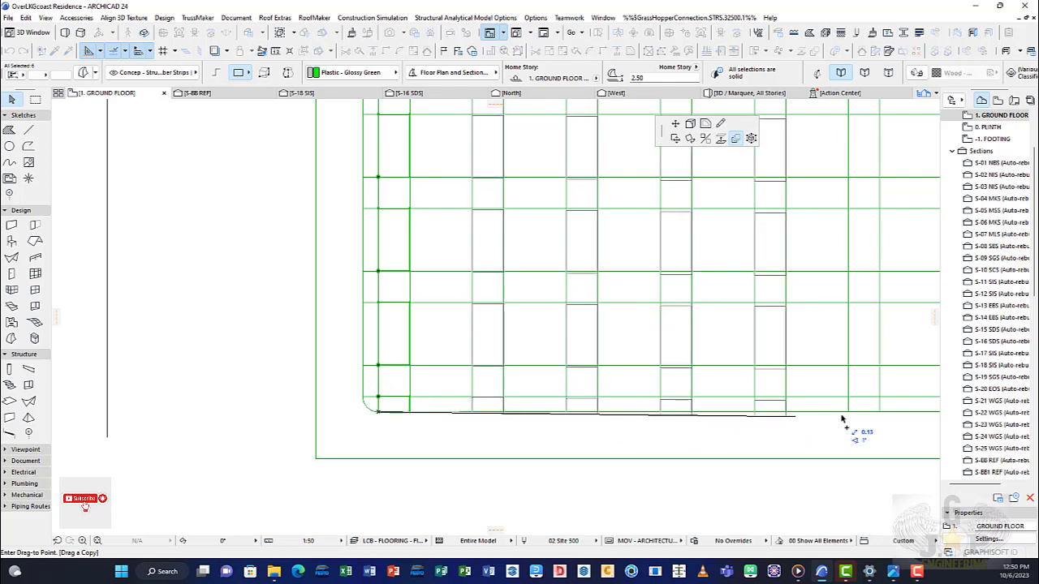
scroll(413, 394, "right", 5)
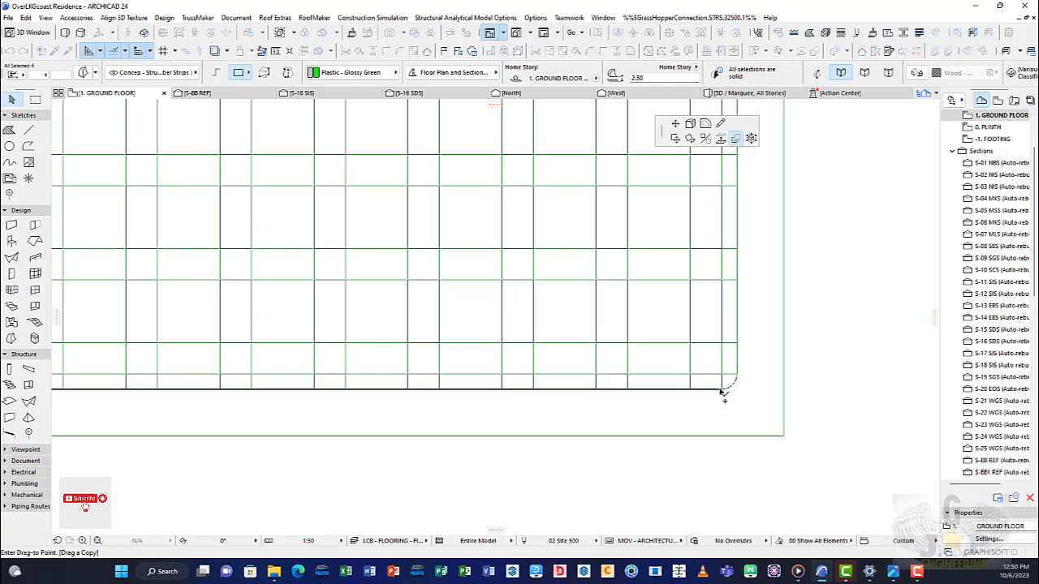
left_click(722, 393)
scroll(689, 389, "down", 4)
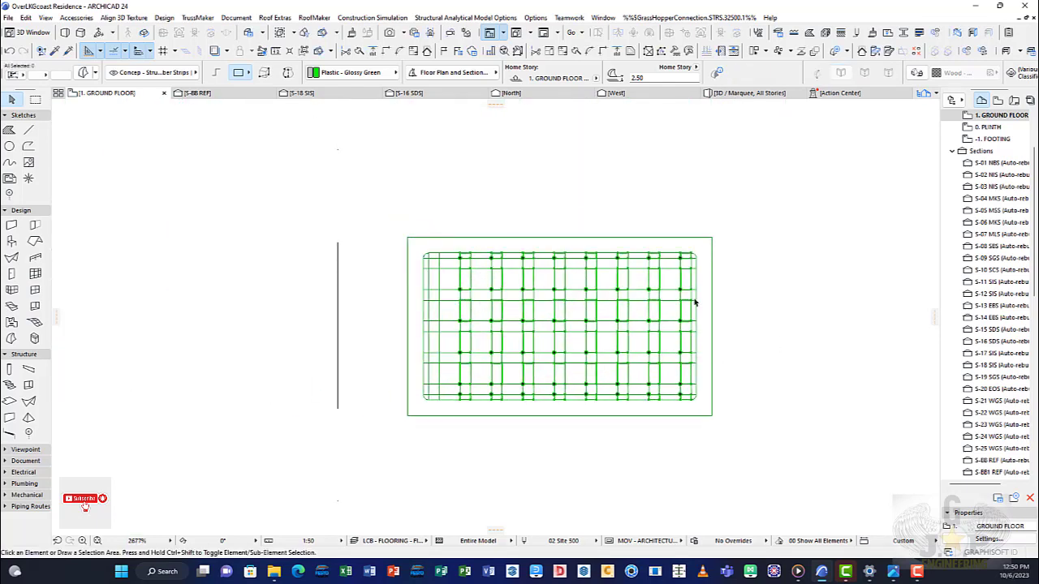
In the 3D window, raise the row of nine cross pieces next to the short edge pieces slightly, bringing them up between the bars.
left_click(746, 92)
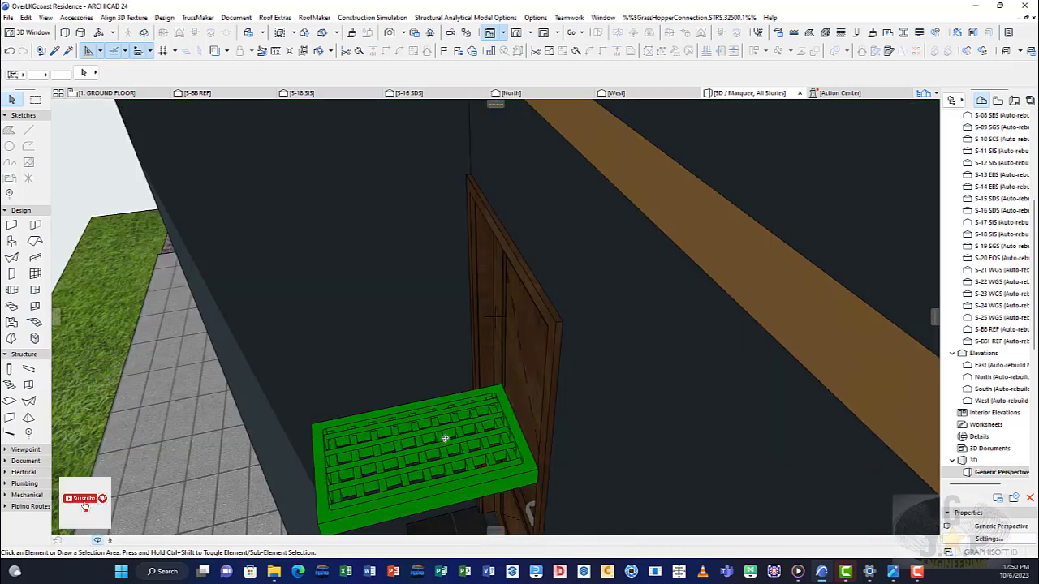
middle_click_drag(445, 438, 429, 273, "shift")
scroll(494, 360, "up", 5)
scroll(494, 359, "down", 5)
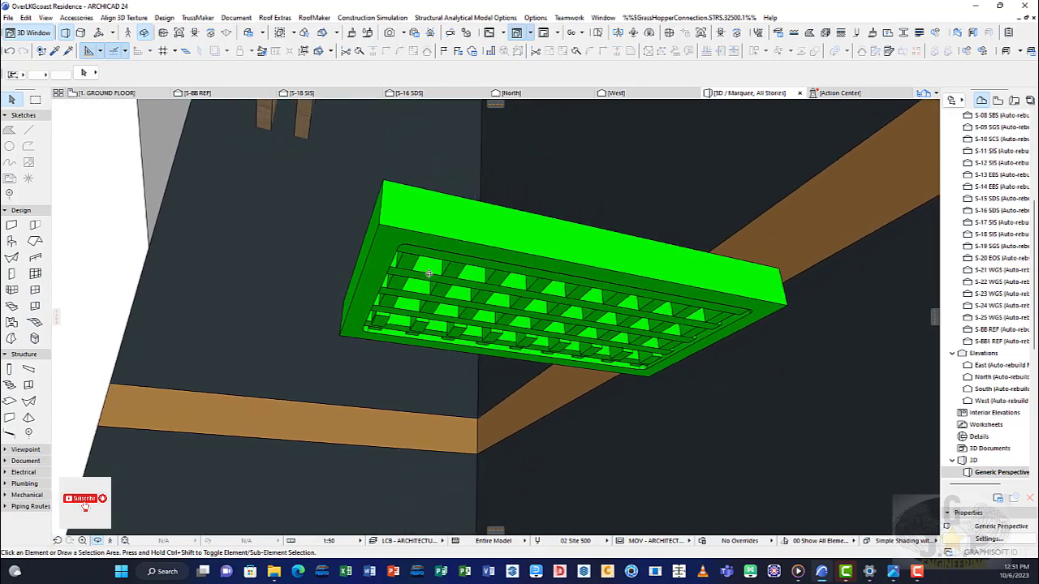
mouse_move(414, 321)
middle_mouse_down("shift")
mouse_move(424, 341)
mouse_move(598, 281)
mouse_move(577, 289)
mouse_move(608, 336)
mouse_move(573, 356)
mouse_move(478, 327)
mouse_move(250, 329)
mouse_move(213, 342)
mouse_move(418, 323)
middle_mouse_up("shift")
scroll(418, 323, "up", 10)
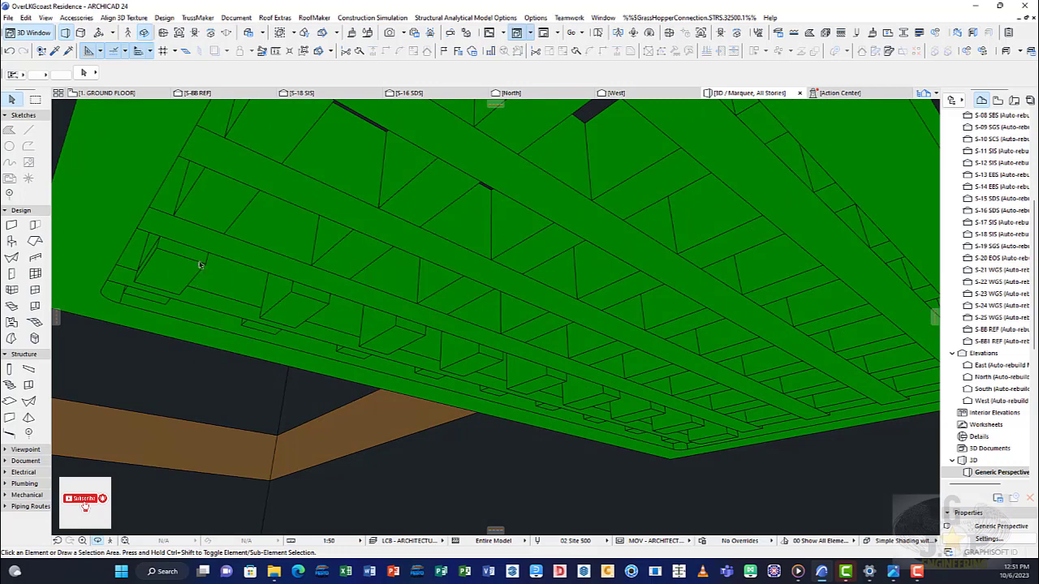
left_click(297, 298)
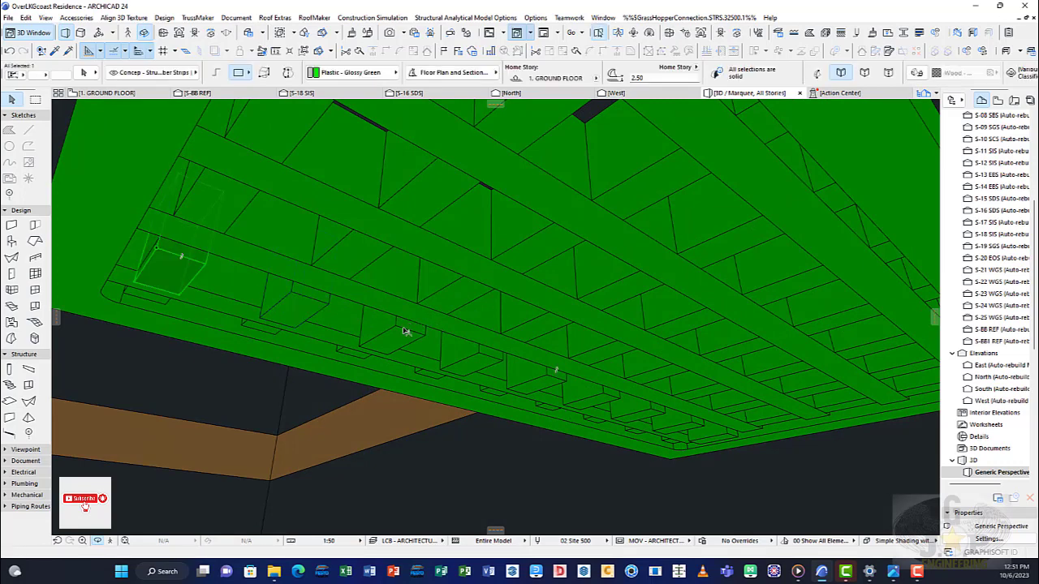
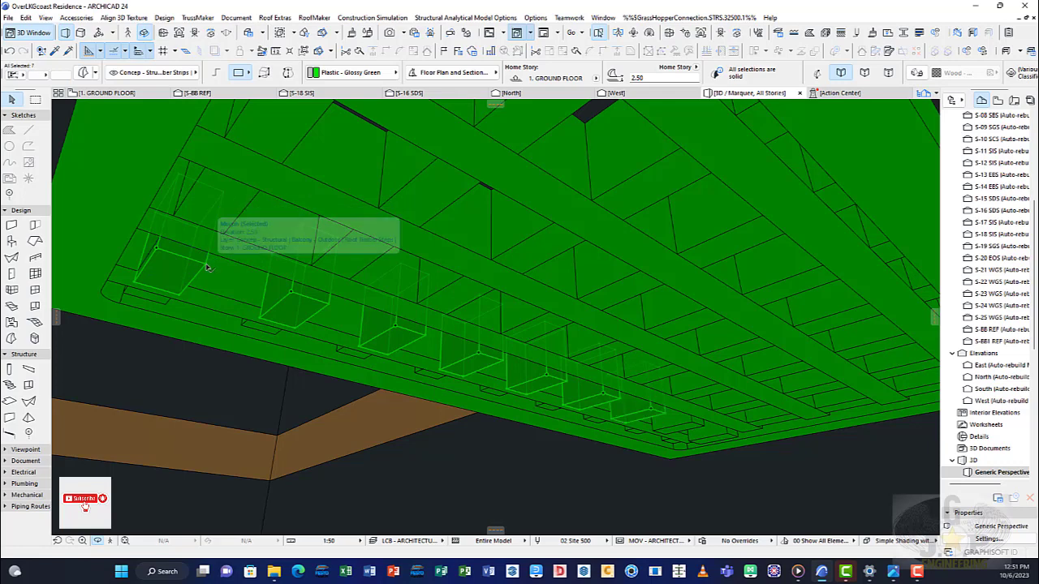
left_click(692, 419, "shift")
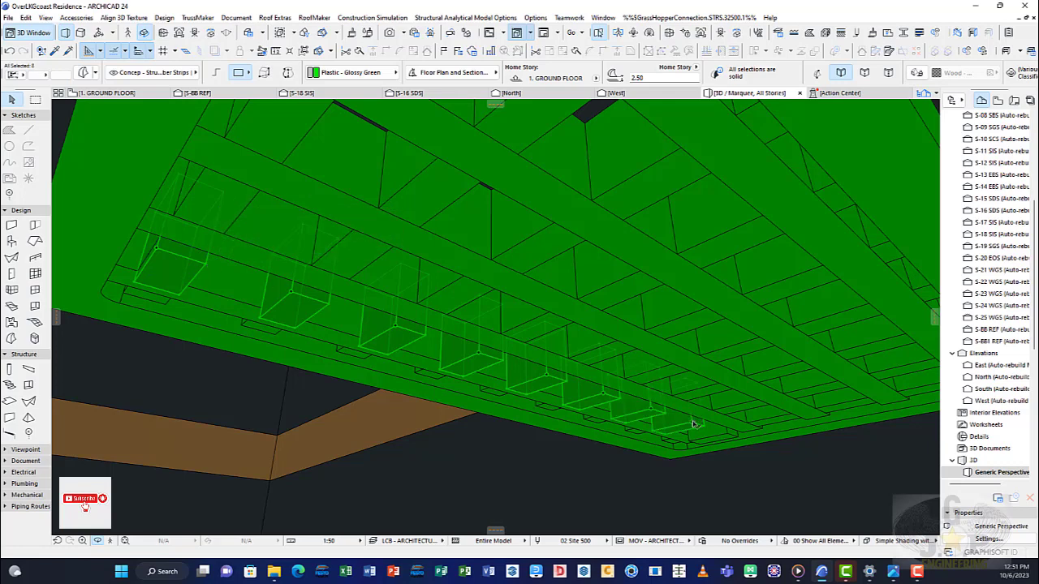
left_click(206, 265)
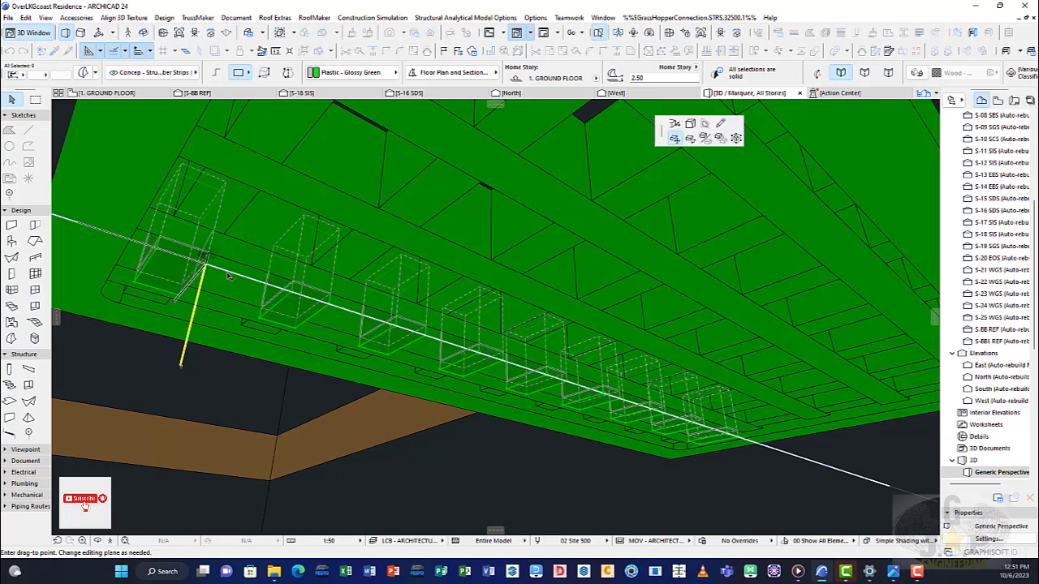
key("Escape")
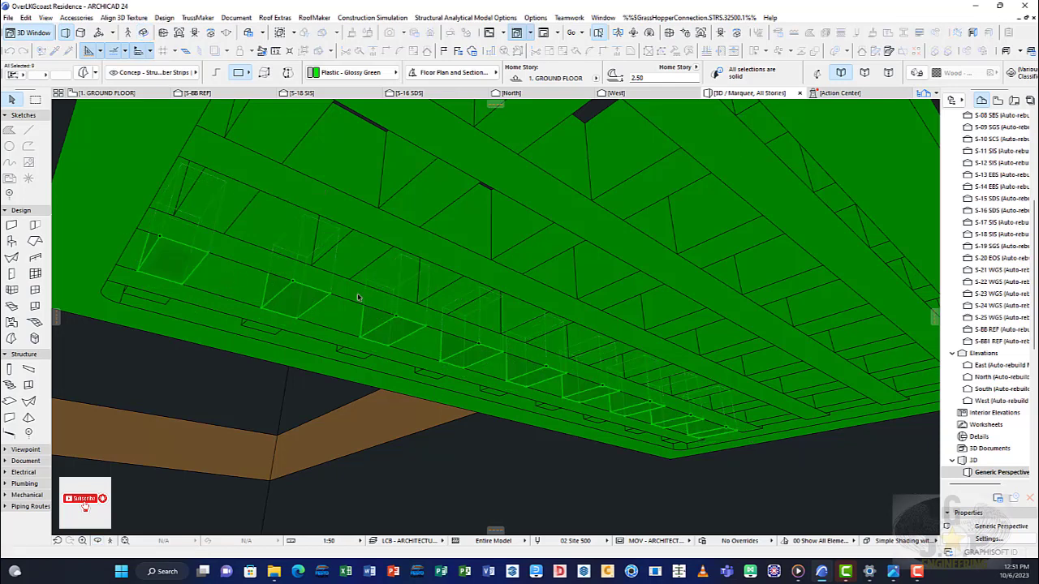
key("Escape")
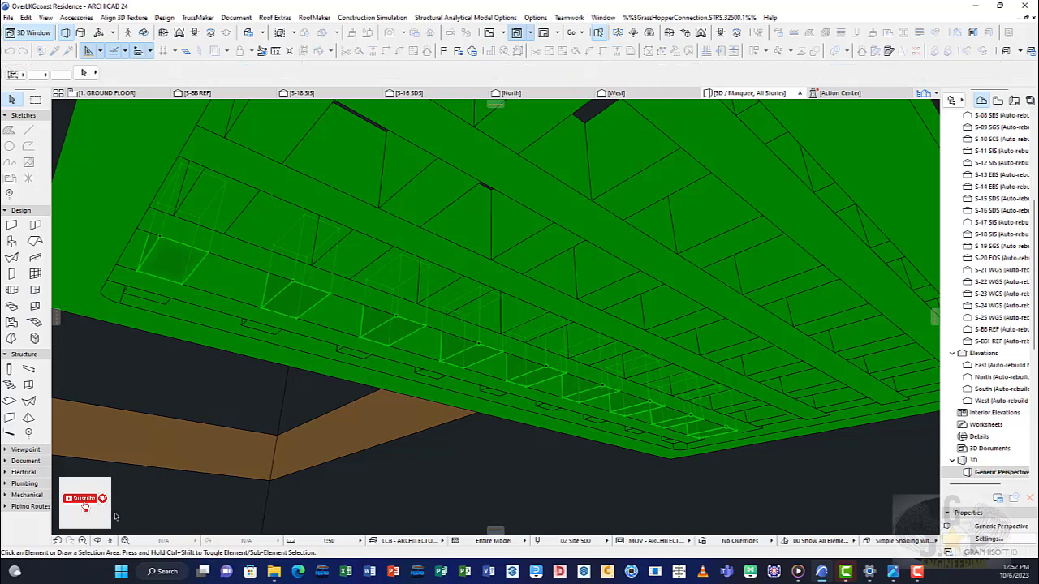
Measure the depth from the frame's top edge to the grille bars at an inner corner of the opening.
left_click(98, 541)
mouse_move(385, 320)
middle_mouse_down("shift")
mouse_move(257, 345)
mouse_move(395, 438)
mouse_move(350, 395)
mouse_move(414, 341)
mouse_move(436, 347)
mouse_move(360, 318)
middle_mouse_up("shift")
scroll(355, 246, "up", 5)
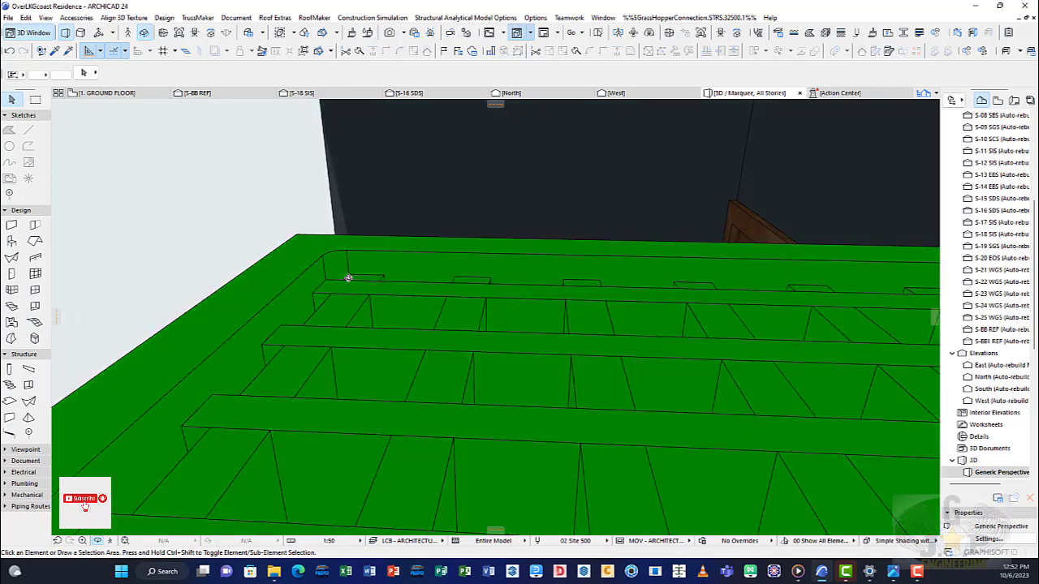
key("m")
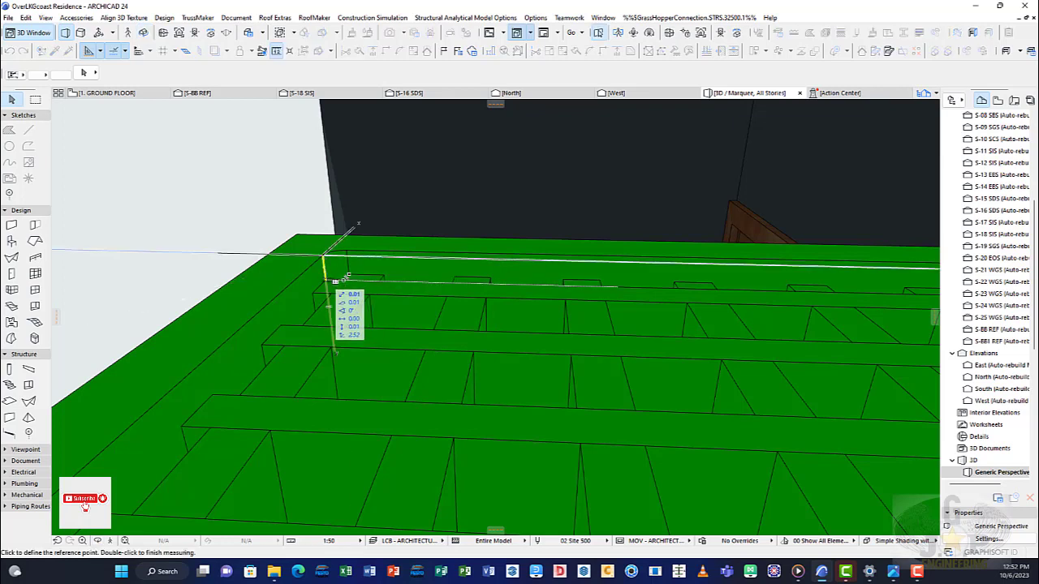
key("Escape")
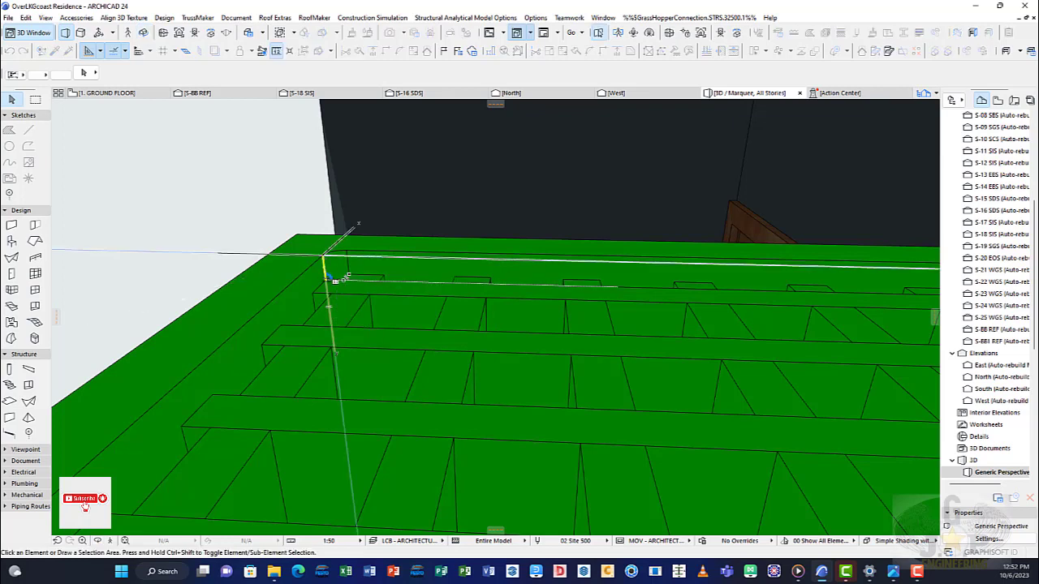
Extrude the frame's top face upward by 0.005 with push/pull and clear the selection.
left_click(283, 276)
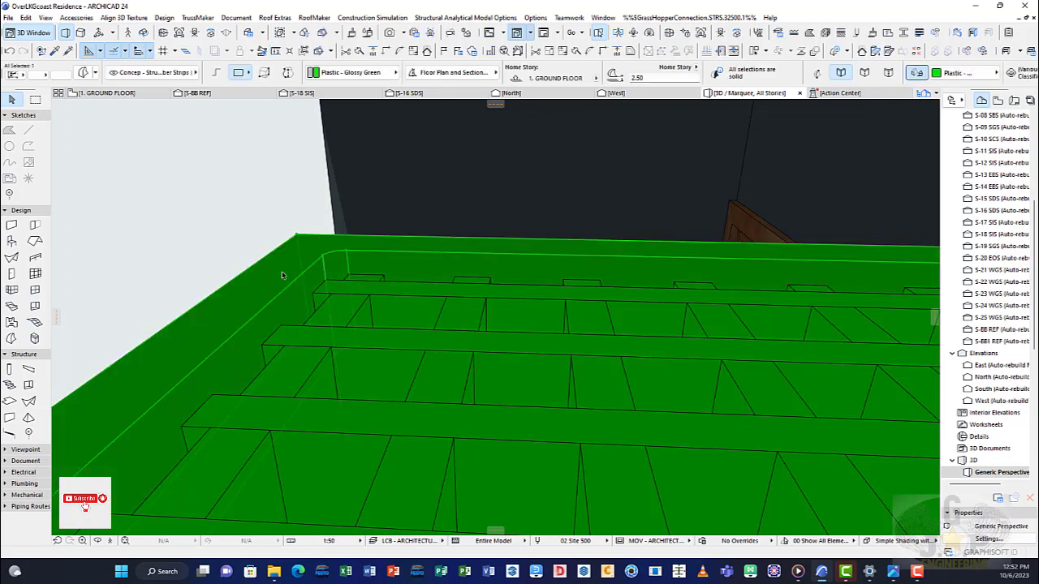
left_click(285, 276)
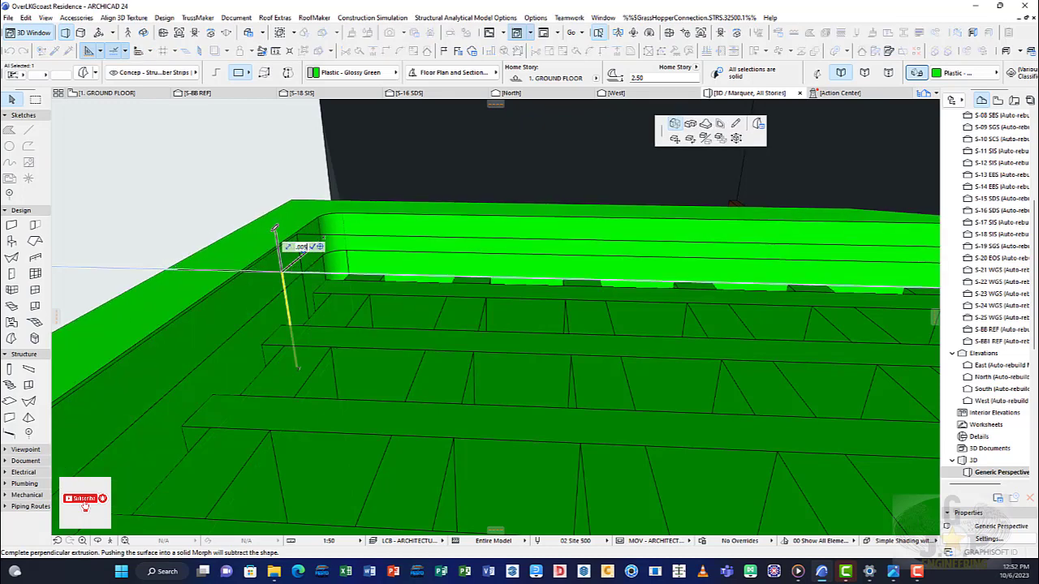
left_click(275, 229)
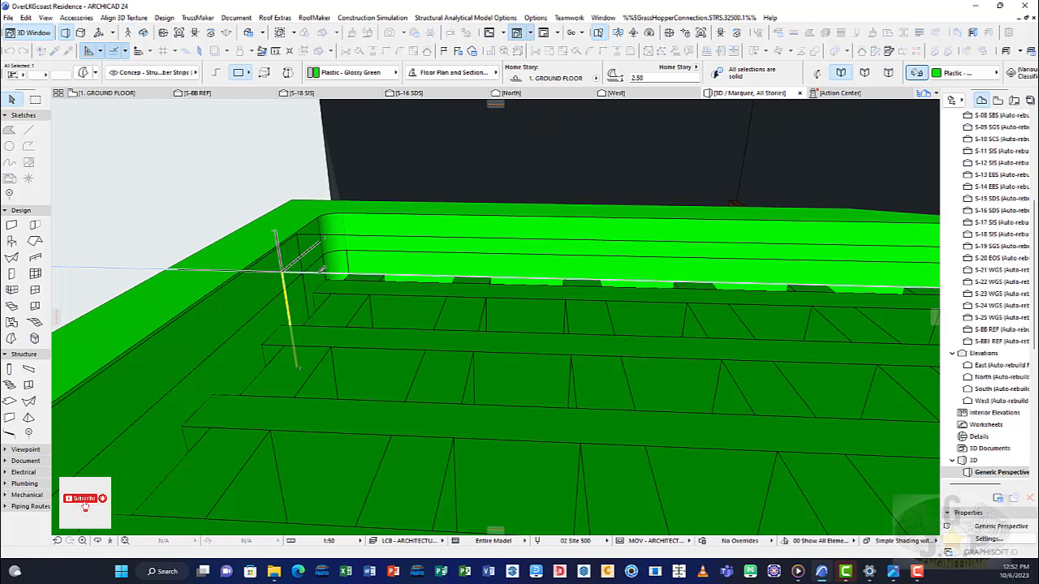
scroll(373, 305, "down", 8)
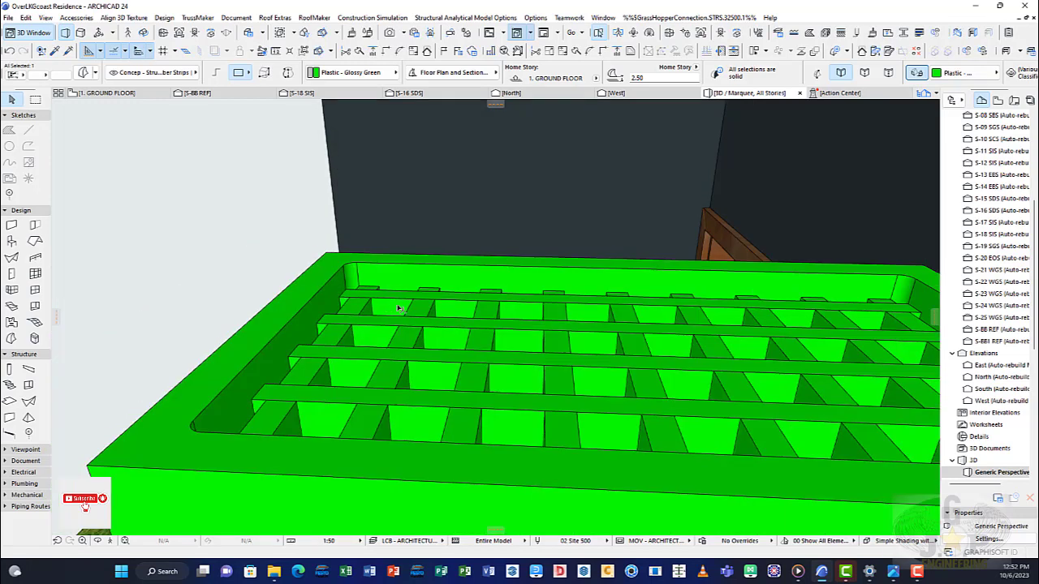
scroll(402, 316, "up", 5)
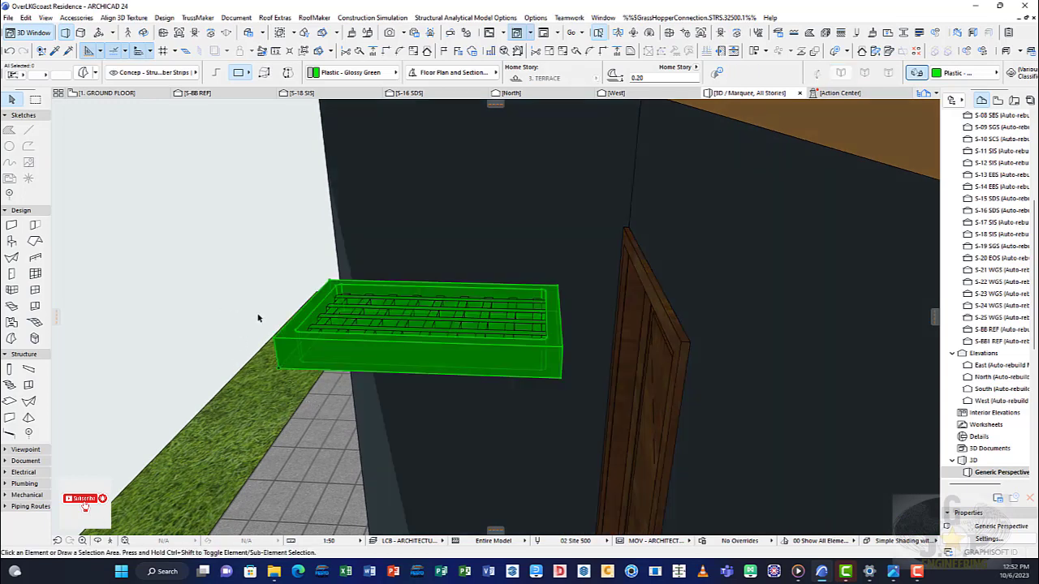
left_click(259, 318)
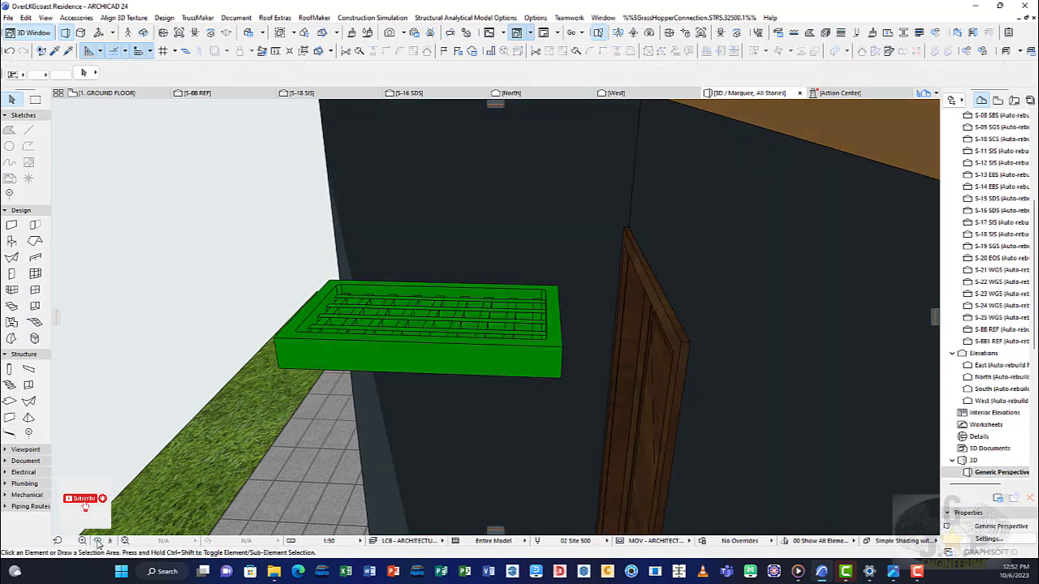
View the grille from above and select all its bars and cross pieces together with the surrounding frame.
middle_click_drag(297, 367, 479, 217, "shift")
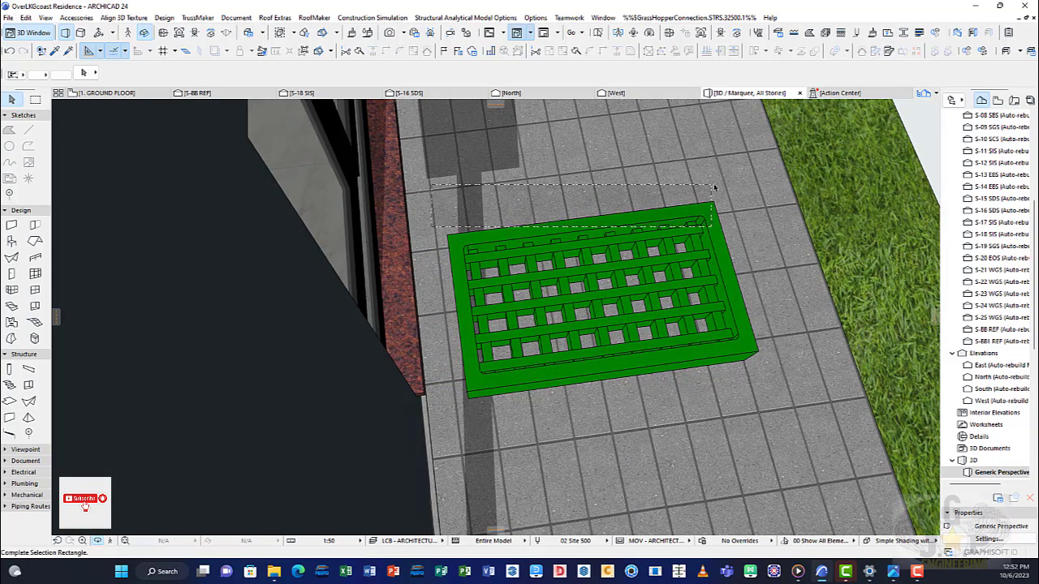
left_click(448, 209)
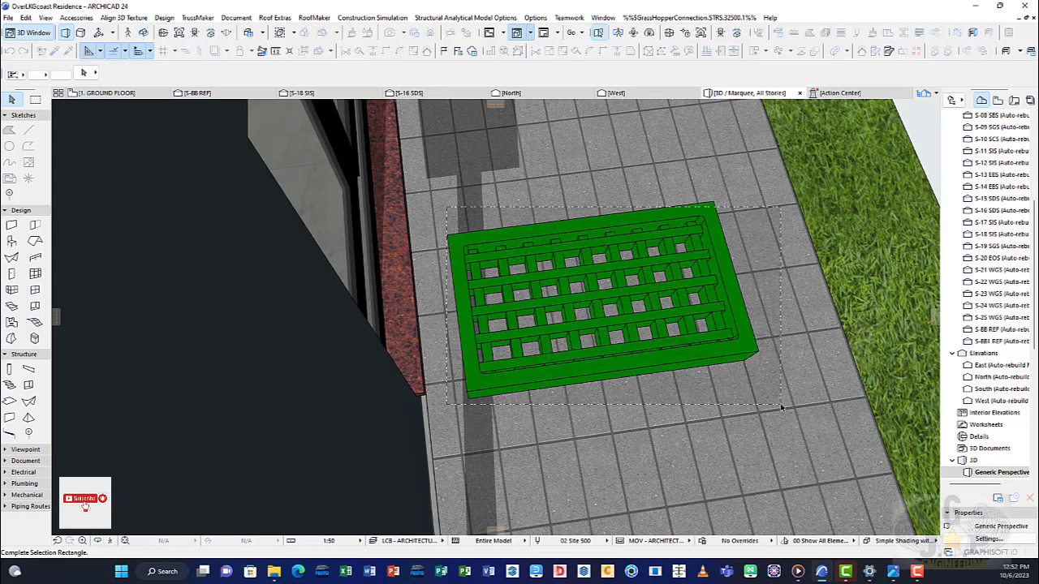
left_click(661, 336)
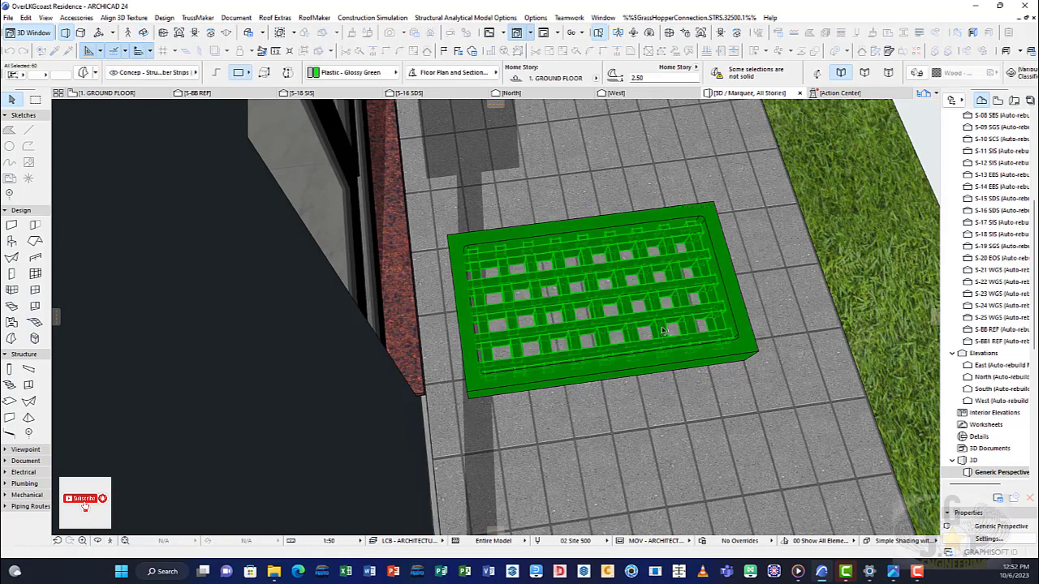
left_click(565, 237, "shift")
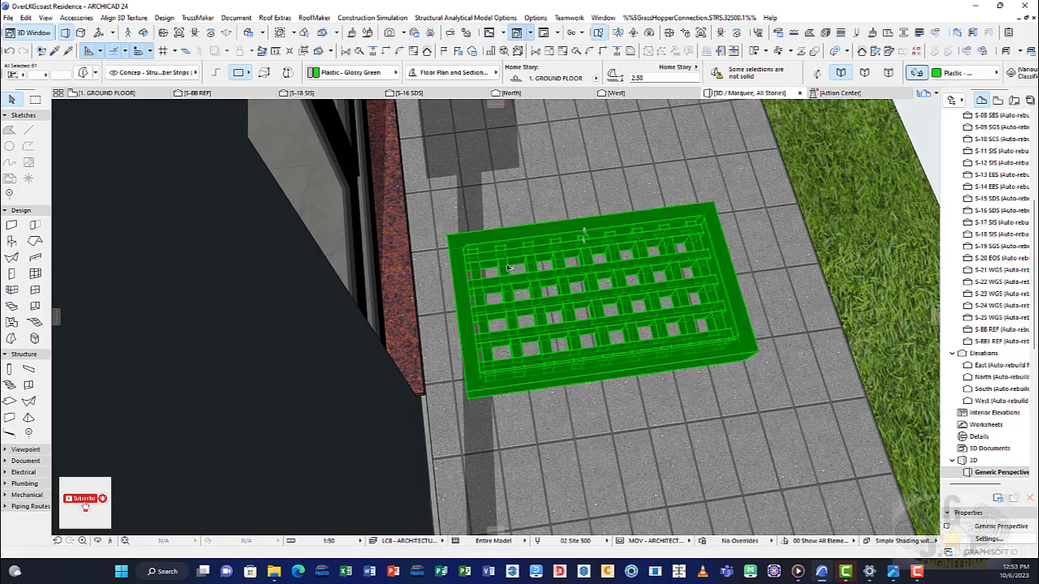
middle_click_drag(671, 277, 648, 340)
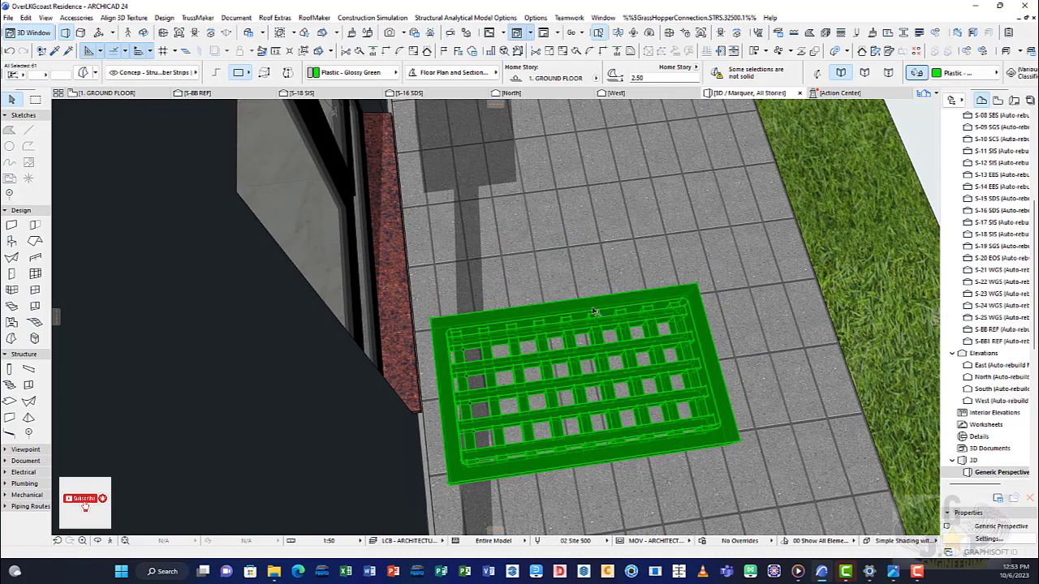
middle_click_drag(631, 326, 624, 317)
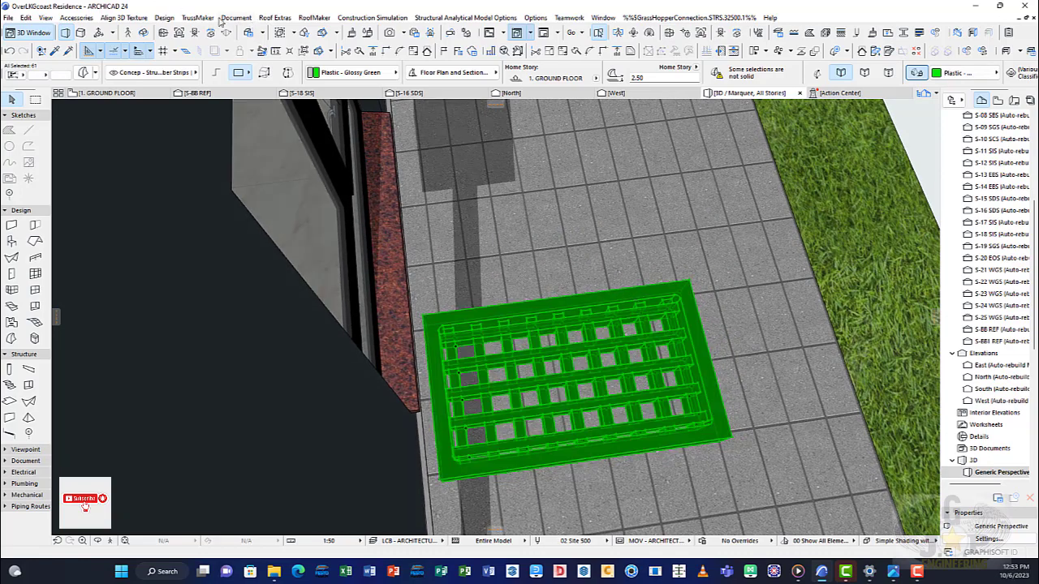
Merge the selected bars, cross pieces and frame into one morph with Union, and select the merged grille.
left_click(163, 18)
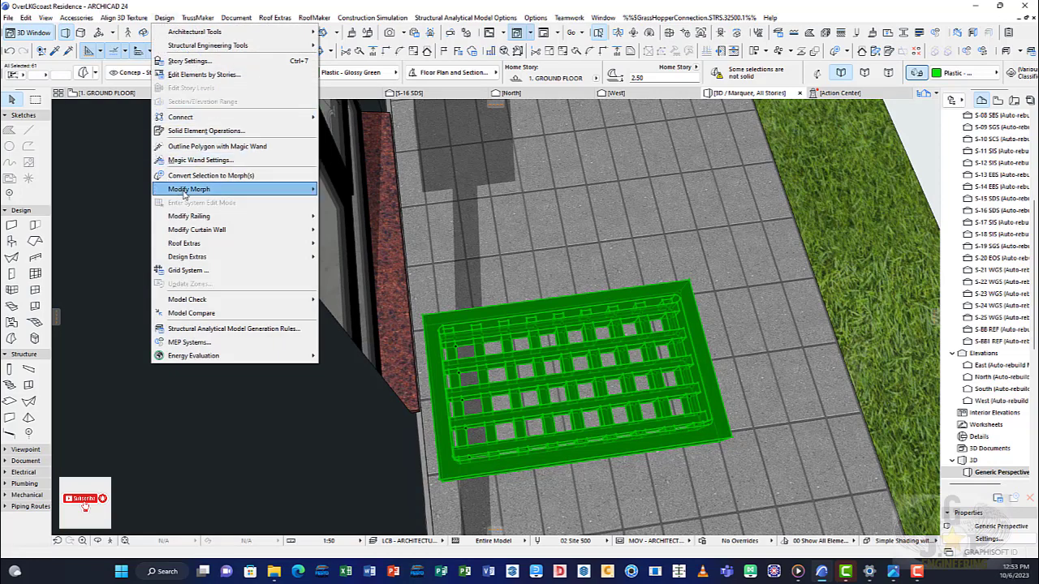
mouse_move(197, 220)
mouse_move(199, 189)
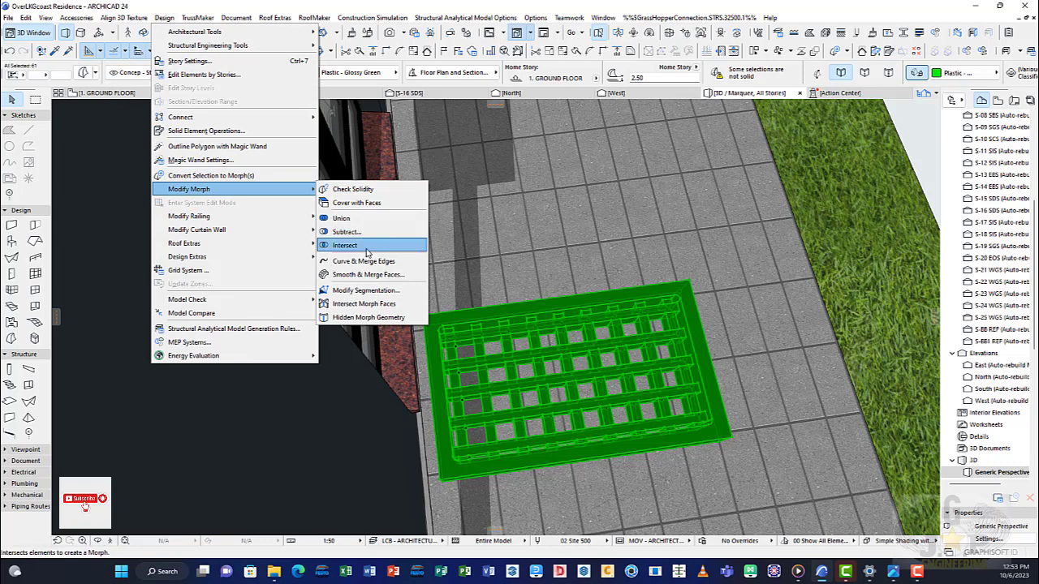
left_click(341, 218)
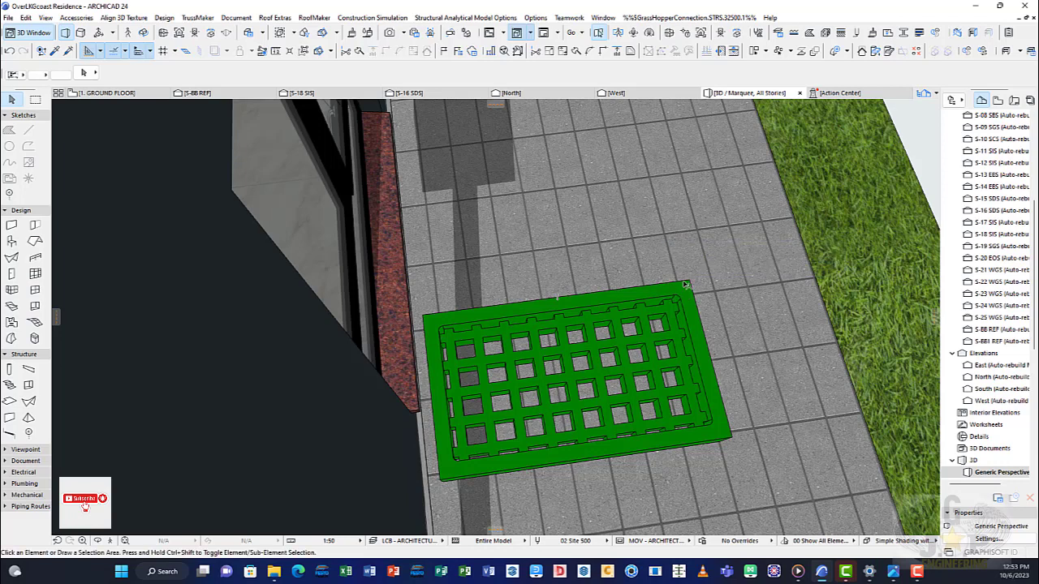
left_click(616, 344)
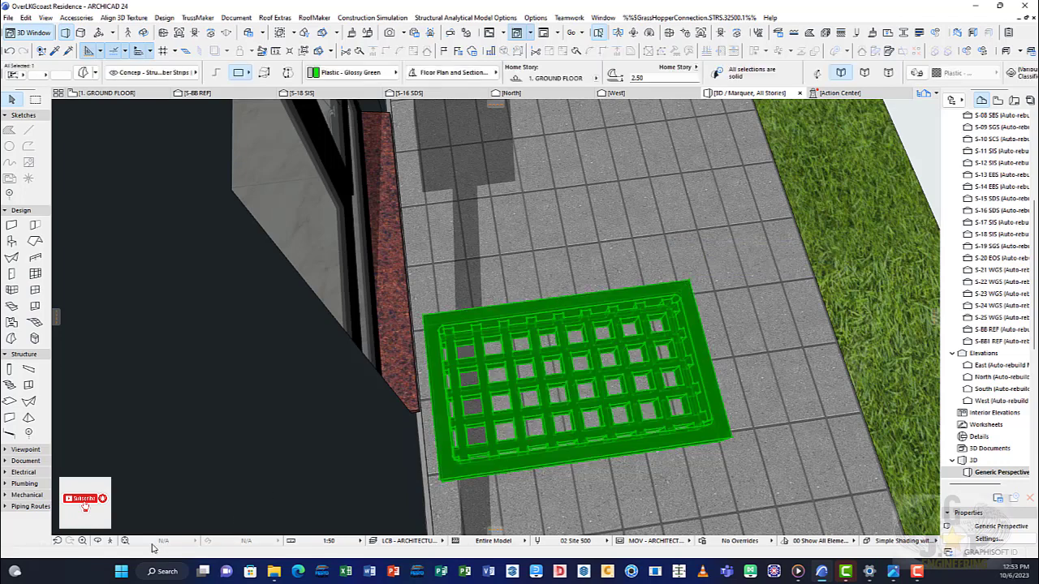
View the grille from its short end and align the editing plane to that end face with Pick Plane.
middle_click_drag(574, 408, 489, 329, "shift")
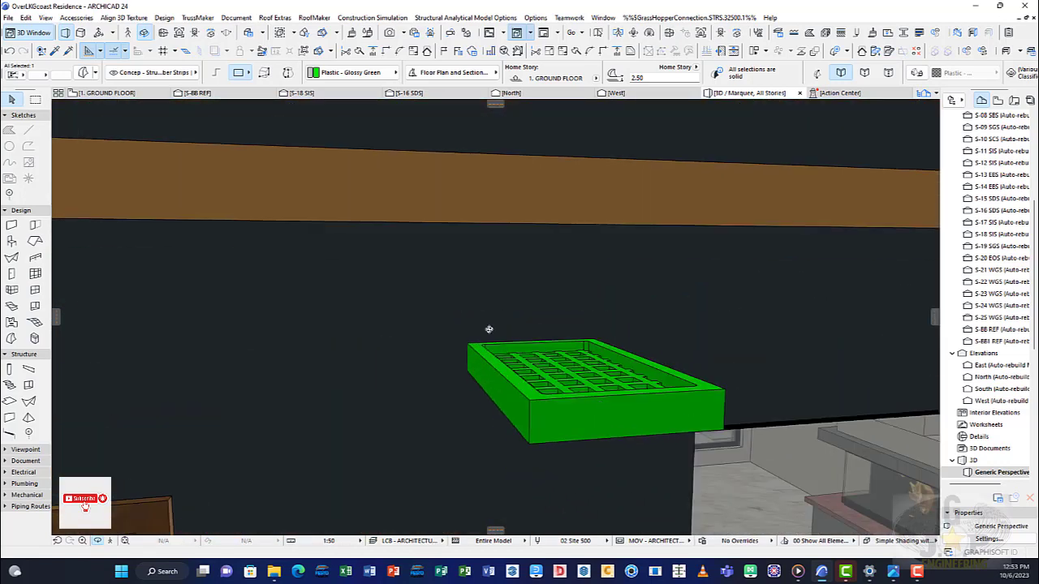
left_click(385, 295)
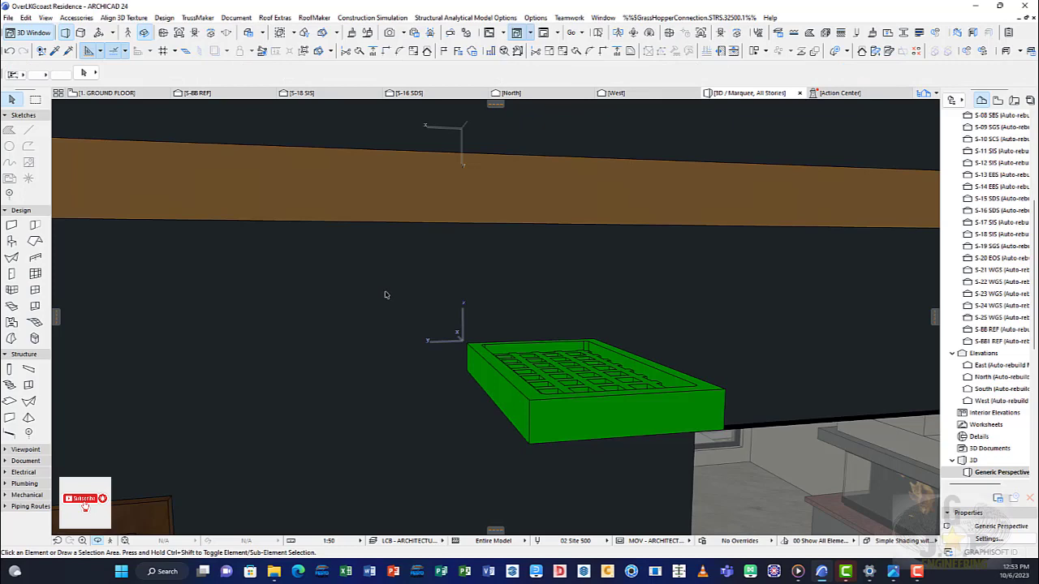
right_click(383, 293)
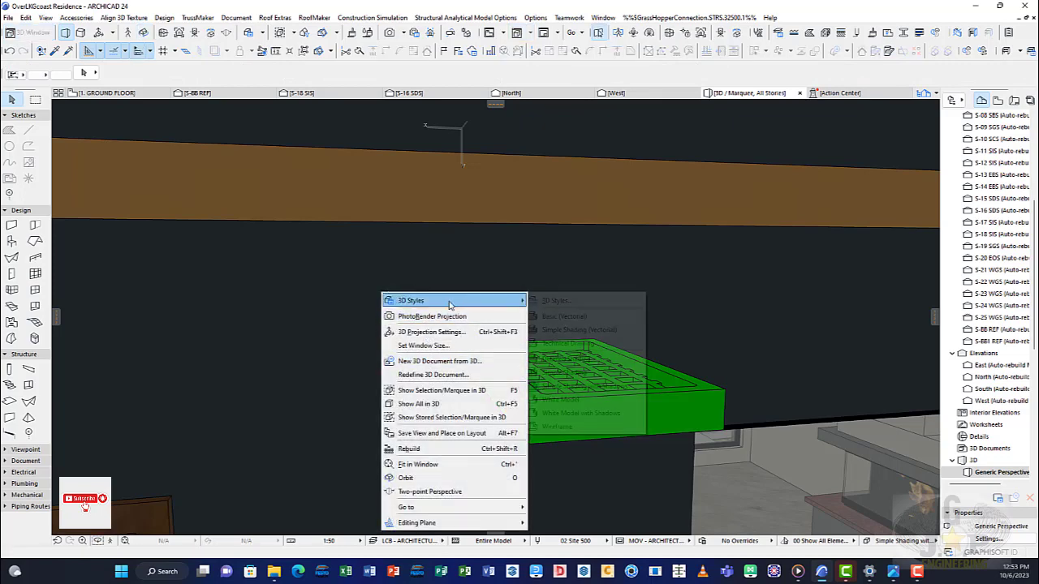
mouse_move(461, 526)
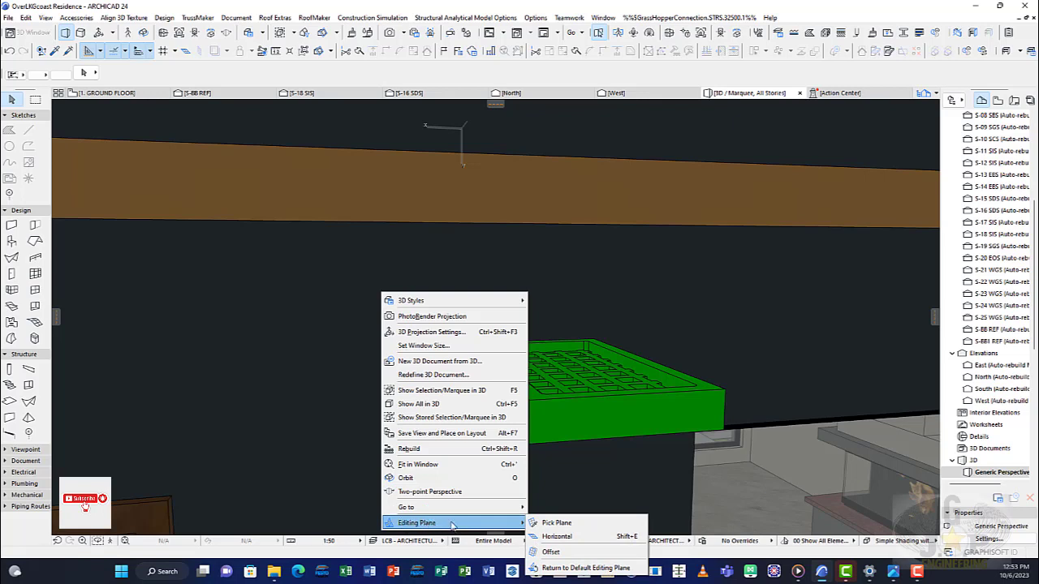
left_click(564, 524)
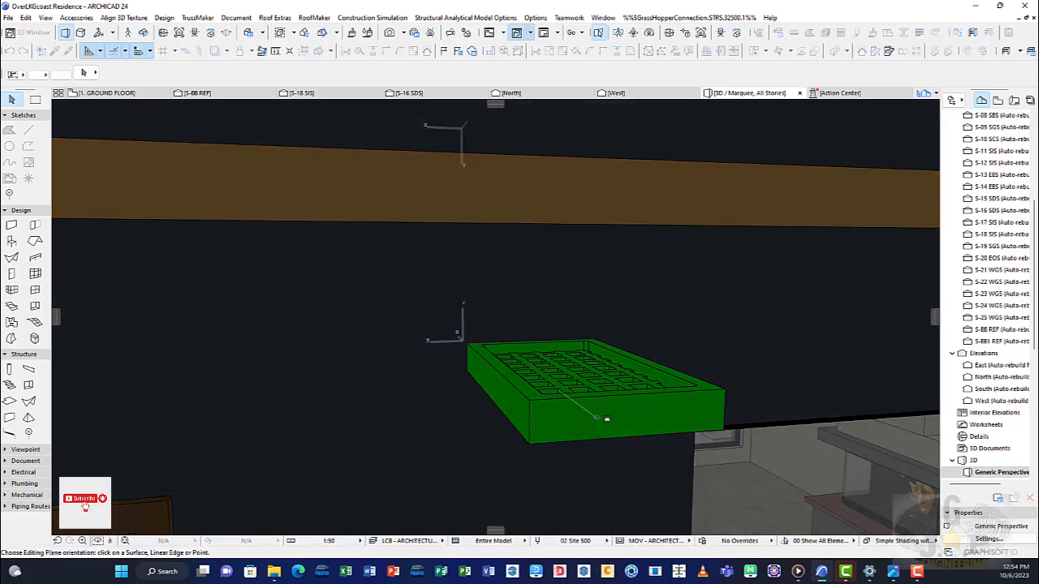
left_click(627, 420)
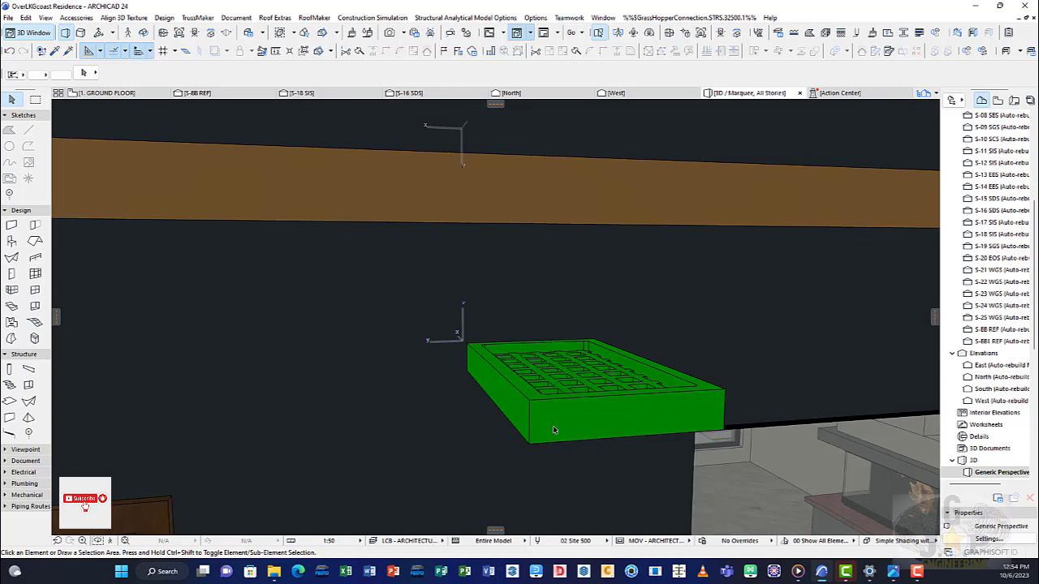
Rotate the merged grille 90° about the lower corner of its short end face so it stands upright on its long side.
left_click(582, 419)
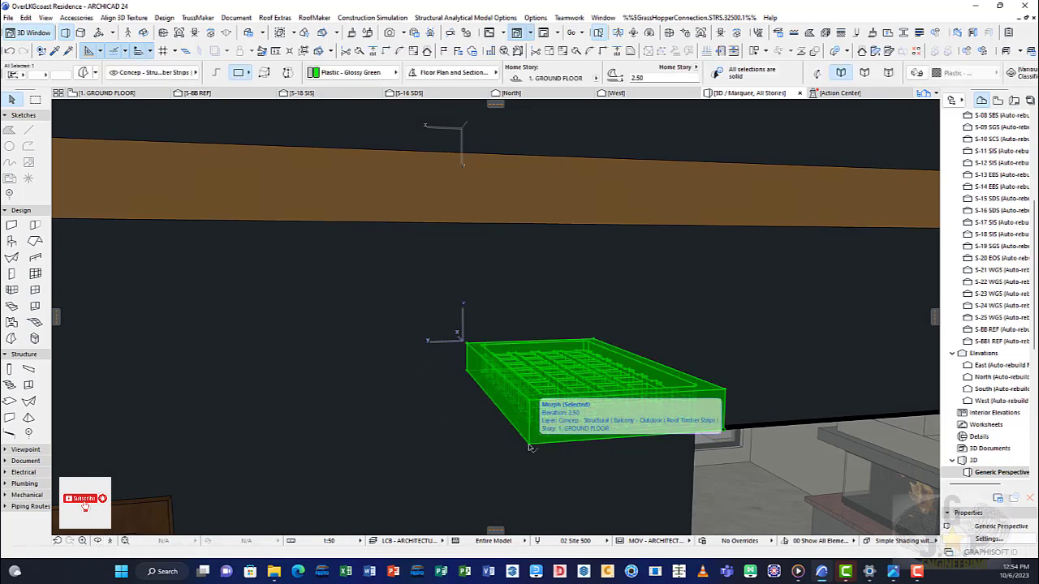
left_click(529, 445)
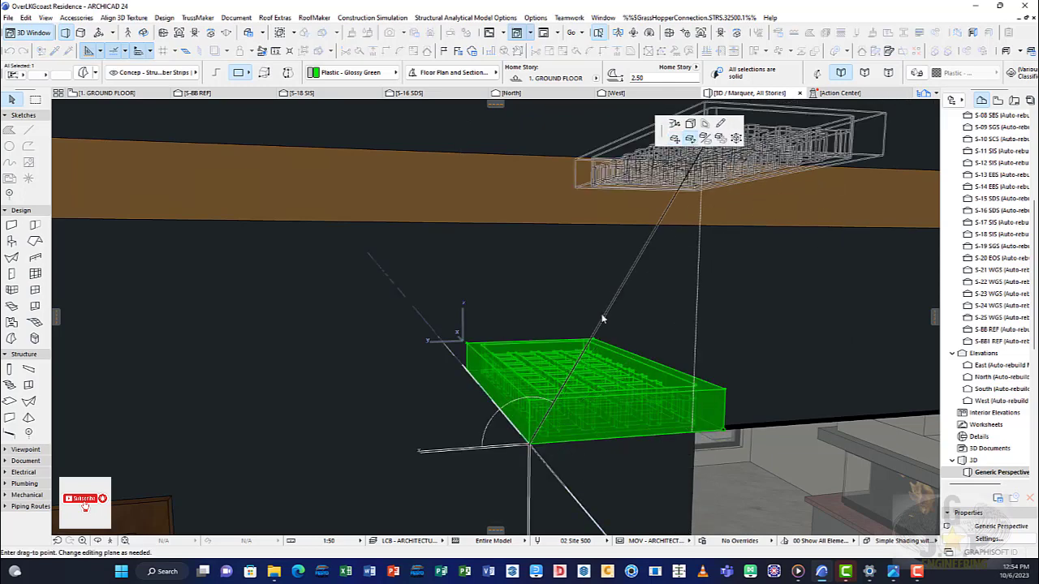
left_click(690, 138)
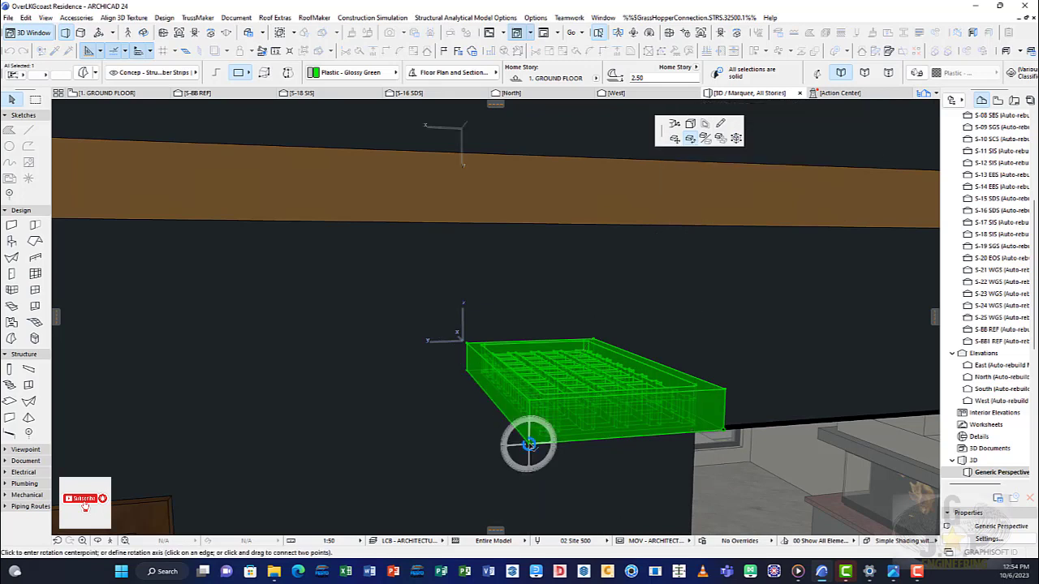
left_click(529, 443)
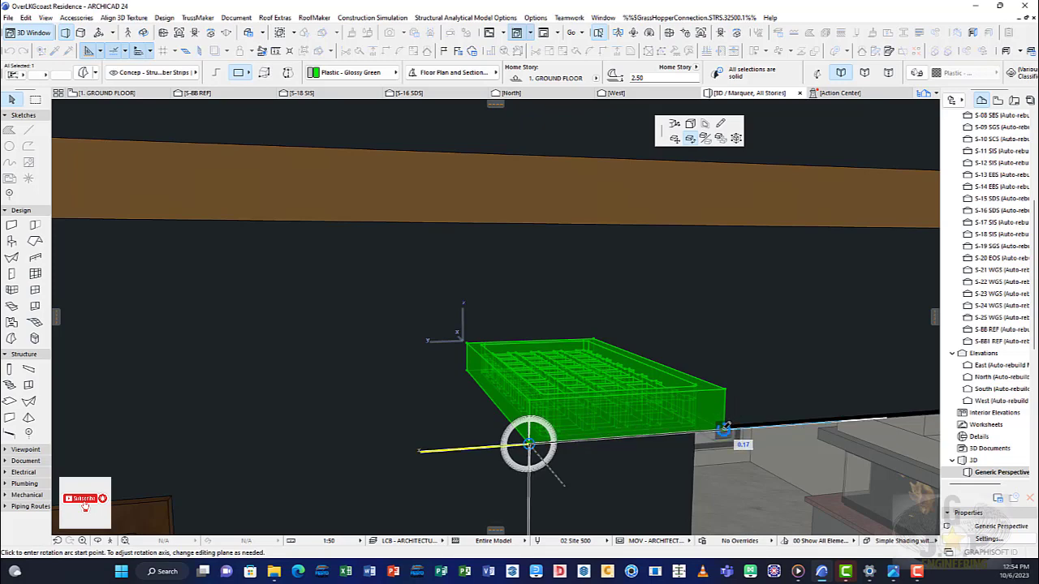
left_click(723, 427)
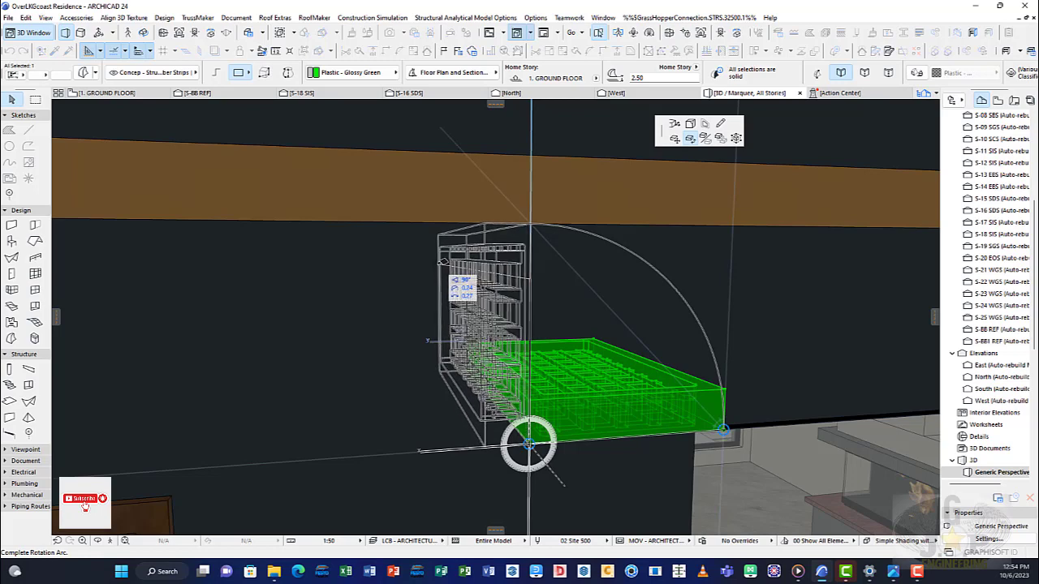
left_click(442, 262)
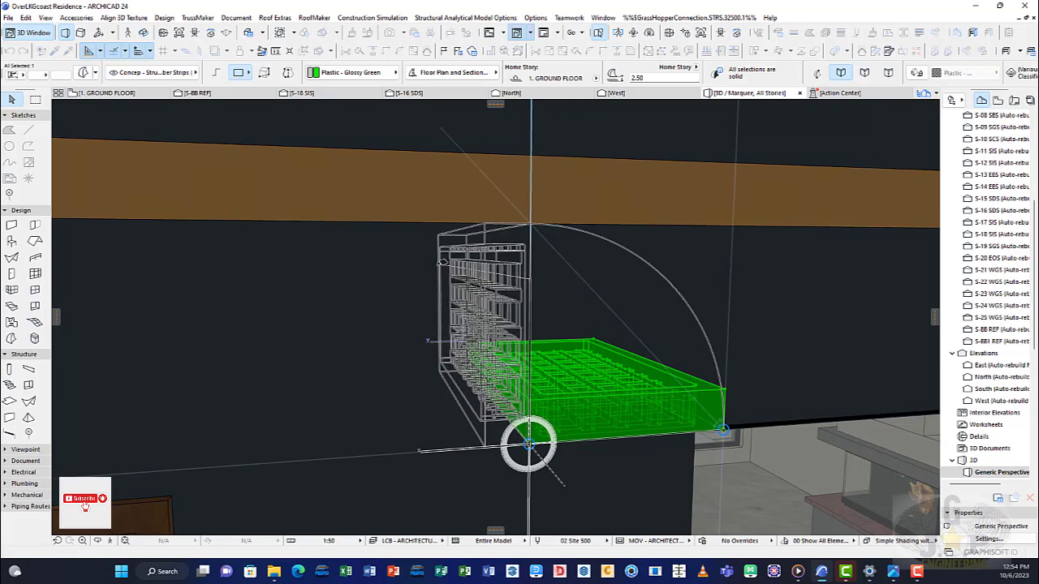
middle_click_drag(548, 226, 661, 281, "shift")
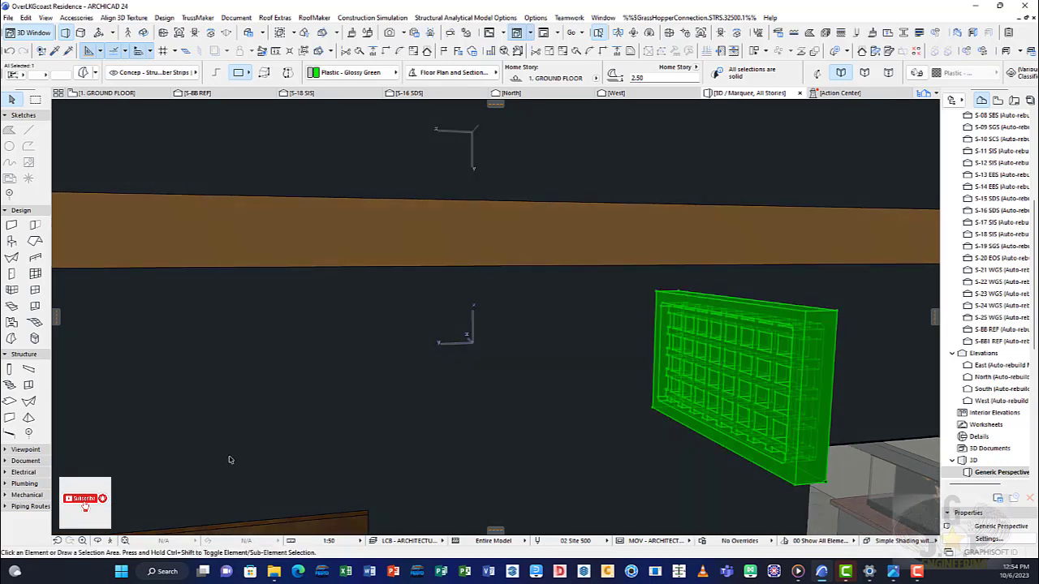
Deselect the upright grille, inspect it from another angle in 3D, and open the ground floor plan.
left_click(167, 482)
left_click(99, 541)
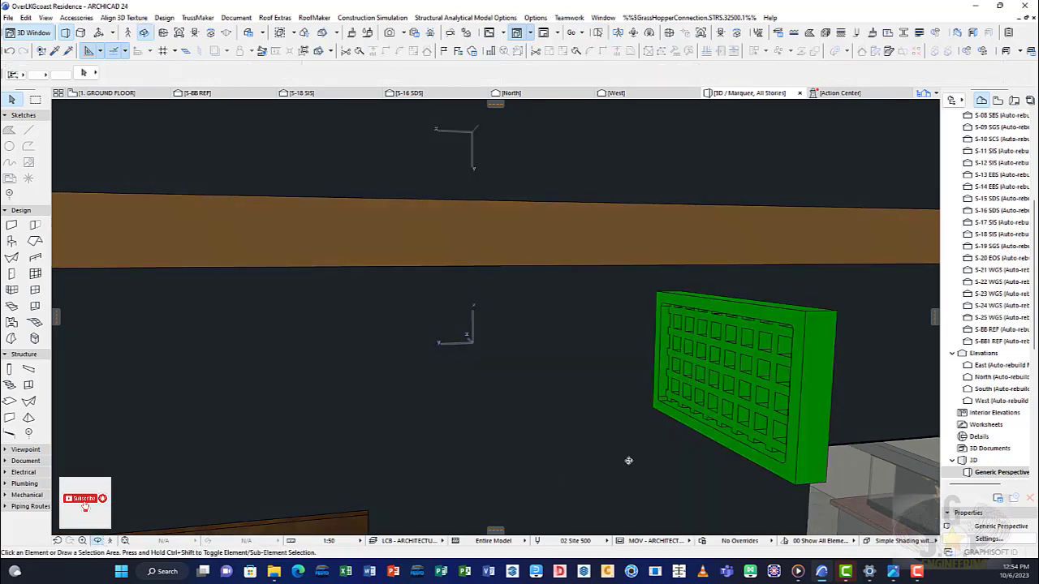
left_click_drag(489, 431, 243, 197)
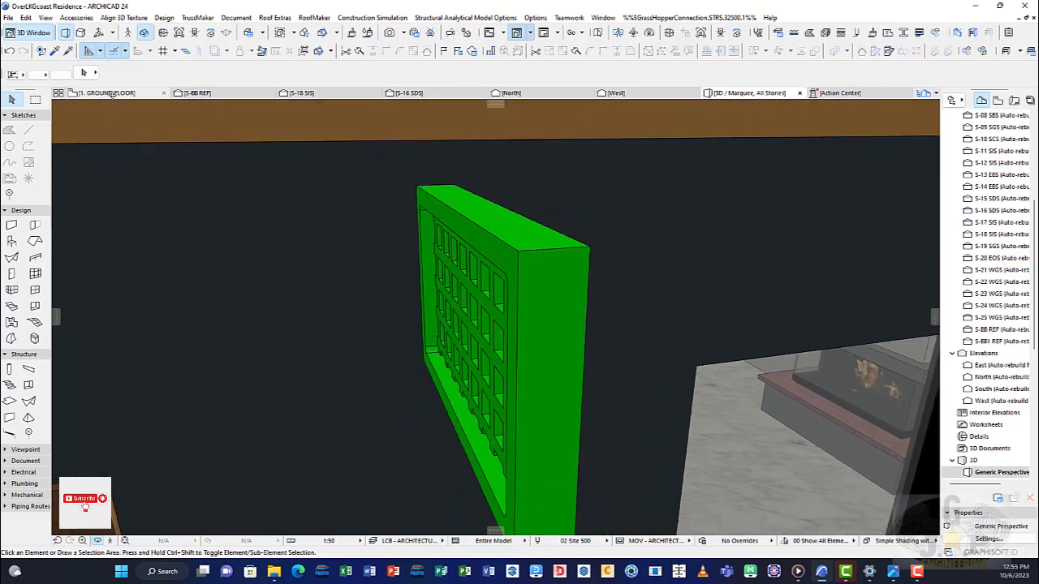
left_click(111, 94)
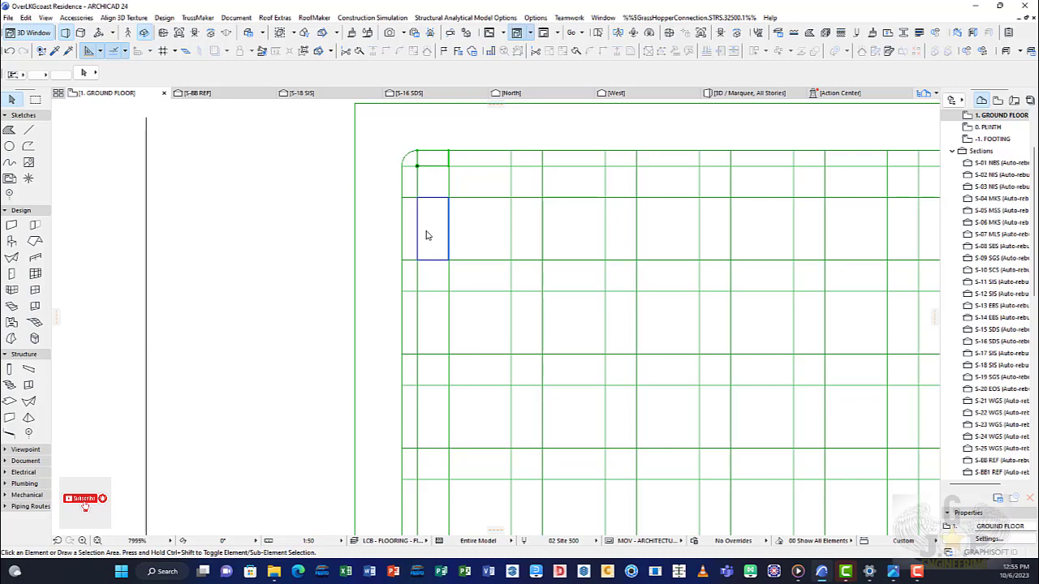
Move the upright grille by its lower right corner up by its own depth, clear of the 2D grille outline, and deselect it.
scroll(424, 234, "down", 5)
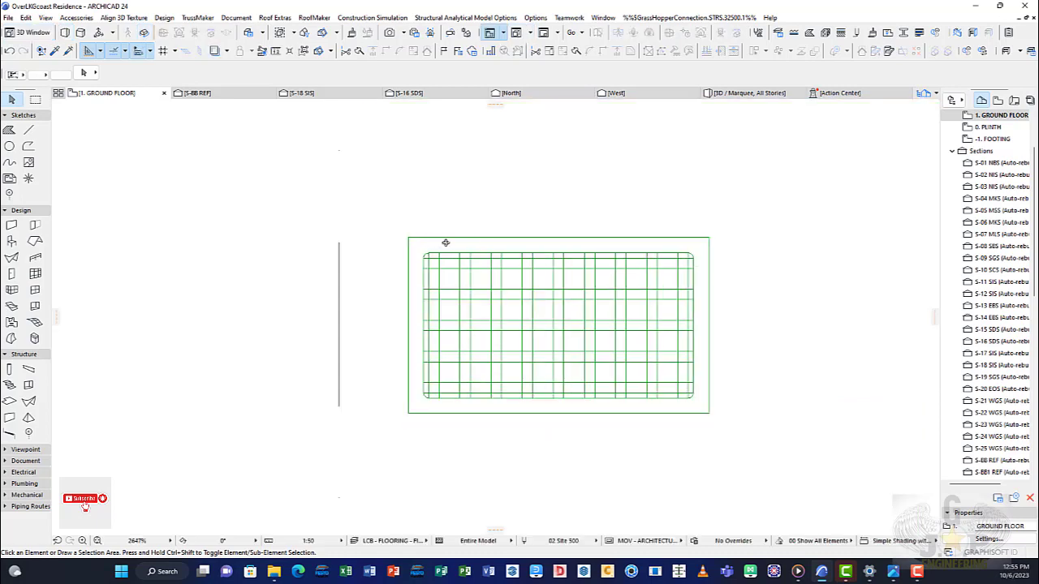
scroll(447, 241, "down", 3)
scroll(500, 234, "up", 3)
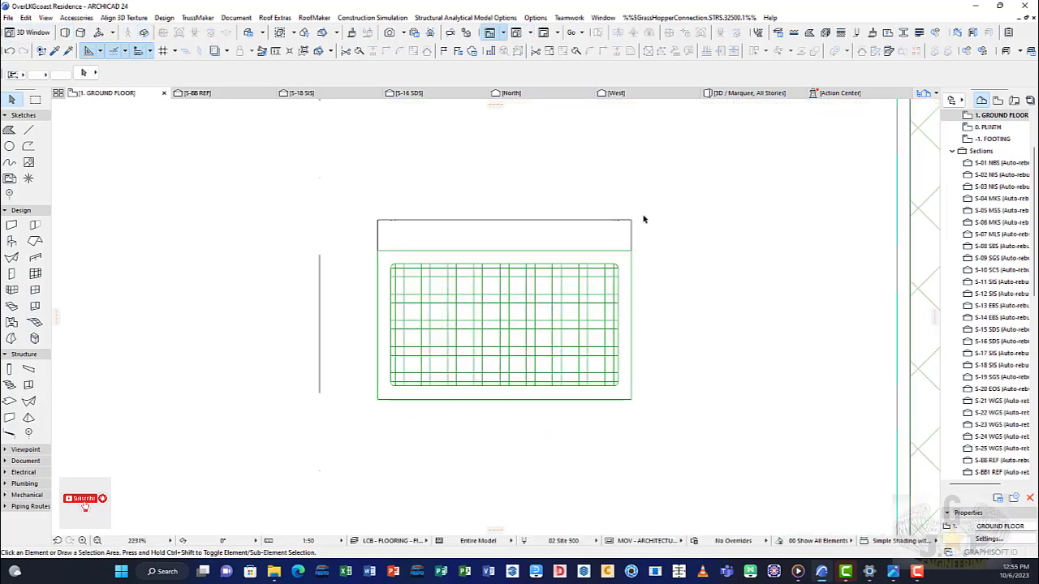
left_click(634, 231)
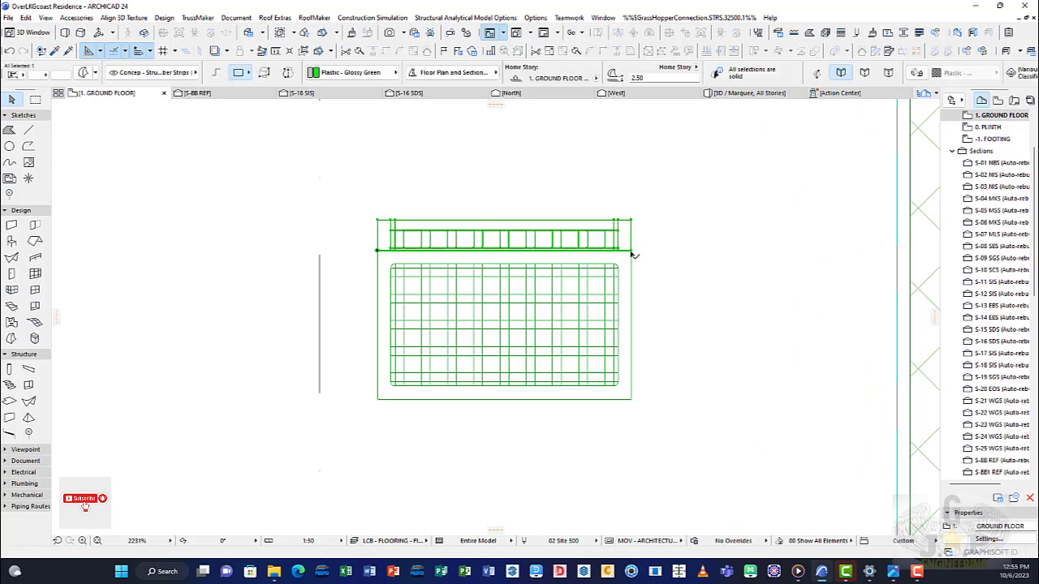
left_click(633, 250)
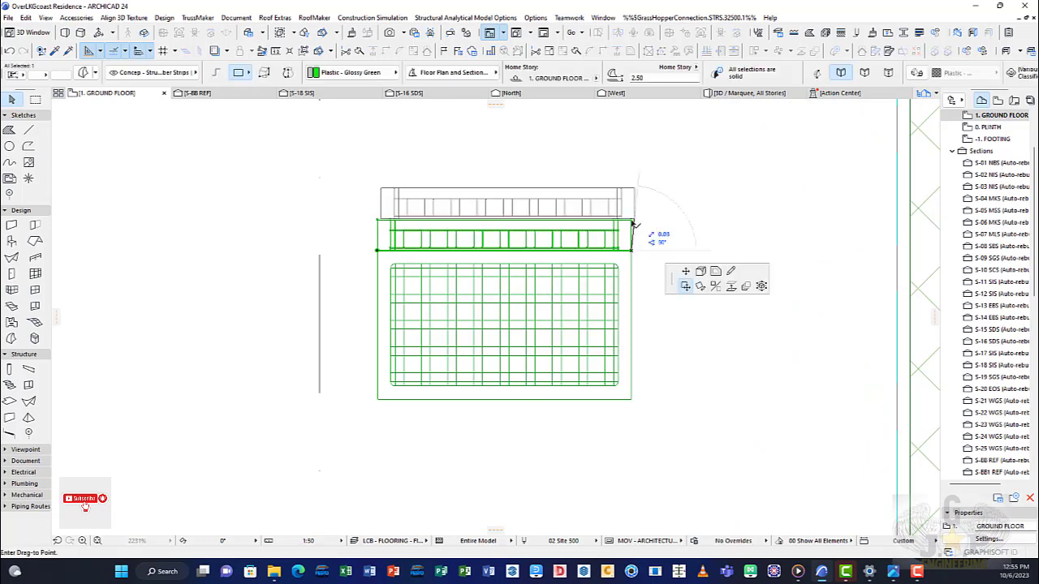
left_click(632, 221)
key("Escape")
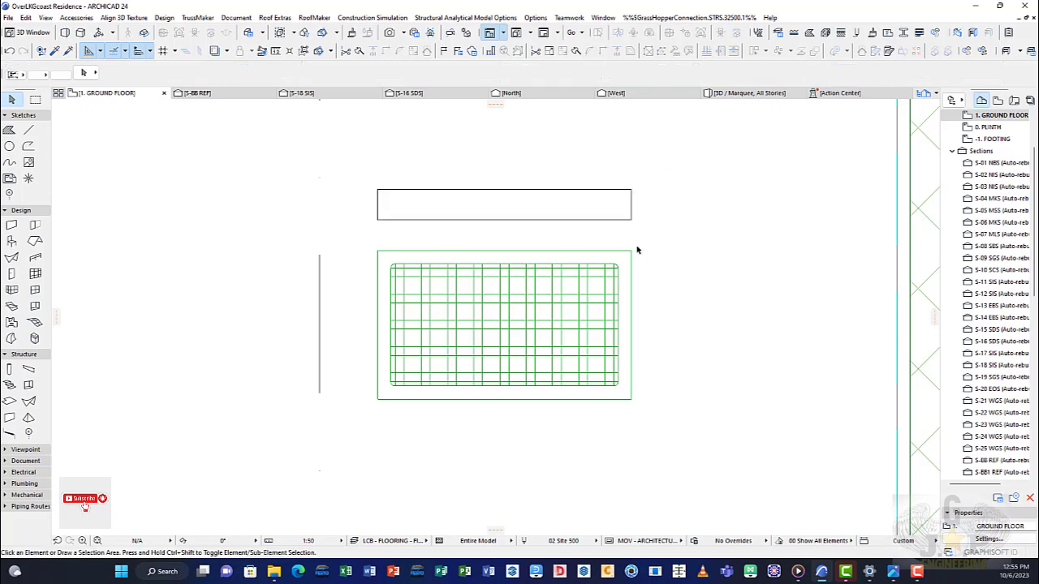
Select all the 2D lines of the grille outline and move them together to the empty area left of the upright grille.
left_click_drag(352, 240, 688, 436)
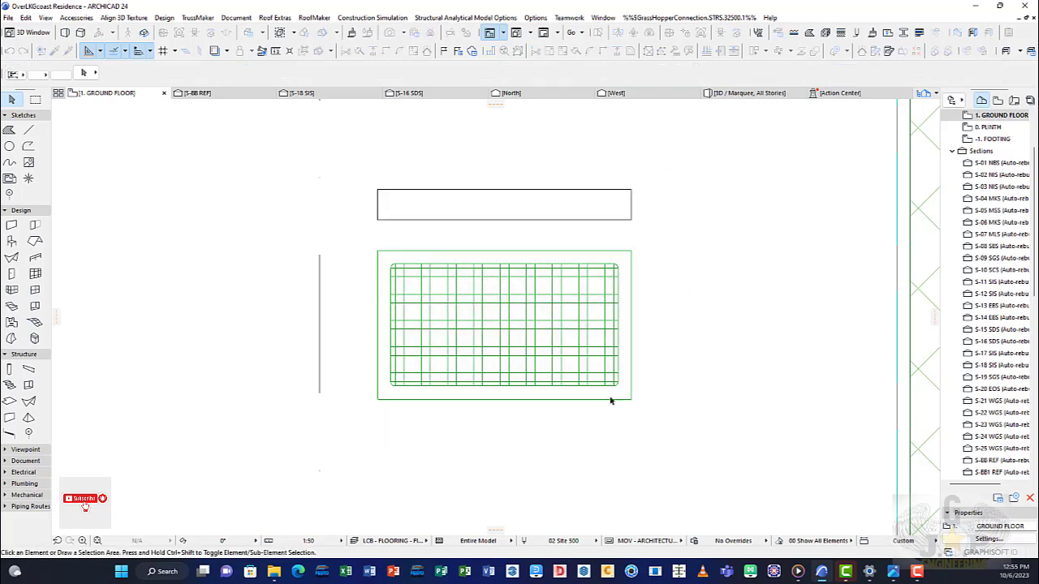
left_click(633, 254)
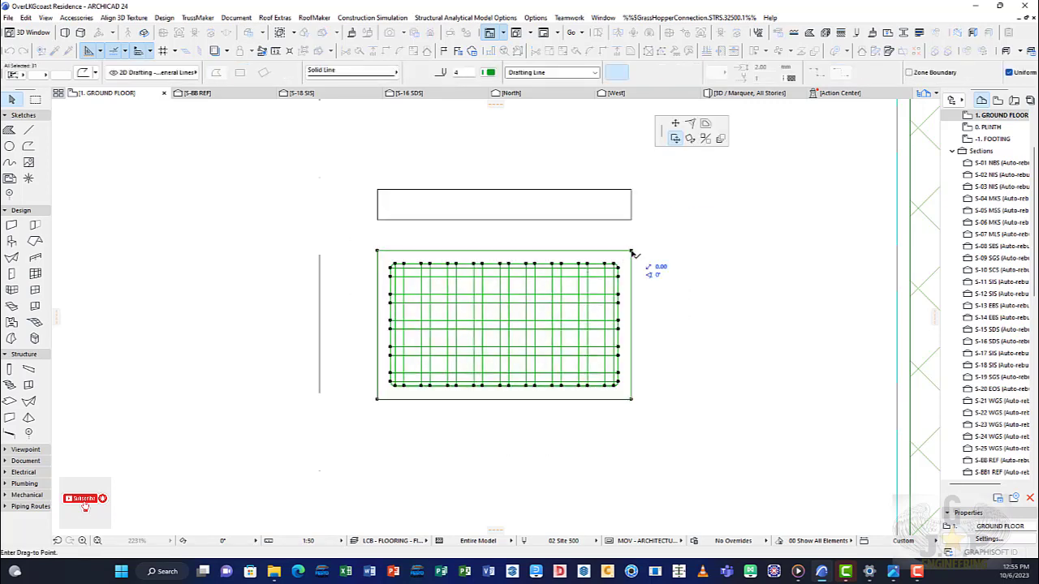
left_click(251, 163)
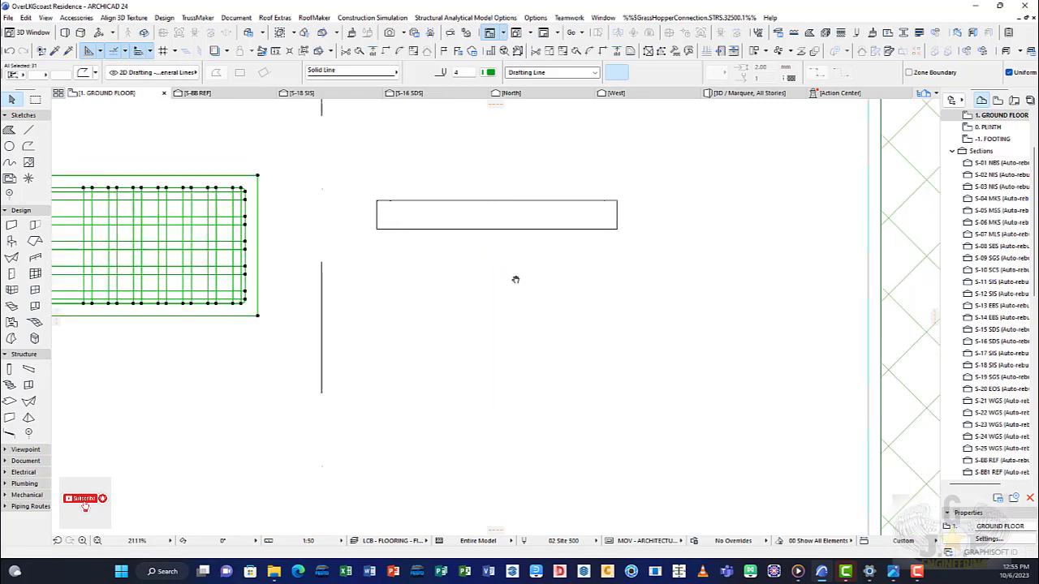
Move the upright grille about 4.91 m to just outside the living room's lower exterior wall.
scroll(511, 280, "down", 2)
left_click(583, 239)
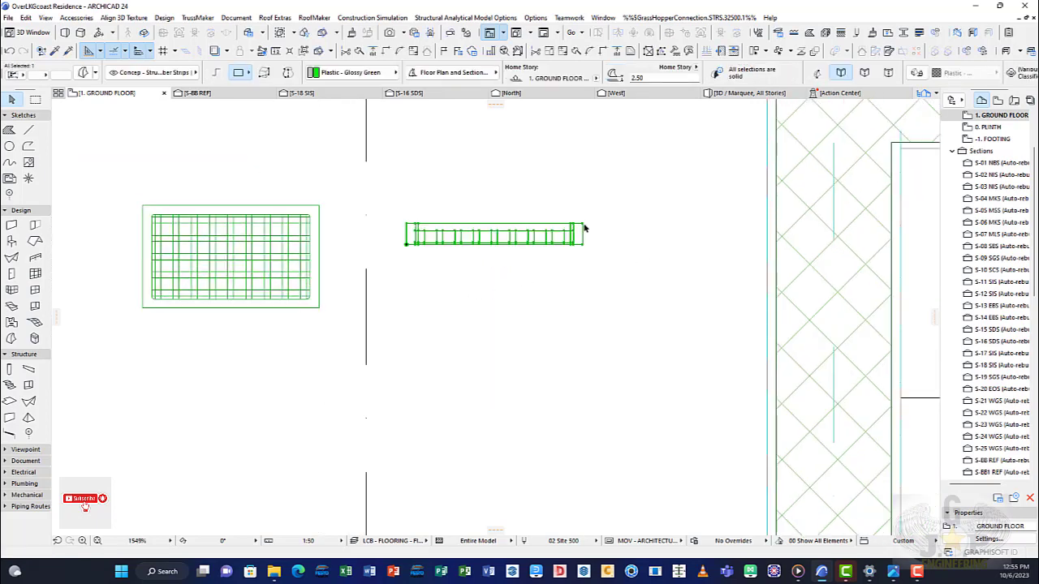
left_click(484, 254)
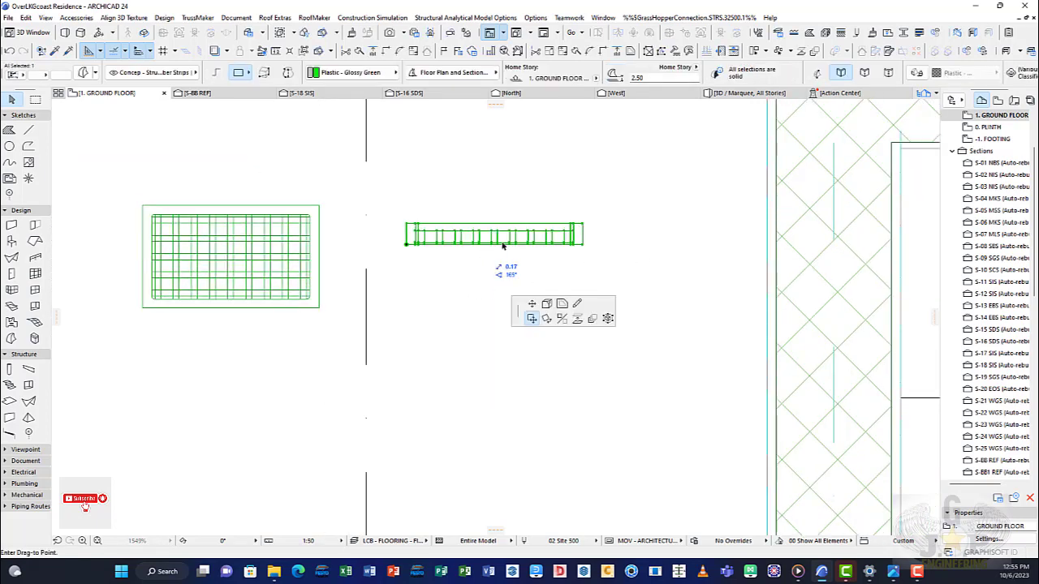
scroll(598, 252, "down", 3)
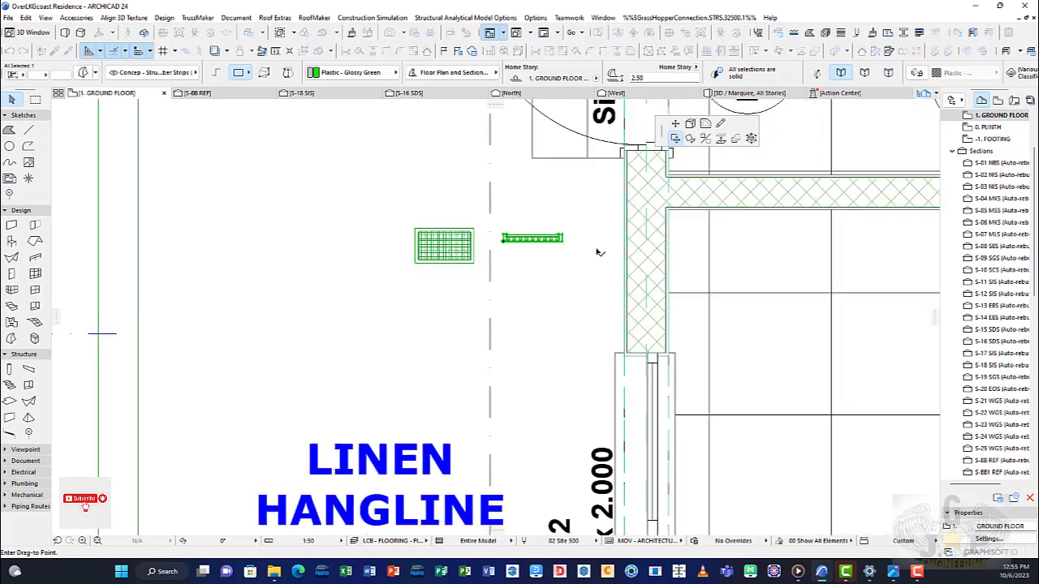
scroll(598, 253, "down", 5)
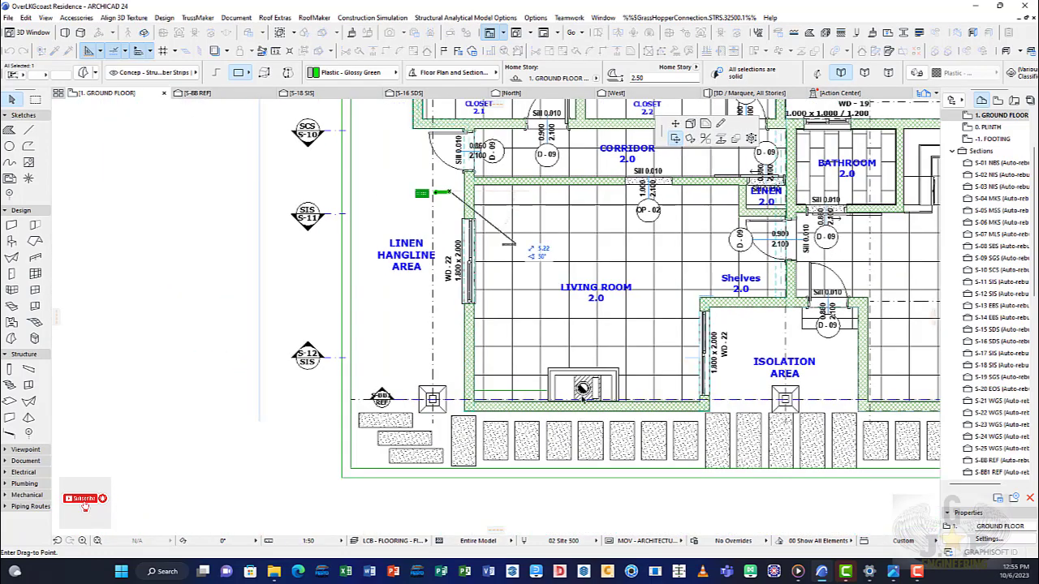
scroll(687, 471, "up", 3)
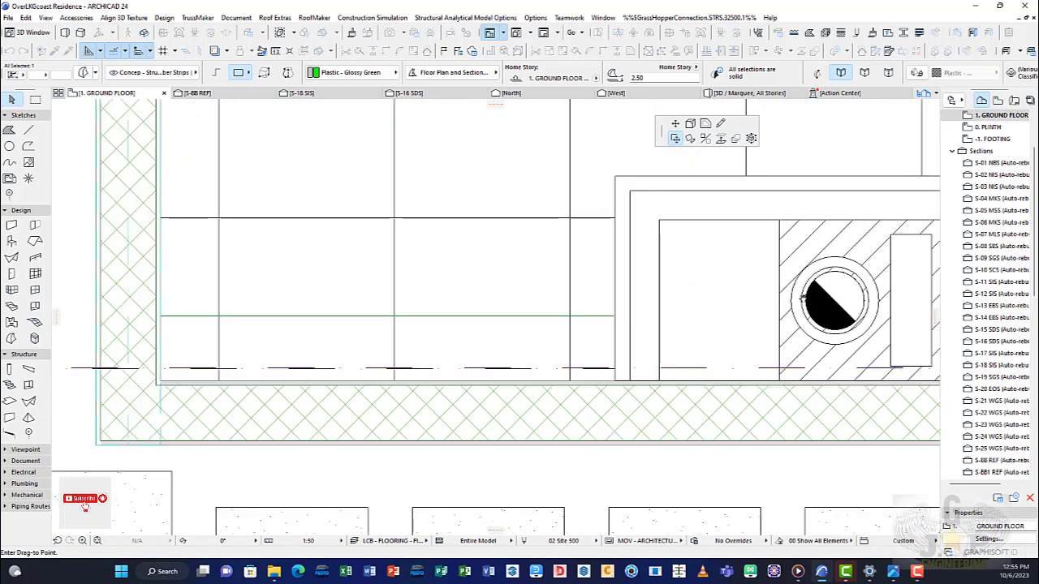
scroll(700, 310, "down", 3)
scroll(681, 315, "up", 2)
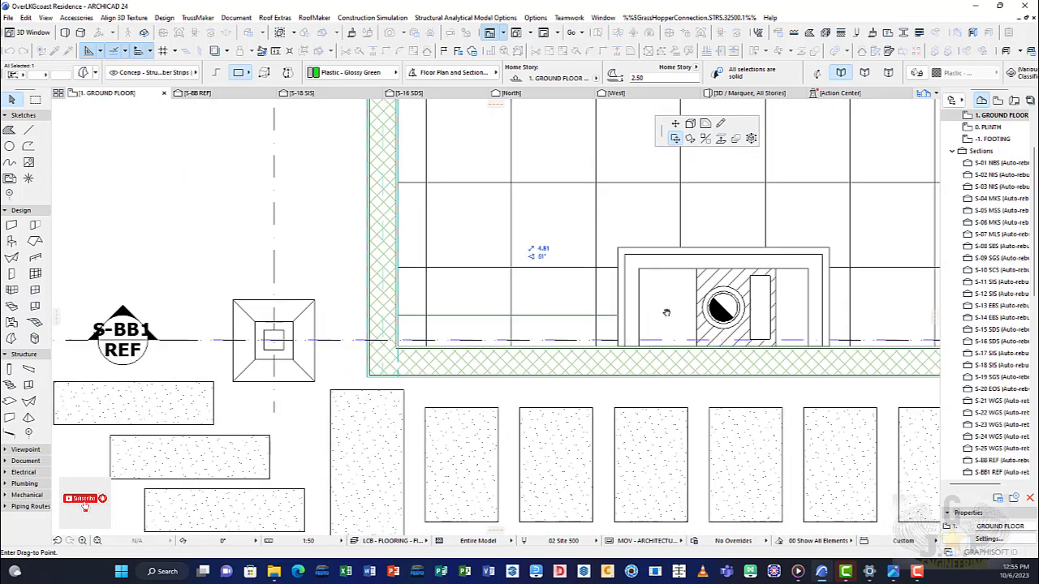
scroll(494, 365, "up", 2)
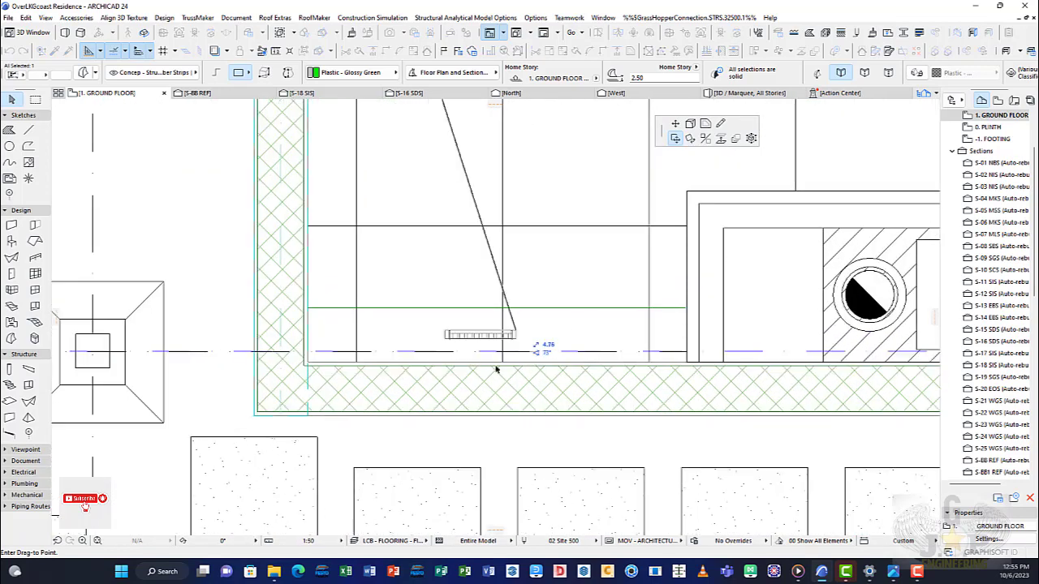
scroll(593, 270, "down", 2)
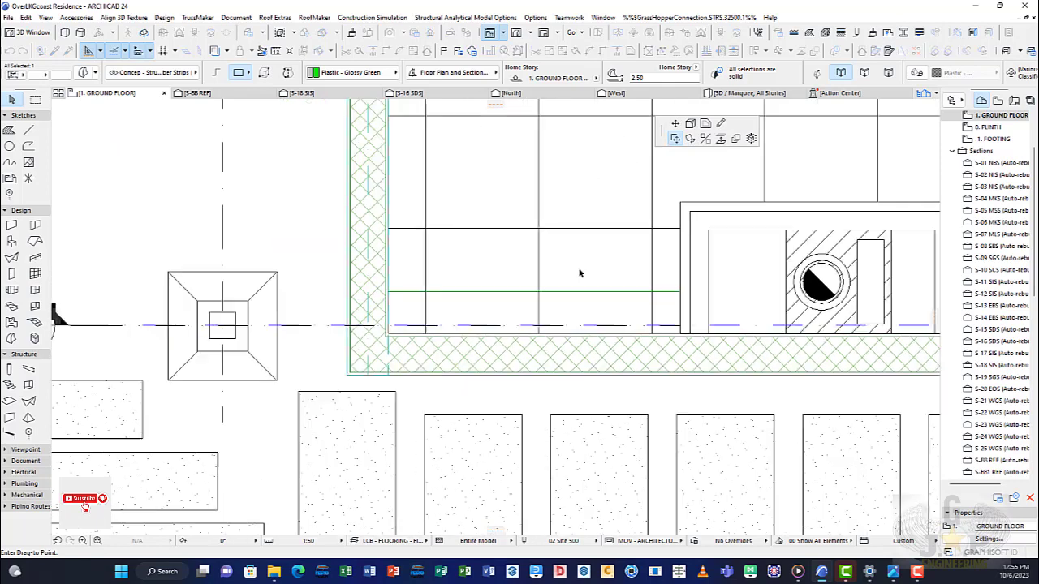
scroll(589, 288, "down", 2)
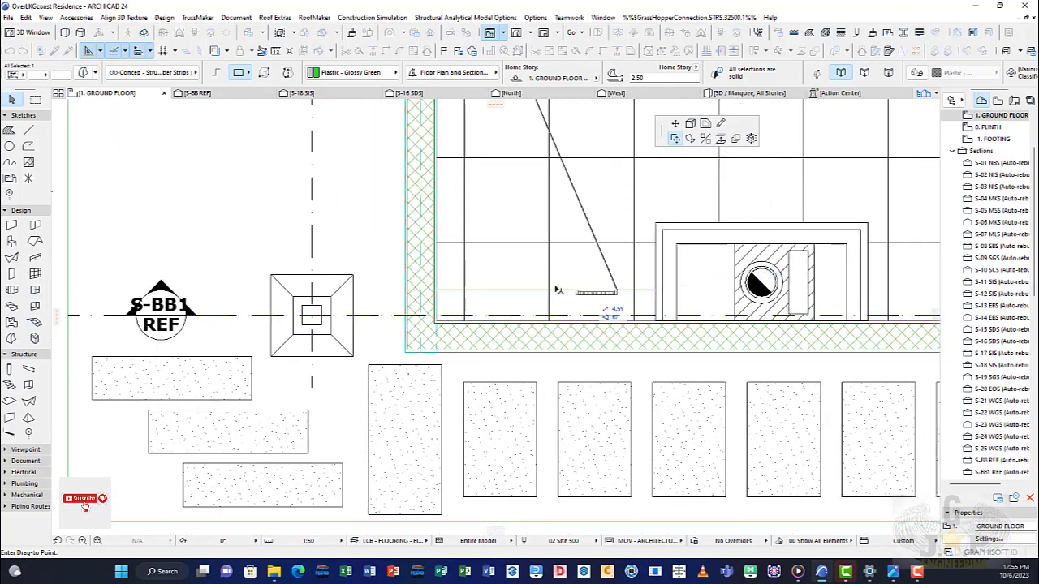
scroll(538, 295, "up", 3)
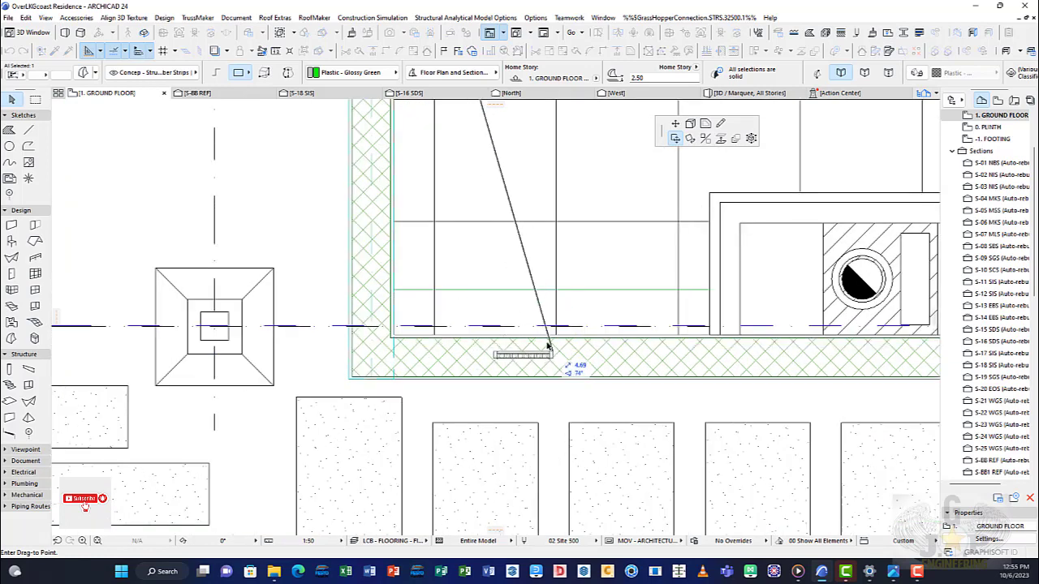
middle_click_drag(545, 351, 547, 252)
scroll(557, 297, "up", 5)
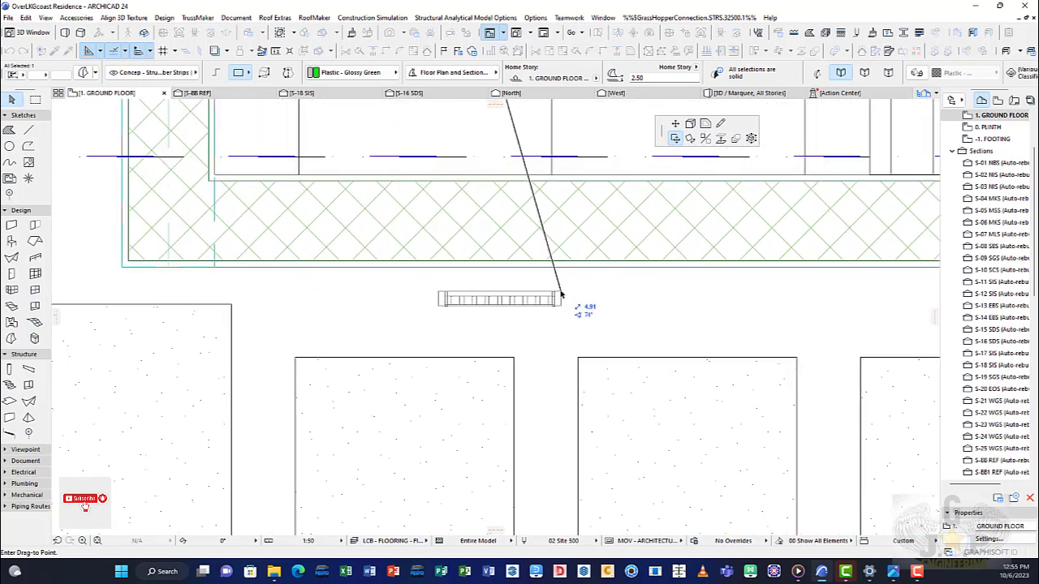
left_click(560, 294)
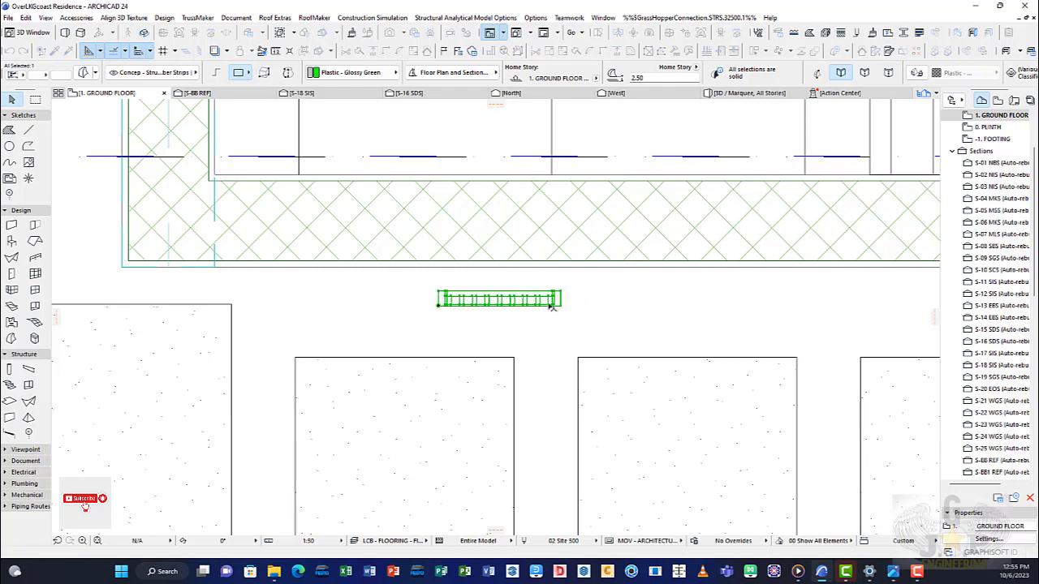
Move the grille by its lower edge midpoint to align horizontally with the midpoint of the green line inside the living room.
scroll(584, 309, "down", 2)
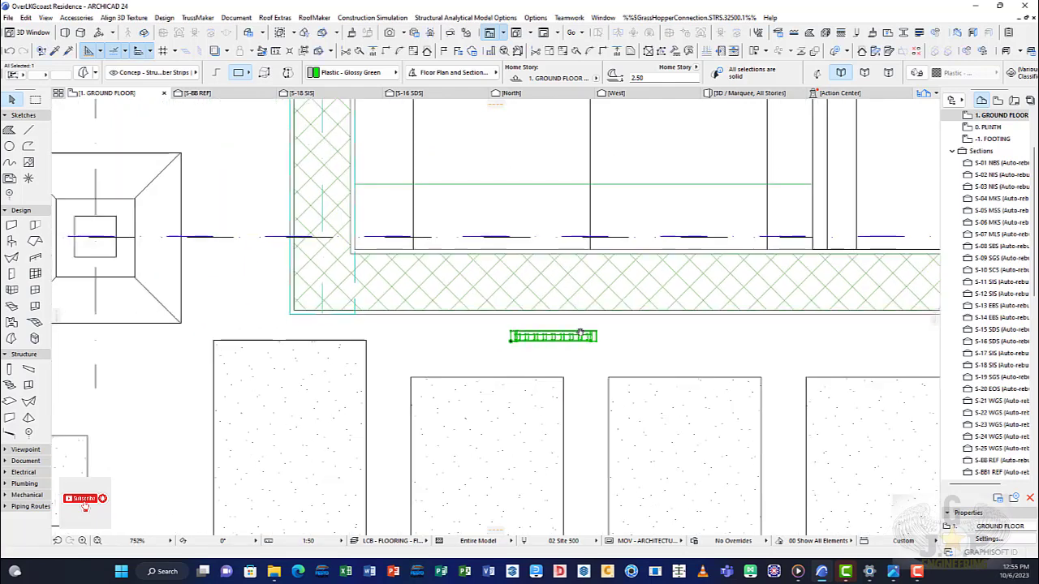
scroll(558, 344, "up", 3)
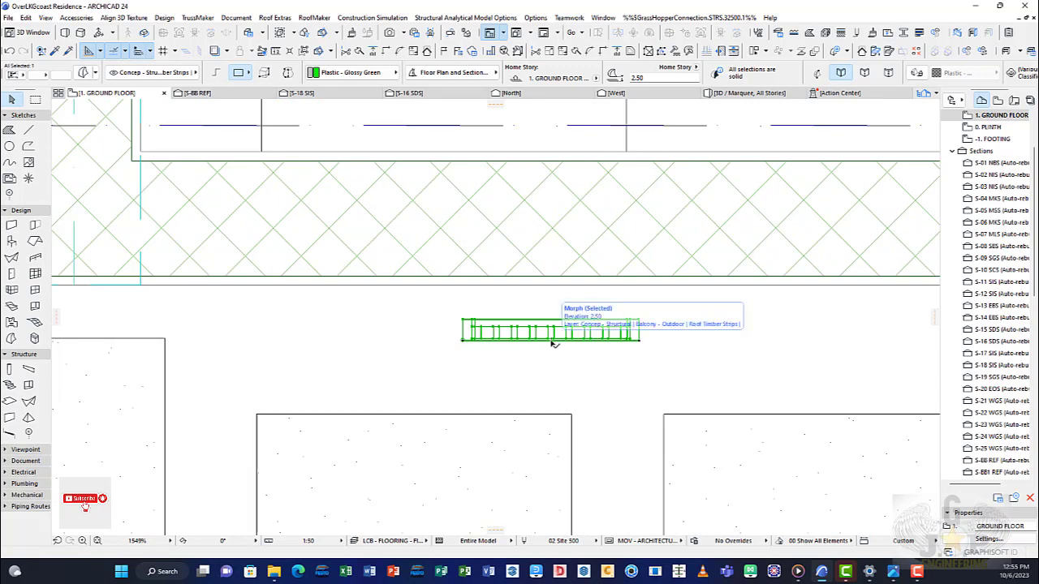
left_click(552, 340)
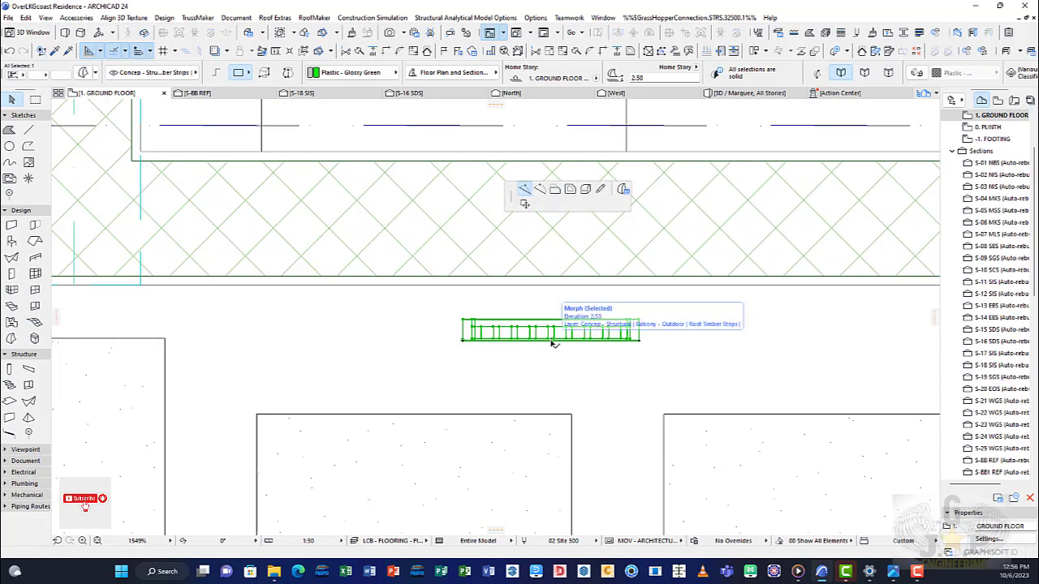
left_click(678, 138)
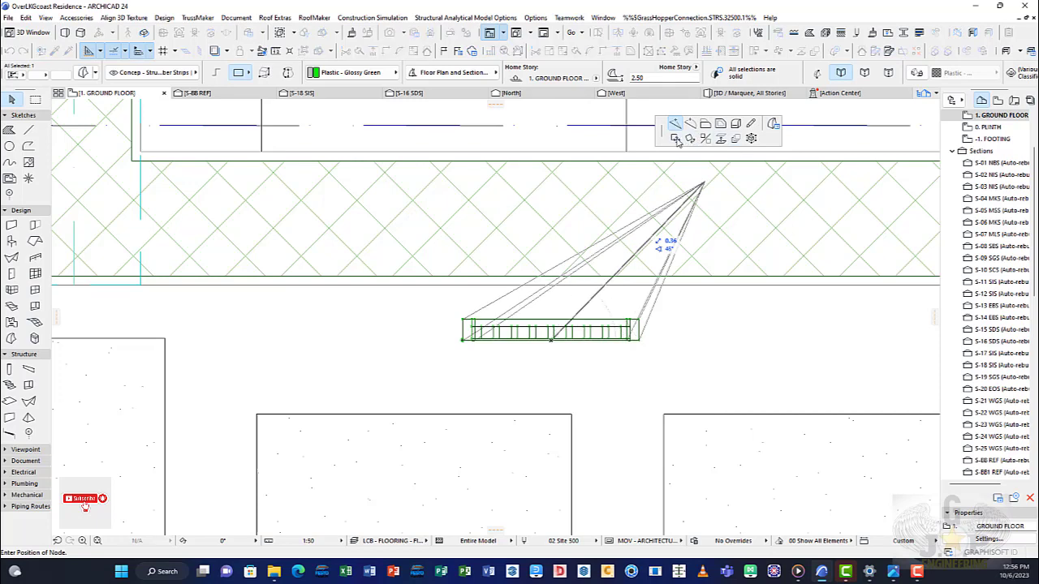
scroll(554, 203, "down", 4)
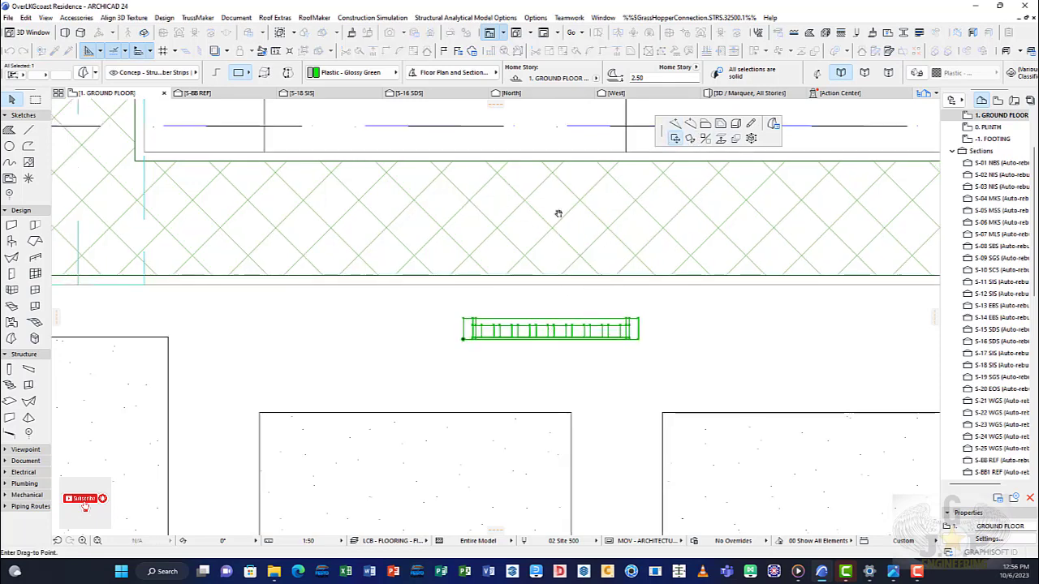
scroll(493, 267, "up", 3)
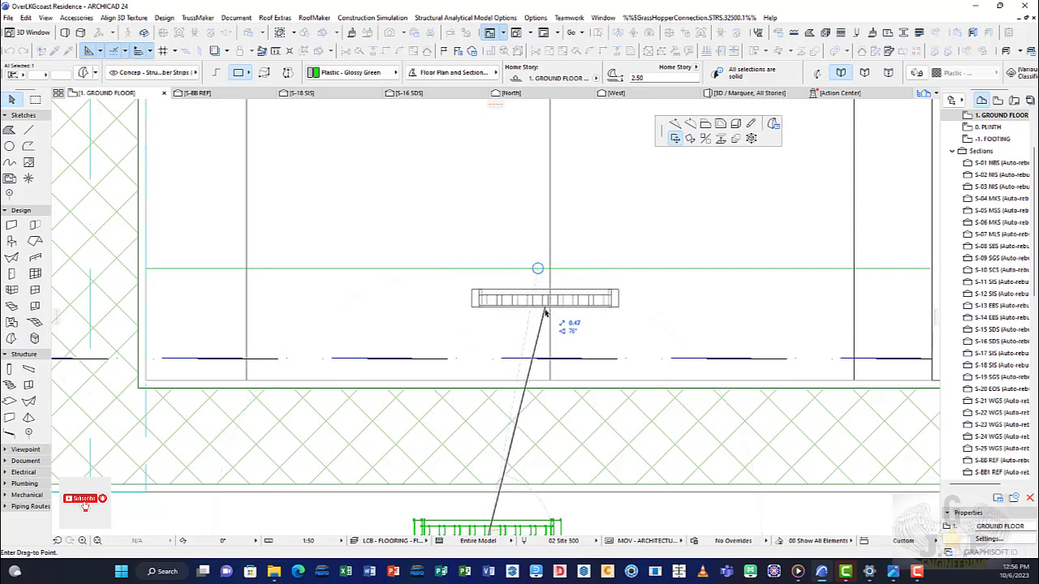
middle_click_drag(538, 345, 515, 295)
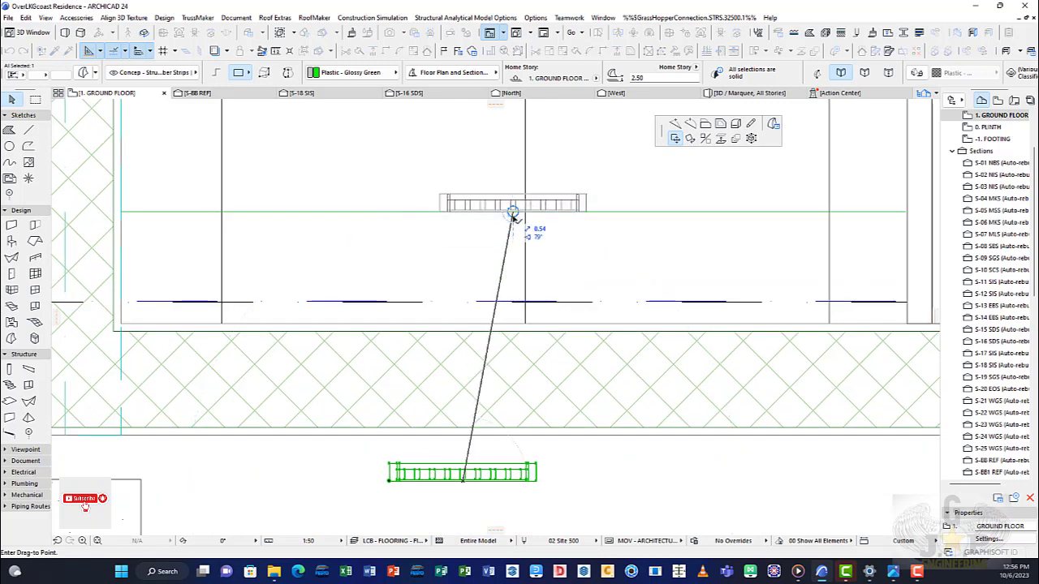
left_click(521, 259)
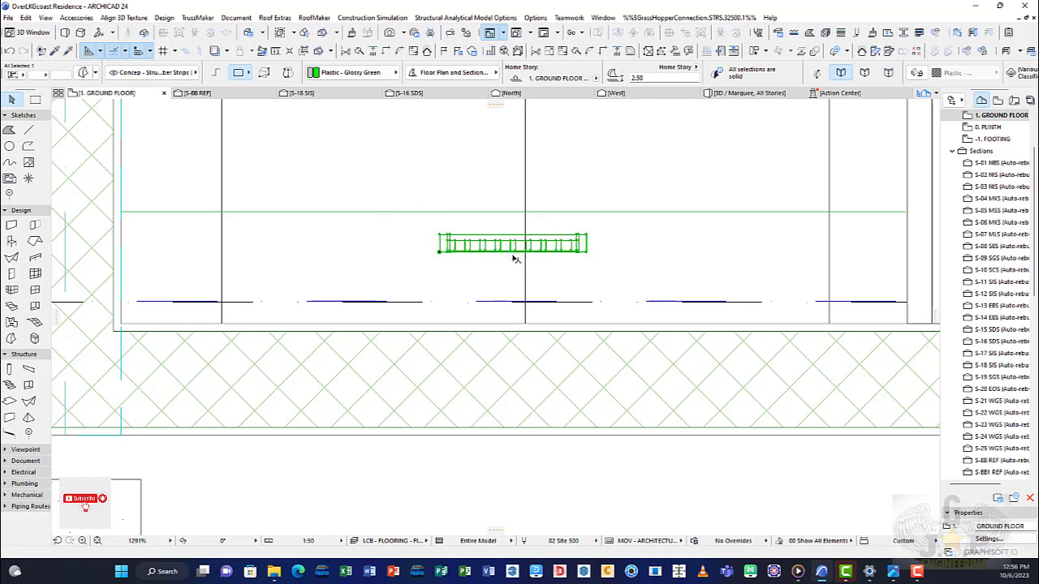
Move the grille straight down about 0.40 m from its upper edge midpoint onto the outer face of the living room wall.
left_click(533, 261)
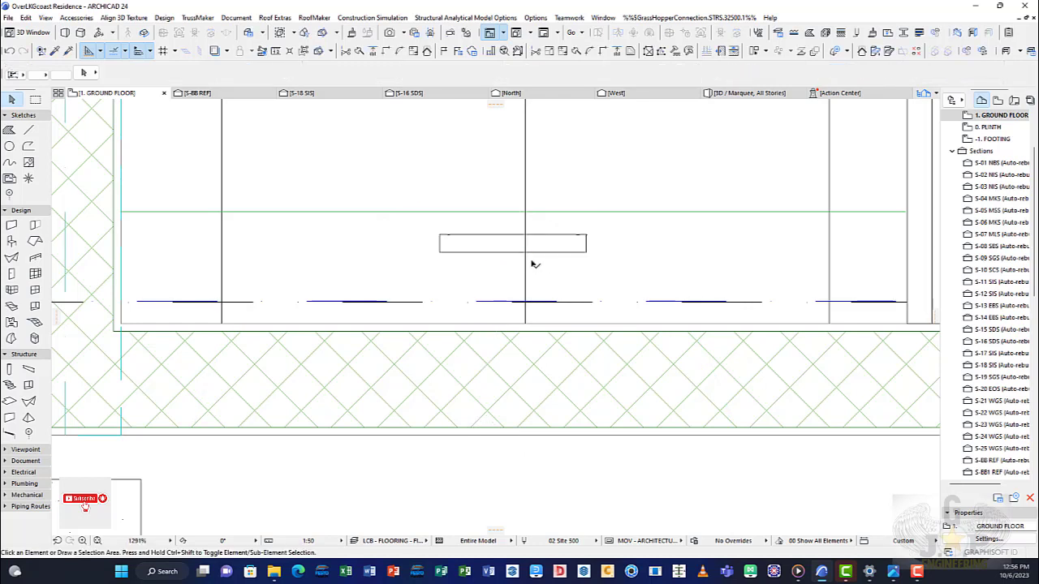
left_click(516, 256)
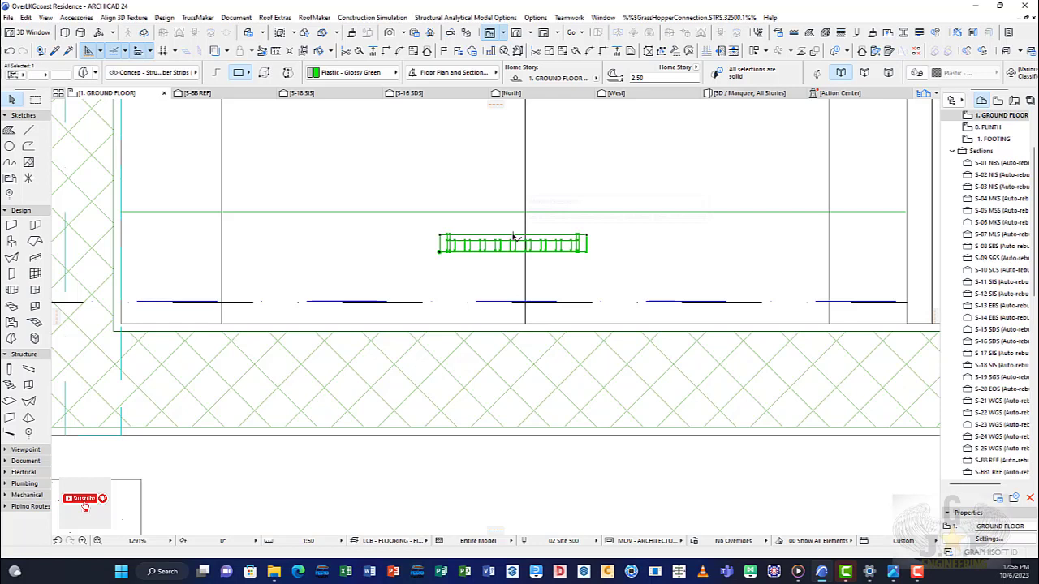
left_click(514, 237)
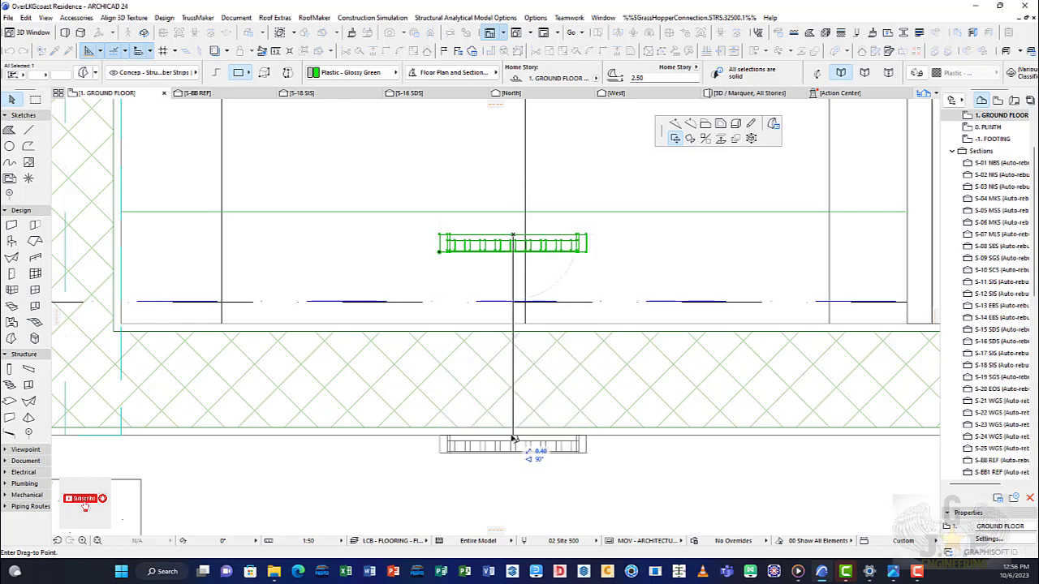
left_click(512, 439)
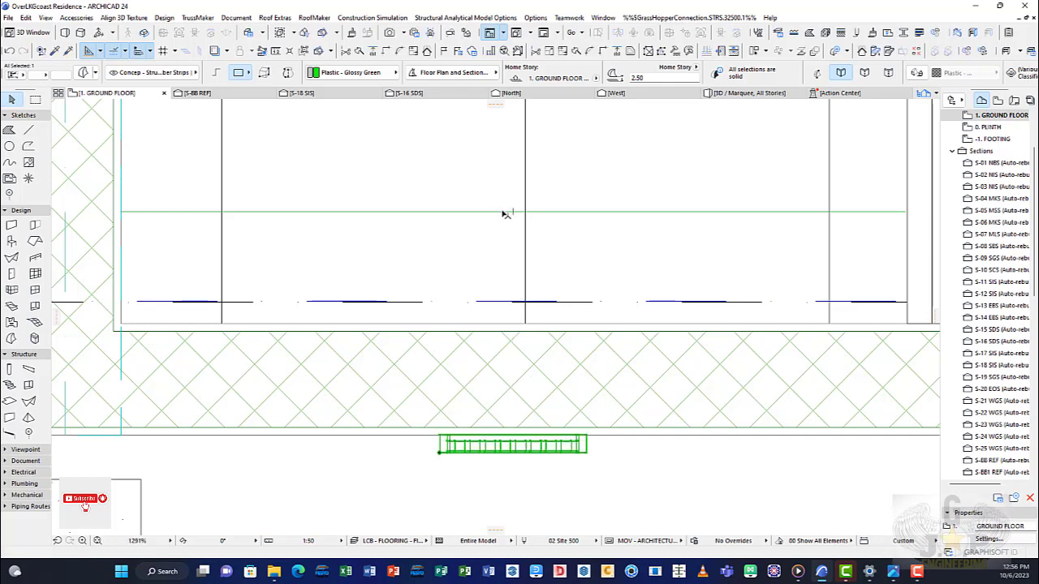
Move the grille up into the living room's exterior wall by its lower corner, setting its lower edge on the line between plaster and wall core.
middle_click_drag(541, 445, 512, 372)
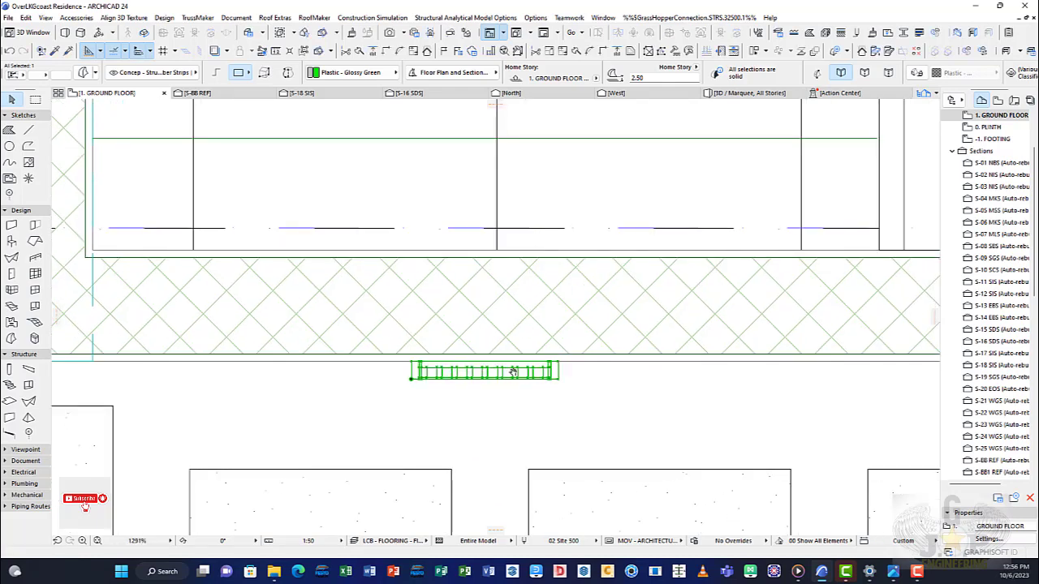
scroll(500, 383, "up", 3)
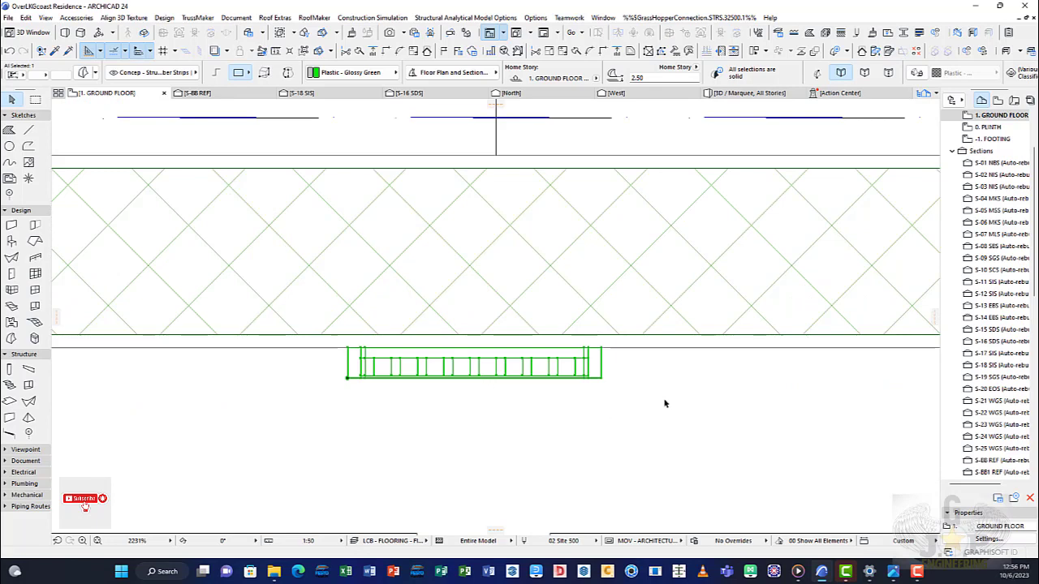
left_click(602, 378)
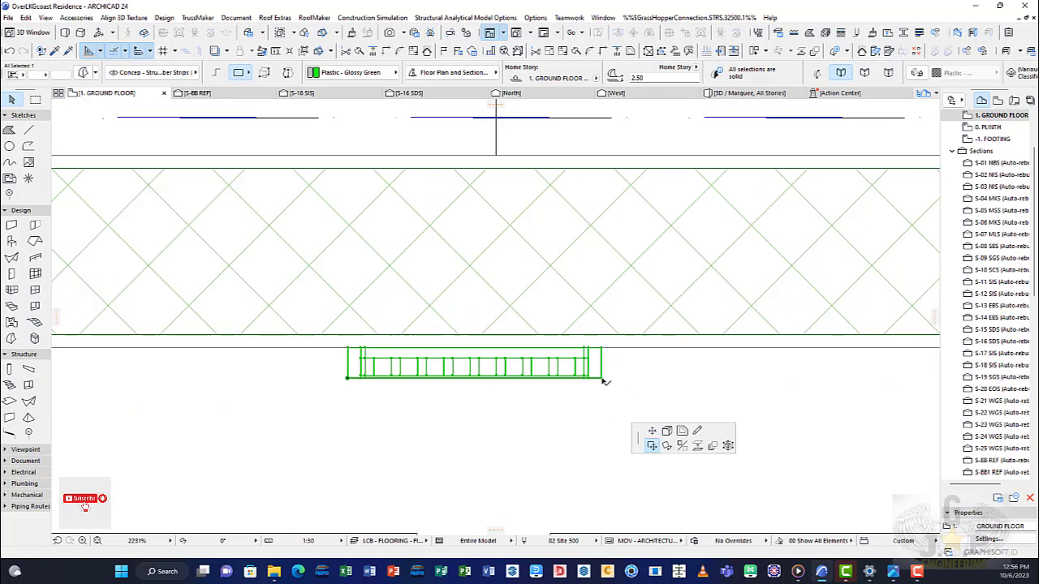
scroll(606, 341, "up", 2)
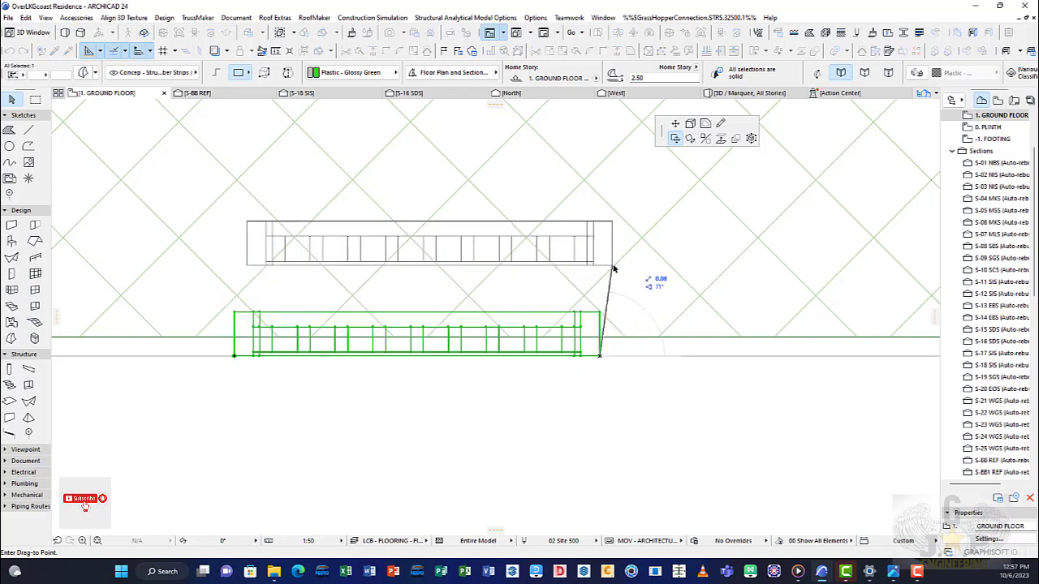
left_click(600, 339)
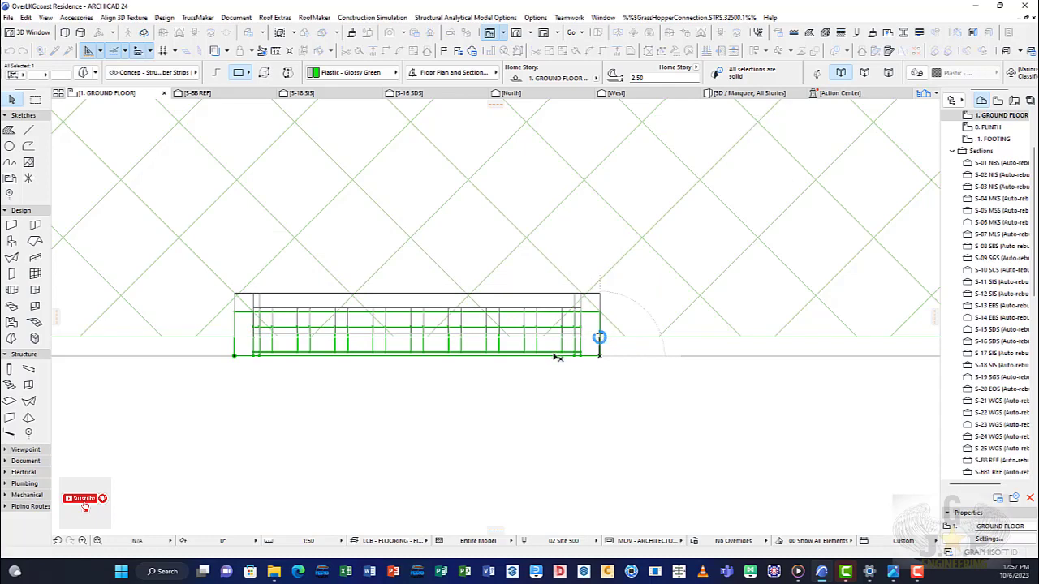
Check the grille's position against the living room's exterior wall in the floor plan and on the house's 3D model.
scroll(615, 352, "down", 8)
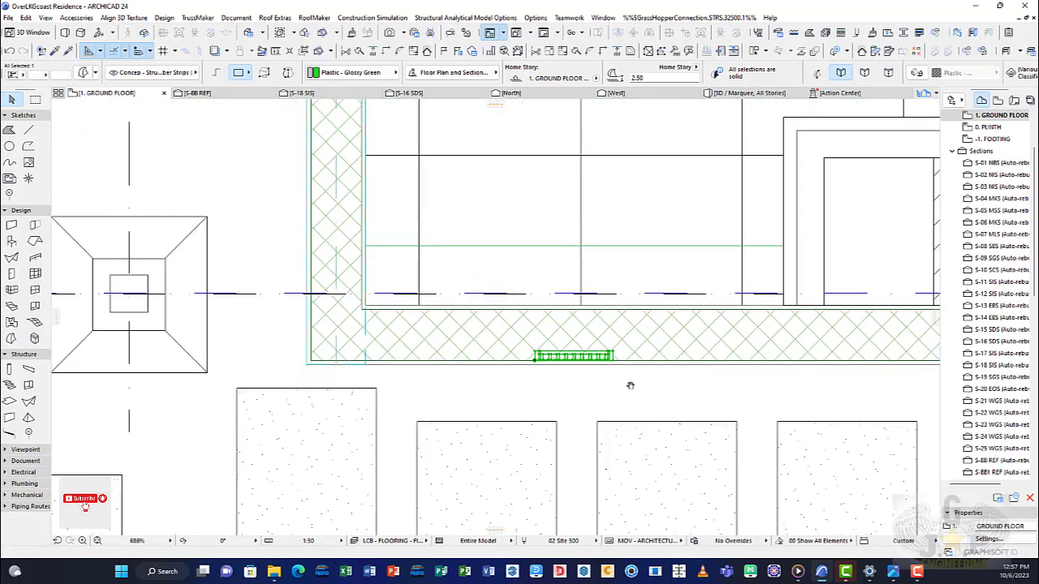
scroll(605, 361, "up", 3)
scroll(608, 359, "down", 3)
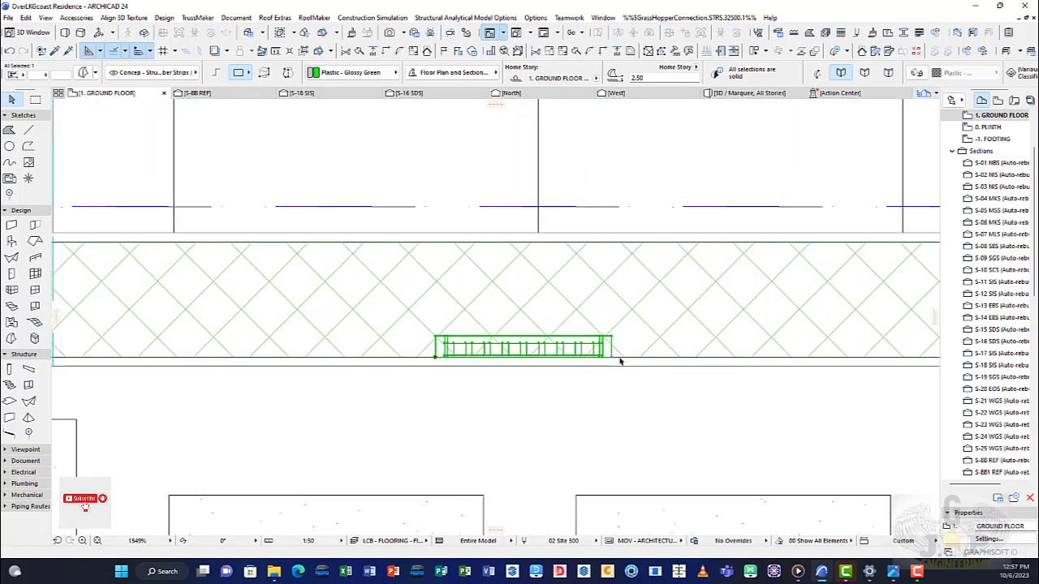
scroll(559, 363, "up", 6)
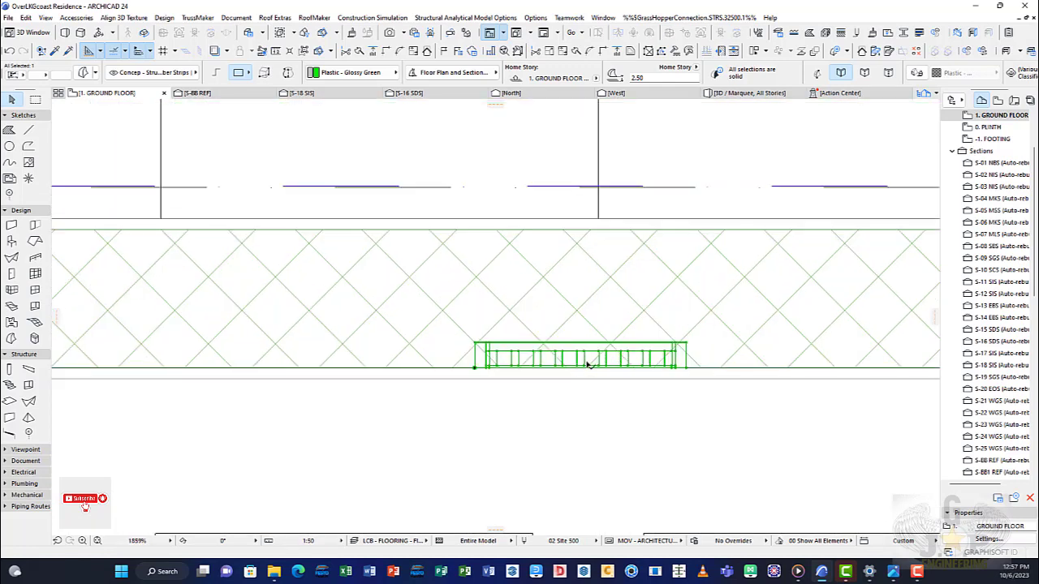
scroll(615, 360, "down", 7)
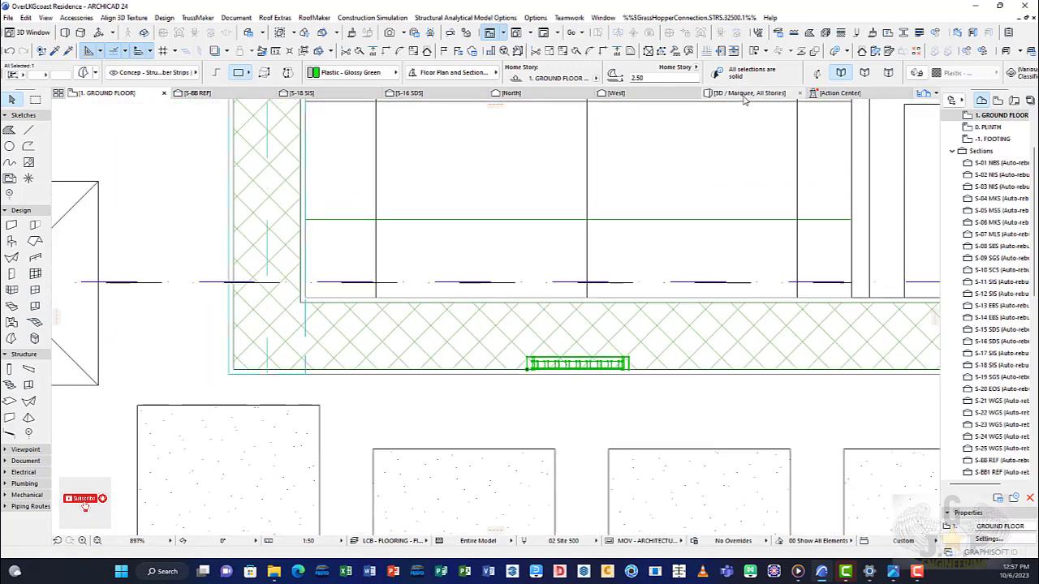
left_click(746, 93)
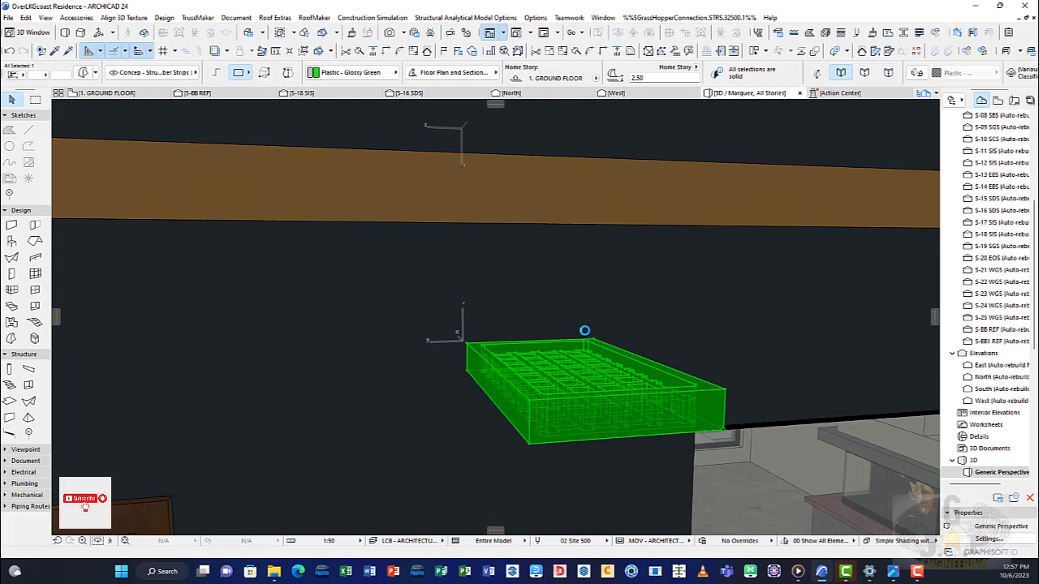
middle_click_drag(587, 341, 595, 336, "shift")
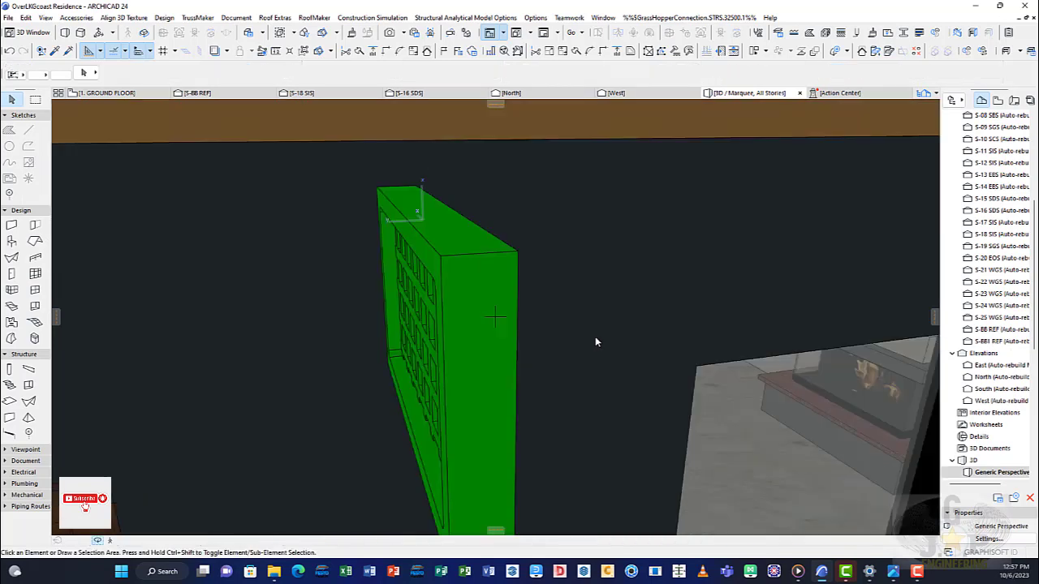
scroll(497, 330, "down", 10)
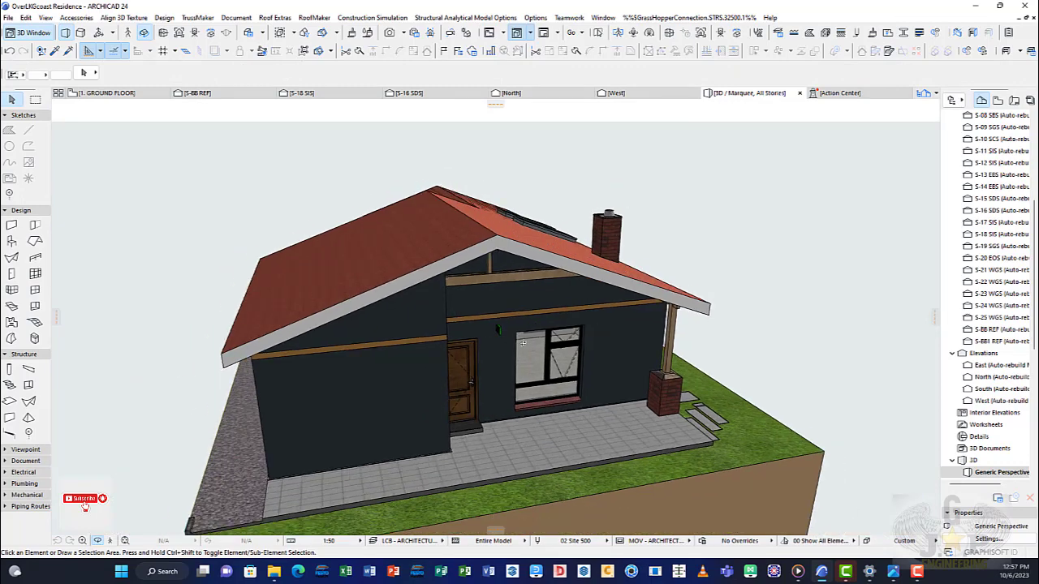
middle_click_drag(686, 347, 387, 251, "shift")
scroll(622, 364, "up", 8)
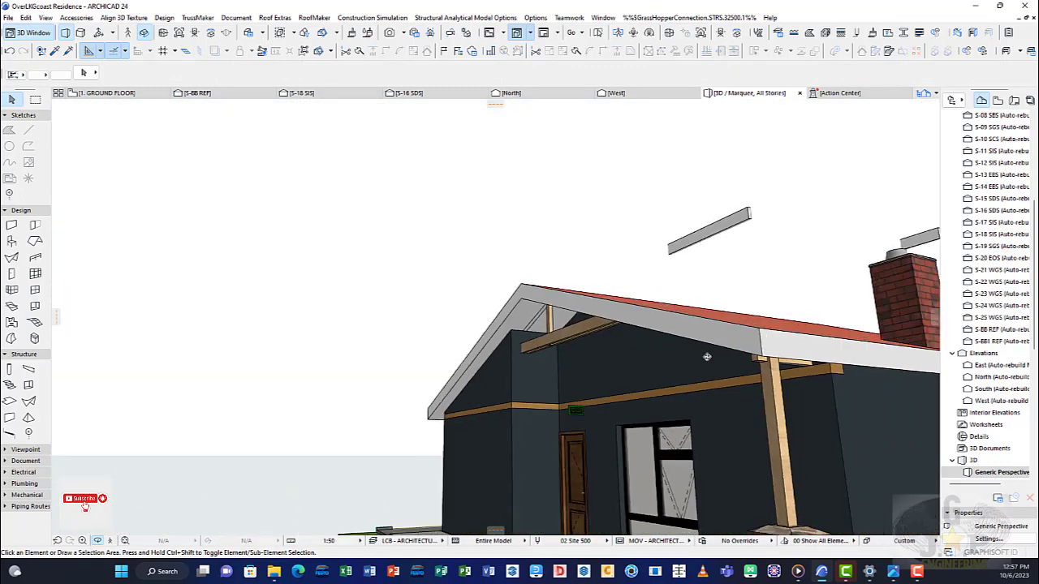
middle_click_drag(666, 383, 600, 282, "shift")
Examine the grille and the surrounding living room wall on the ground floor plan, and view that wall in 3D from outside.
left_click(105, 93)
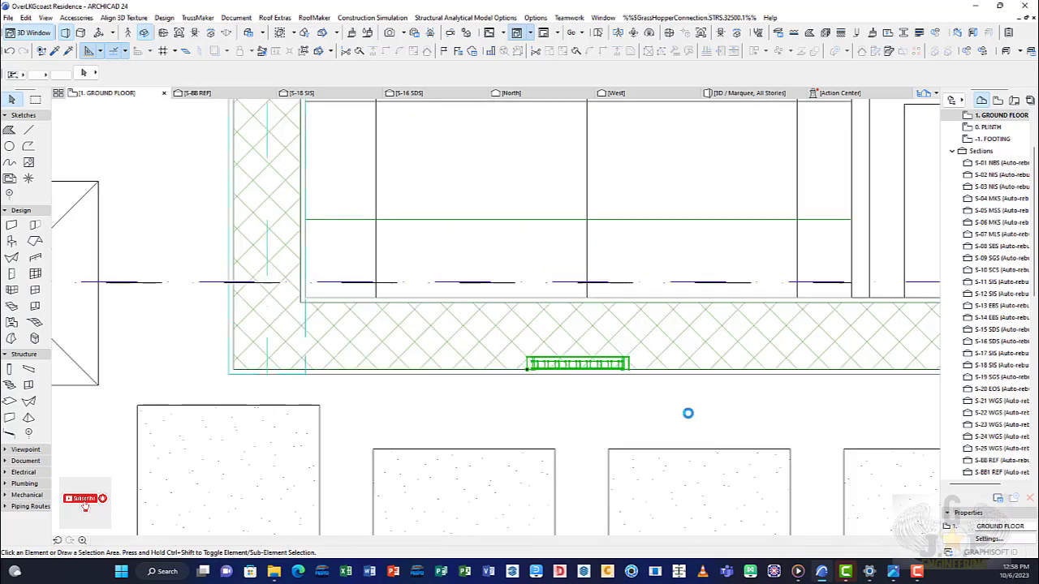
scroll(758, 420, "down", 5)
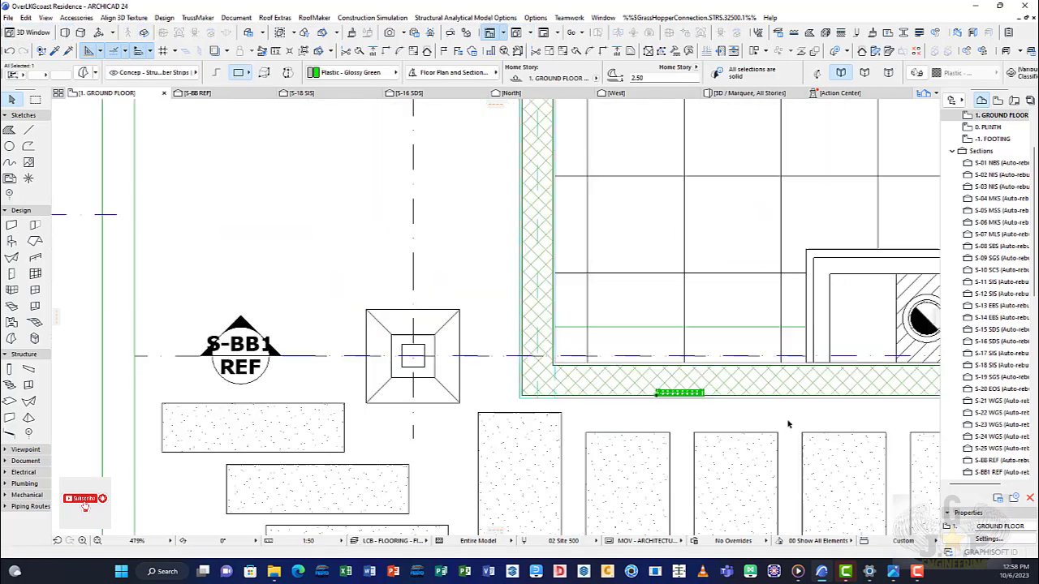
middle_click_drag(678, 450, 724, 522)
middle_click_drag(524, 357, 532, 424)
scroll(533, 424, "down", 2)
middle_click_drag(495, 131, 509, 197)
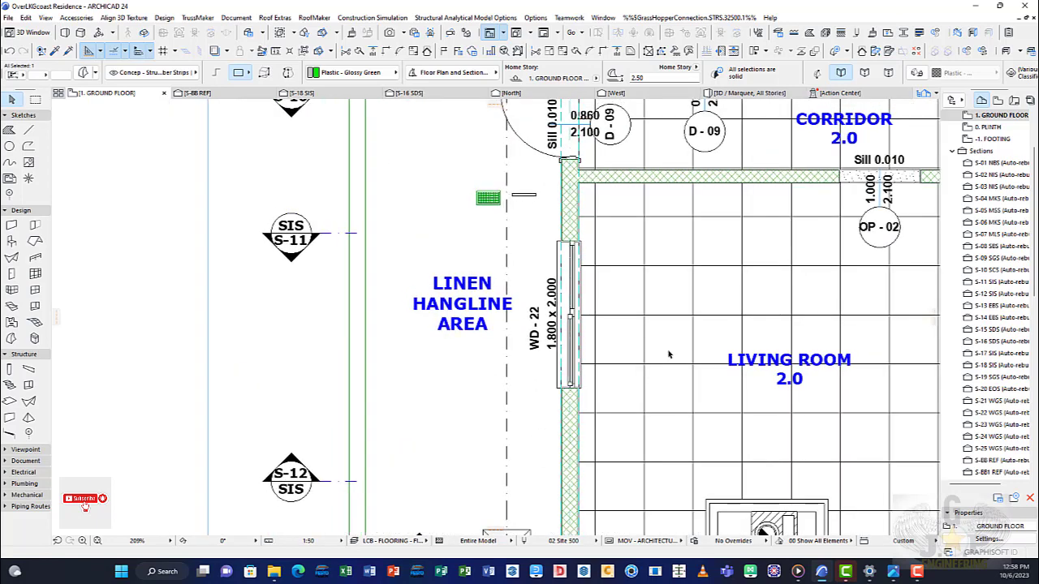
mouse_move(669, 355)
middle_mouse_down()
mouse_move(623, 212)
mouse_move(602, 187)
middle_mouse_up()
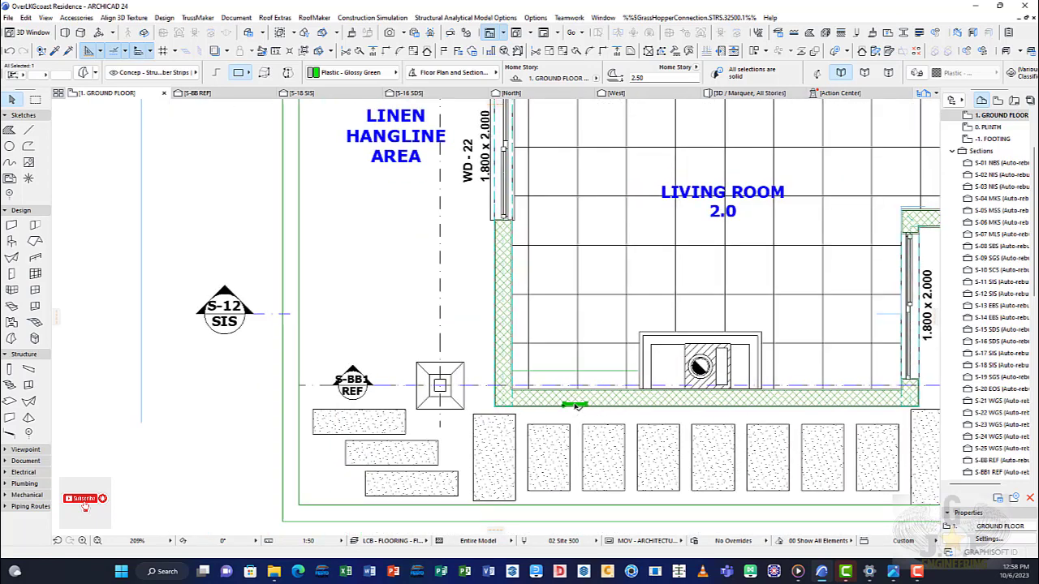
scroll(578, 406, "up", 8)
scroll(444, 401, "down", 1)
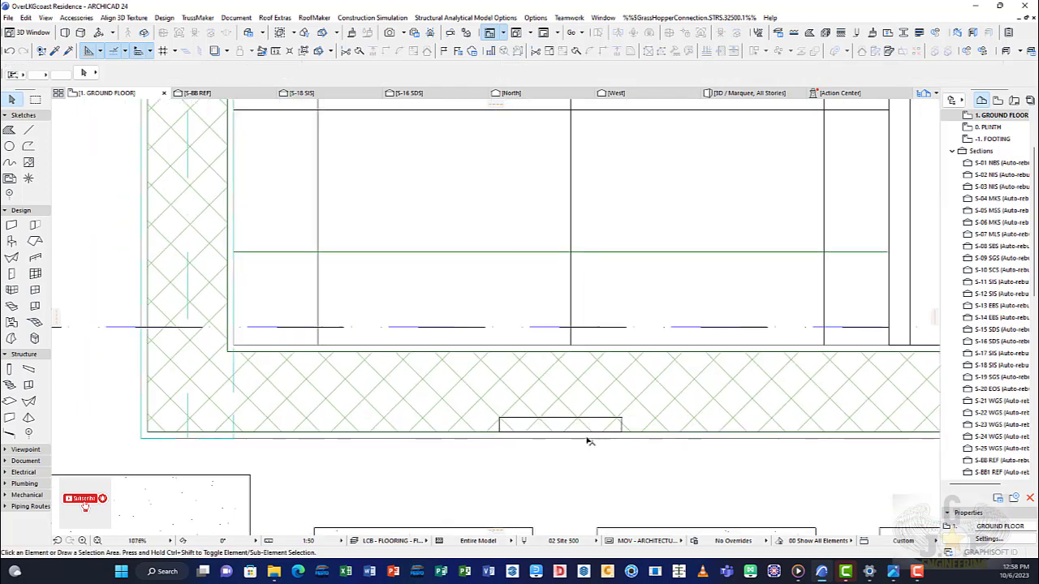
scroll(580, 434, "up", 3)
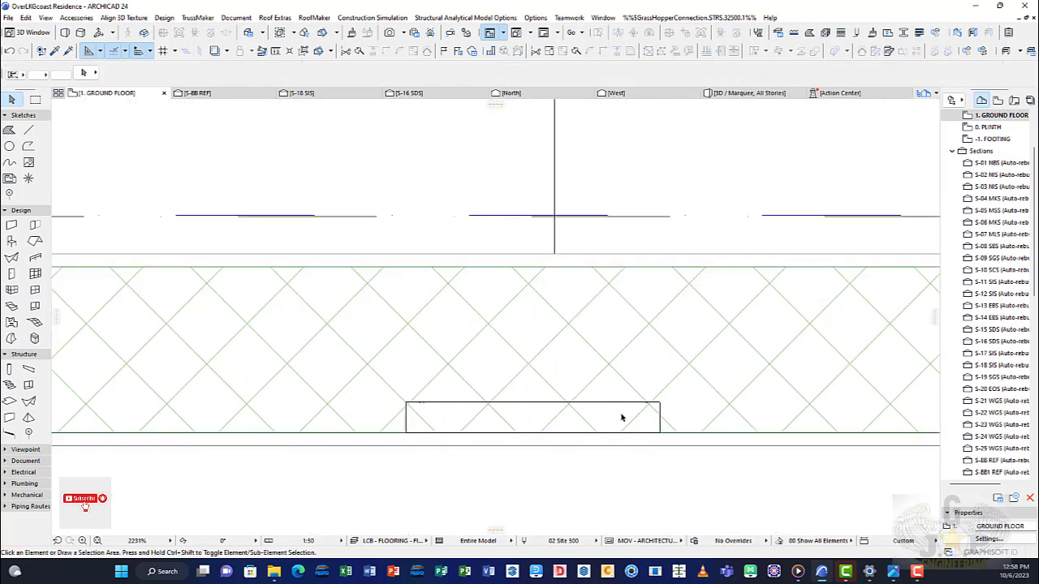
left_click(743, 94)
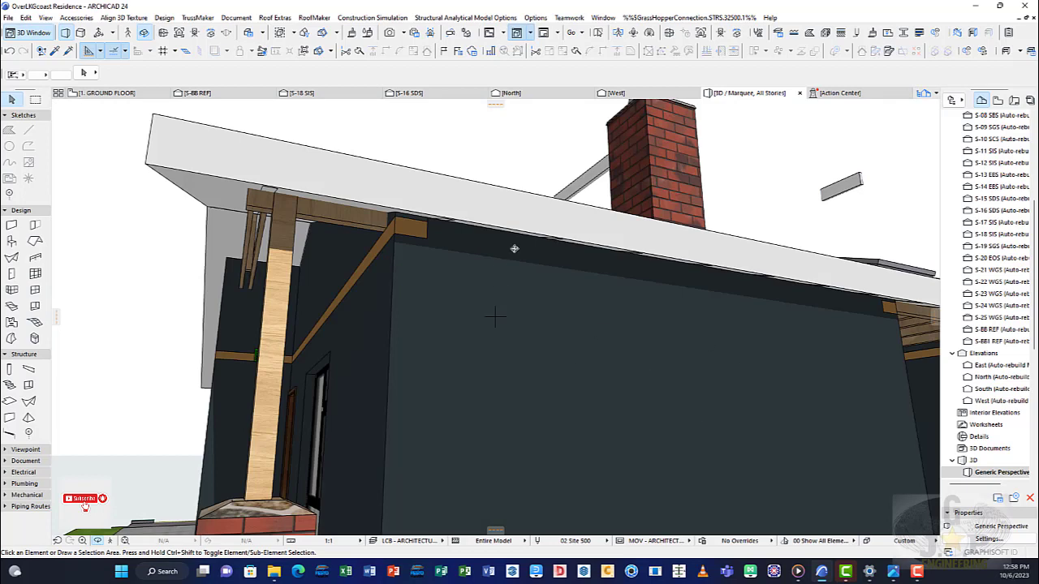
Create an opening through the living room's exterior wall from the grille on the ground floor plan, with 0.00 offset and the original element kept.
key("F2")
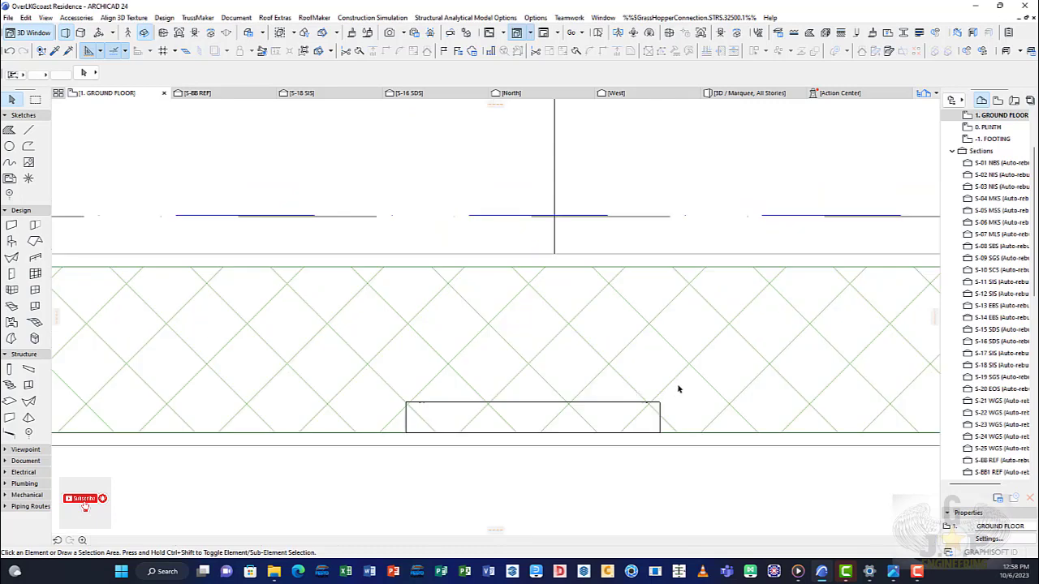
middle_click_drag(677, 385, 642, 328)
scroll(625, 325, "down", 1)
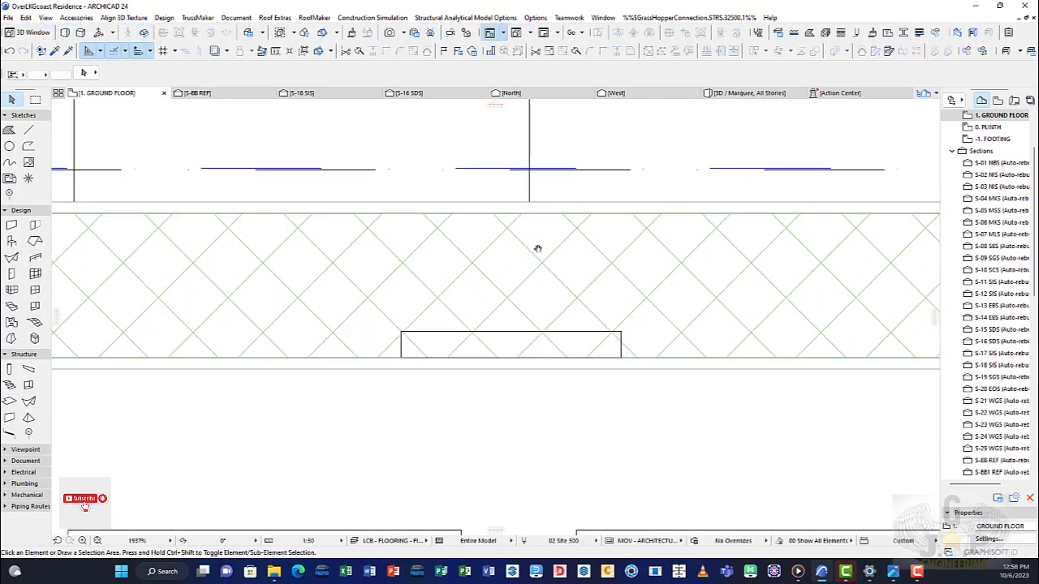
left_click(622, 334)
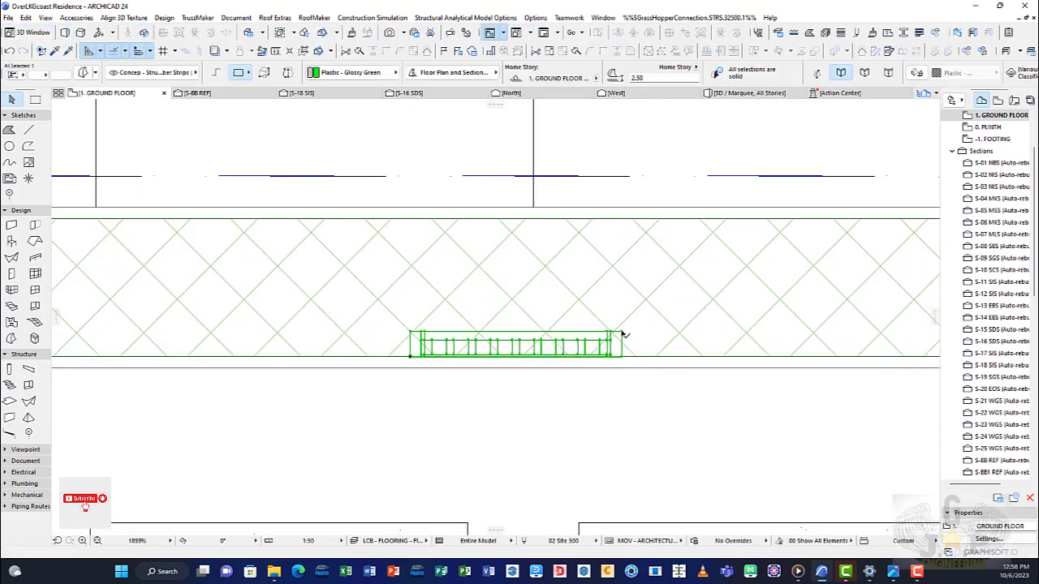
right_click(623, 334)
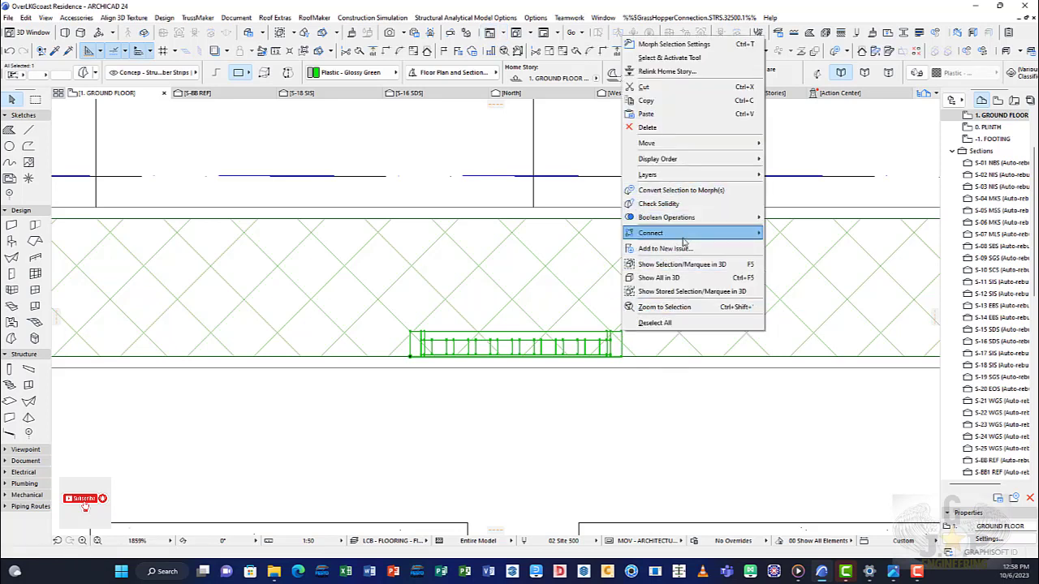
mouse_move(659, 235)
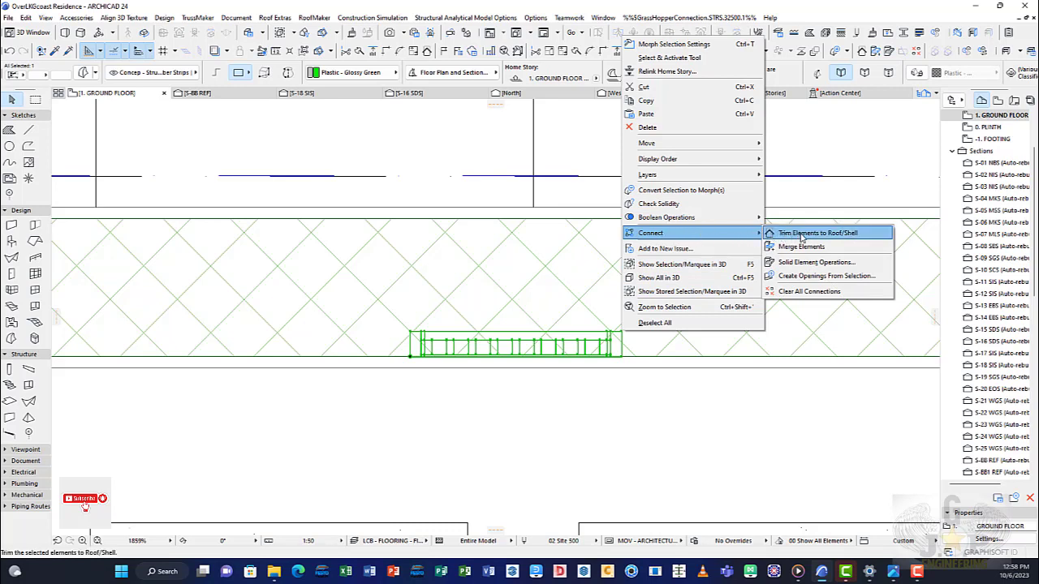
left_click(836, 279)
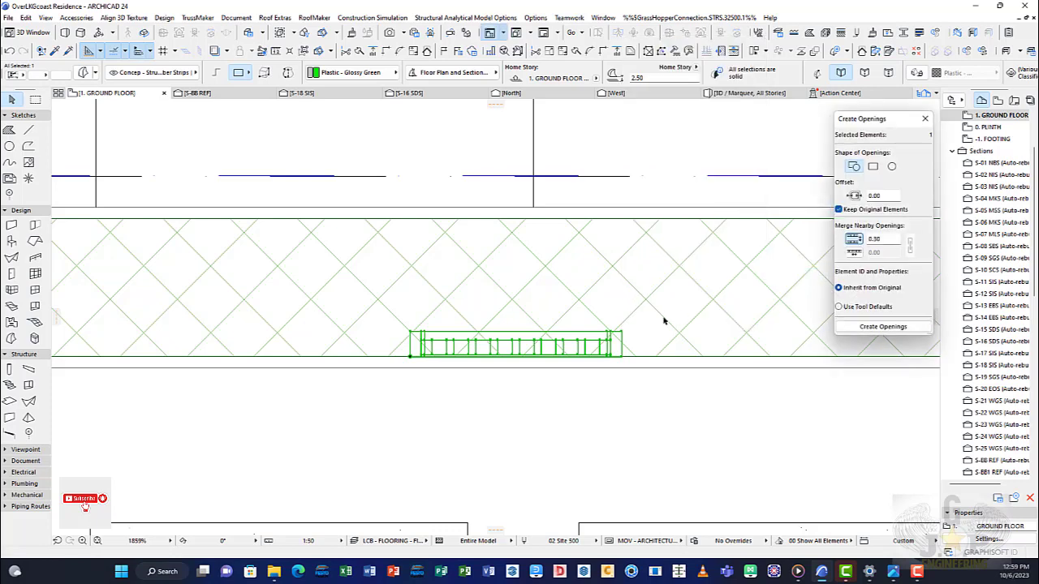
left_click_drag(897, 123, 773, 125)
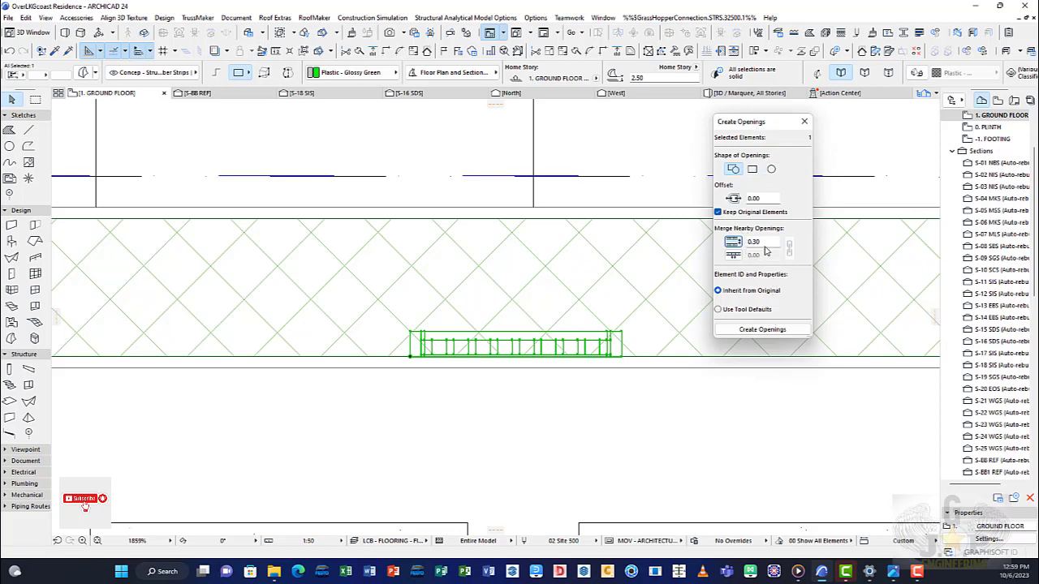
left_click(762, 337)
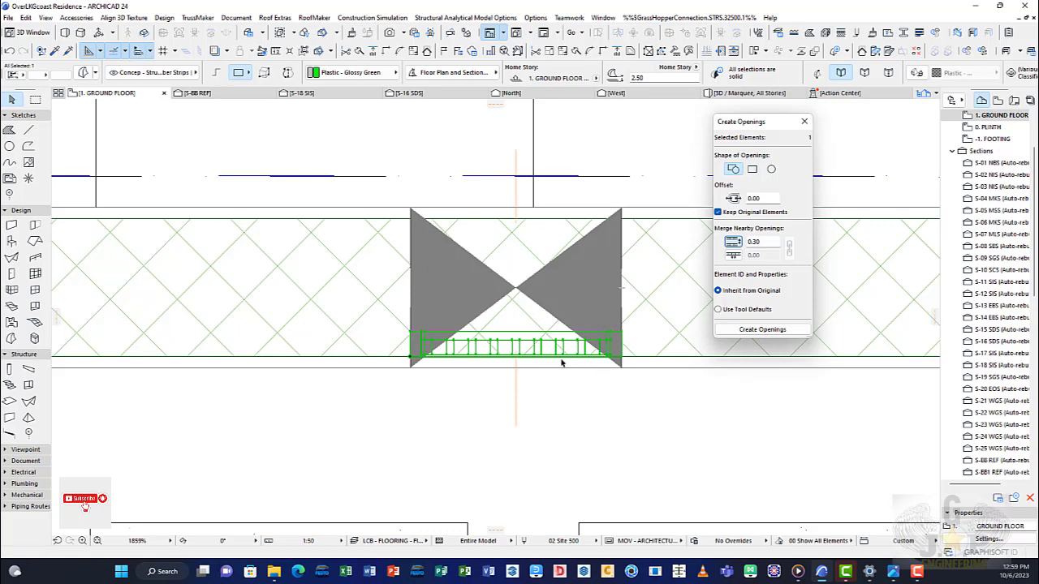
left_click(646, 411)
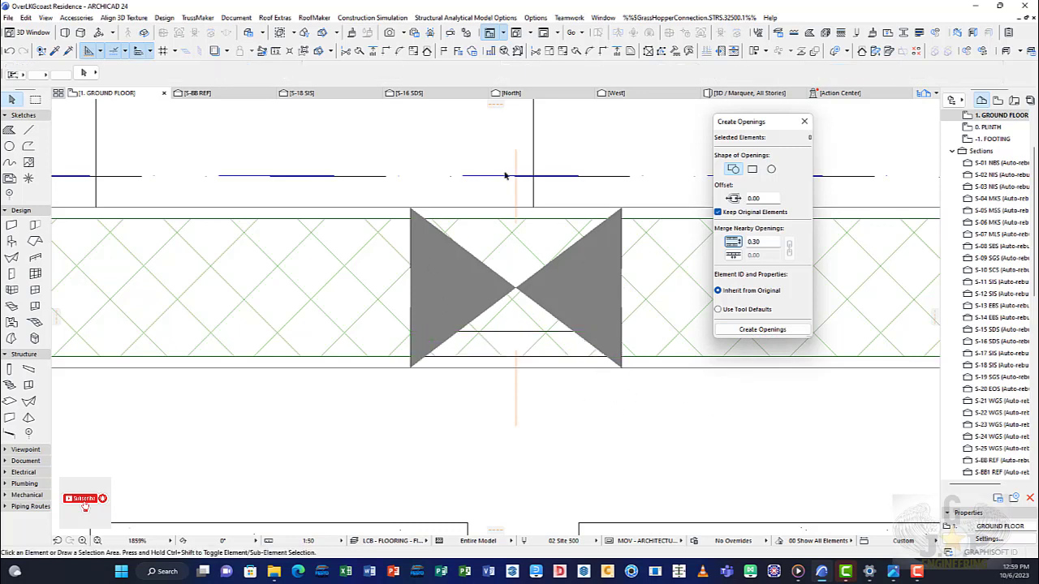
Inspect the grille and its wall opening in 3D from outside, looking through the grille holes into the room.
left_click(743, 93)
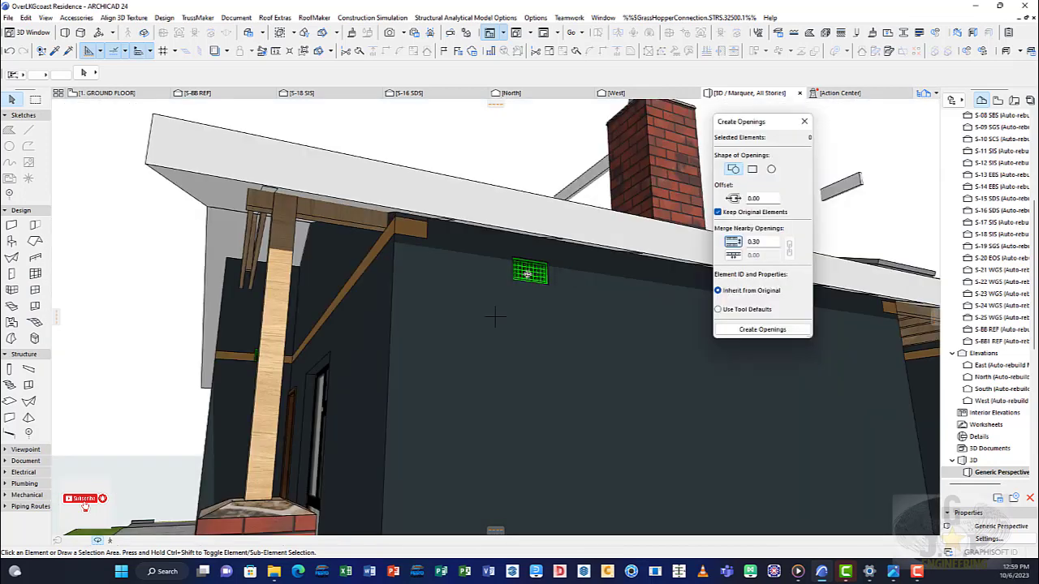
scroll(531, 275, "up", 5)
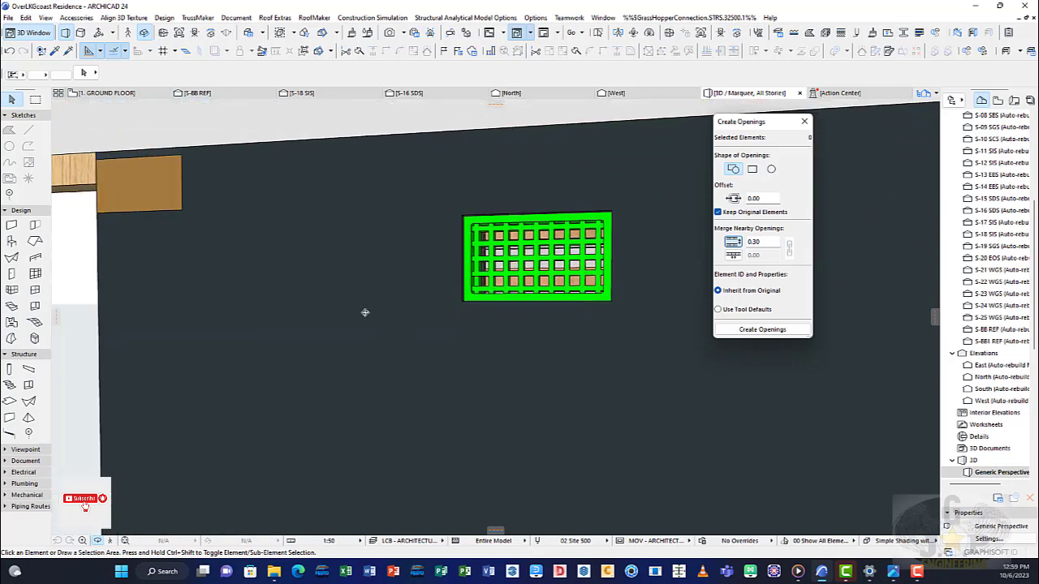
scroll(531, 319, "up", 2)
left_click_drag(530, 318, 455, 305)
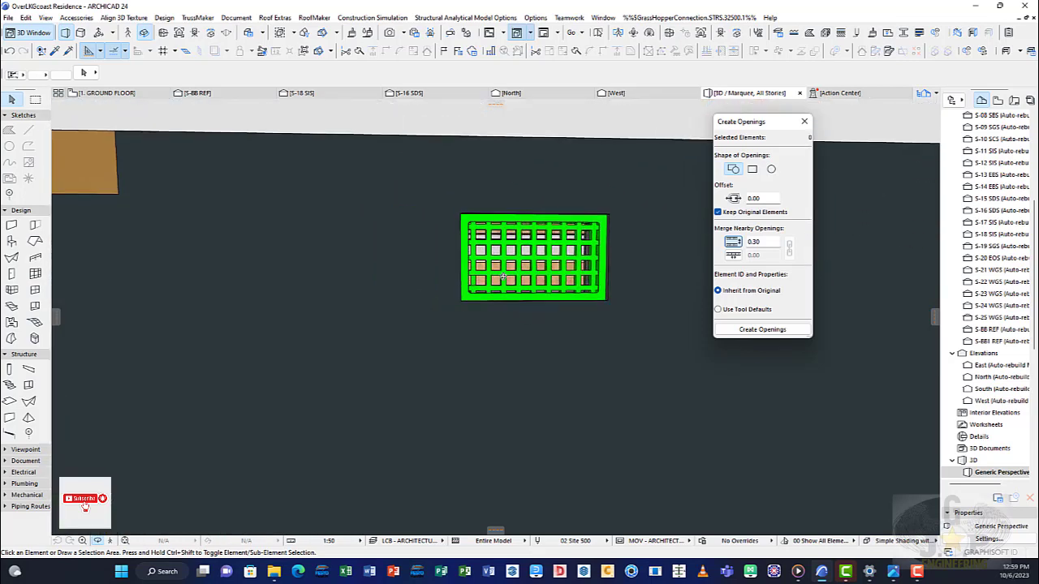
scroll(522, 268, "up", 2)
scroll(528, 267, "up", 5)
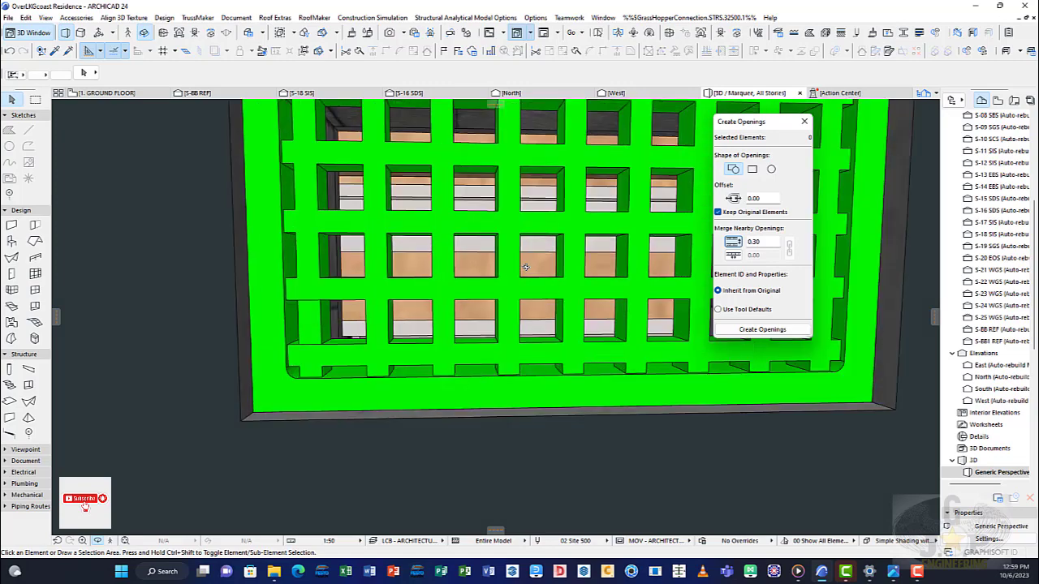
scroll(534, 265, "up", 6)
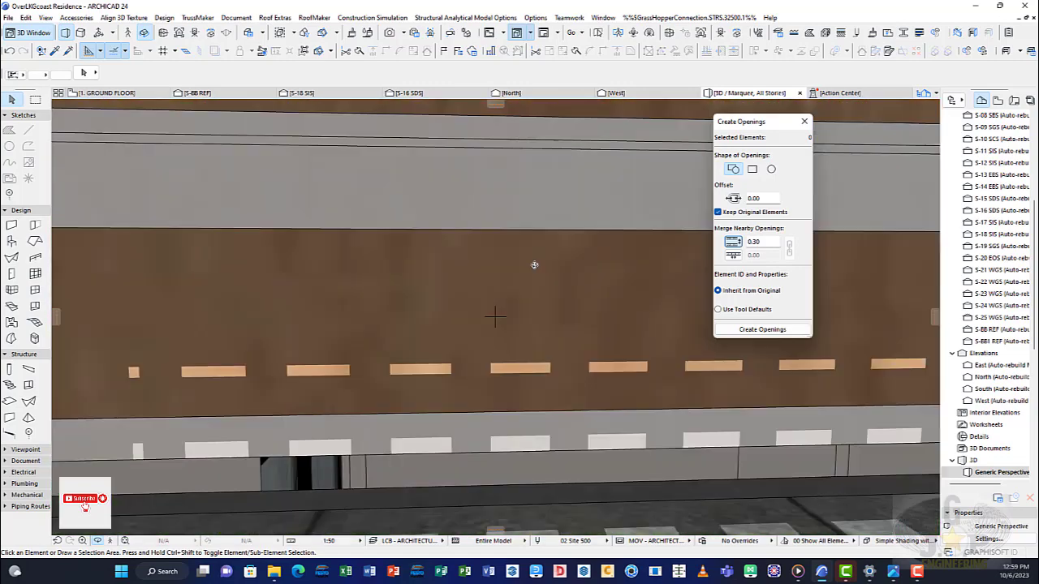
scroll(534, 263, "down", 4)
scroll(536, 264, "down", 6)
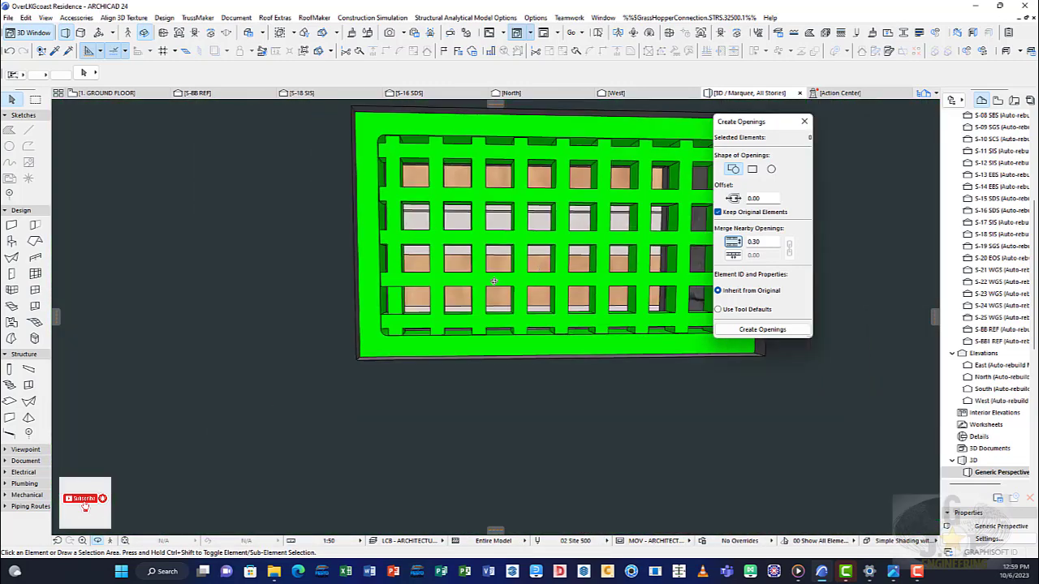
Move the grille and its wall opening down together by the opening's own height, from its upper corner to its lower corner in 3D.
middle_click_drag(493, 281, 329, 244, "shift")
middle_click_drag(547, 280, 443, 260, "shift")
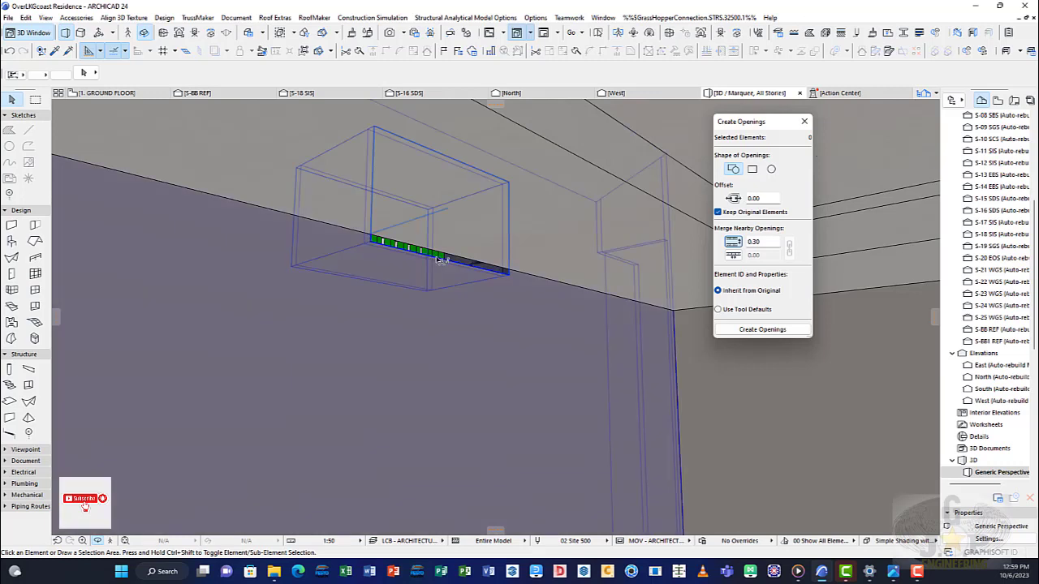
left_click(441, 258)
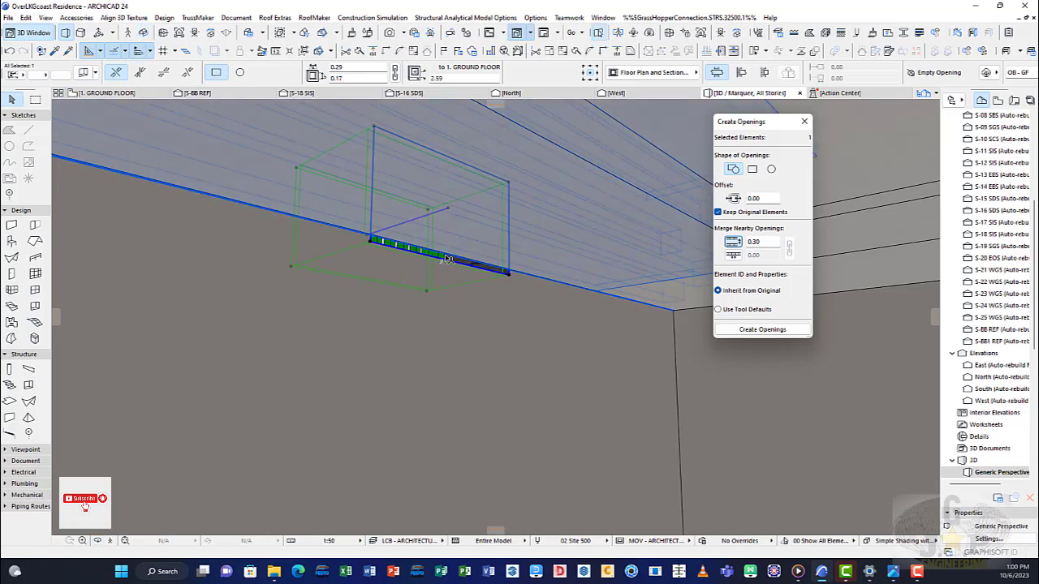
scroll(448, 258, "up", 5)
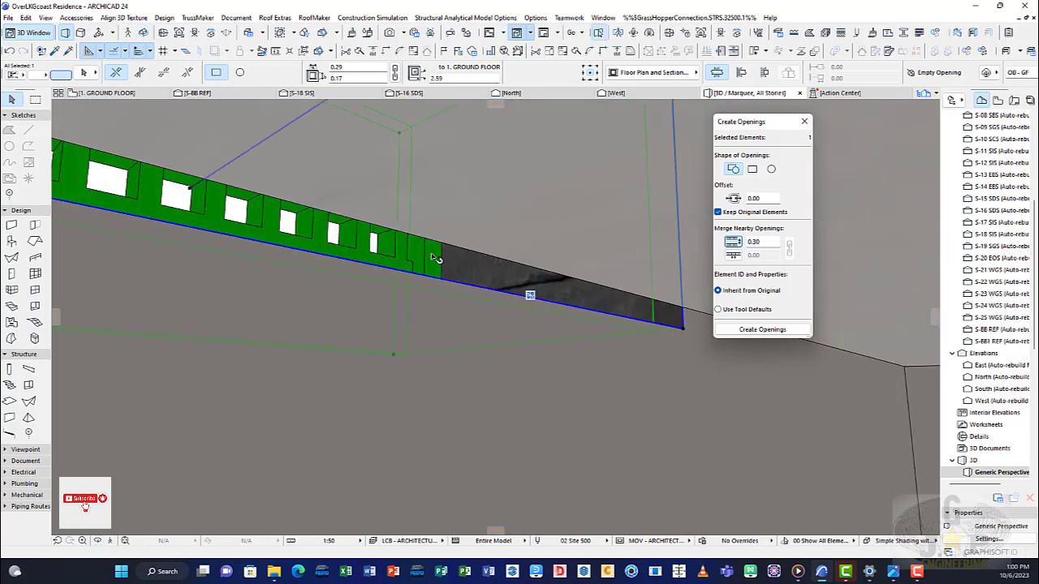
left_click(489, 269, "shift")
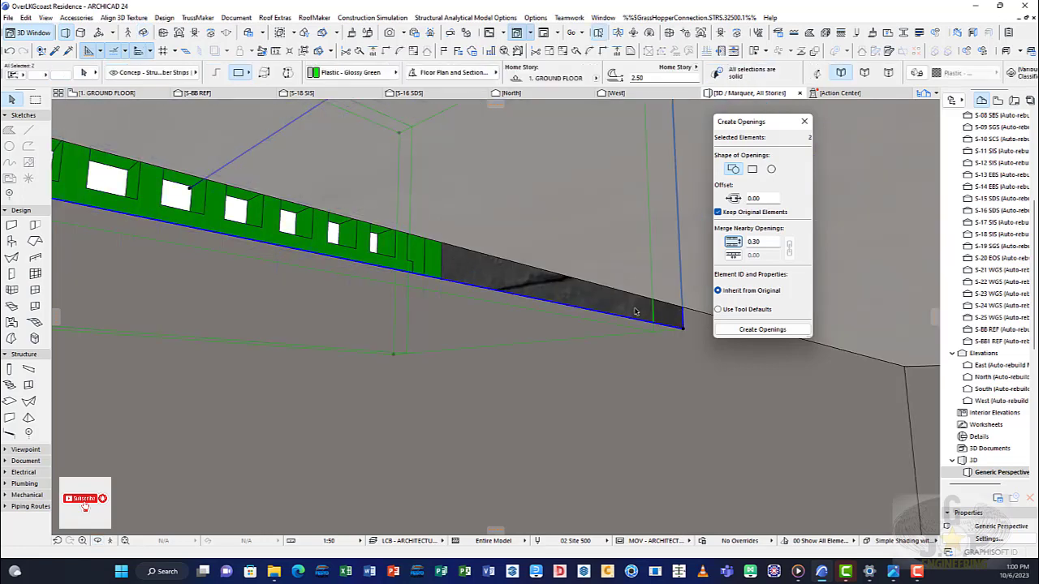
scroll(609, 309, "down", 5)
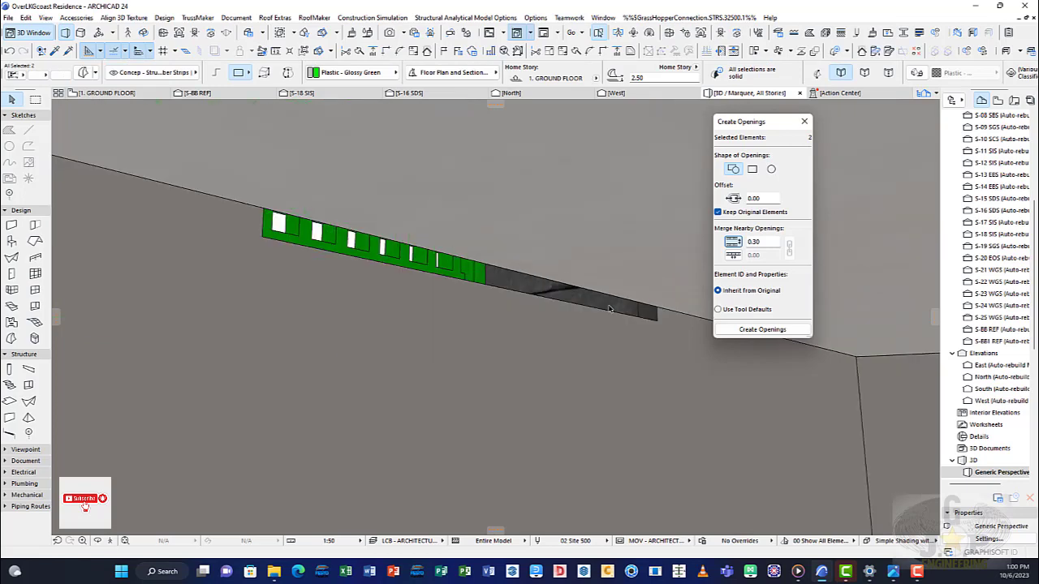
scroll(609, 227, "up", 3)
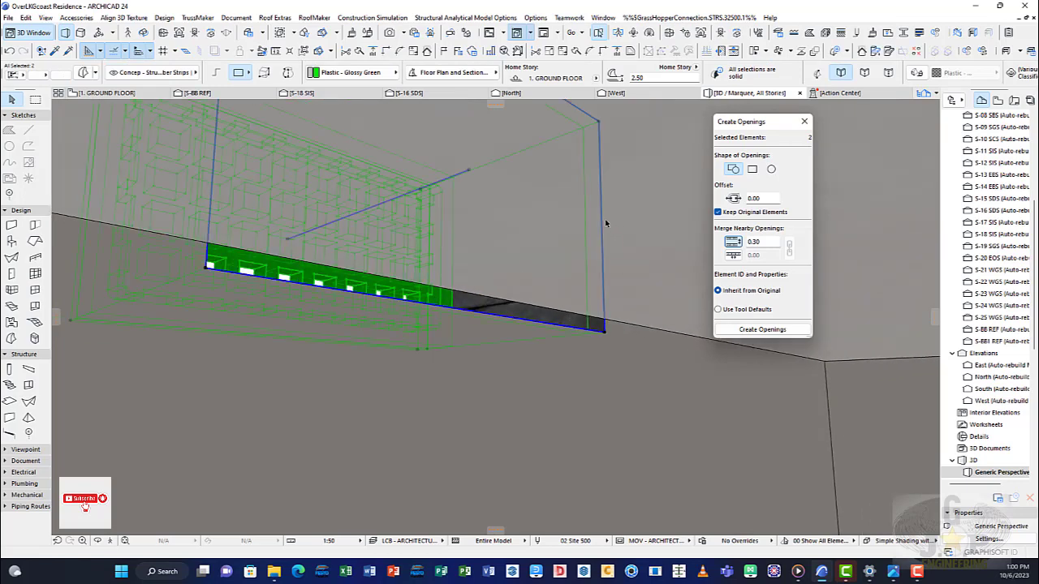
left_click(599, 123)
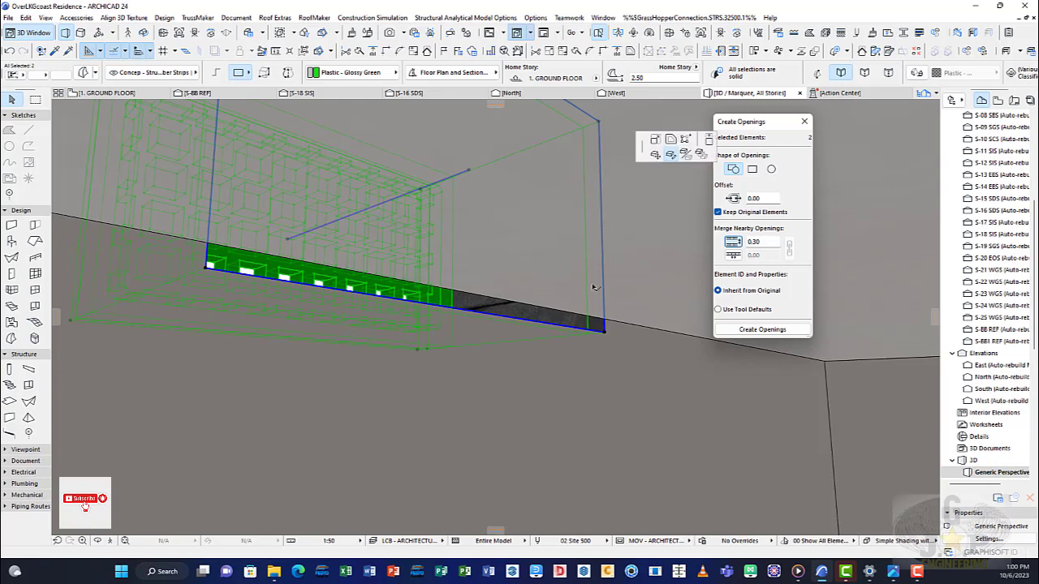
left_click(674, 138)
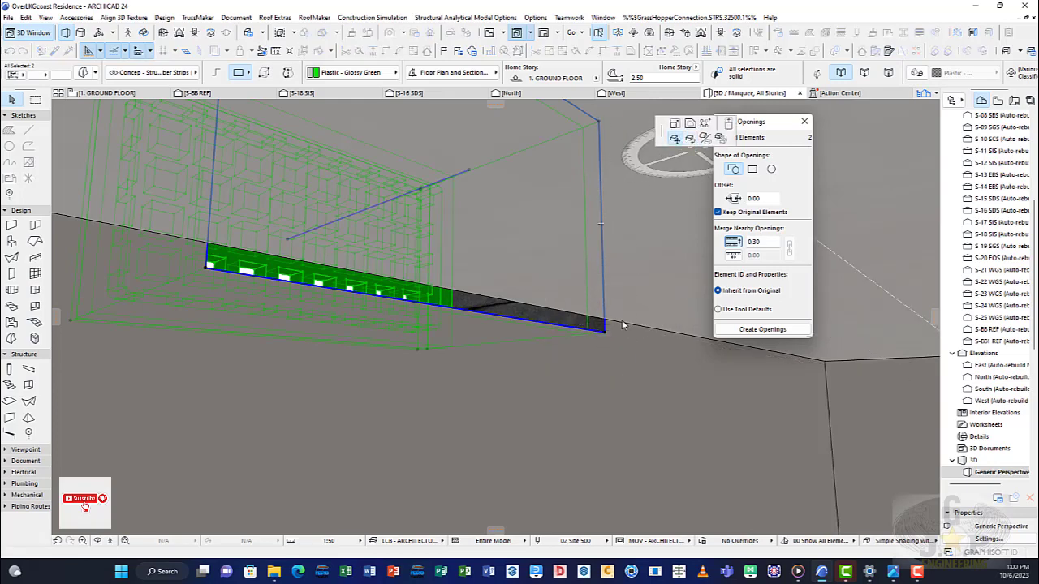
left_click(604, 331)
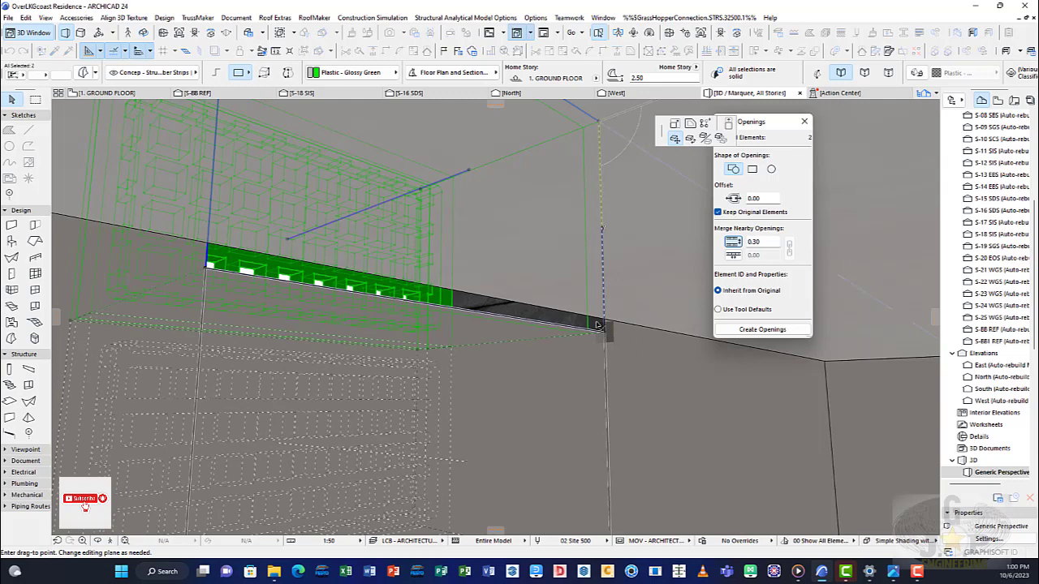
left_click(596, 320)
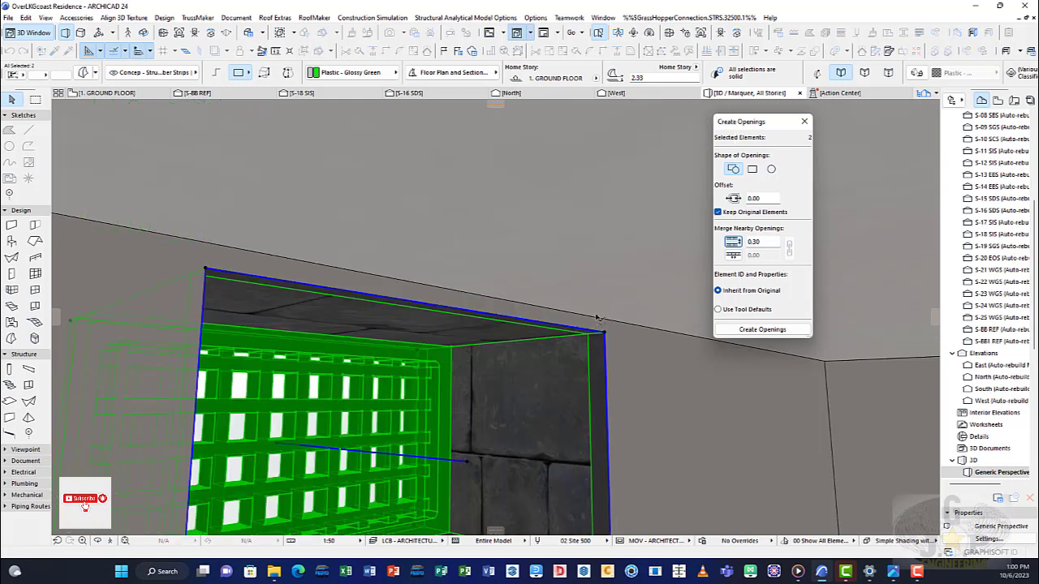
Lower the grille and its opening together slightly further below the ceiling, bringing the grille to an elevation of 2.30.
scroll(602, 290, "down", 5)
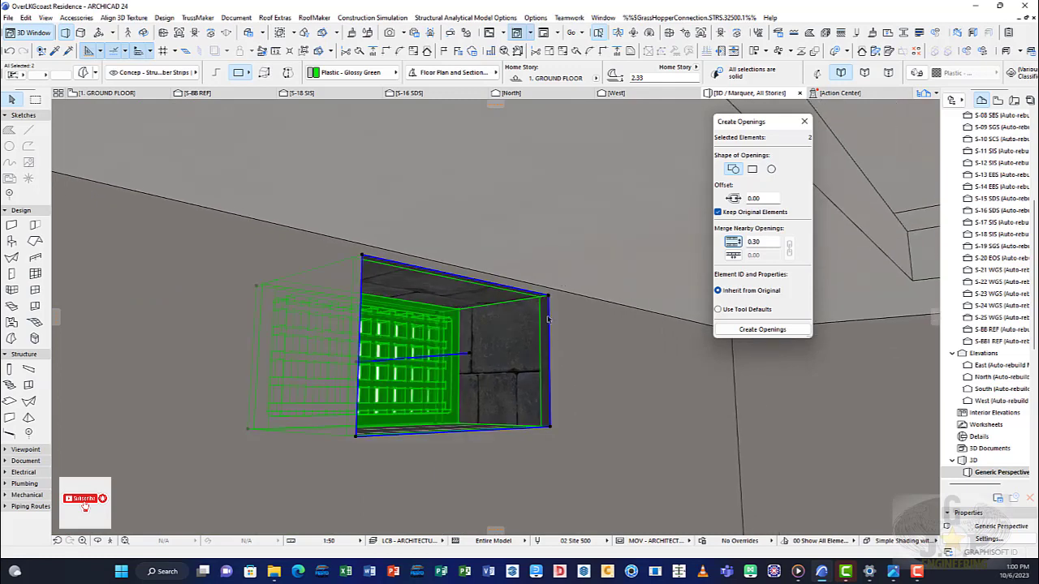
scroll(550, 319, "down", 8)
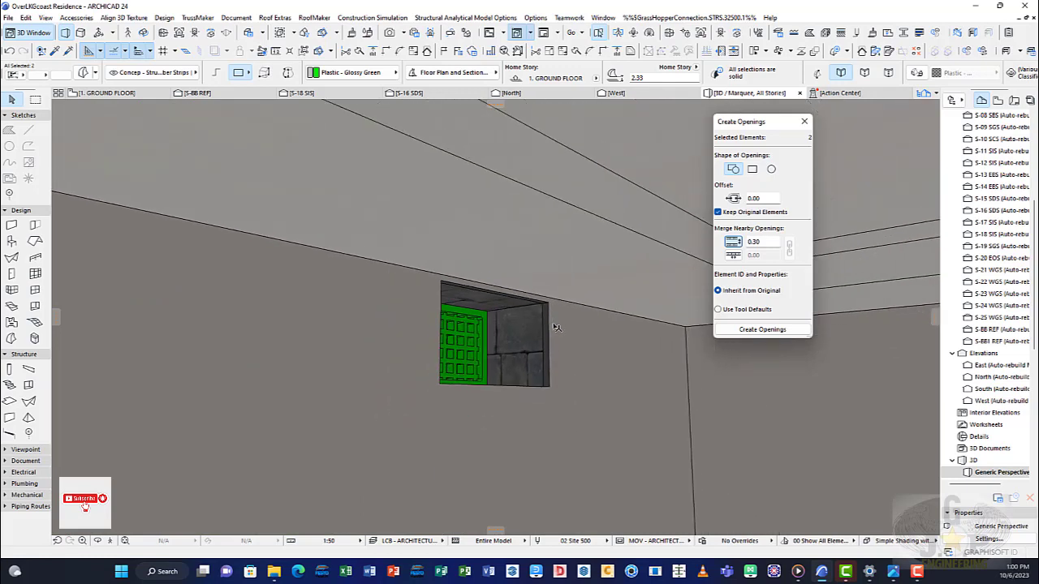
middle_click_drag(600, 347, 377, 315, "shift")
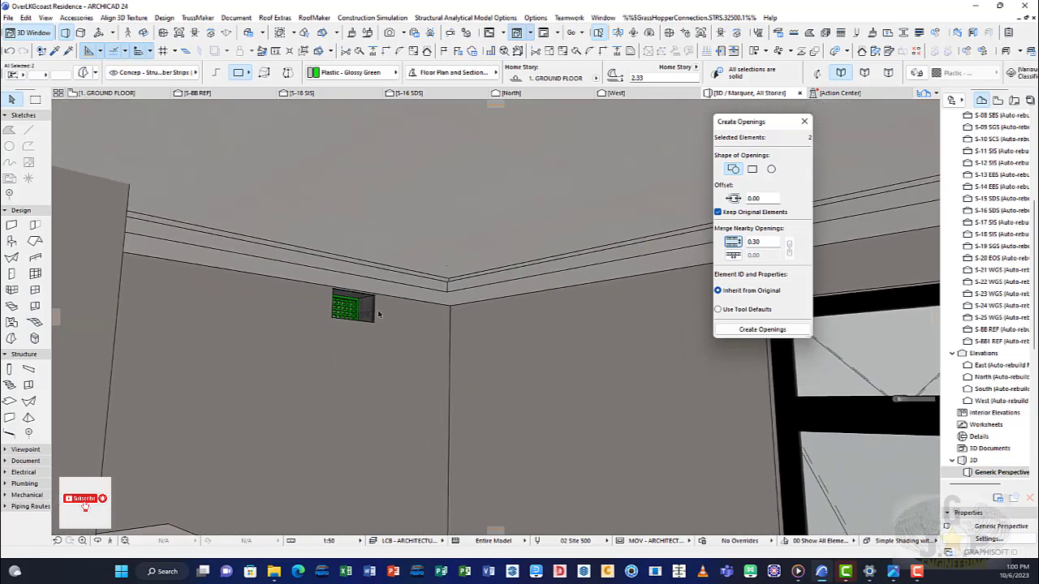
scroll(363, 314, "up", 6)
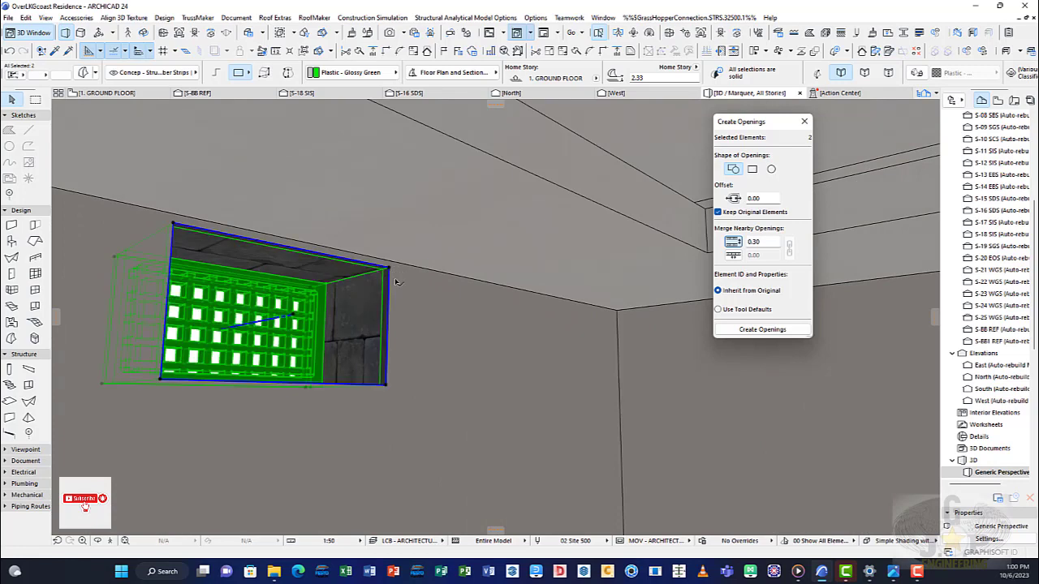
left_click(390, 281)
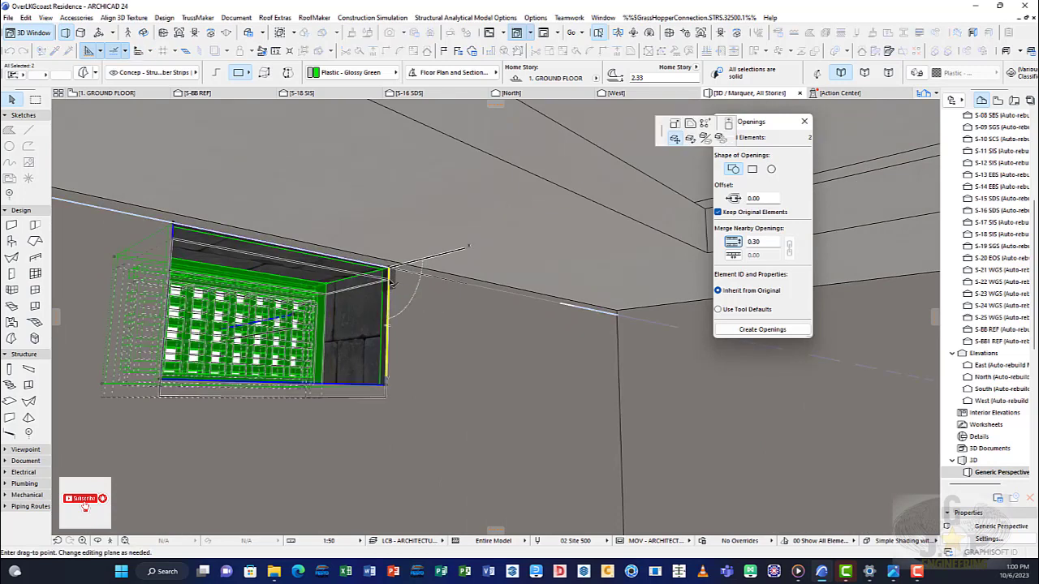
left_click(390, 292)
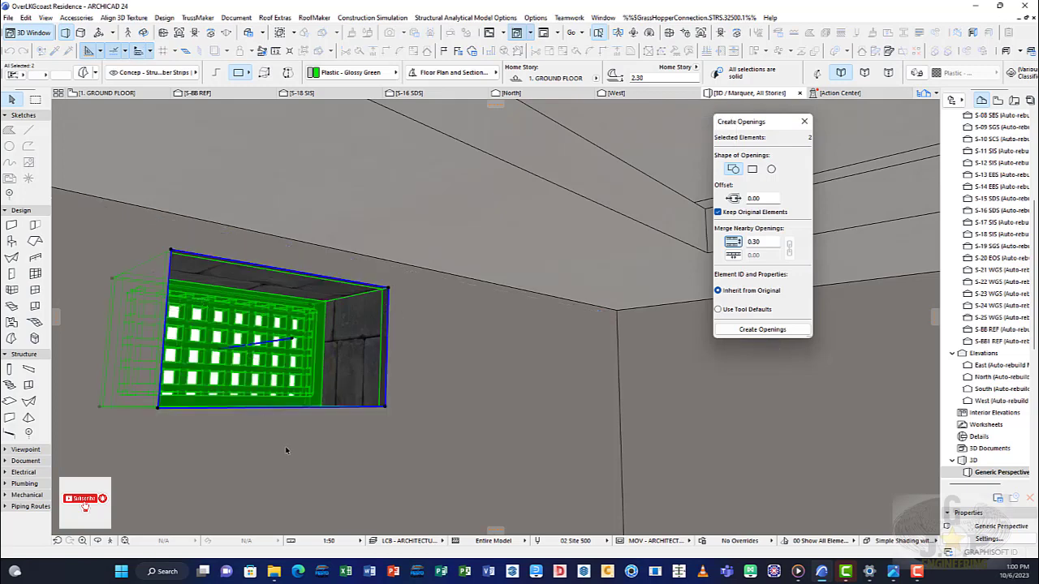
key("Escape")
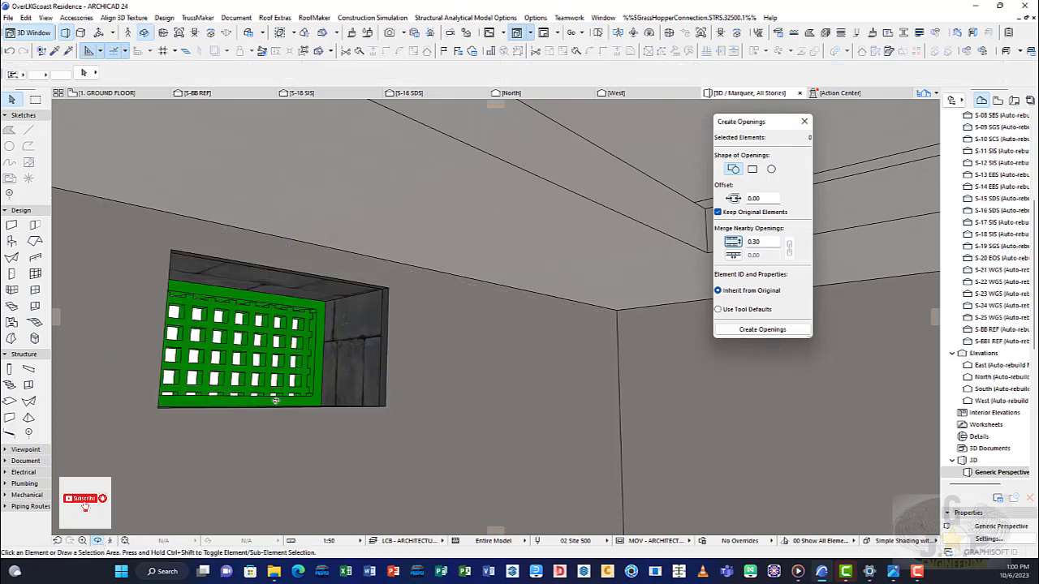
middle_click_drag(276, 400, 313, 363, "shift")
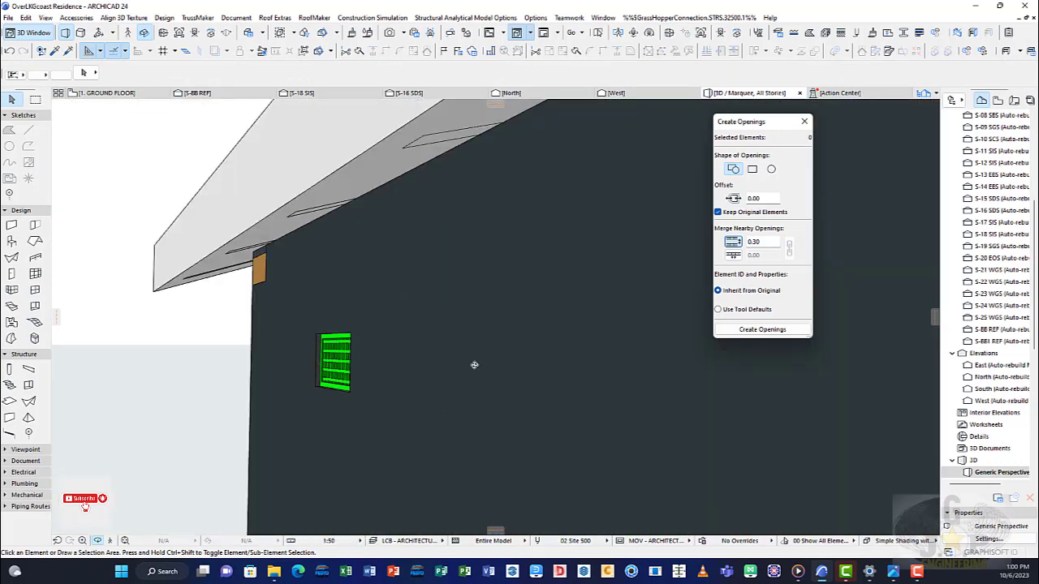
middle_click_drag(473, 364, 370, 349, "shift")
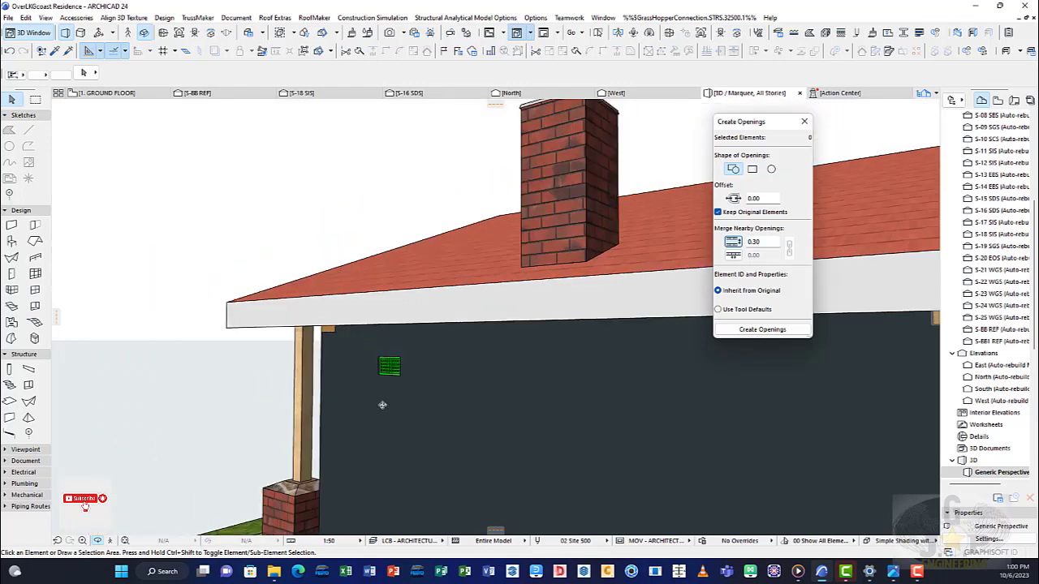
middle_click_drag(382, 405, 120, 247, "shift")
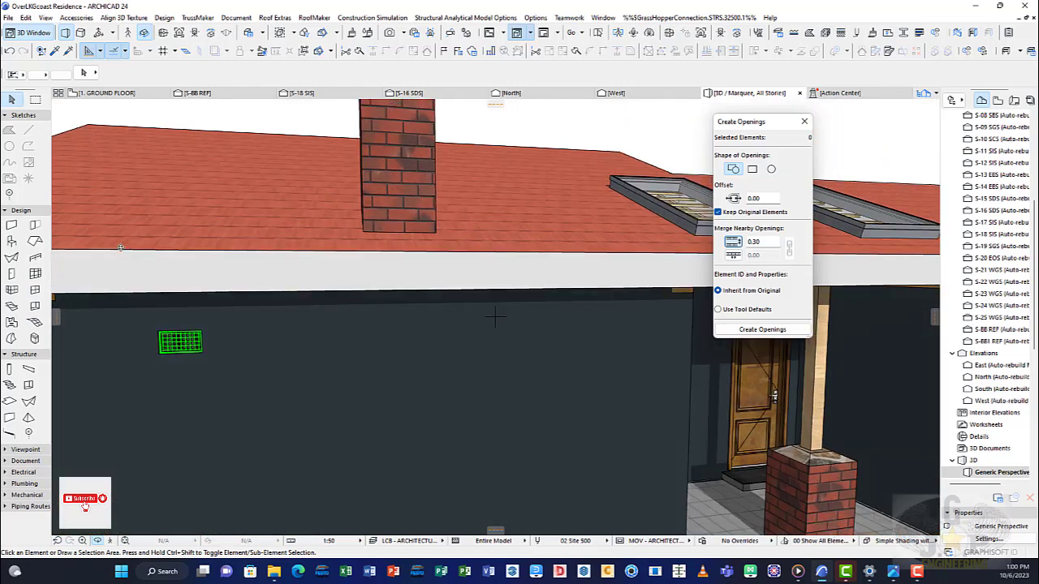
Mirror a copy of the grille on the ground floor plan about the opening's centre, along the wall, onto the wall's inner face.
left_click(128, 97)
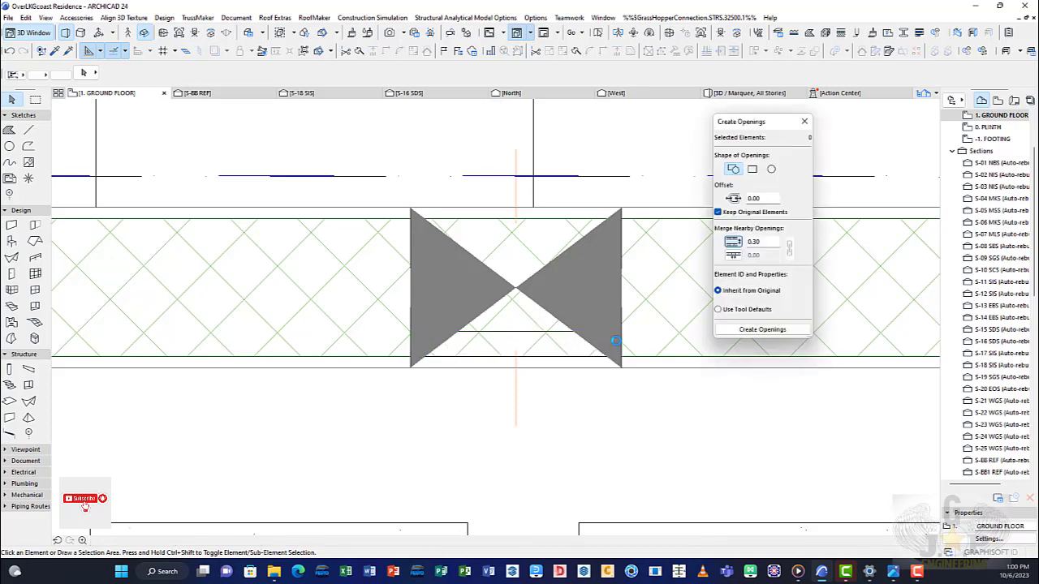
scroll(533, 341, "up", 3)
scroll(552, 344, "down", 4)
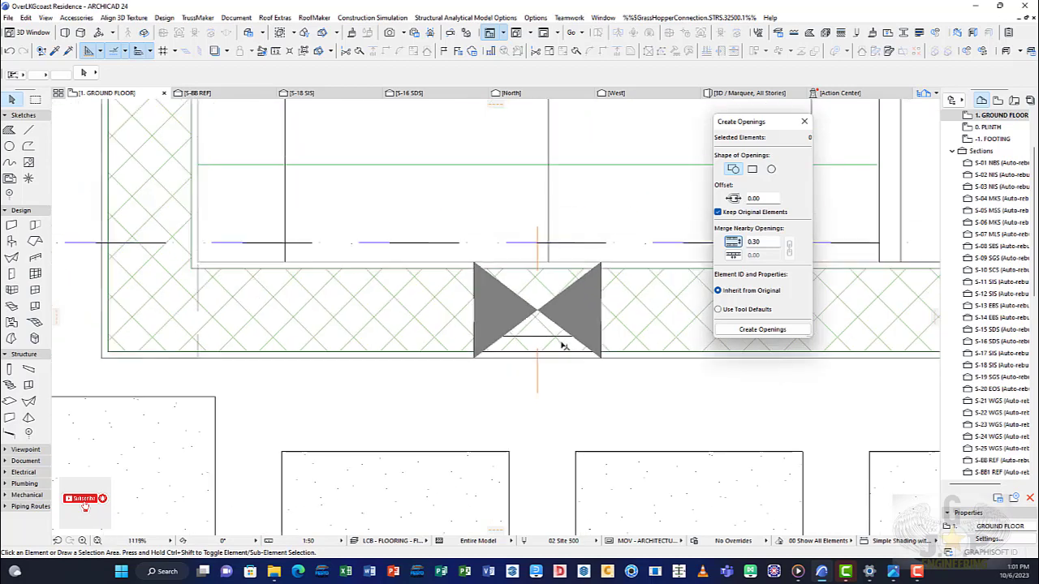
scroll(548, 345, "up", 2)
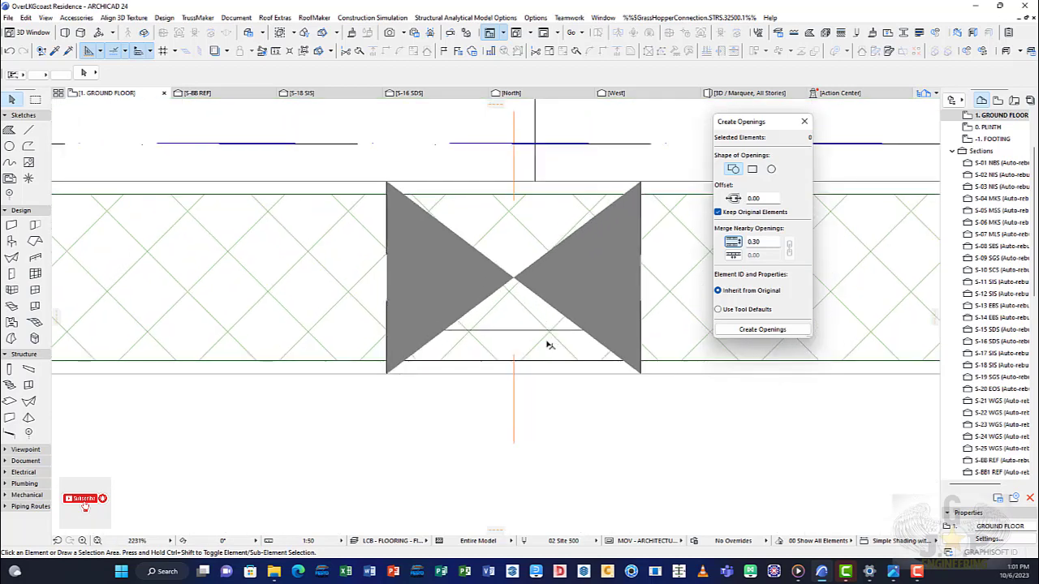
left_click(624, 344)
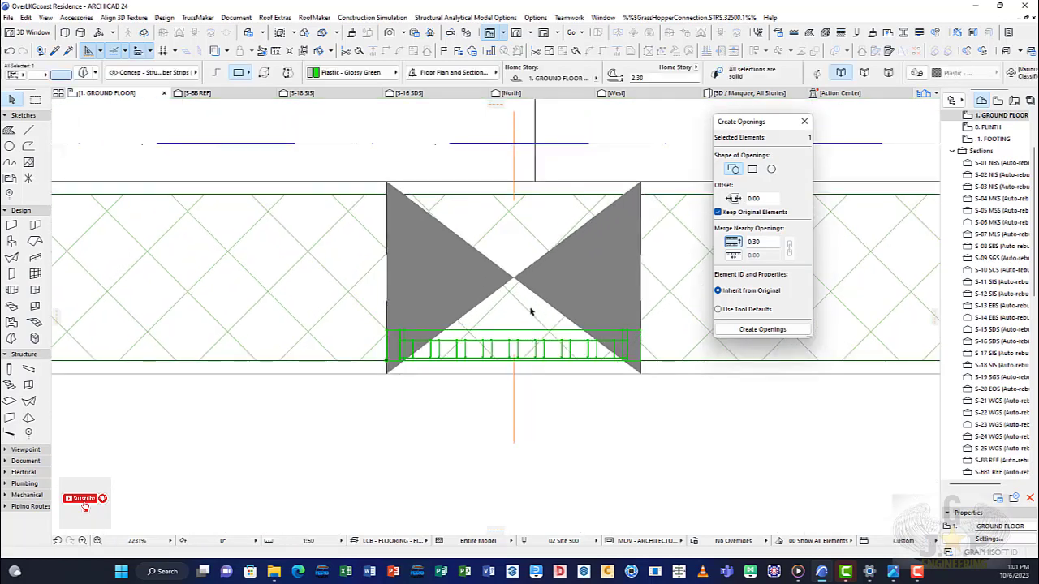
left_click(638, 333)
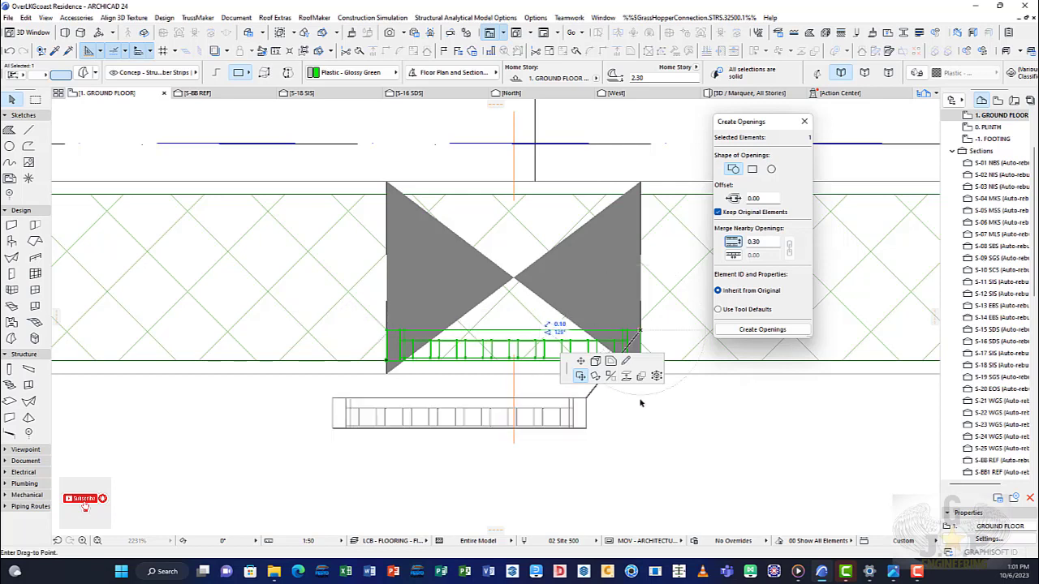
left_click(705, 138)
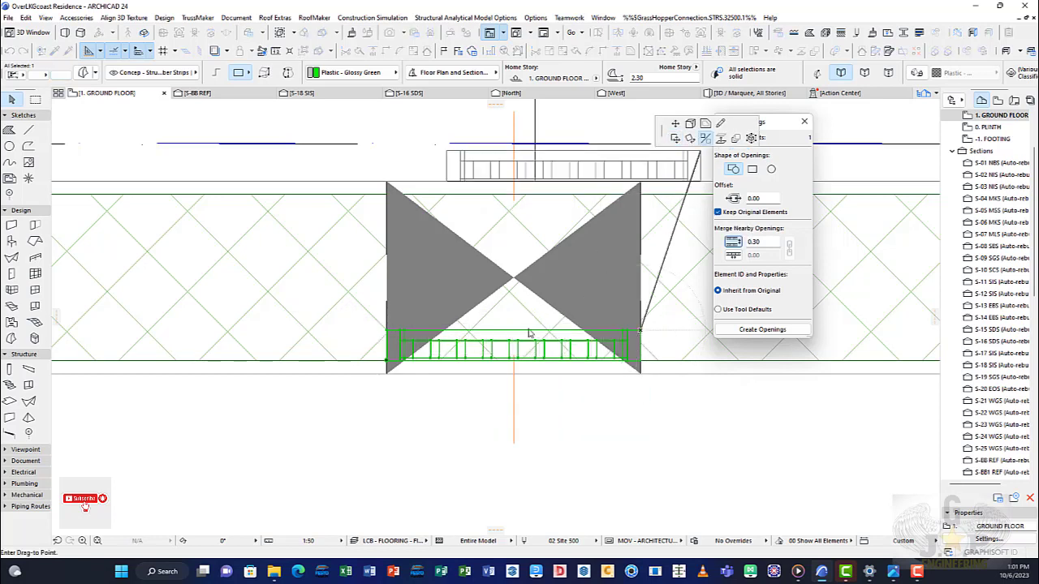
left_click(514, 280)
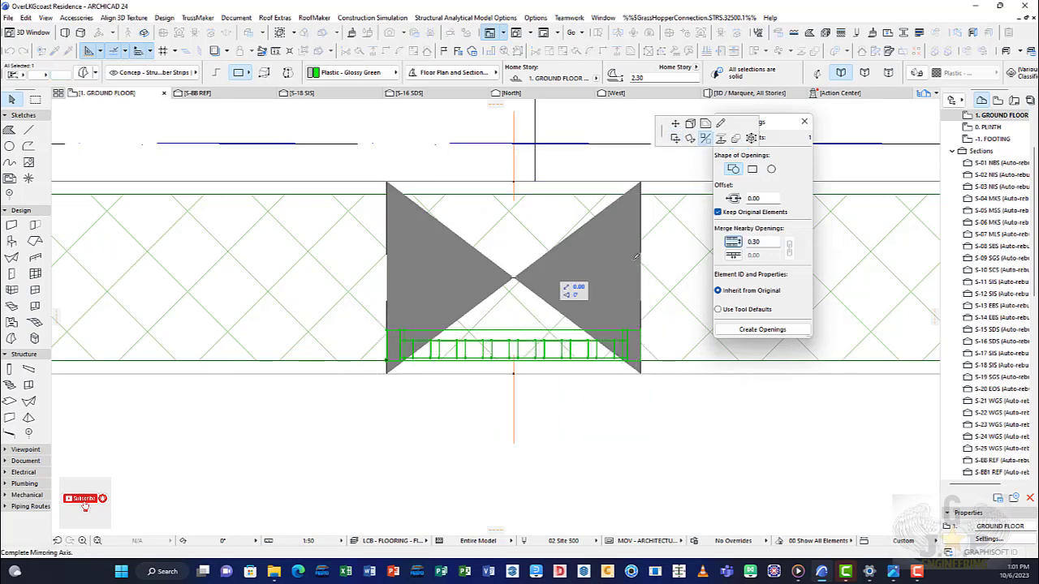
left_click(680, 277)
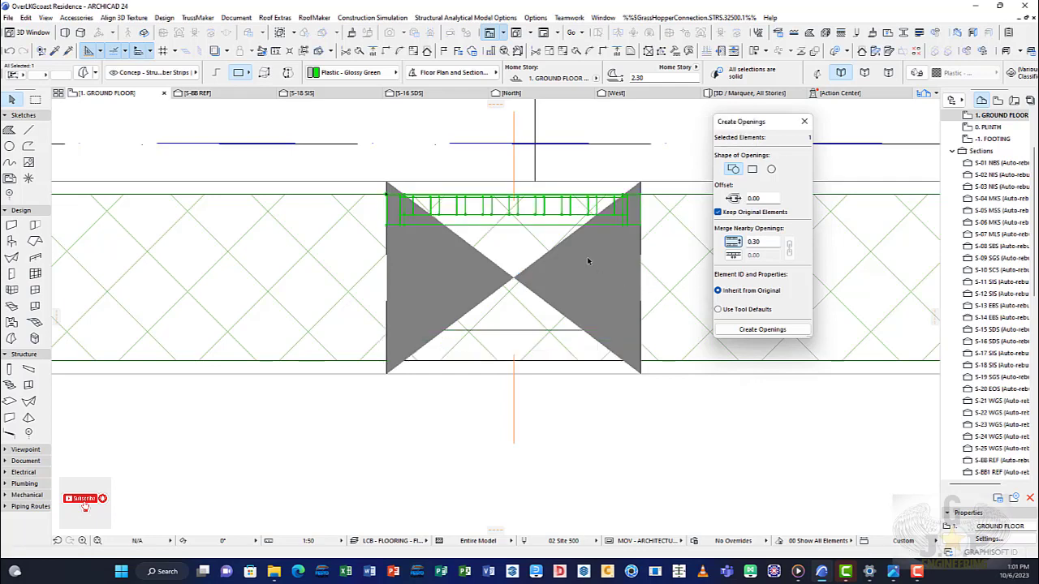
middle_click_drag(562, 301, 544, 321)
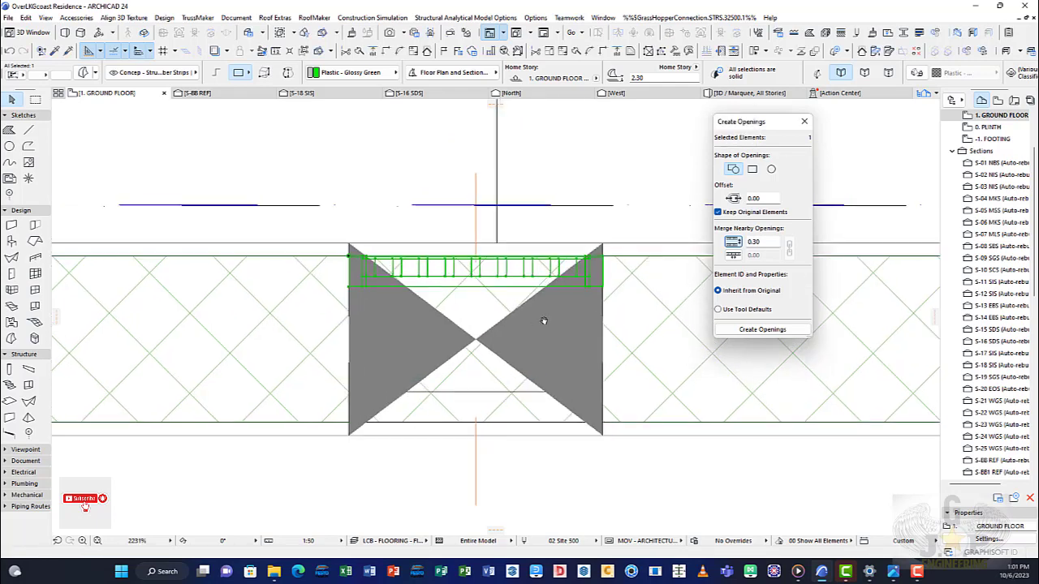
Examine the wall opening in 3D from outside and inside the living room, checking the mirrored grille on the inner wall face.
left_click(746, 92)
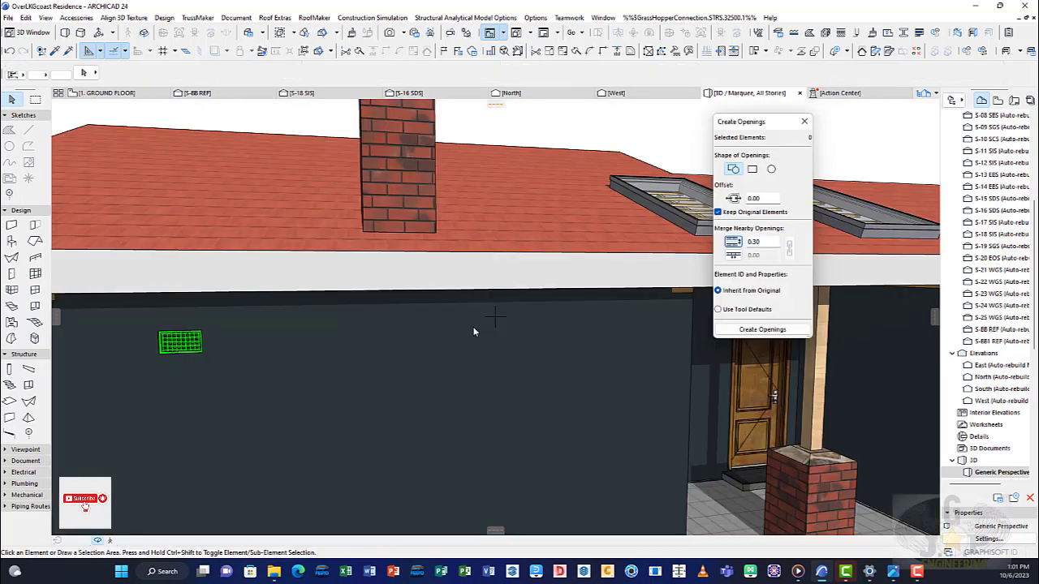
scroll(386, 358, "up", 5)
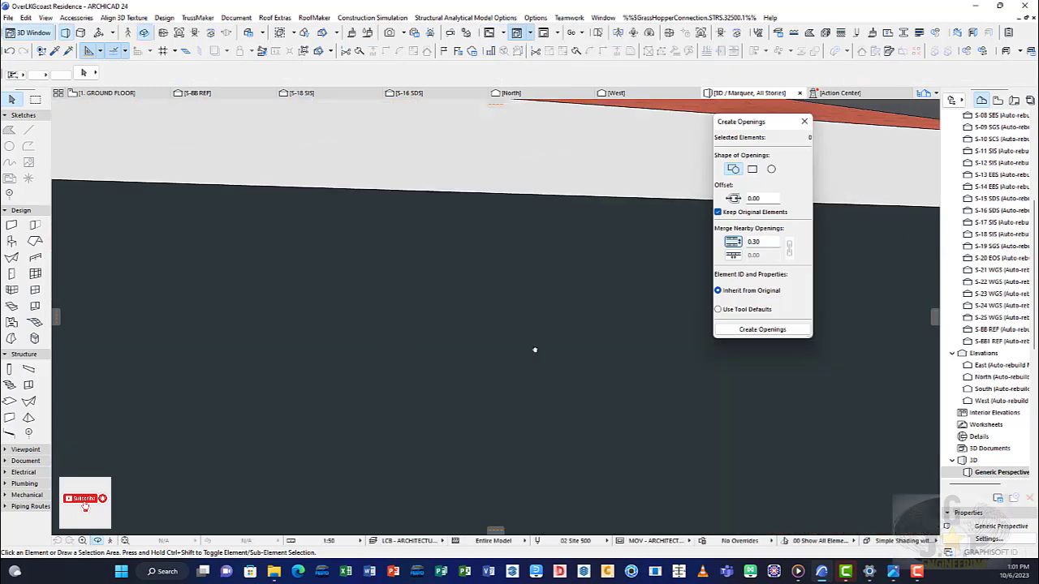
scroll(202, 322, "down", 5)
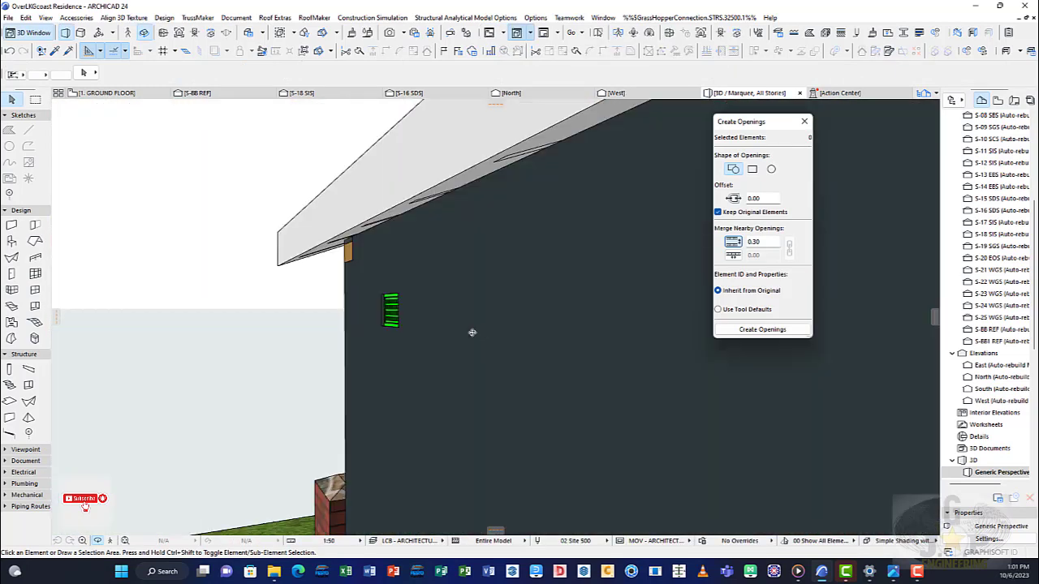
scroll(473, 331, "up", 8)
scroll(458, 342, "down", 3)
scroll(444, 344, "up", 5)
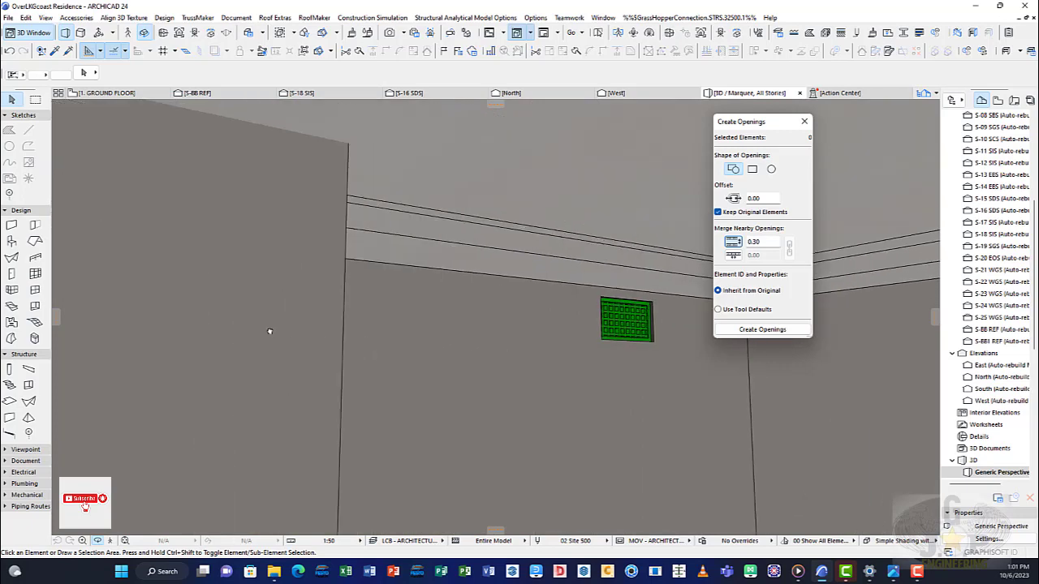
scroll(611, 317, "up", 3)
scroll(604, 324, "down", 2)
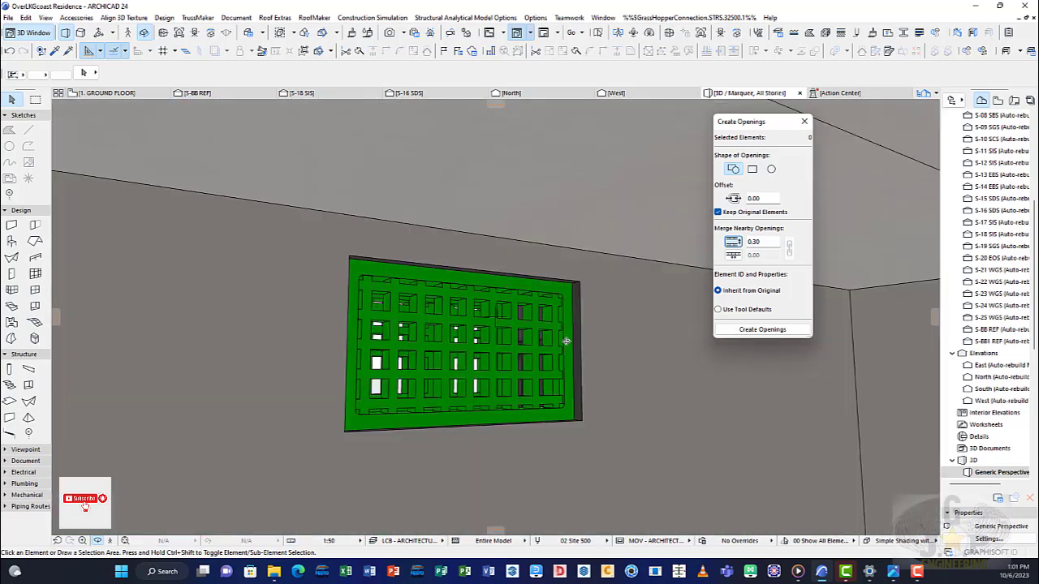
scroll(645, 374, "down", 1)
middle_click_drag(645, 374, 592, 291, "shift")
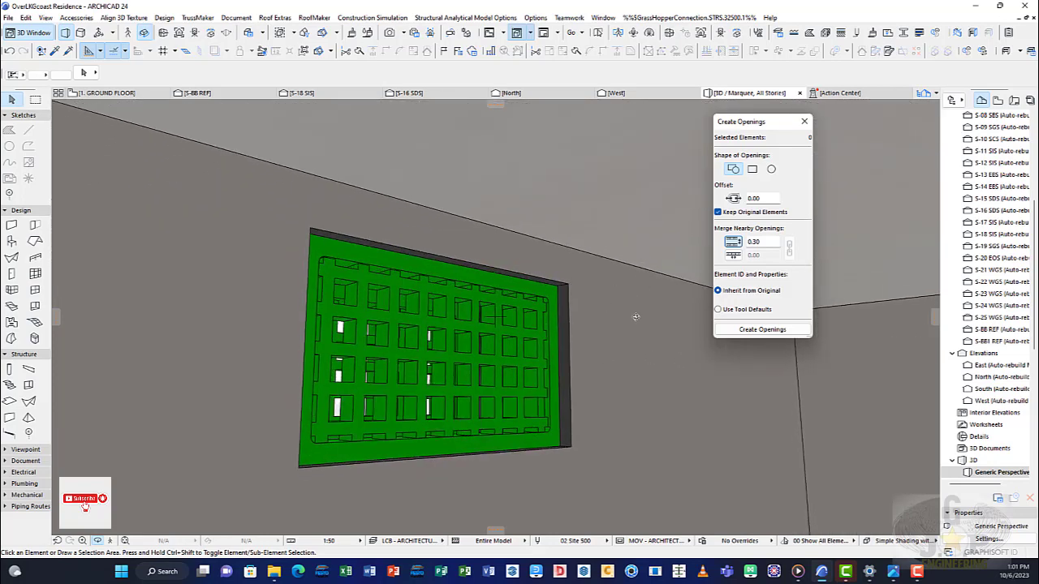
Move the inner grille in 3D from its face corner to the opening's front corner, flush with the wall's inner face.
left_click(560, 297)
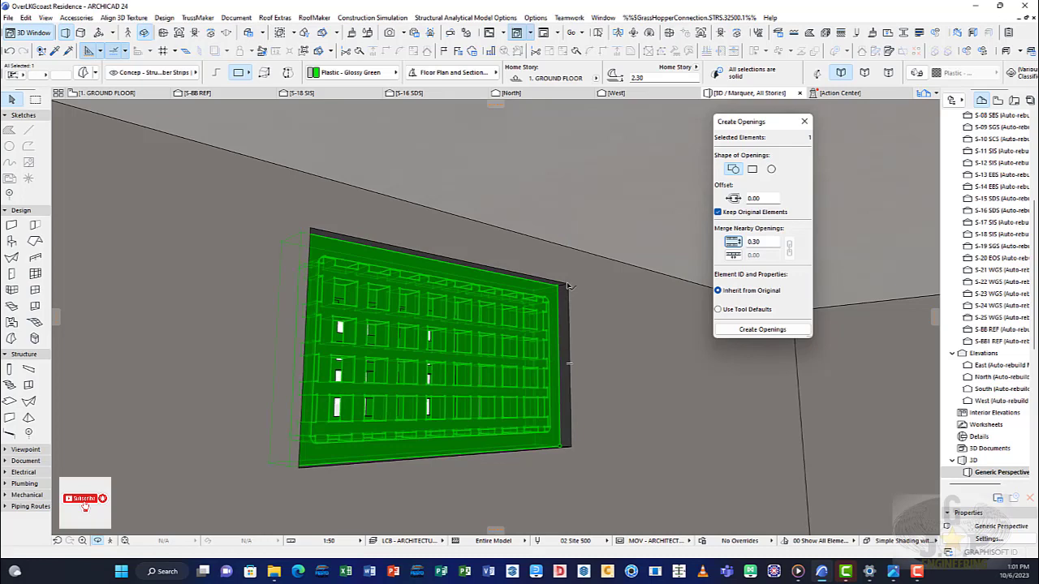
left_click(568, 287)
left_click(690, 355)
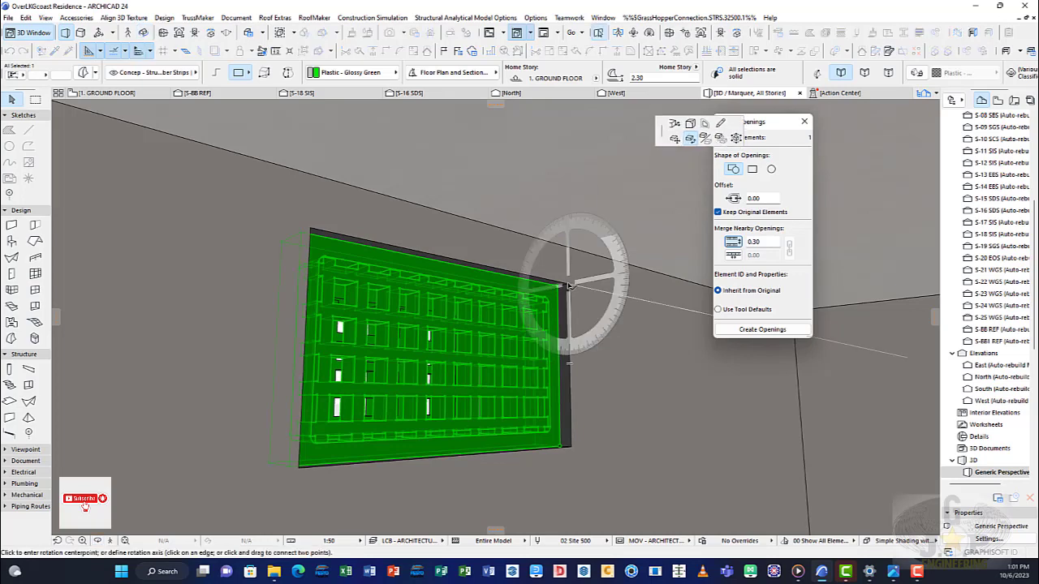
left_click(676, 140)
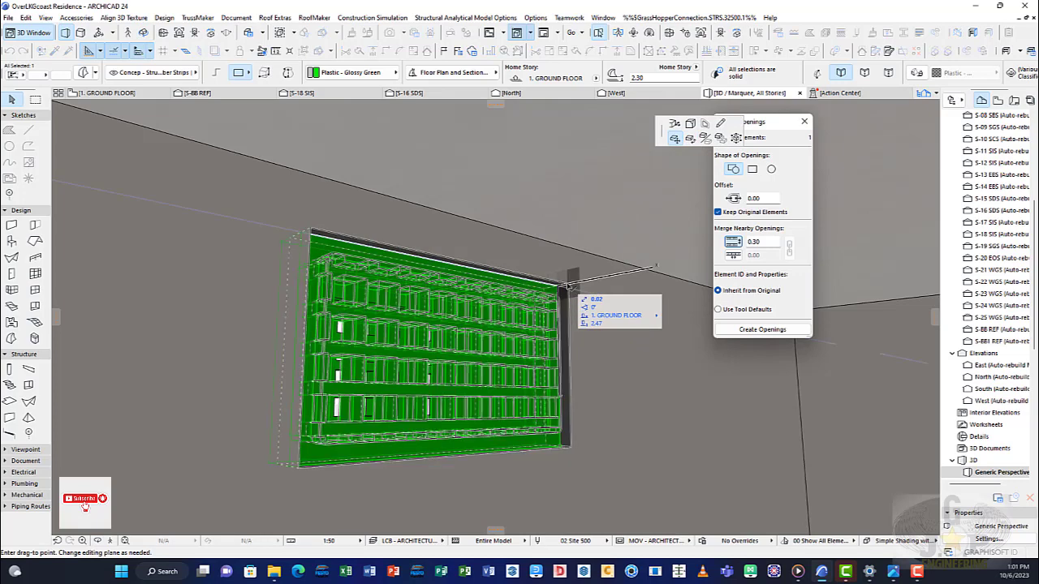
left_click(570, 283)
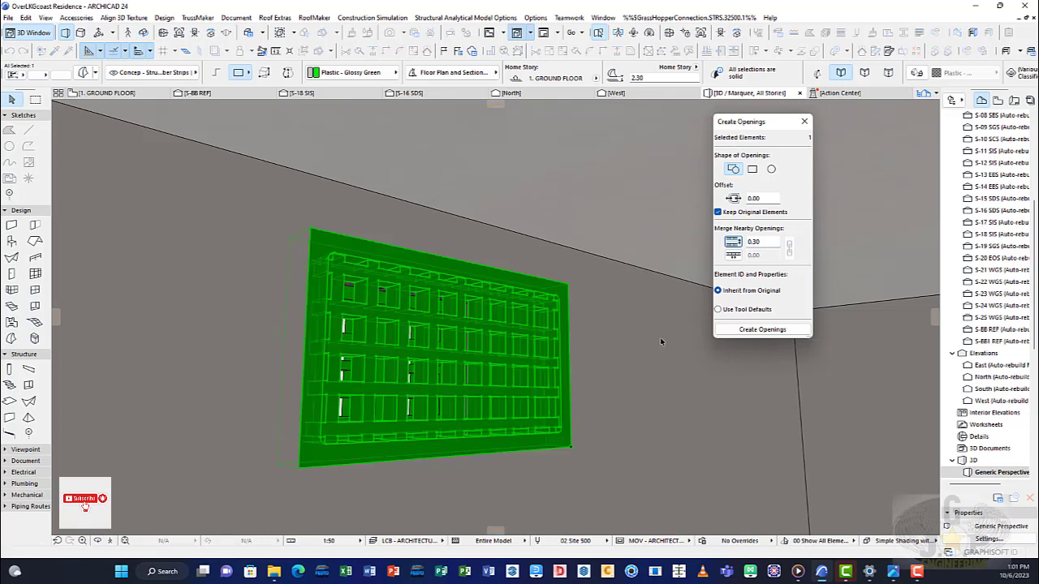
key("Escape")
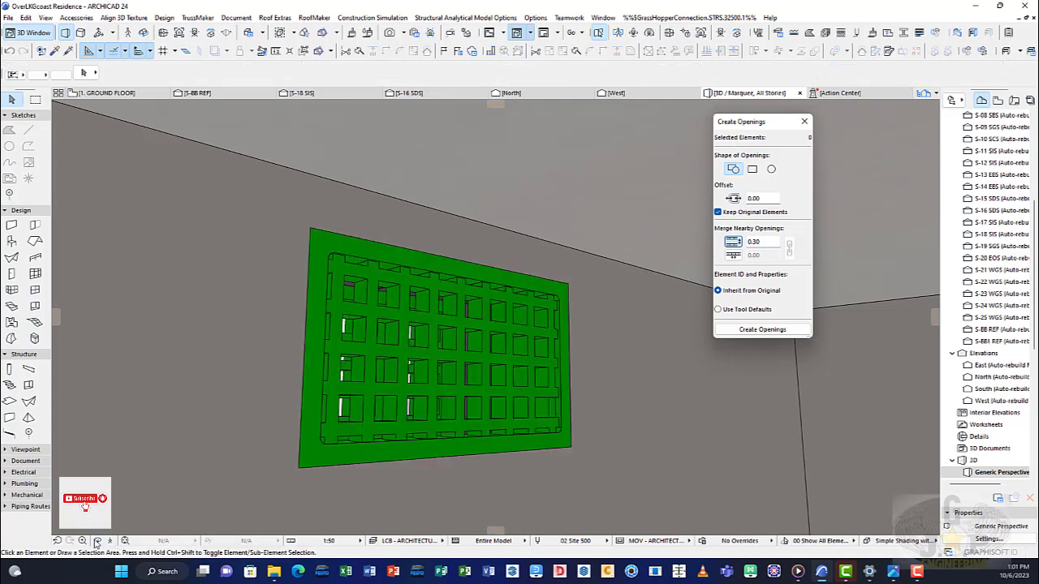
Examine the grilles and the wall opening up close in 3D, checking how they sit within the wall.
middle_click_drag(303, 444, 449, 376, "shift")
scroll(447, 375, "down", 4)
scroll(448, 375, "up", 3)
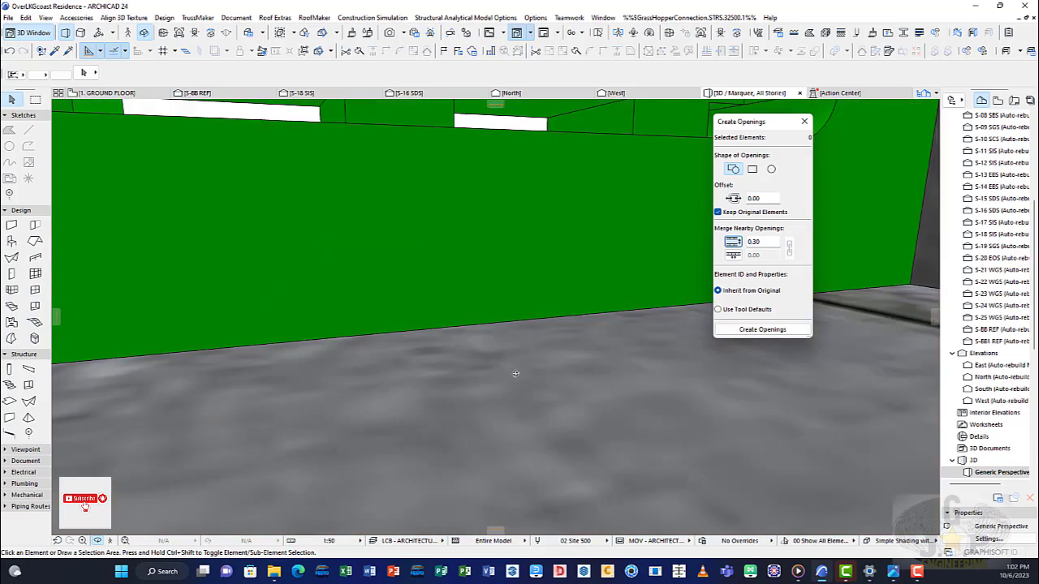
middle_click_drag(516, 373, 556, 432, "shift")
middle_click_drag(487, 347, 365, 351, "shift")
scroll(492, 349, "down", 2)
middle_click_drag(576, 379, 375, 318, "shift")
scroll(683, 356, "down", 10)
Mirror a copy of both grilles and their opening on the ground floor plan about the centre of the living room fireplace's round flue.
left_click(131, 95)
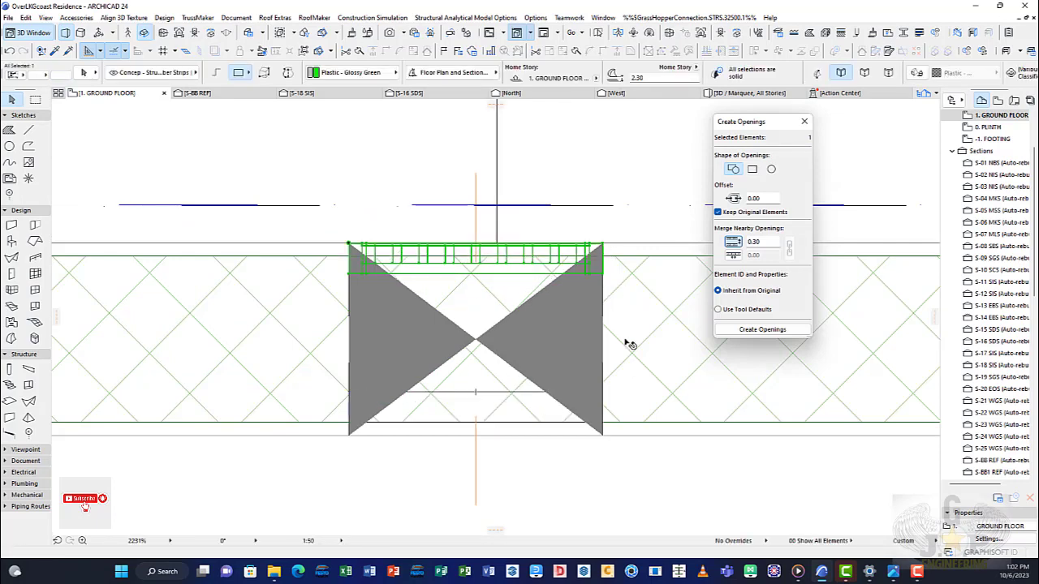
left_click(602, 388, "shift")
left_click(605, 436, "shift")
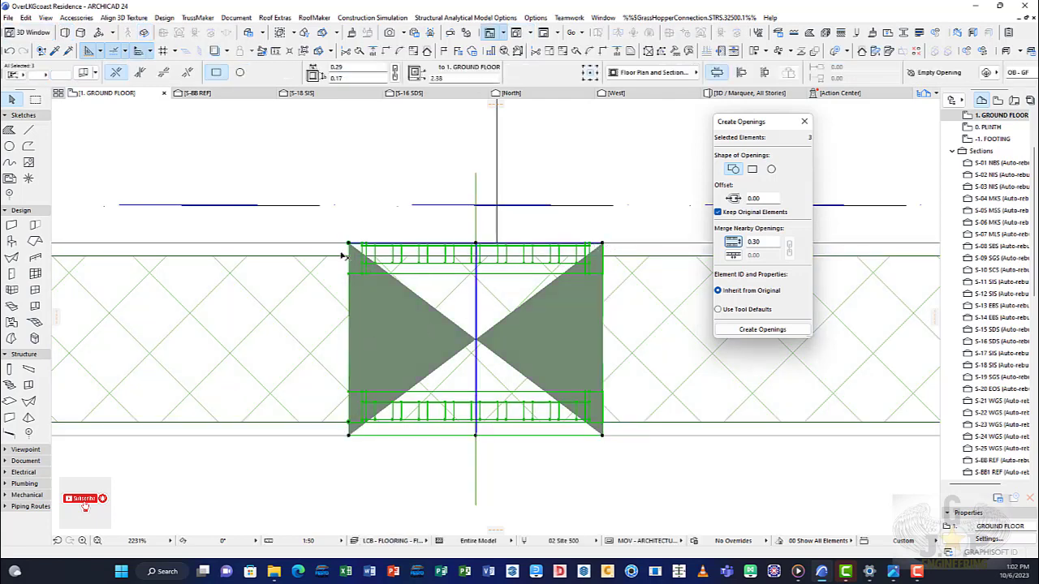
left_click(408, 235)
left_click(485, 297)
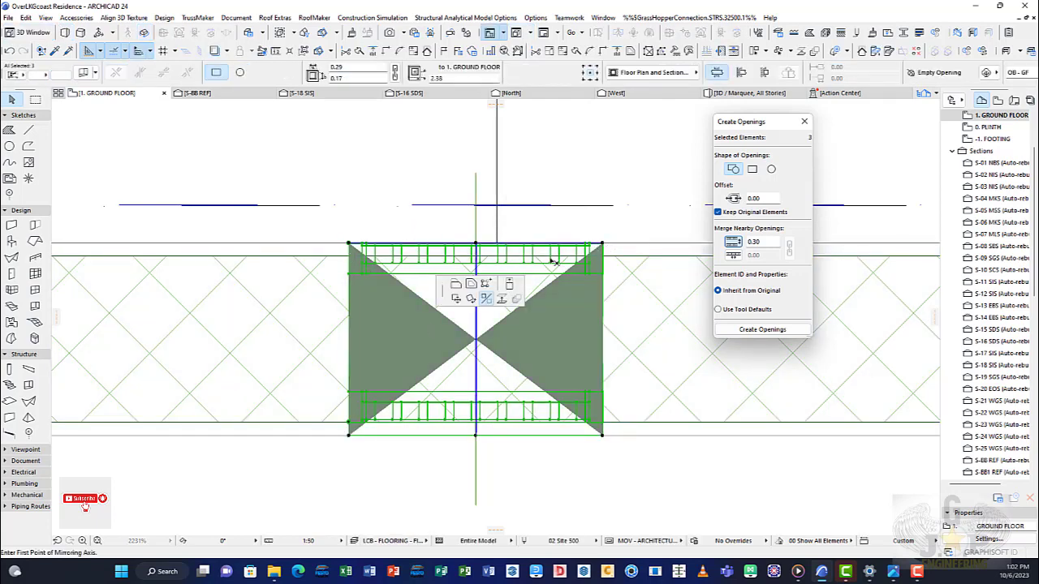
scroll(595, 213, "down", 8)
middle_click_drag(684, 247, 447, 272)
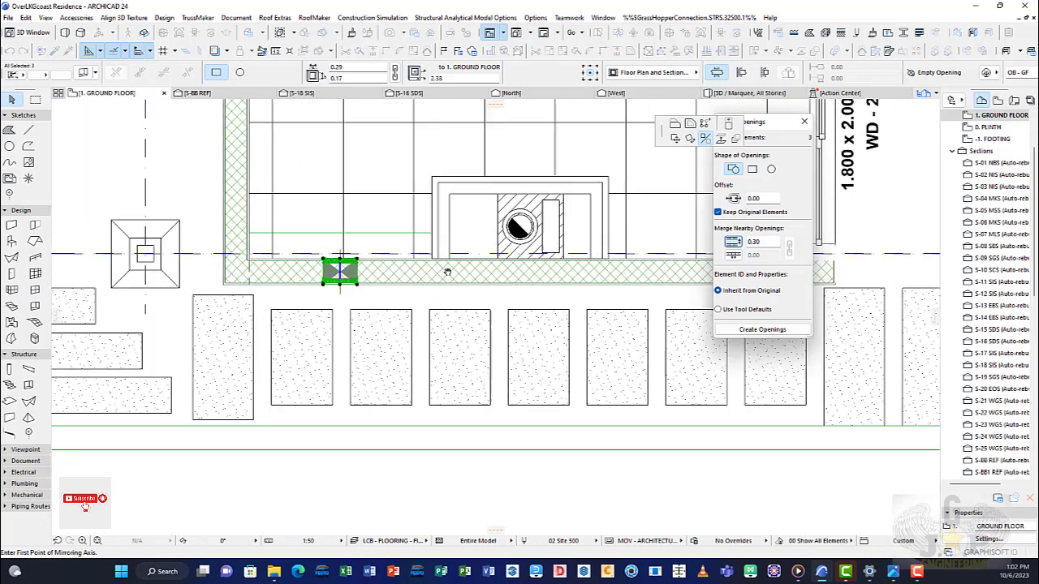
scroll(380, 280, "down", 2)
scroll(474, 244, "up", 5)
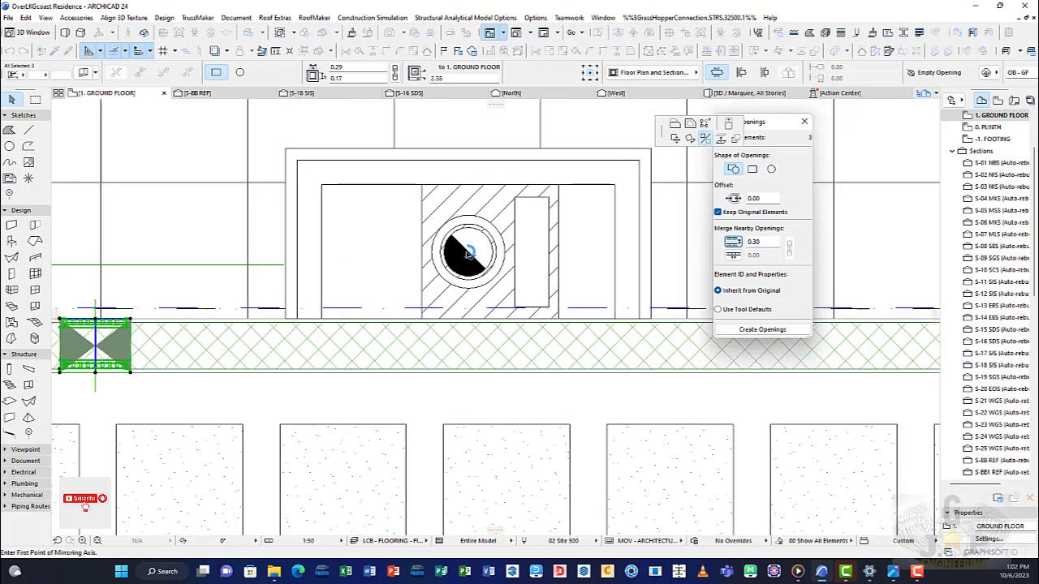
left_click(467, 254)
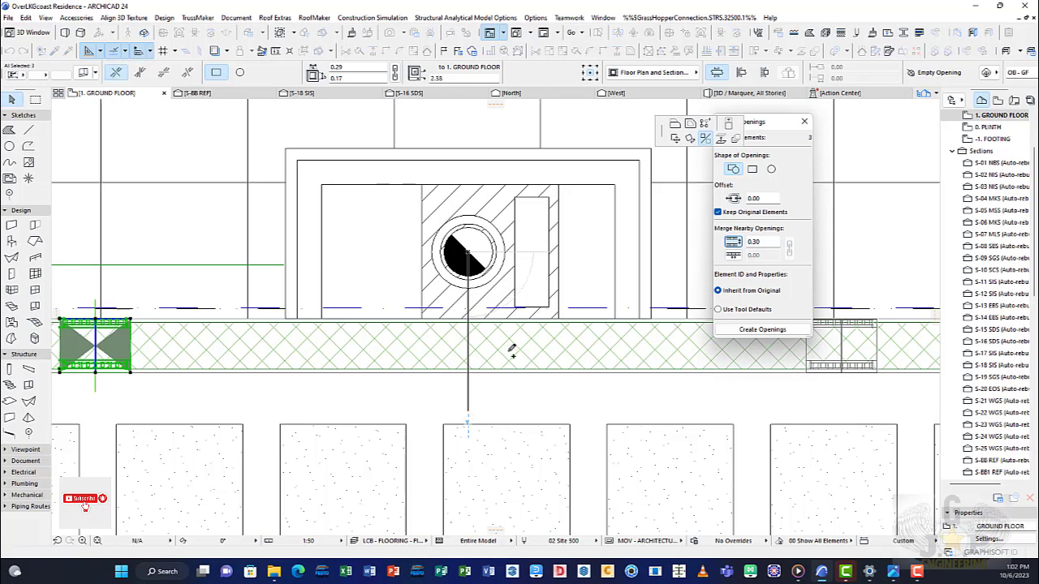
key("Escape")
left_click(846, 317)
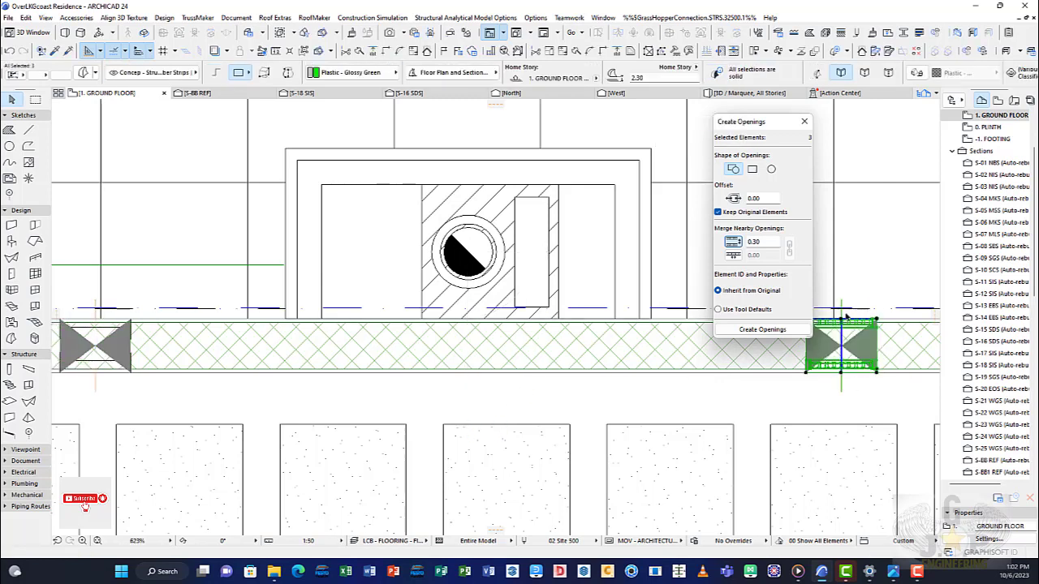
key("Escape")
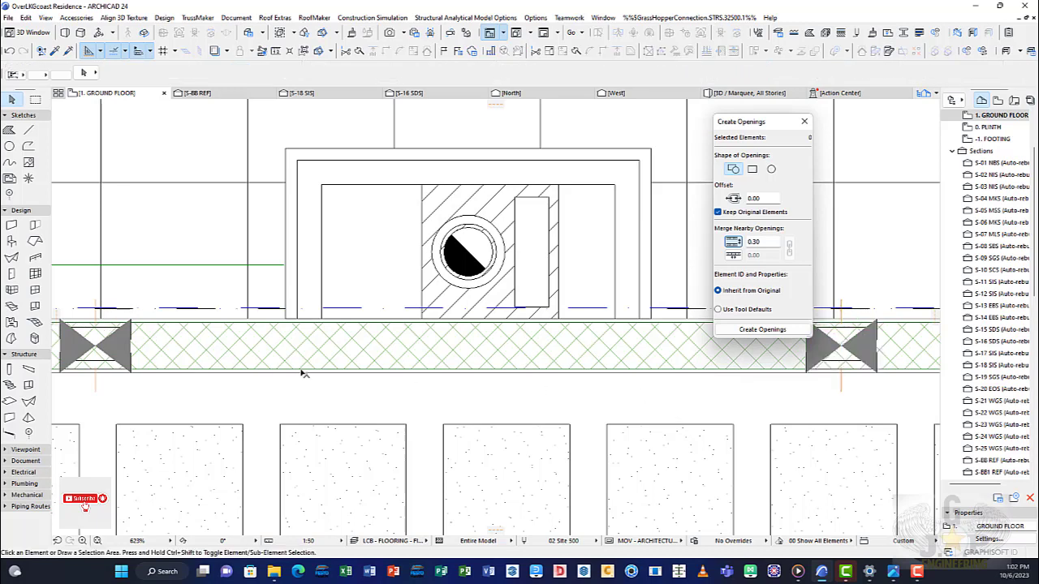
Examine both grille openings in 3D from outside, checking the mirrored set along the living room wall below the roof.
scroll(302, 374, "down", 8)
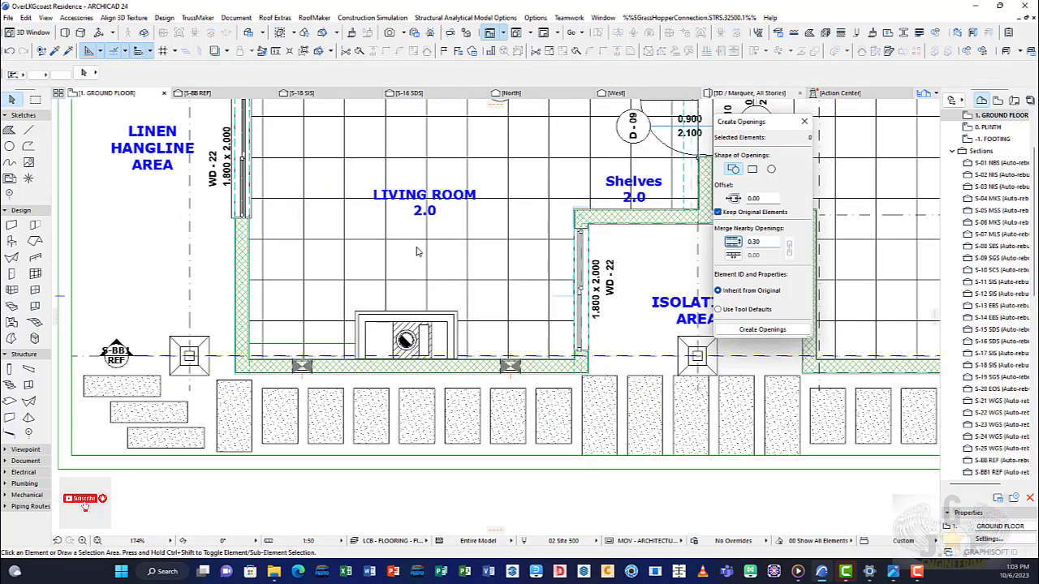
key("F3")
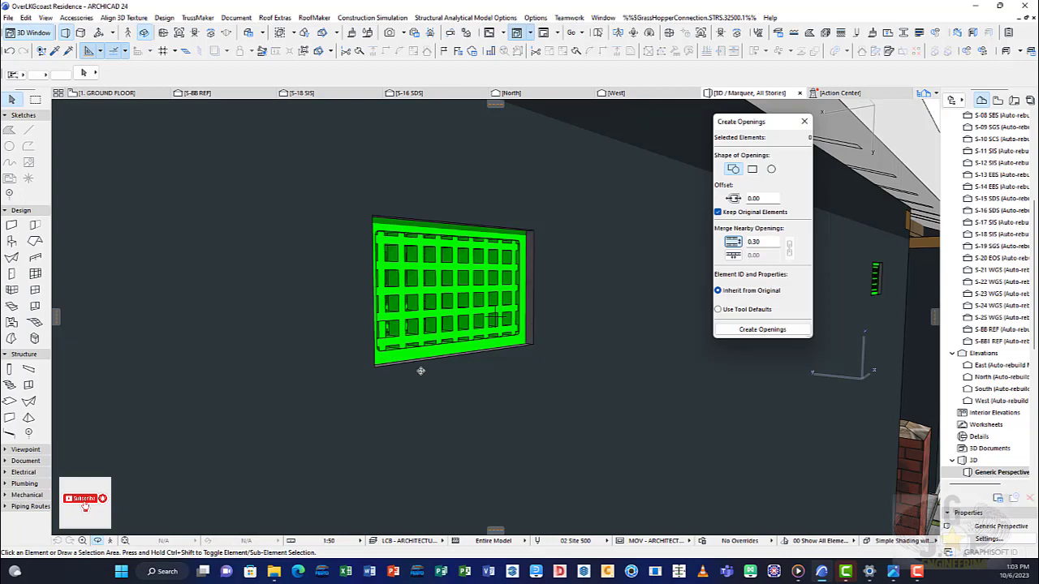
scroll(438, 372, "down", 10)
scroll(485, 364, "up", 5)
left_click_drag(503, 360, 382, 354)
scroll(489, 333, "up", 8)
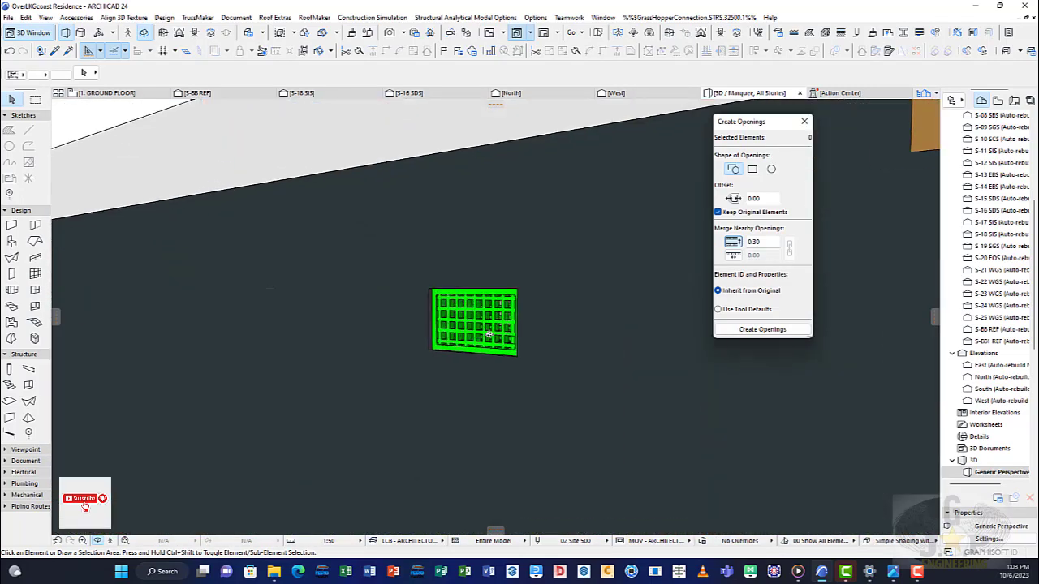
scroll(488, 334, "up", 4)
left_click_drag(455, 365, 656, 395)
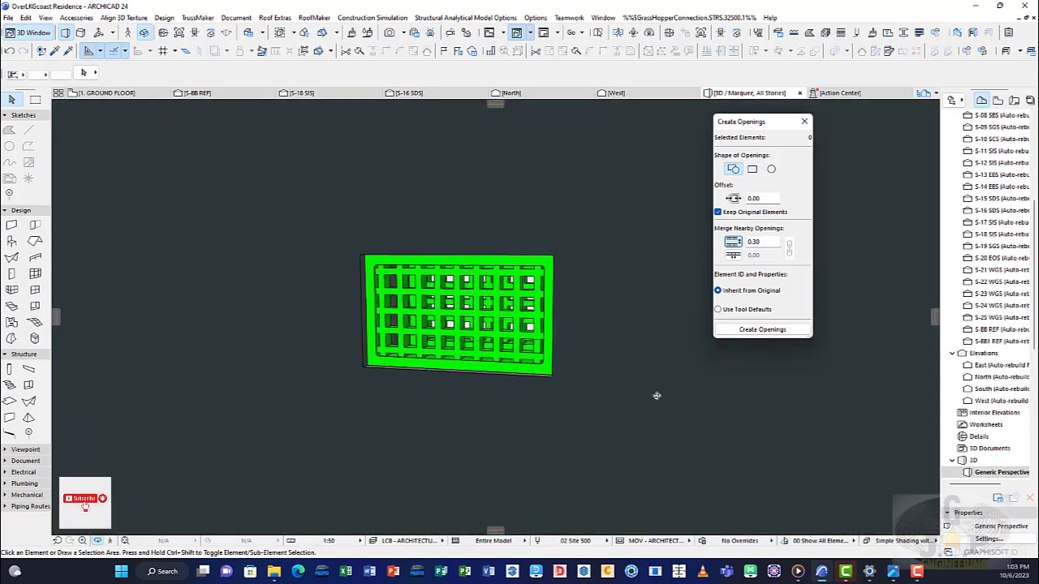
scroll(519, 382, "down", 5)
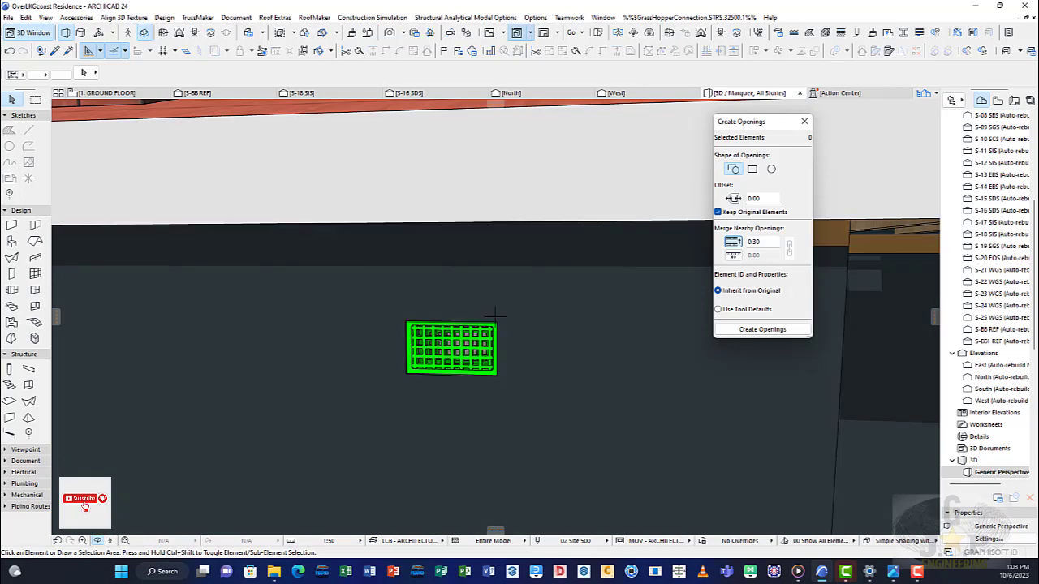
key("F10")
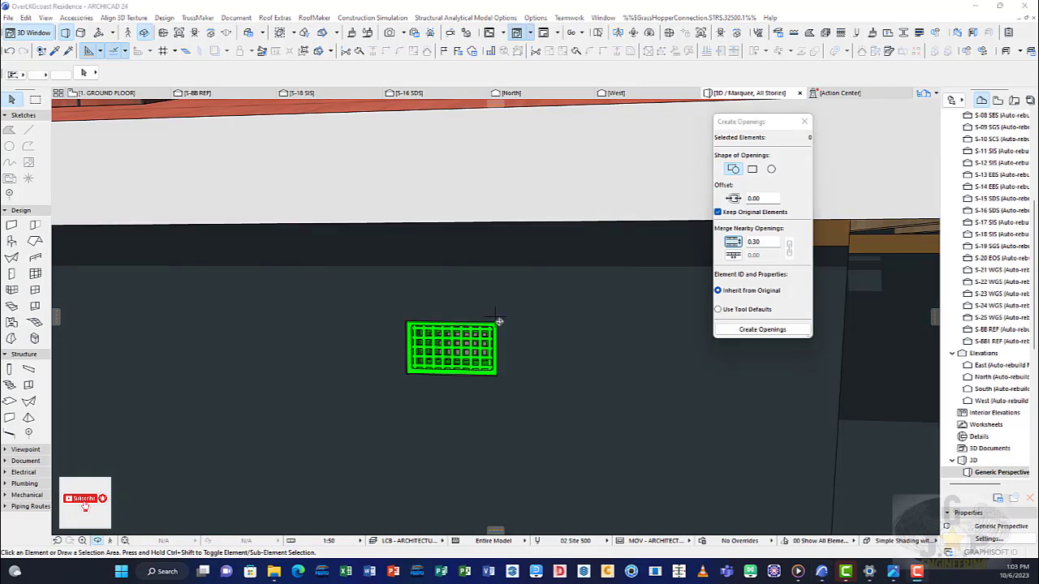
scroll(352, 351, "down", 8)
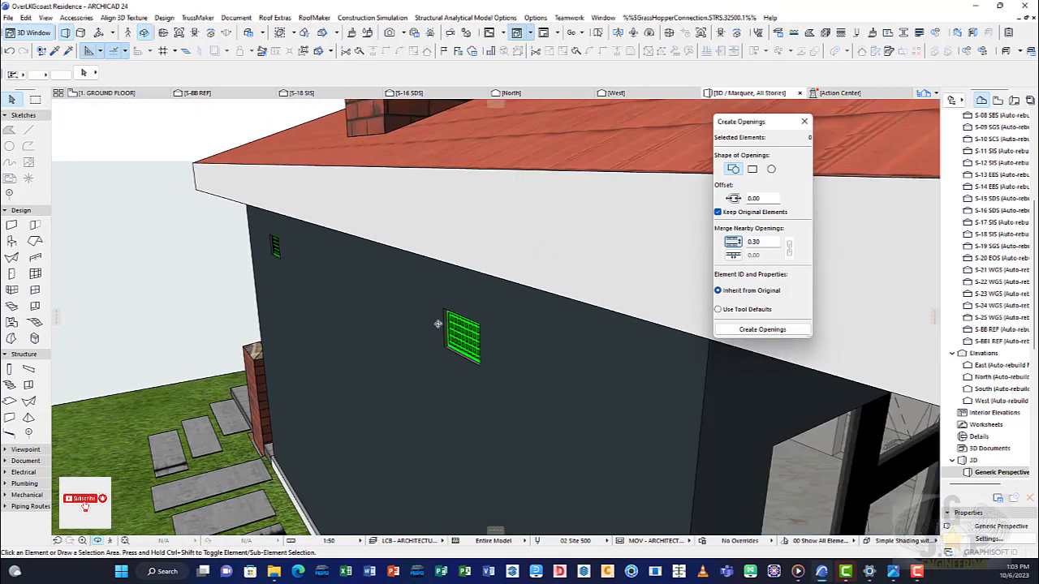